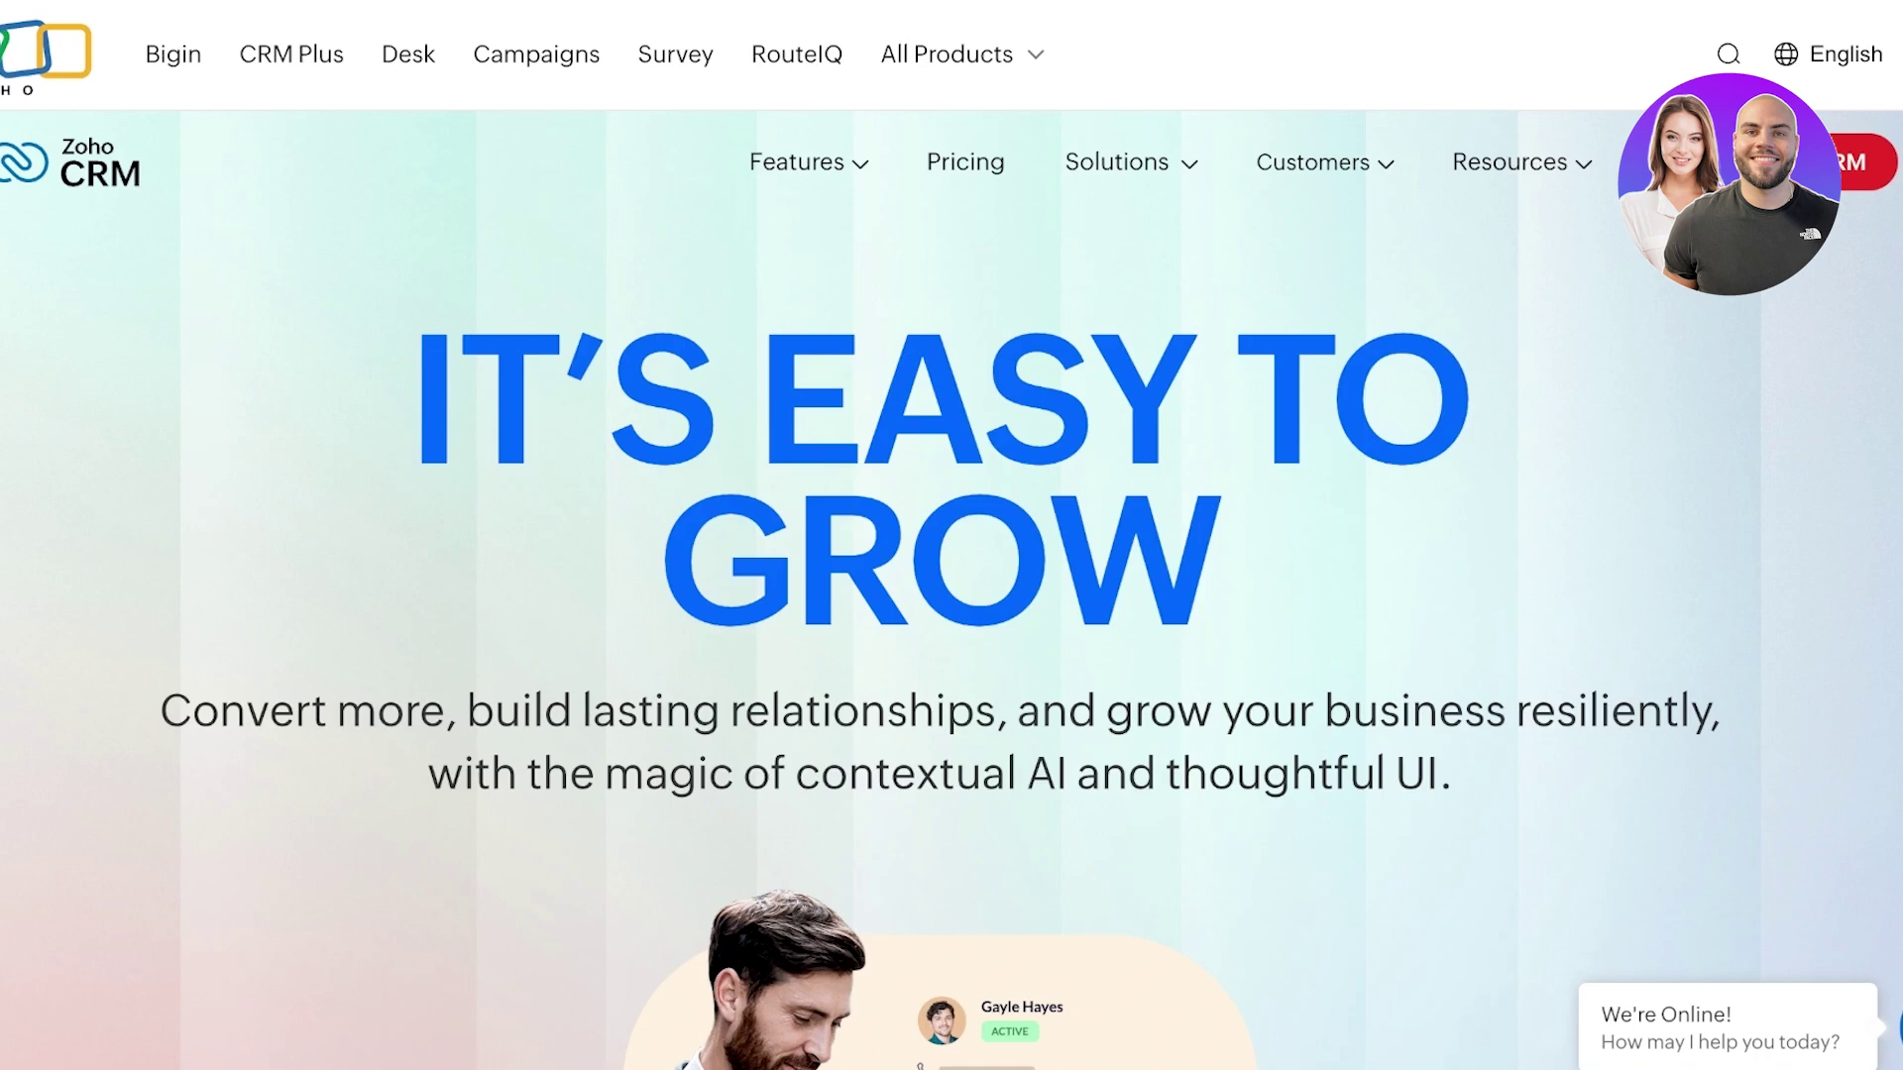
- Scroll through the Zoho CRM website until the account's Home dashboard with Open Tasks appears
scroll(951, 575, "down", 15)
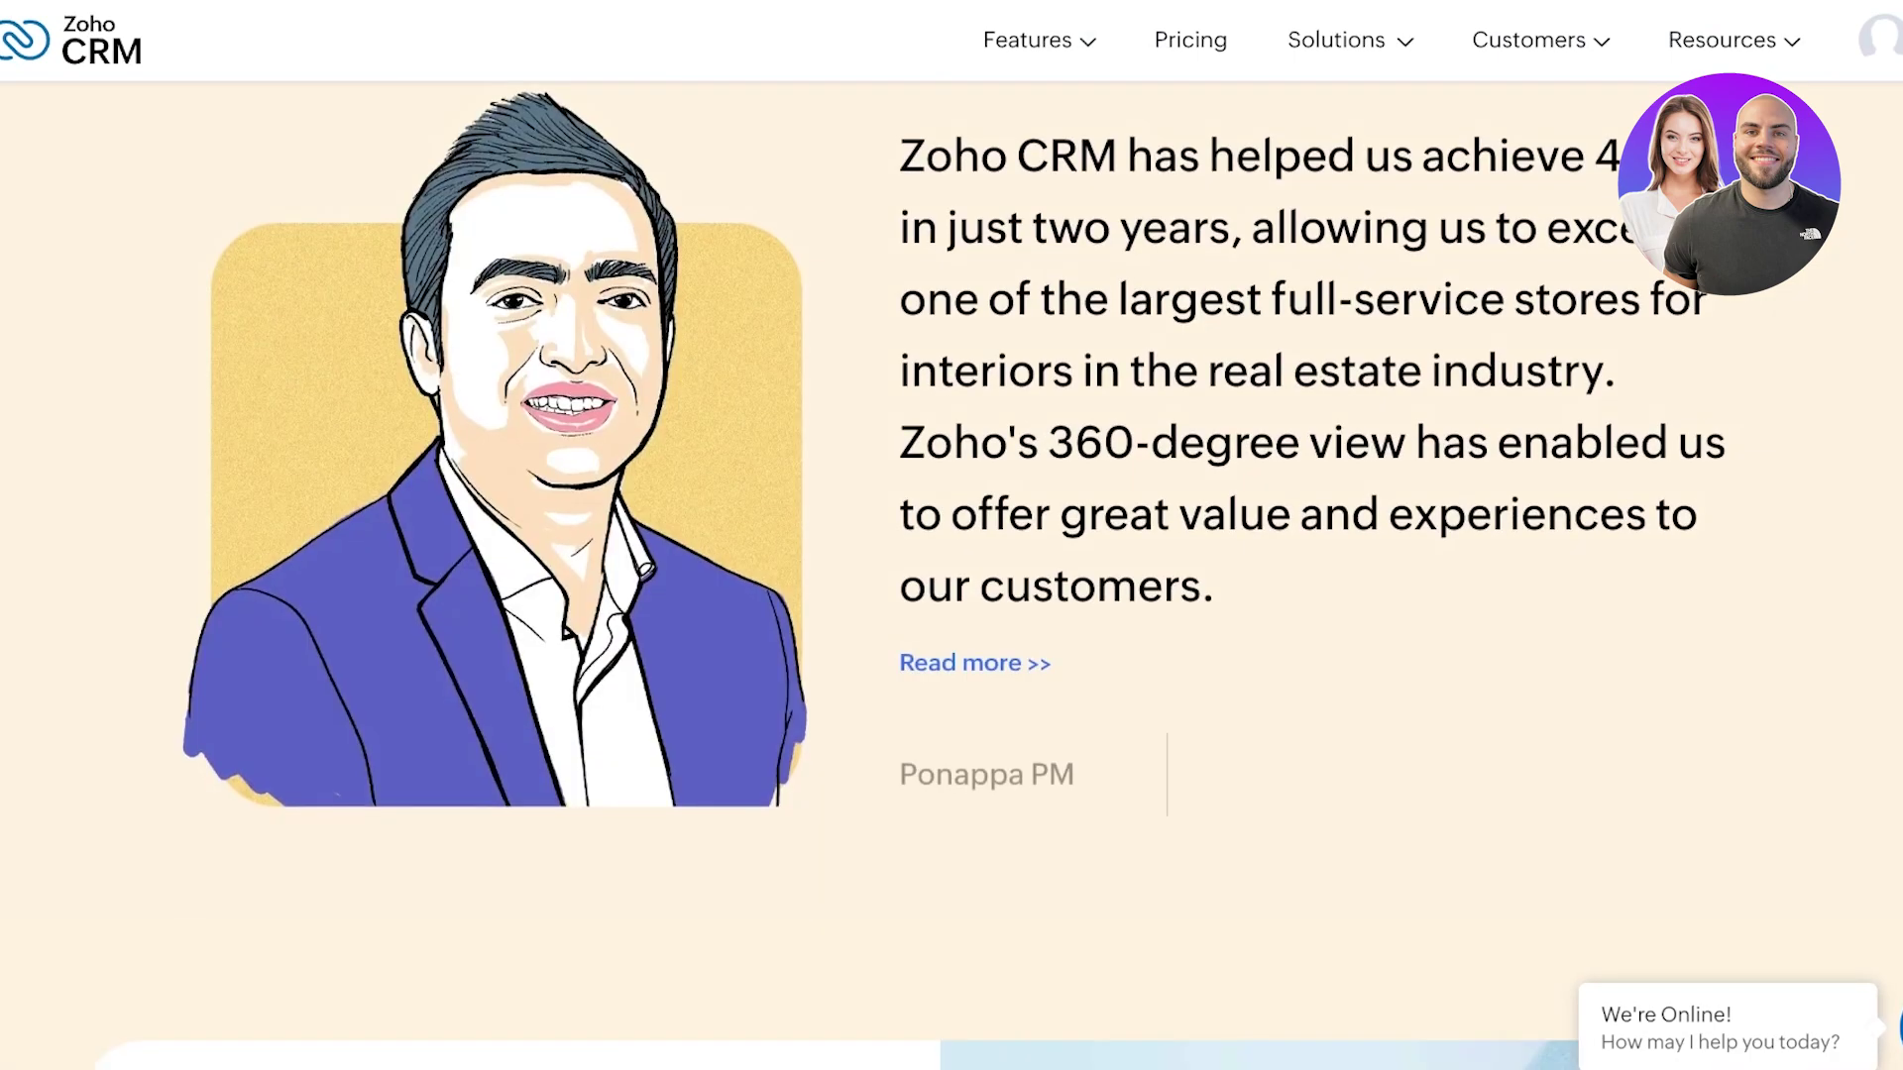
scroll(951, 535, "down", 12)
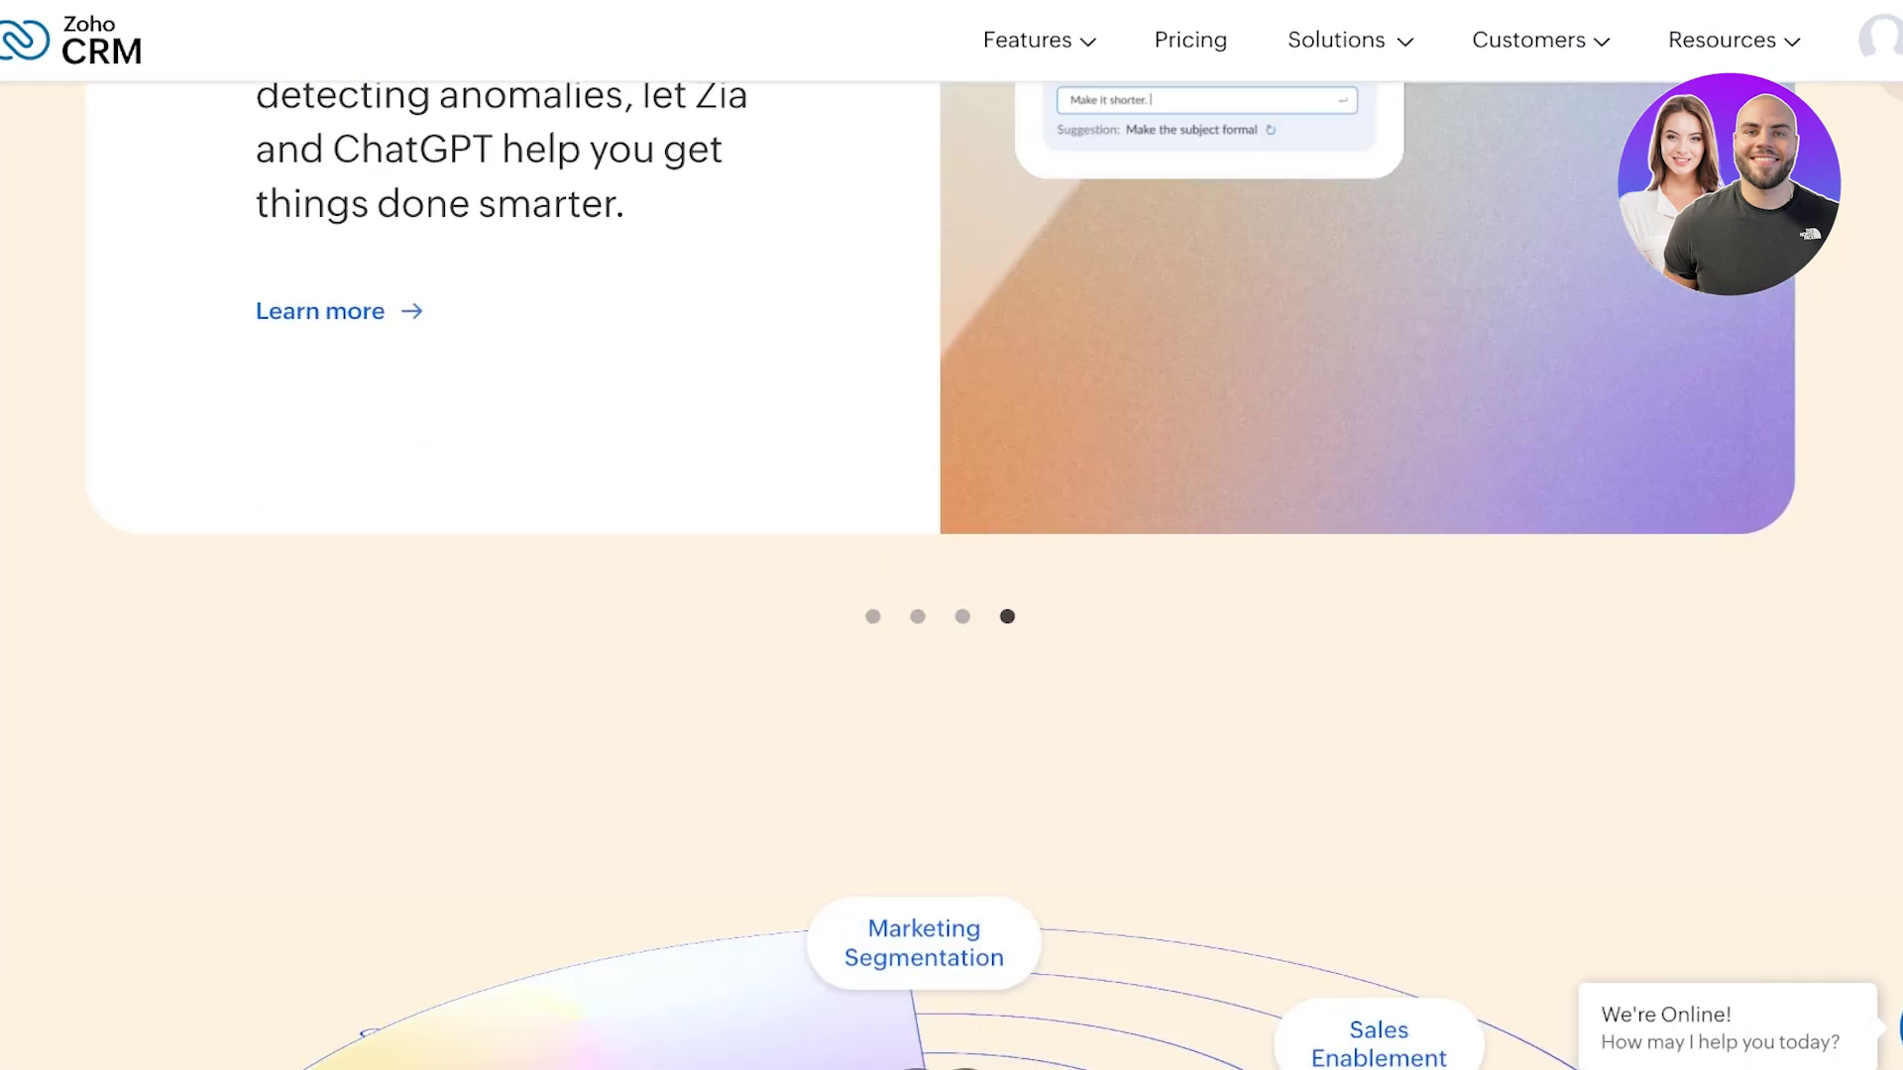
mouse_move(1038, 40)
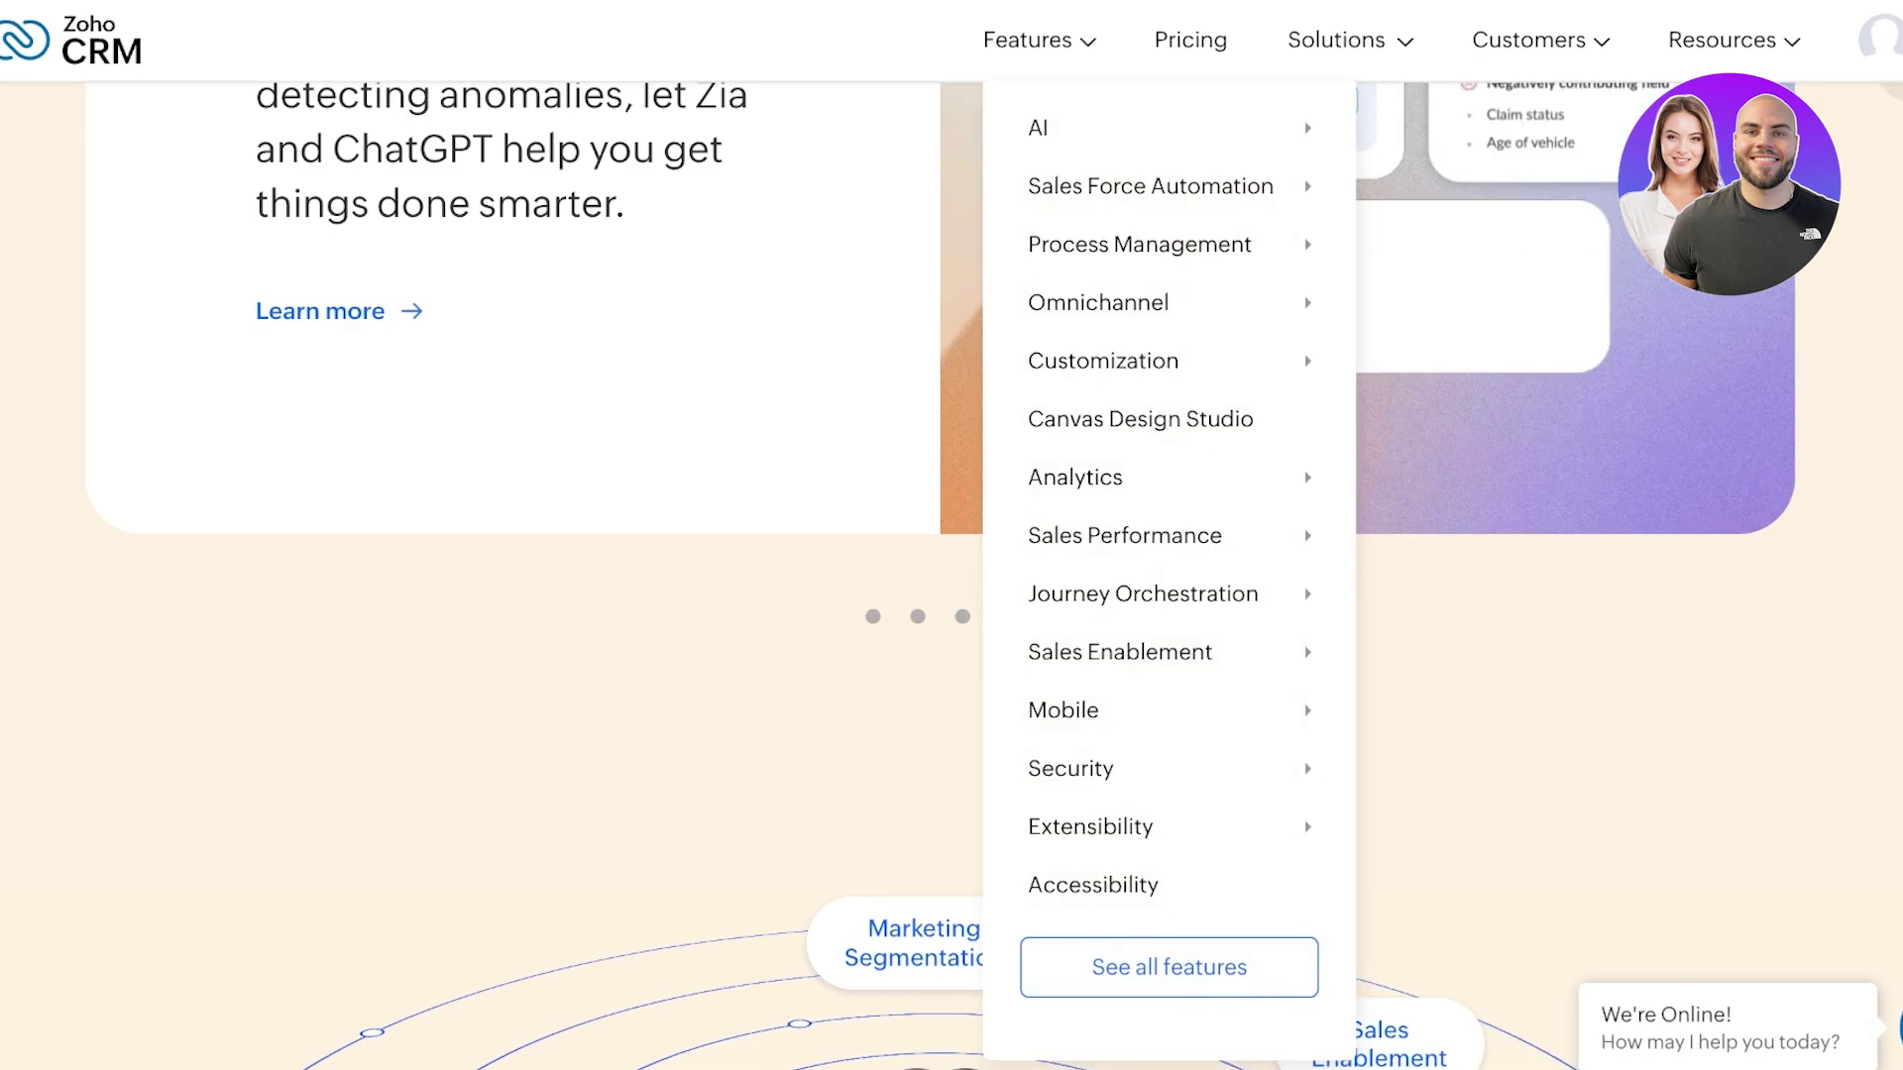
scroll(952, 535, "down", 3)
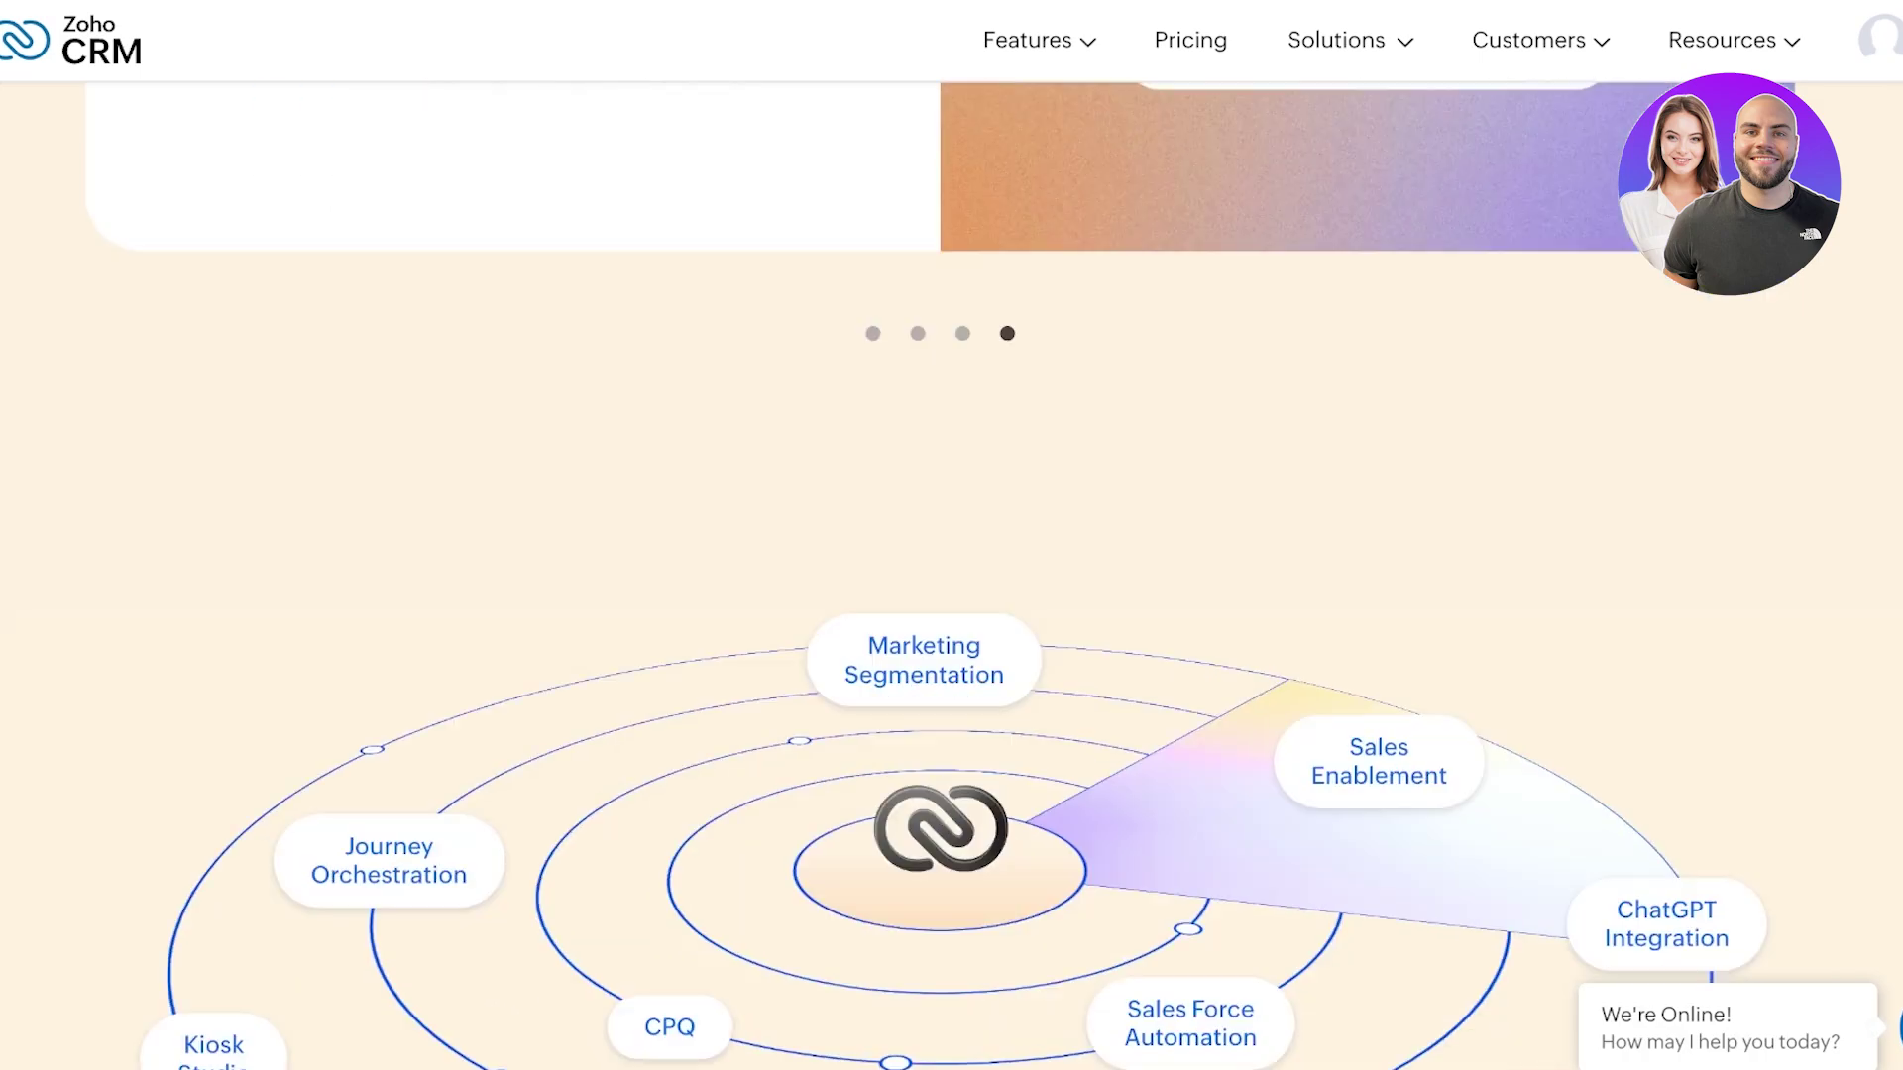
scroll(951, 535, "down", 6)
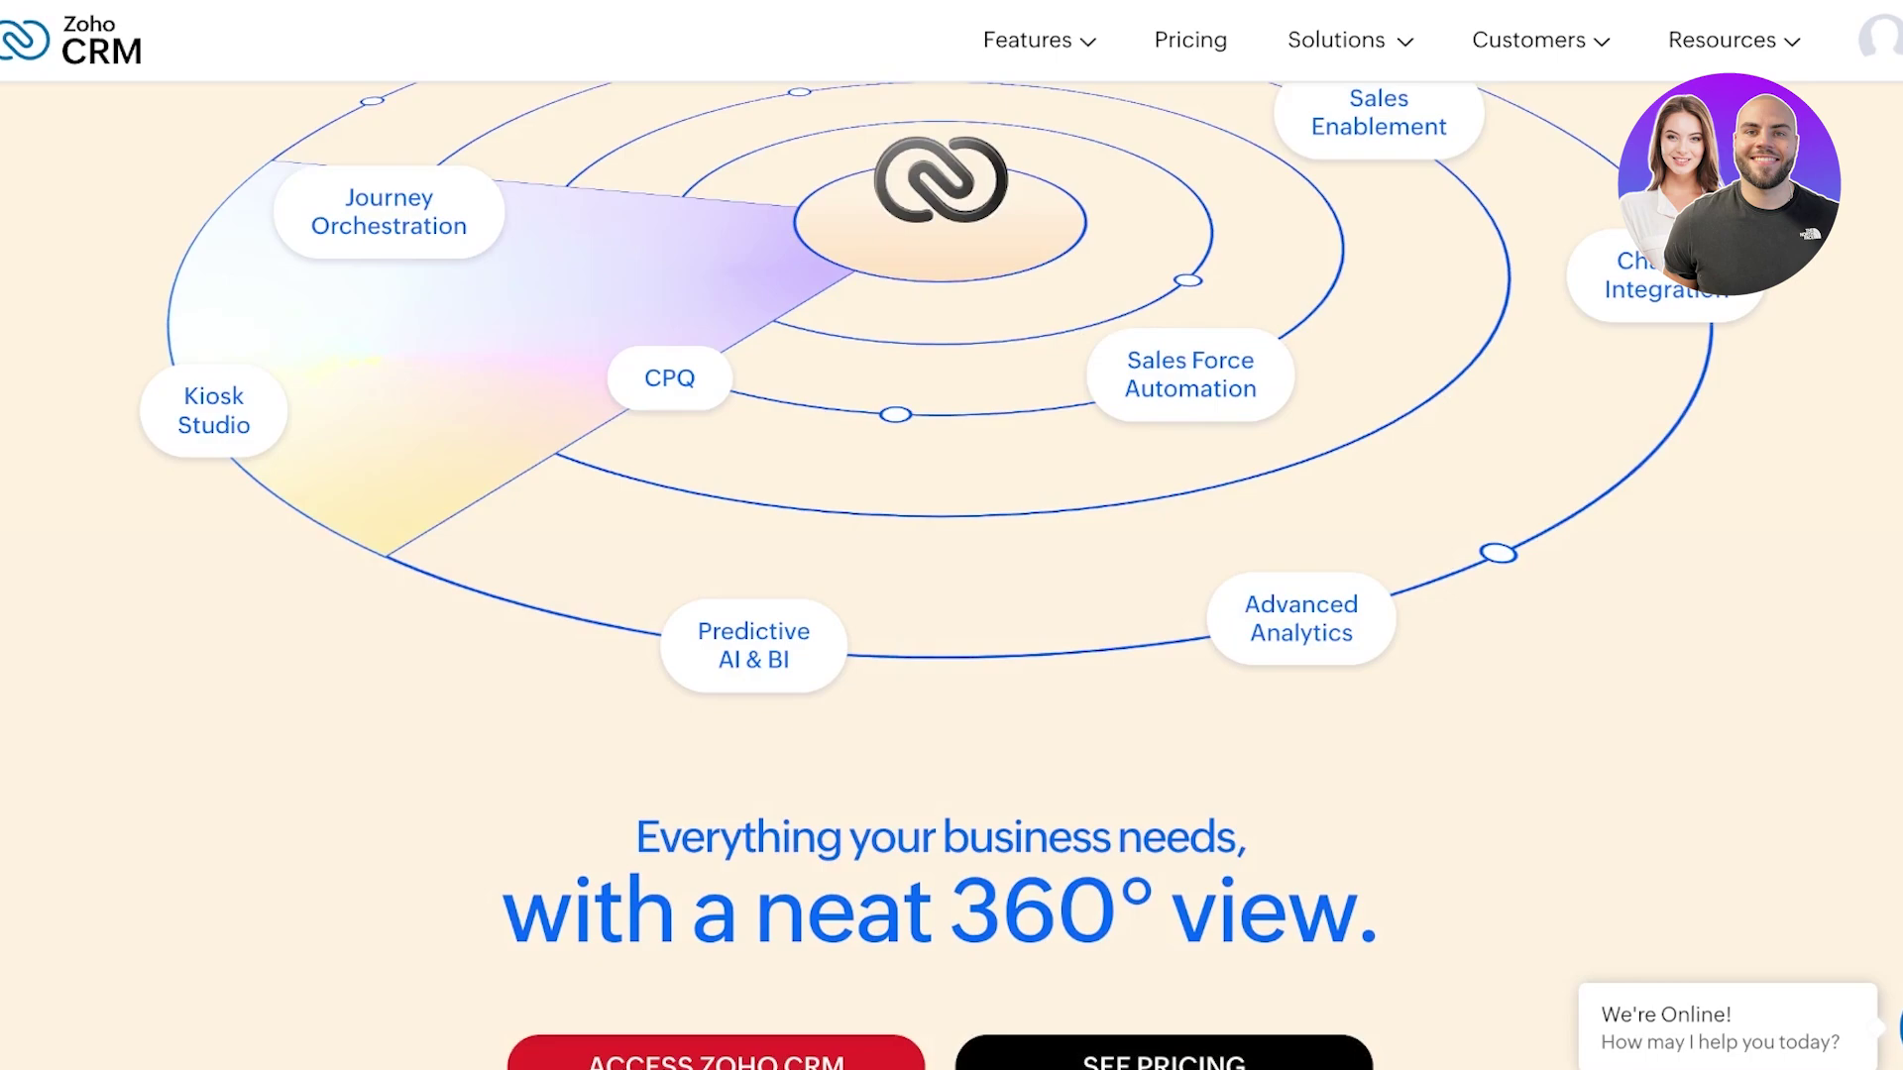
scroll(951, 536, "down", 3)
scroll(951, 535, "down", 1)
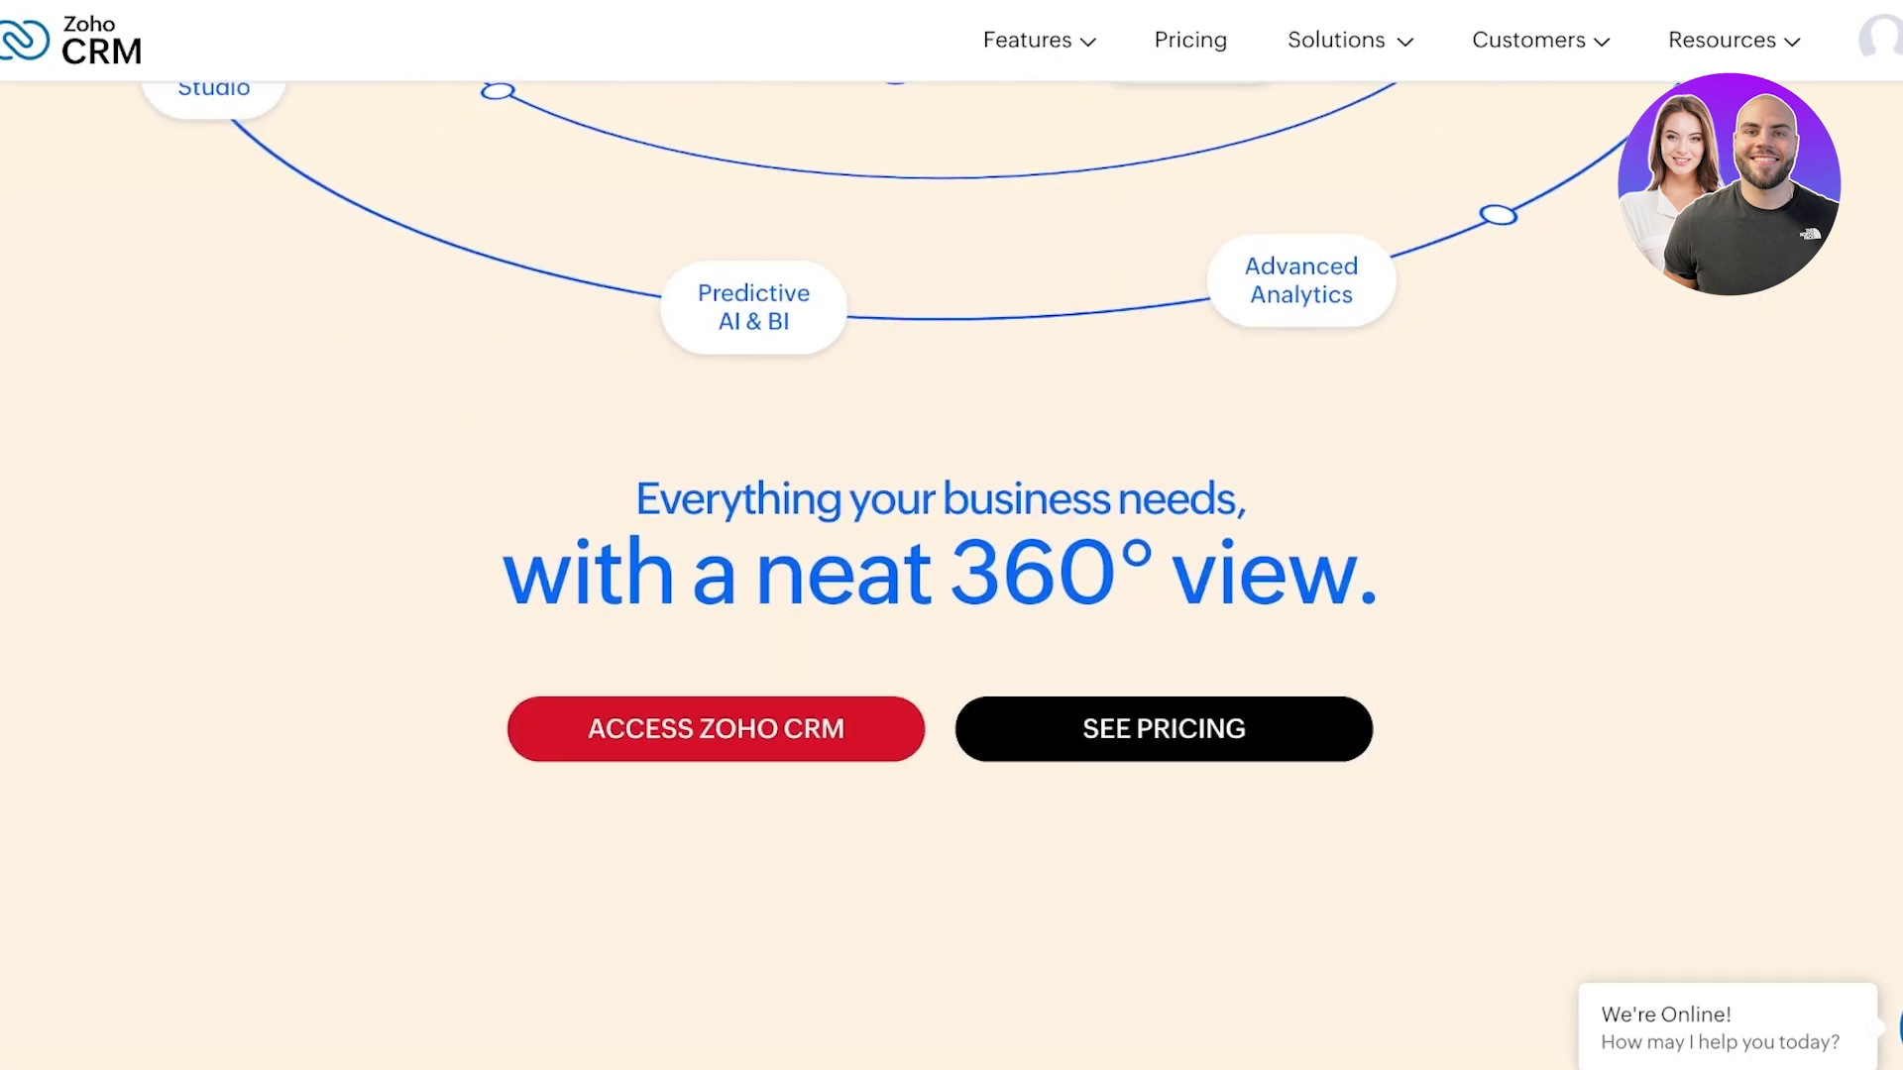
scroll(951, 536, "down", 15)
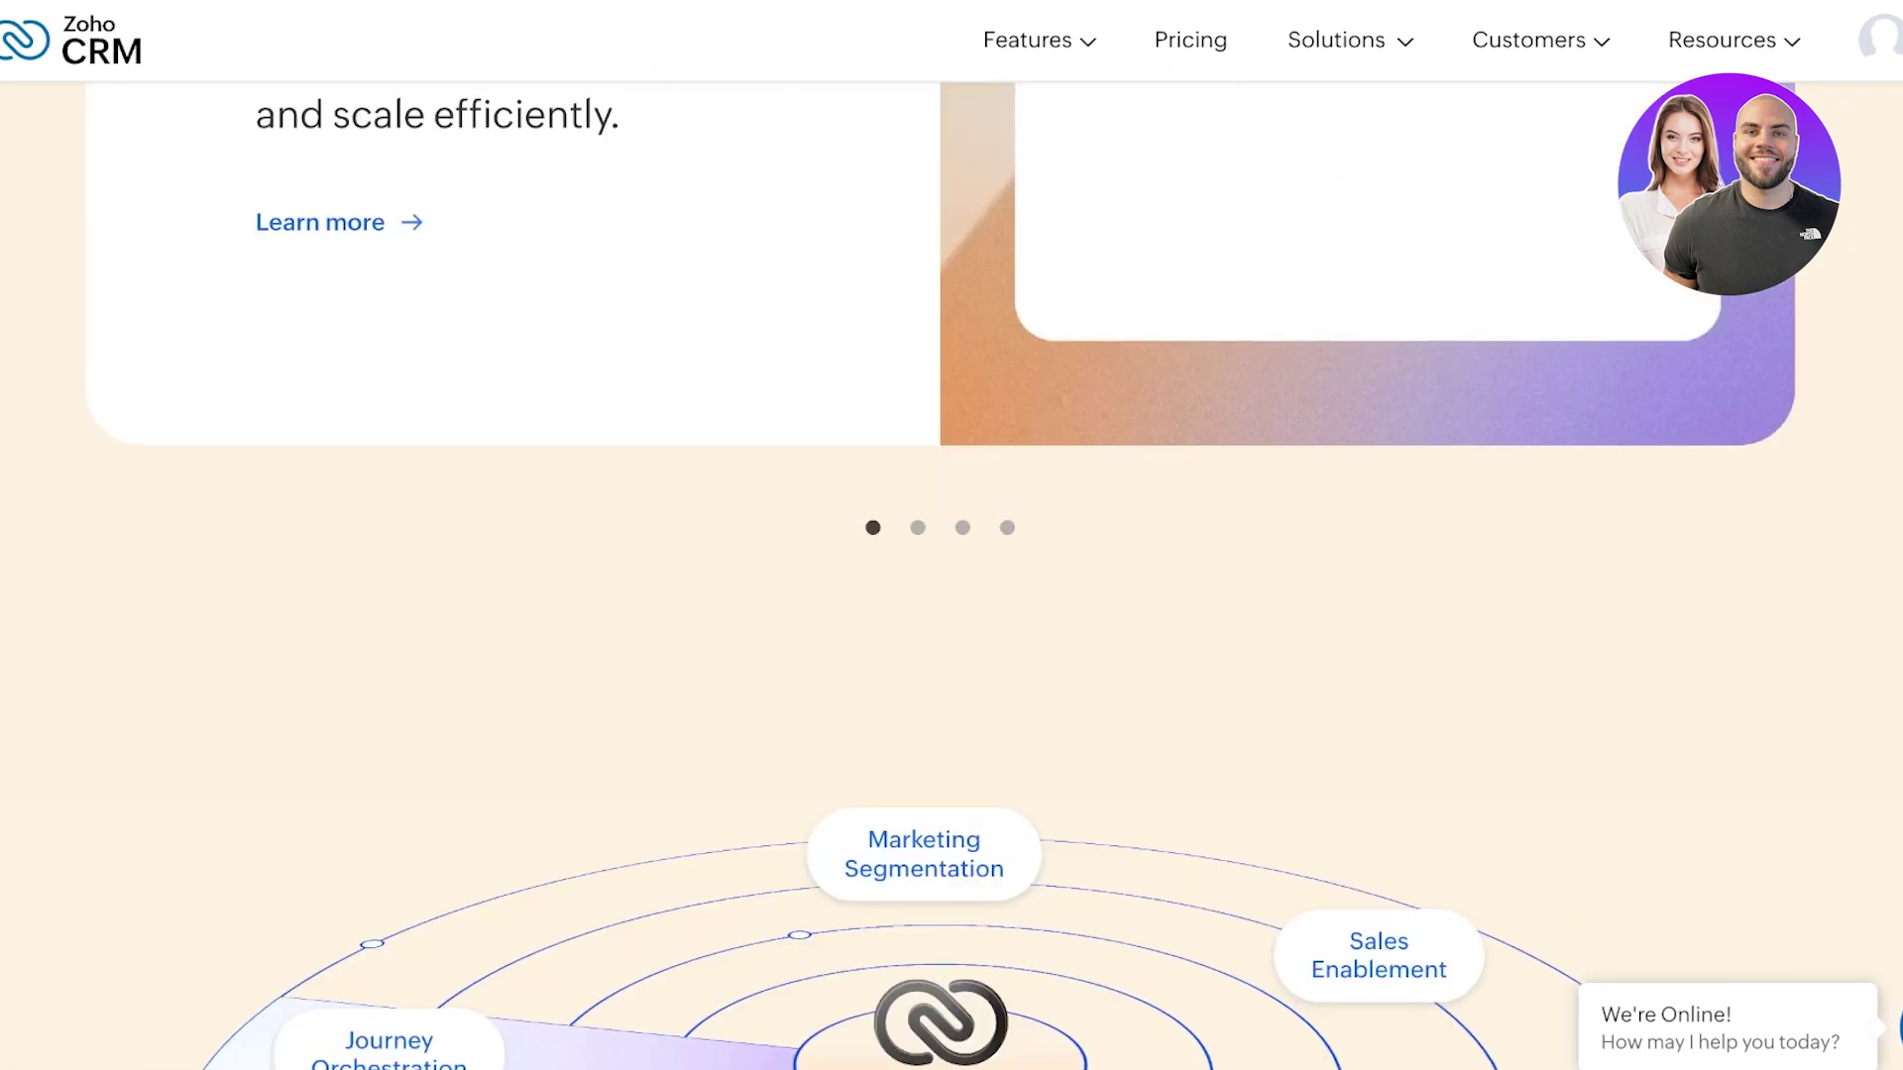
scroll(952, 536, "up", 20)
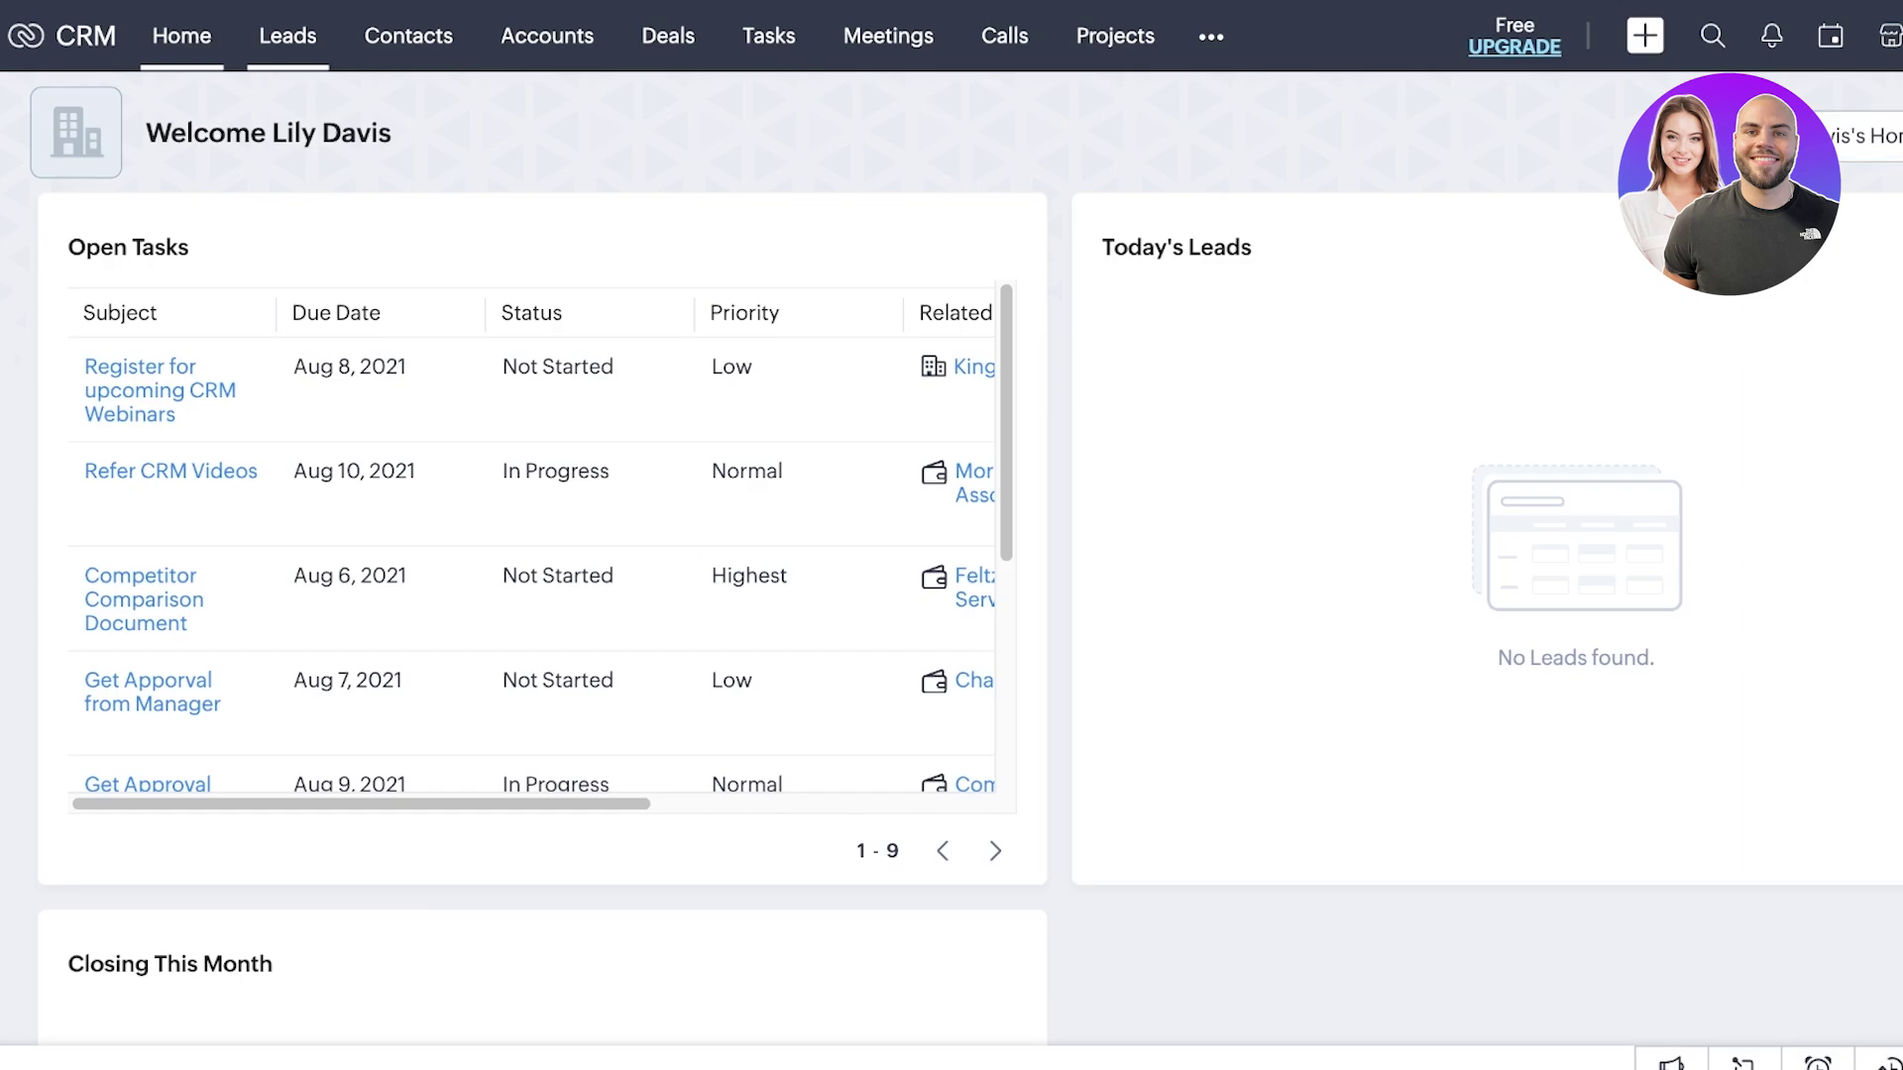
- Visit the Leads list, then briefly view the Zoho Apps and user profile panels
left_click(287, 35)
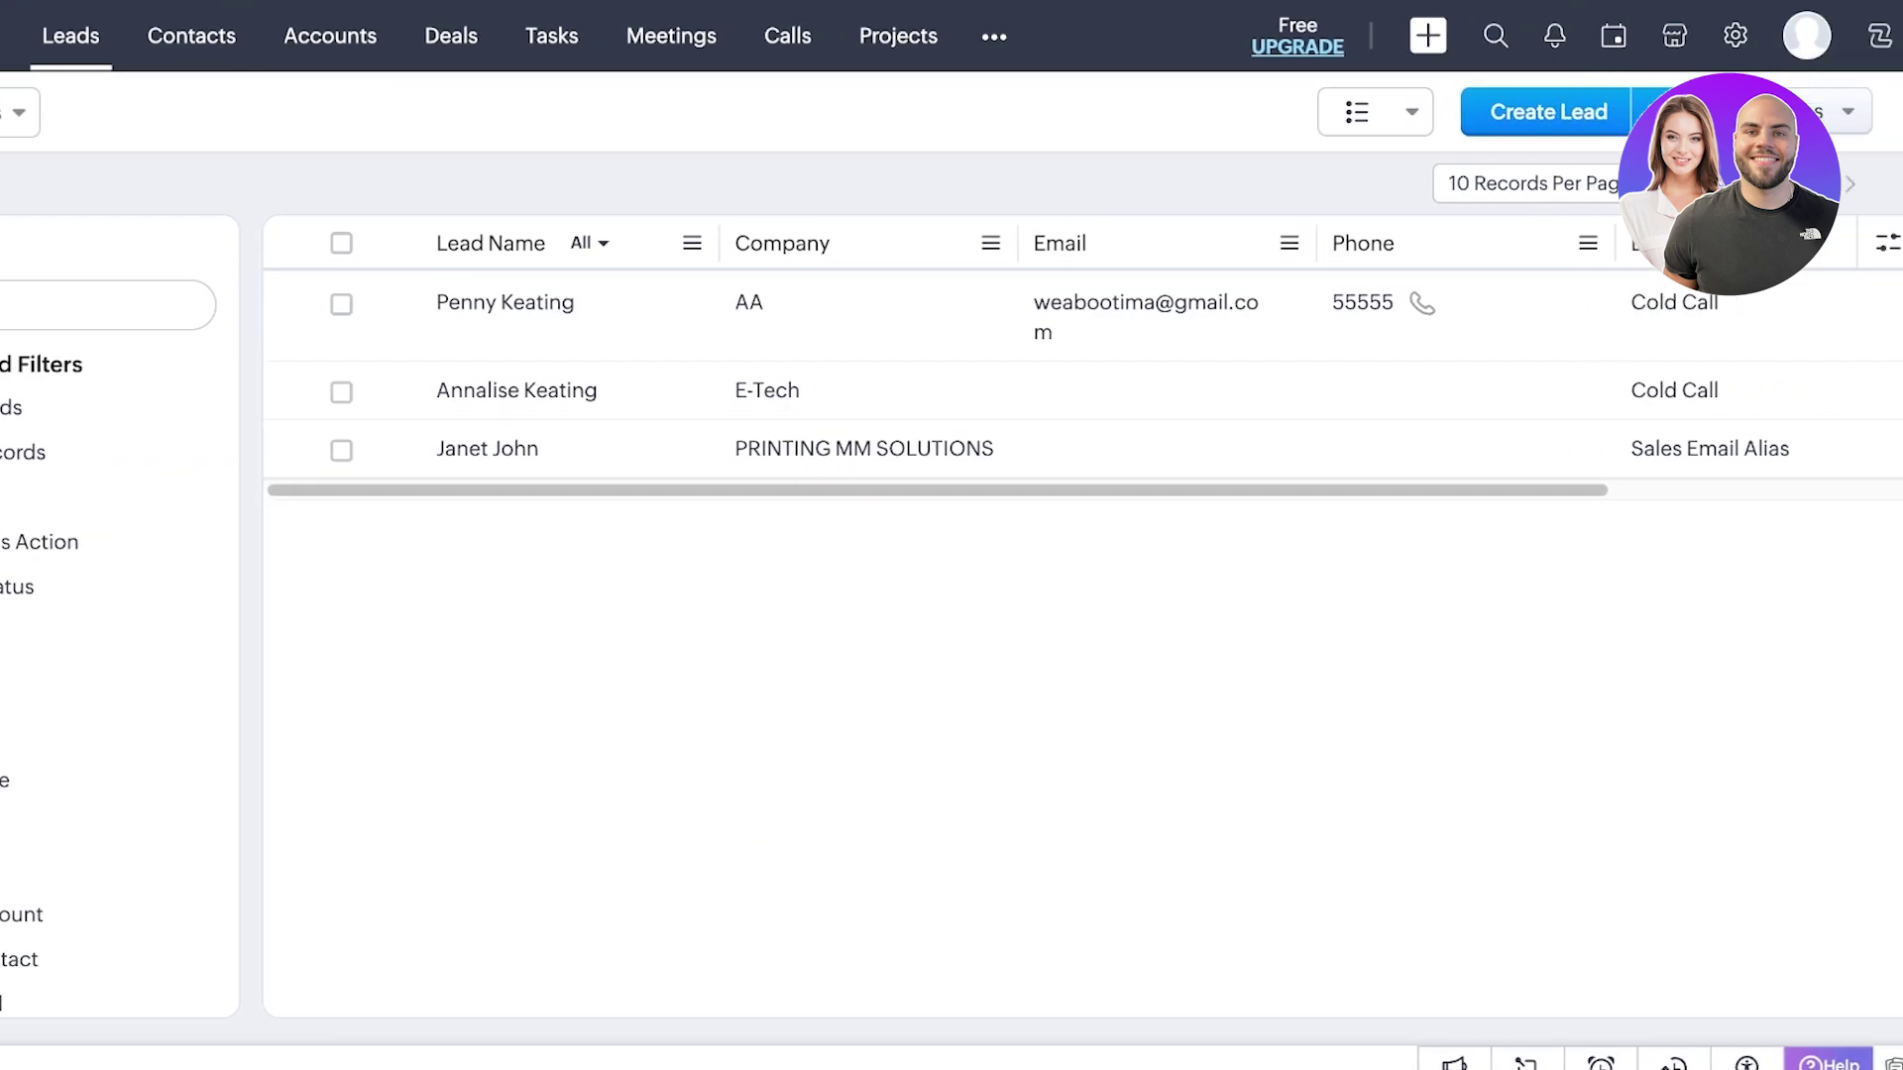
left_click(1880, 35)
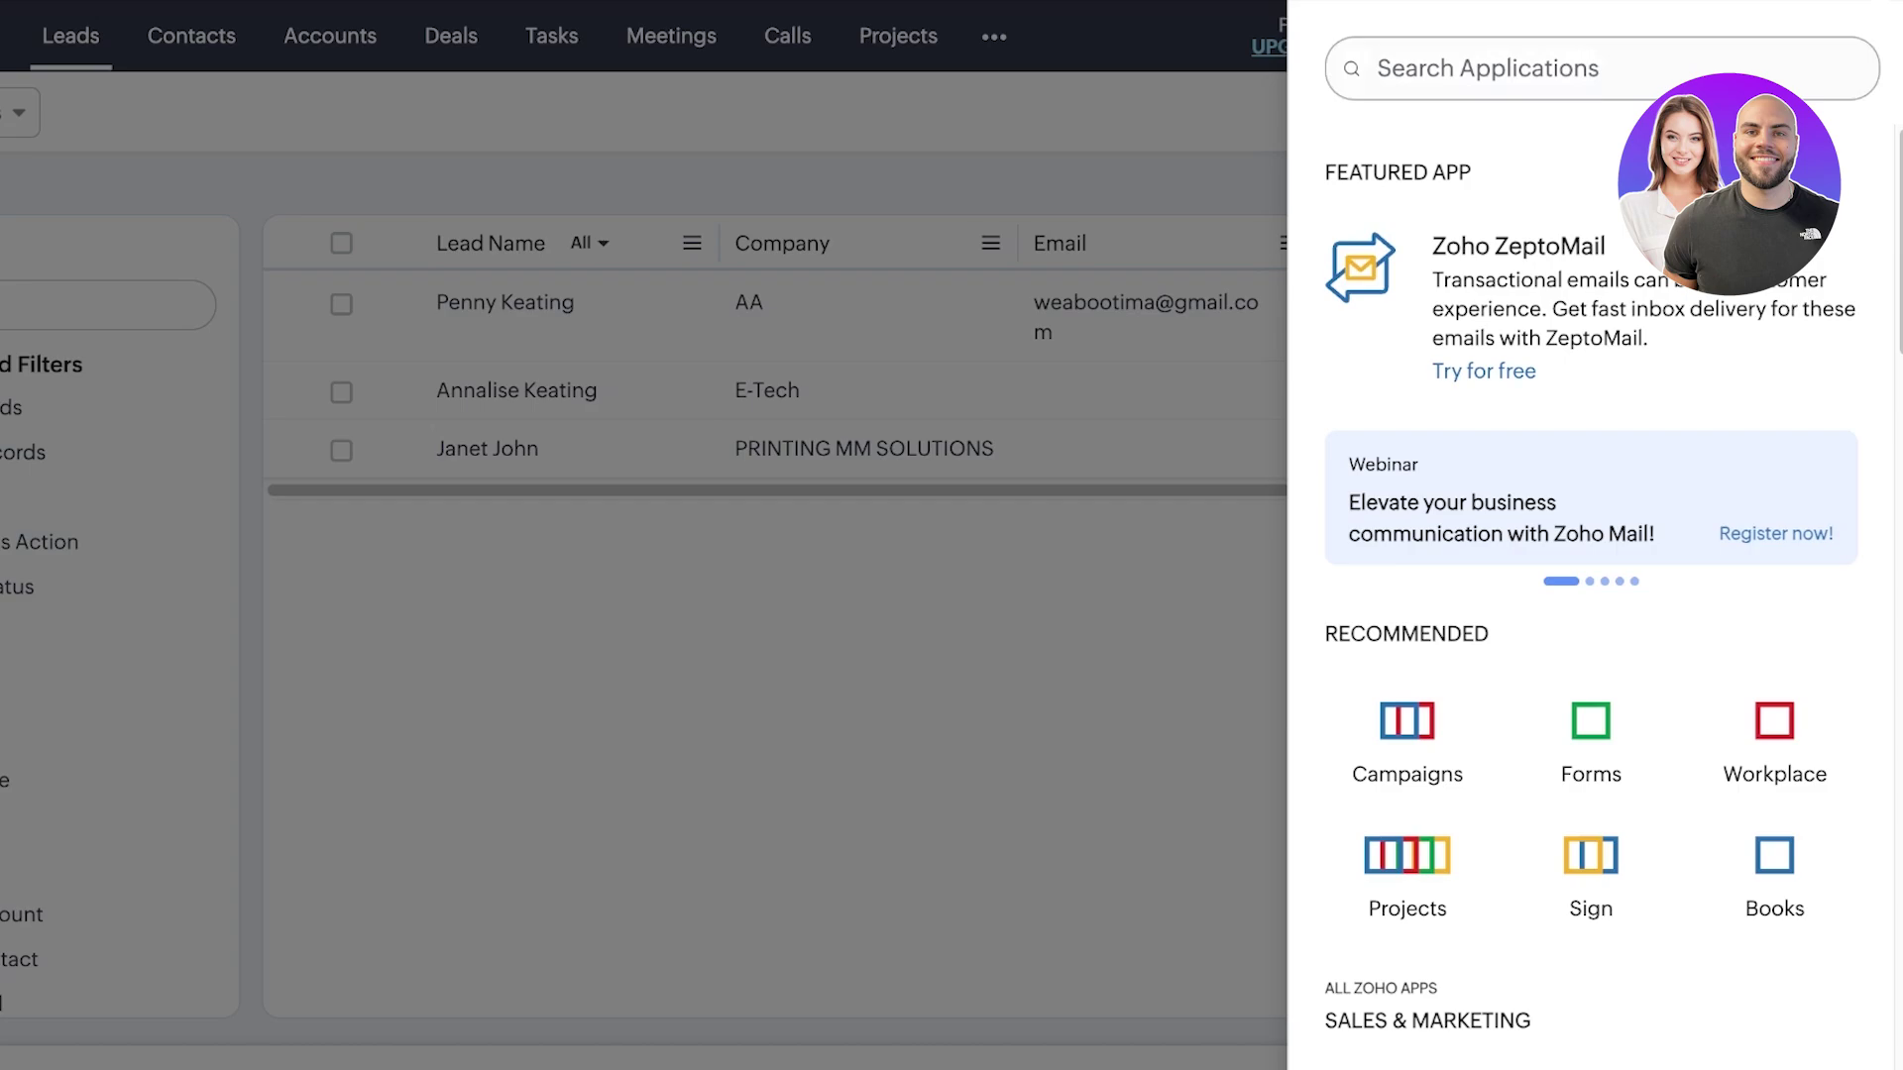
key("Escape")
left_click(1880, 35)
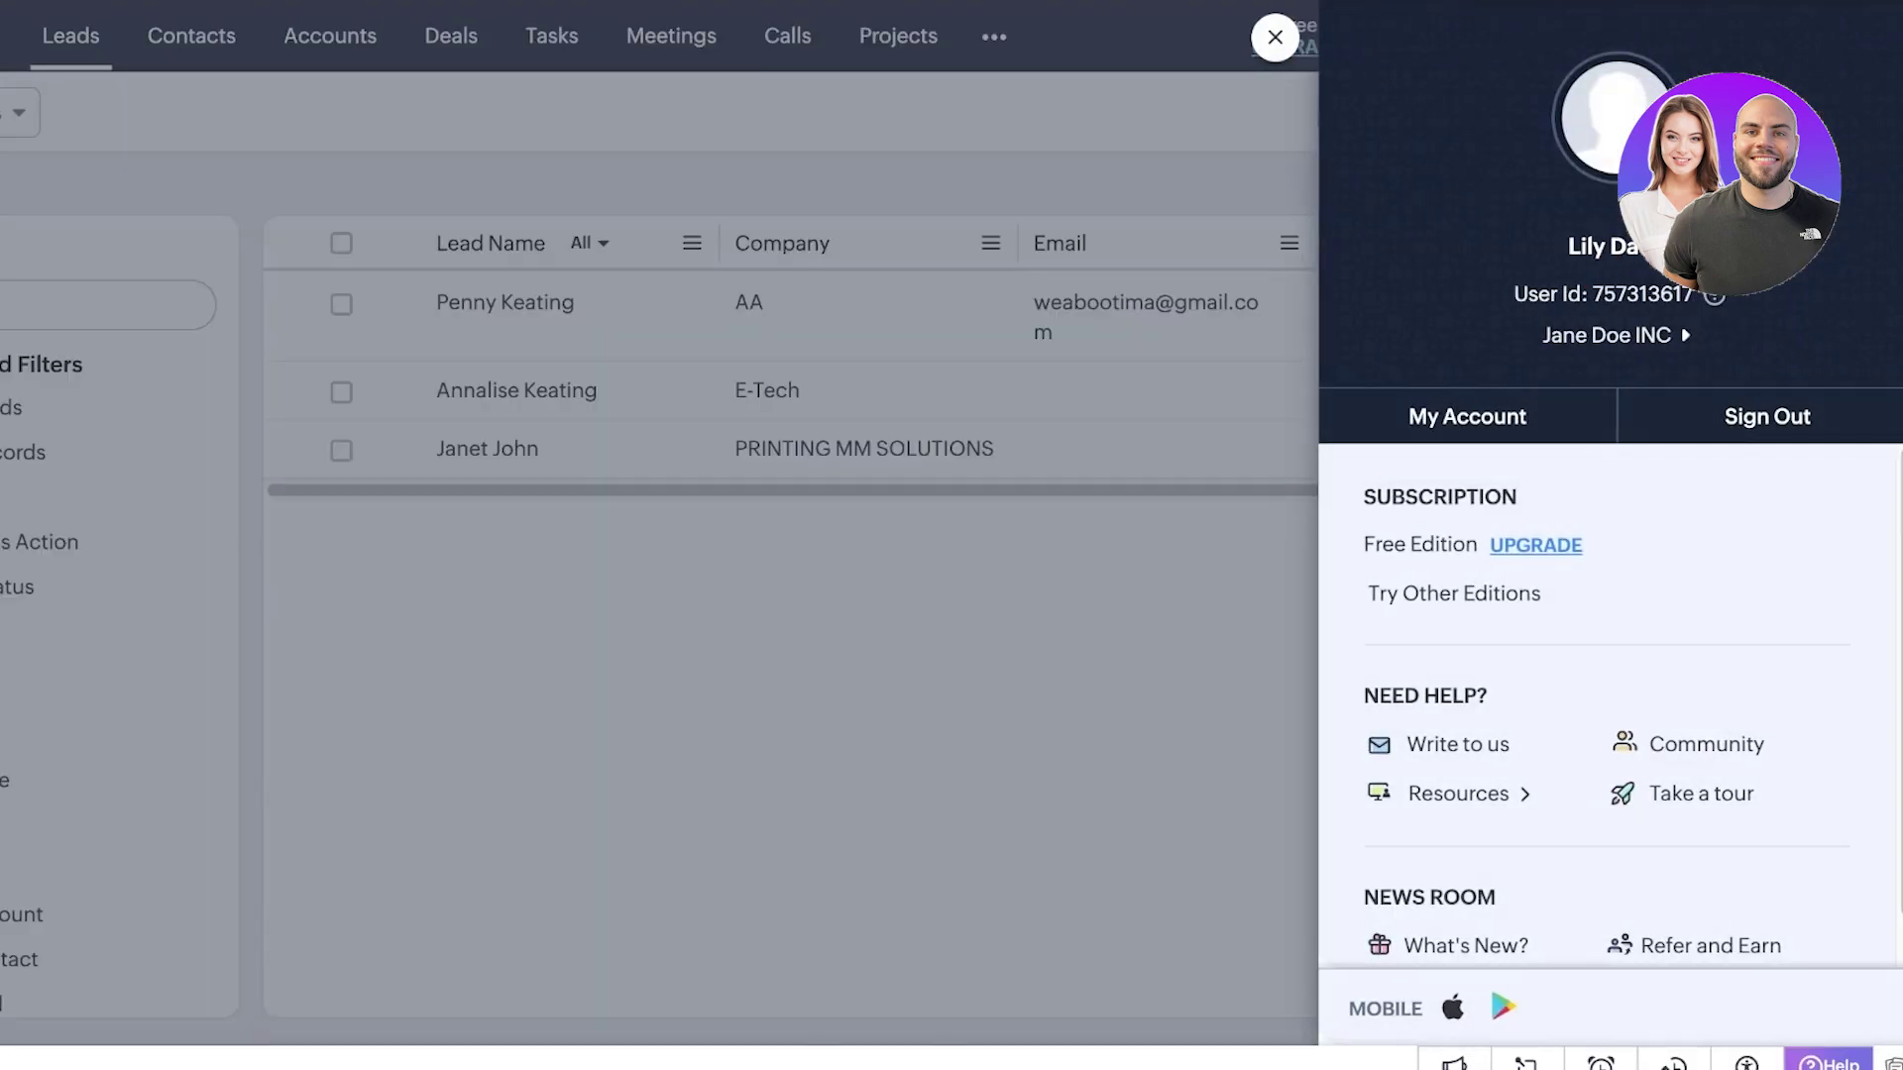
key("Escape")
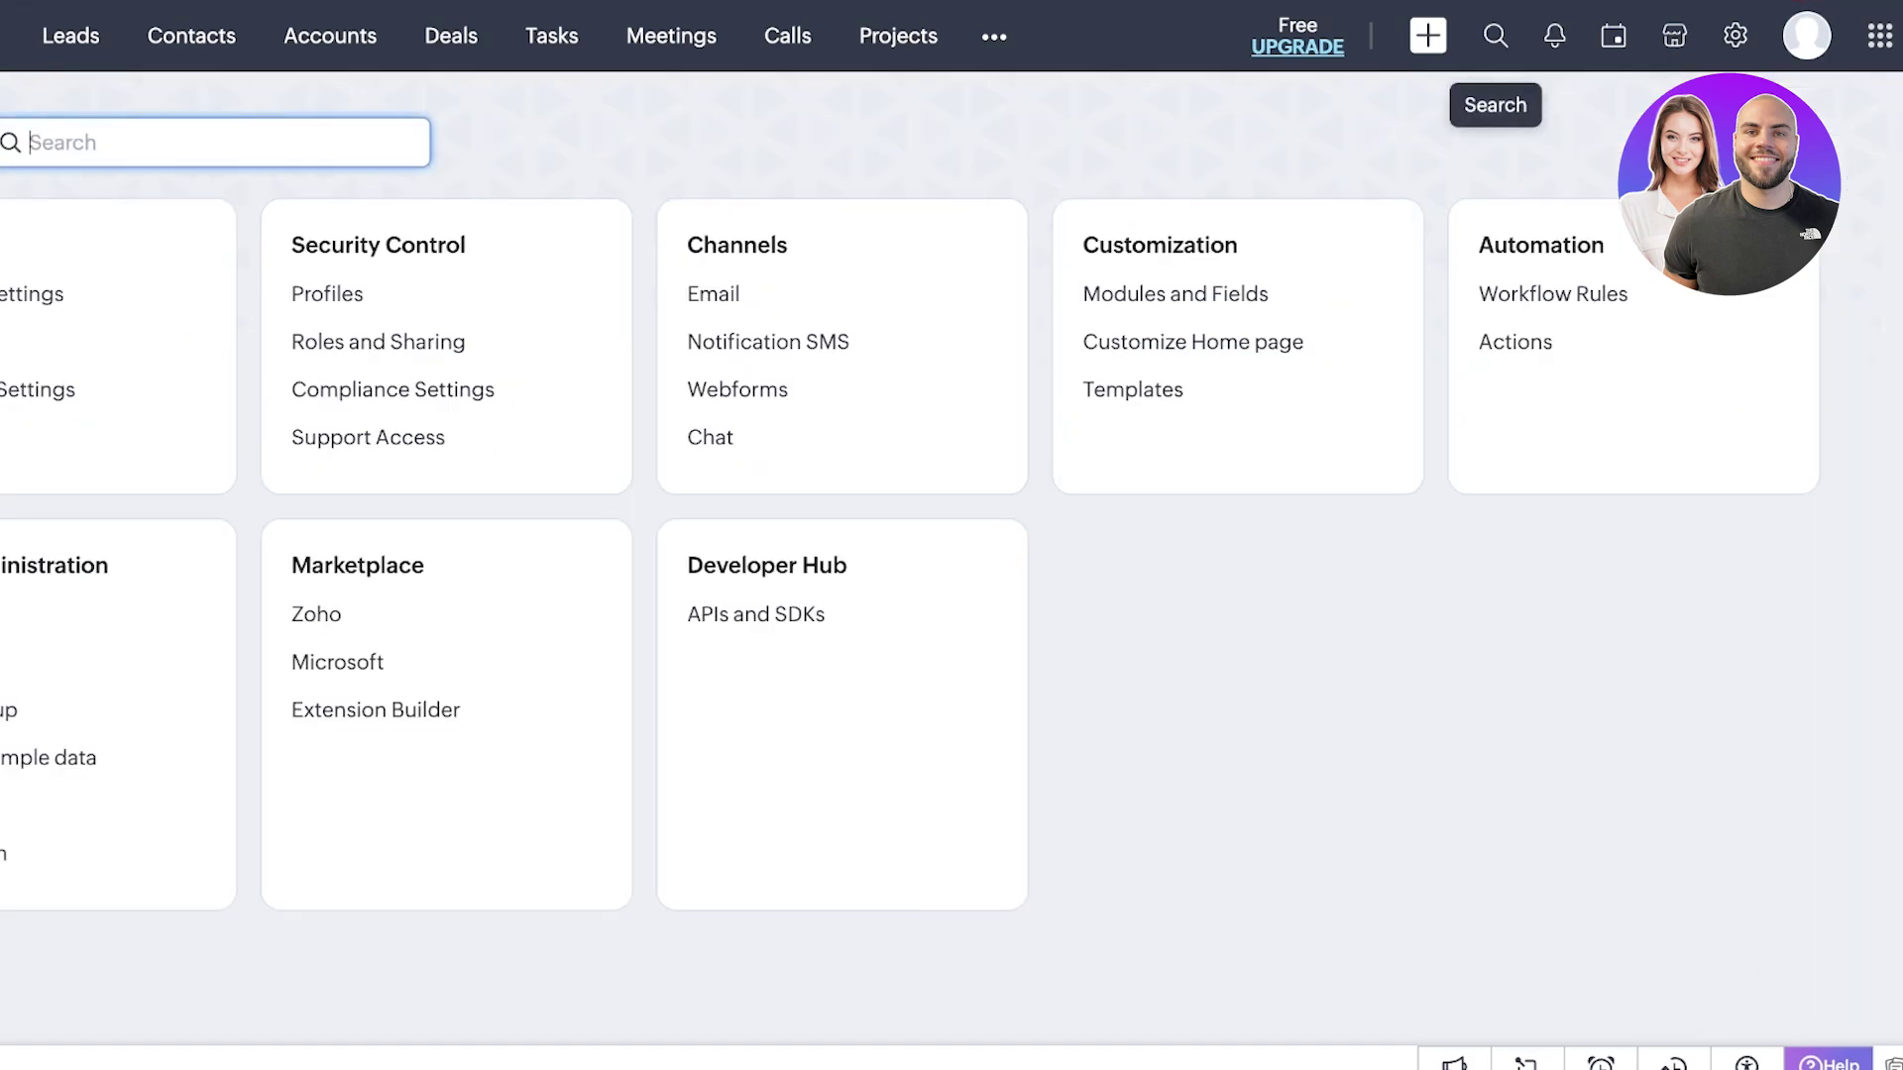
- Open Modules and Fields in Setup and inspect the Leads and Contacts module options
left_click(1427, 36)
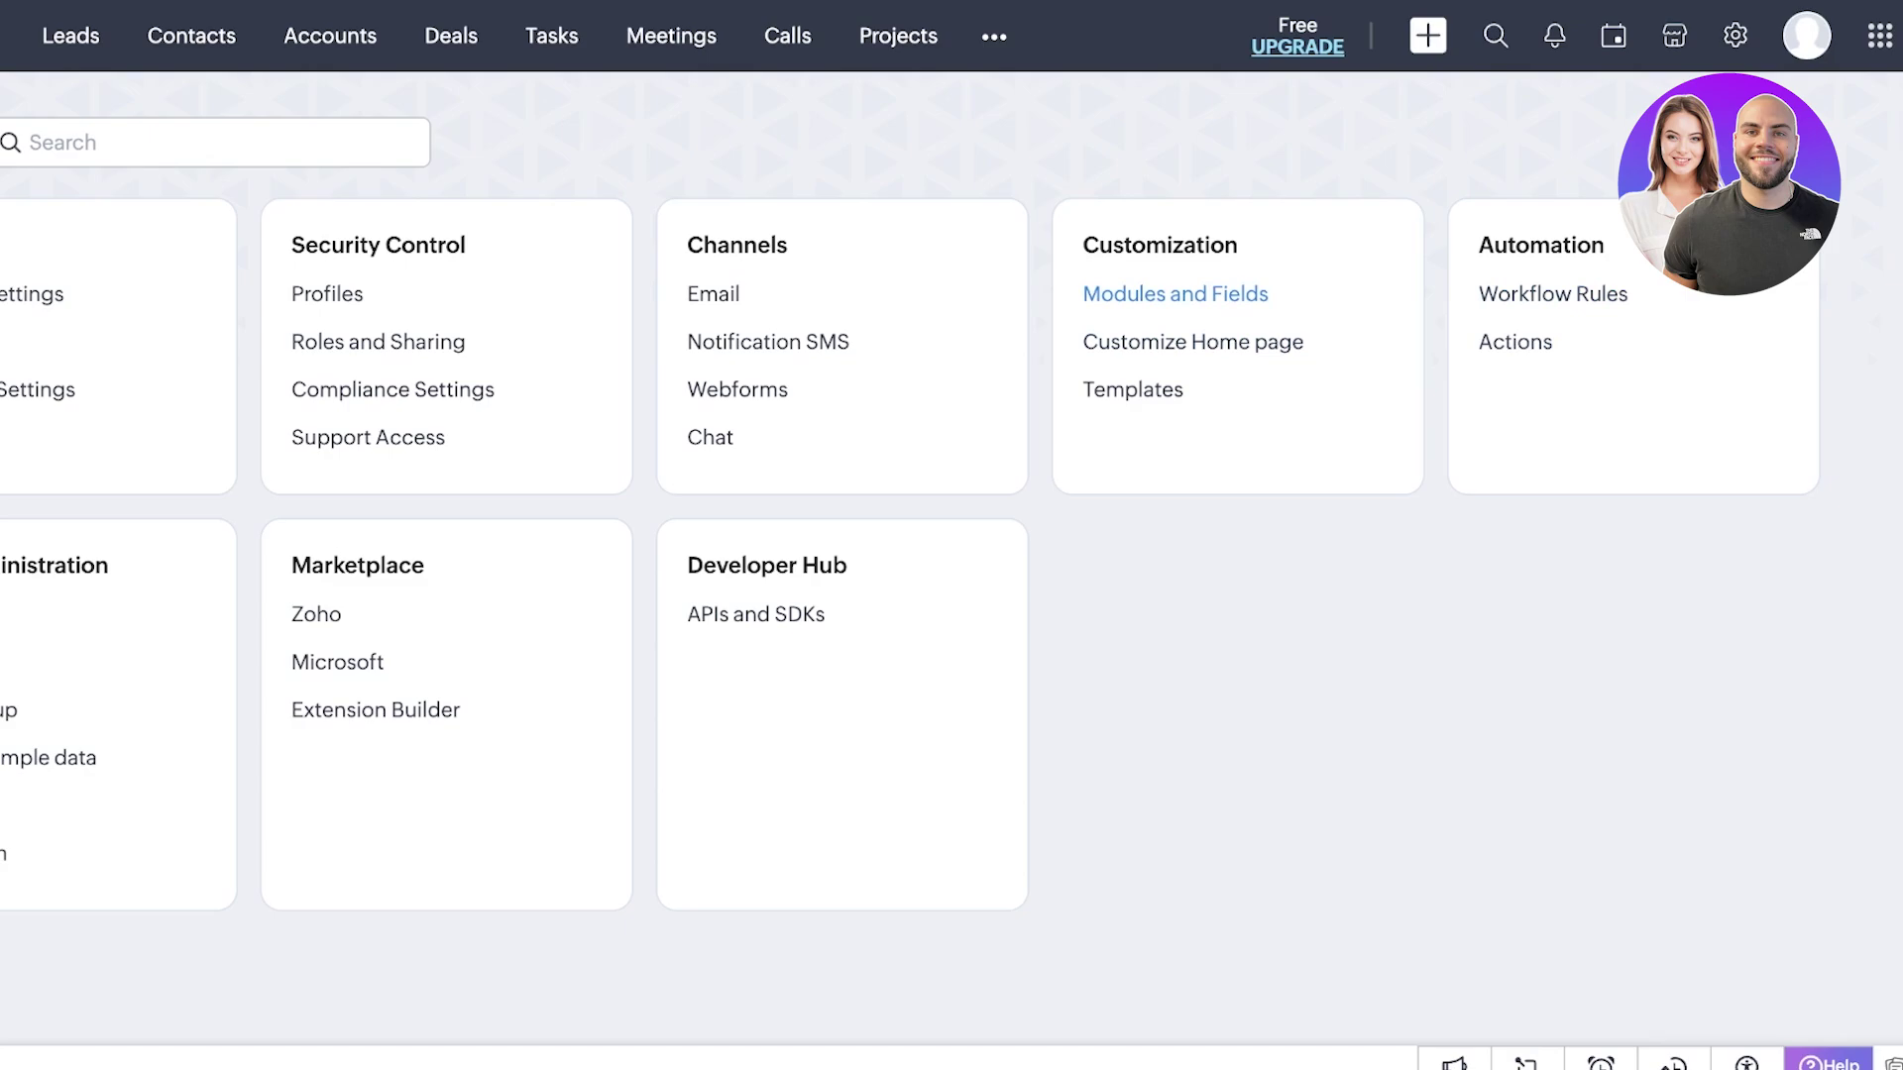
left_click(1174, 293)
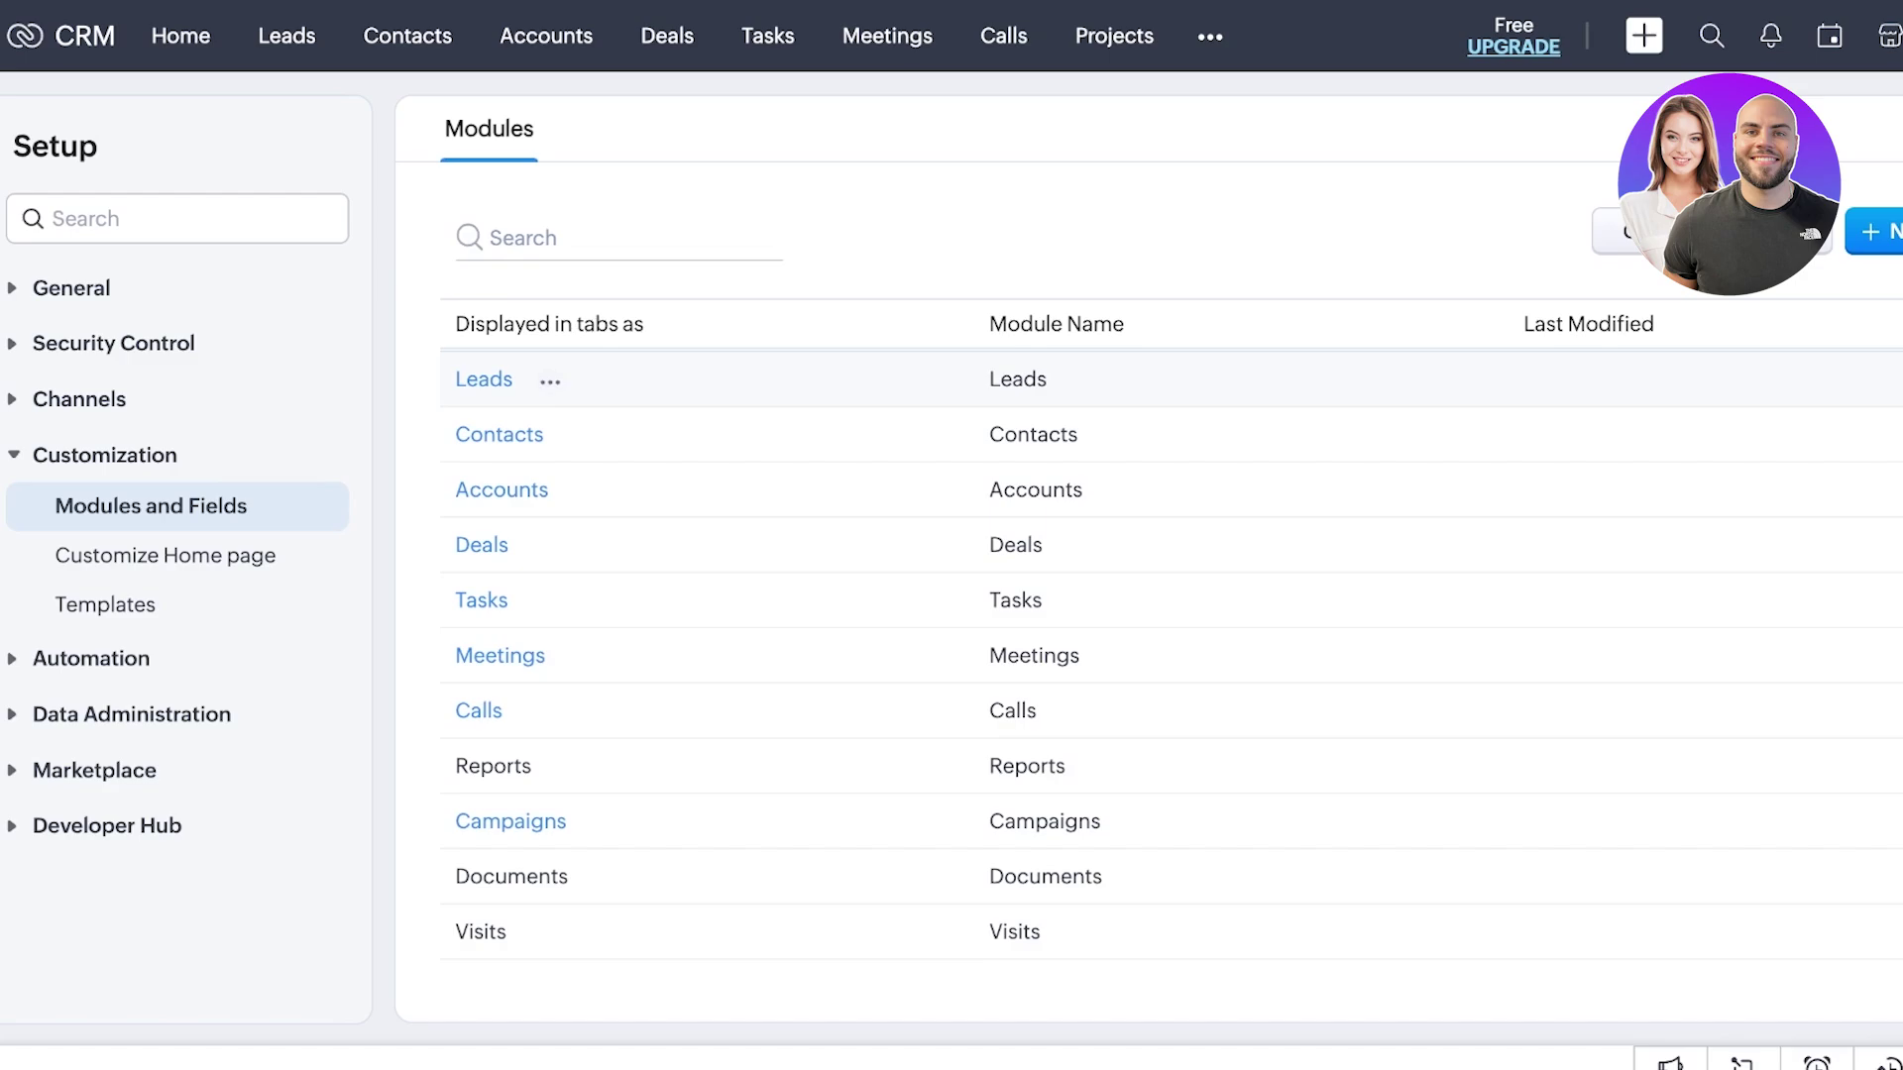
left_click(550, 381)
left_click(580, 437)
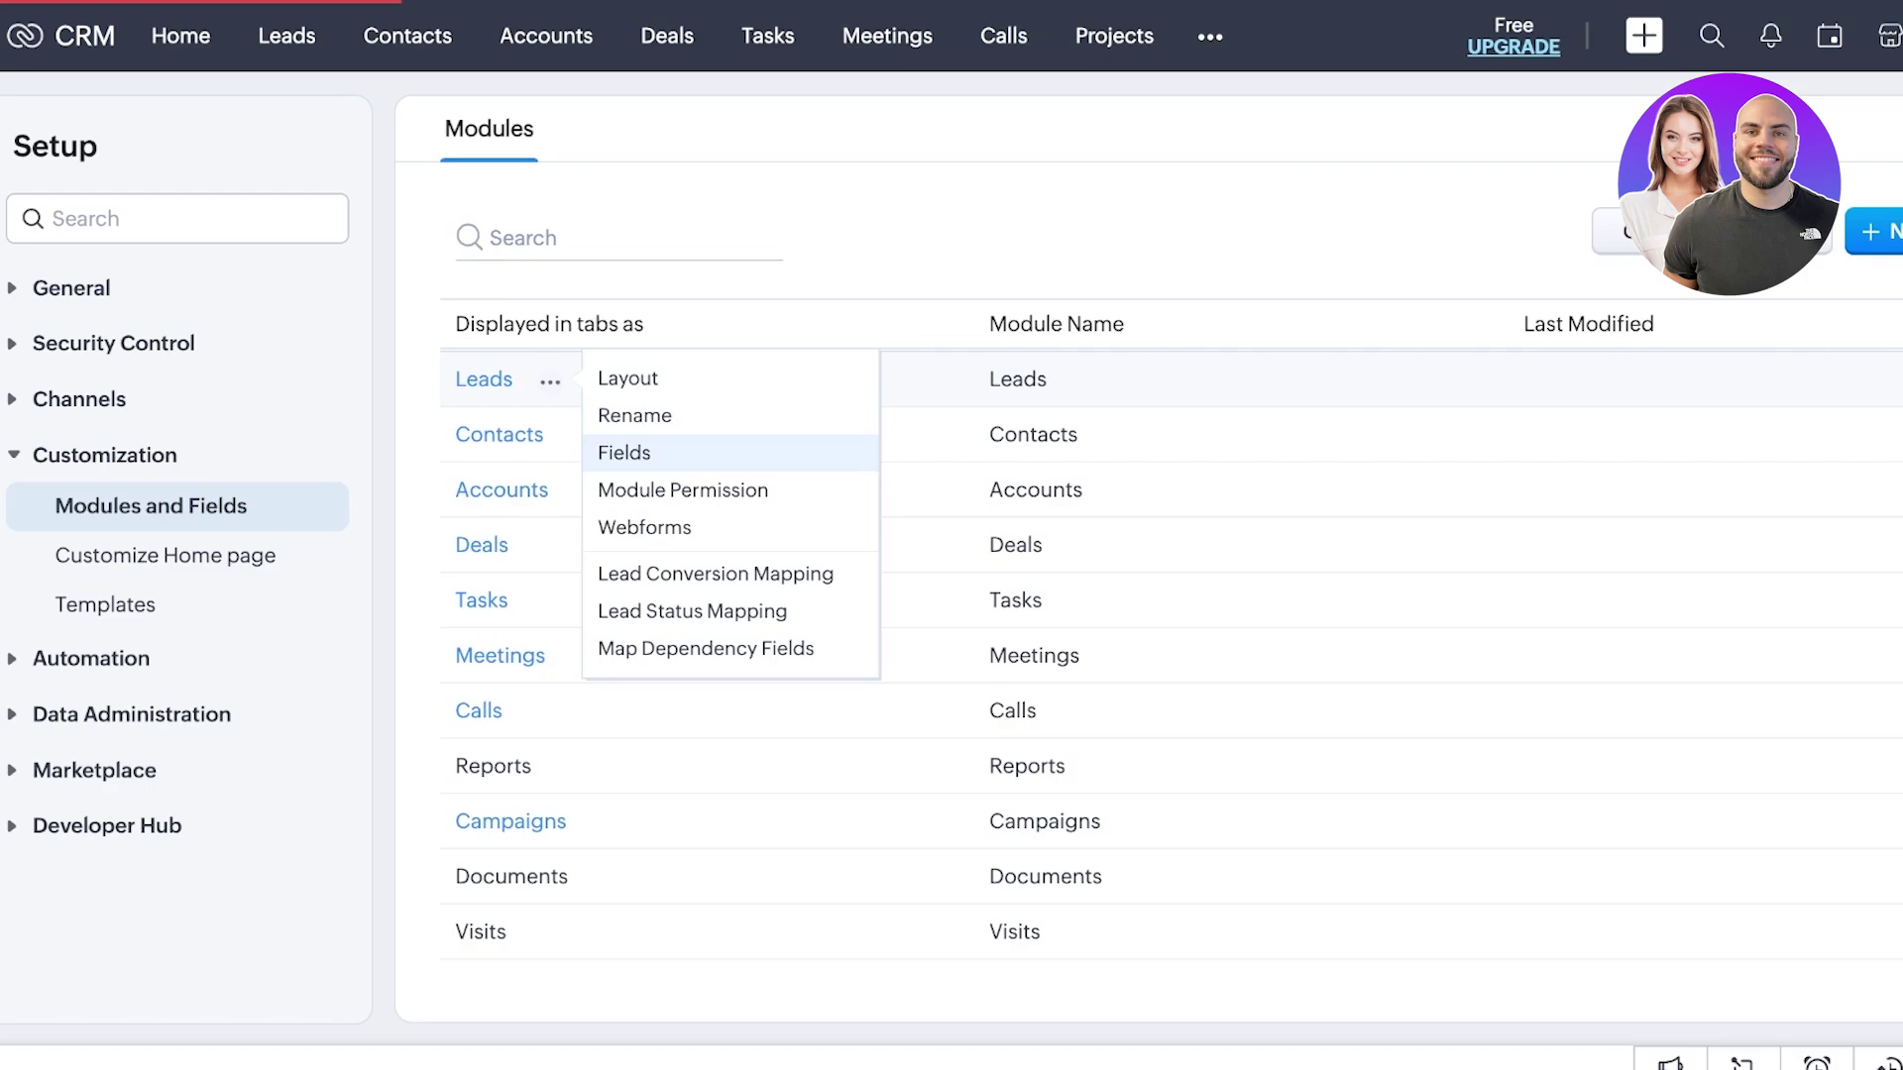
- Open the Leads module's field list and scroll through its fields
left_click(623, 451)
scroll(1165, 560, "down", 5)
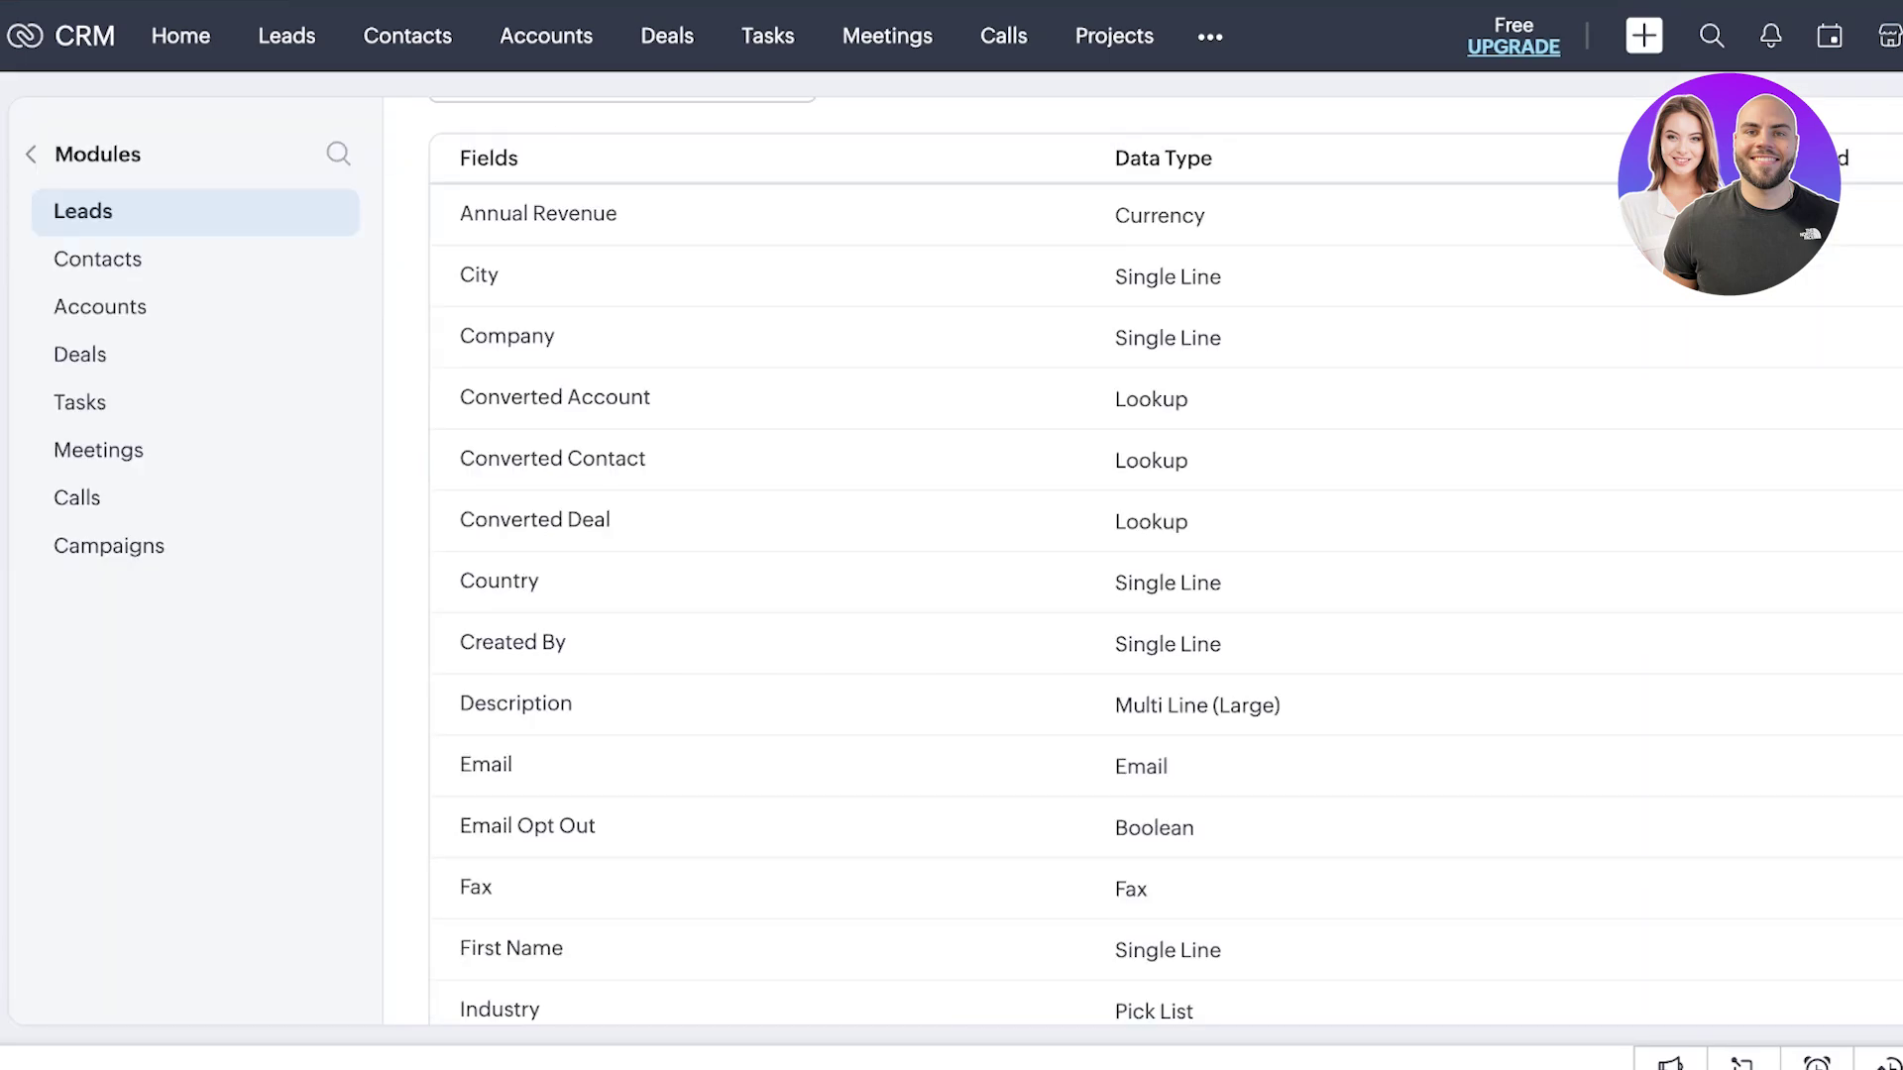
scroll(1165, 560, "up", 3)
scroll(1166, 560, "down", 7)
scroll(1166, 560, "down", 6)
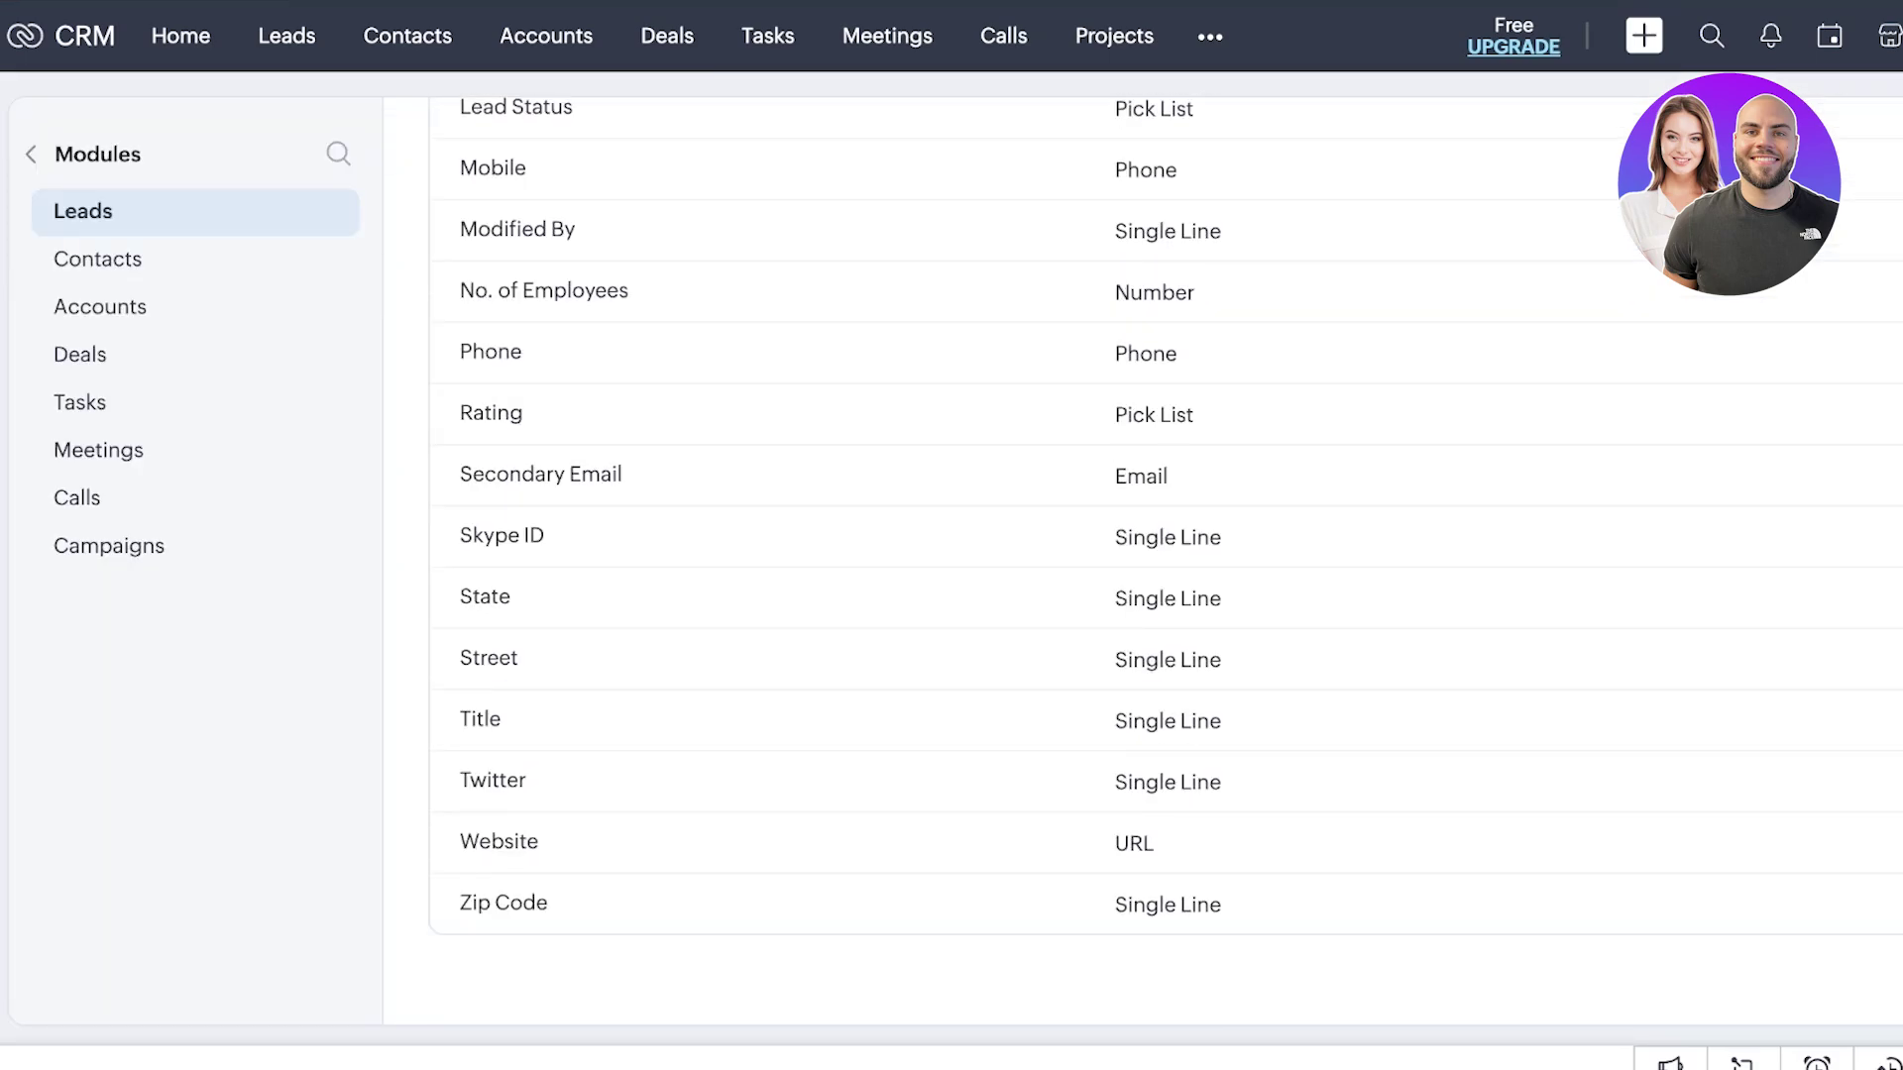
scroll(1165, 560, "up", 15)
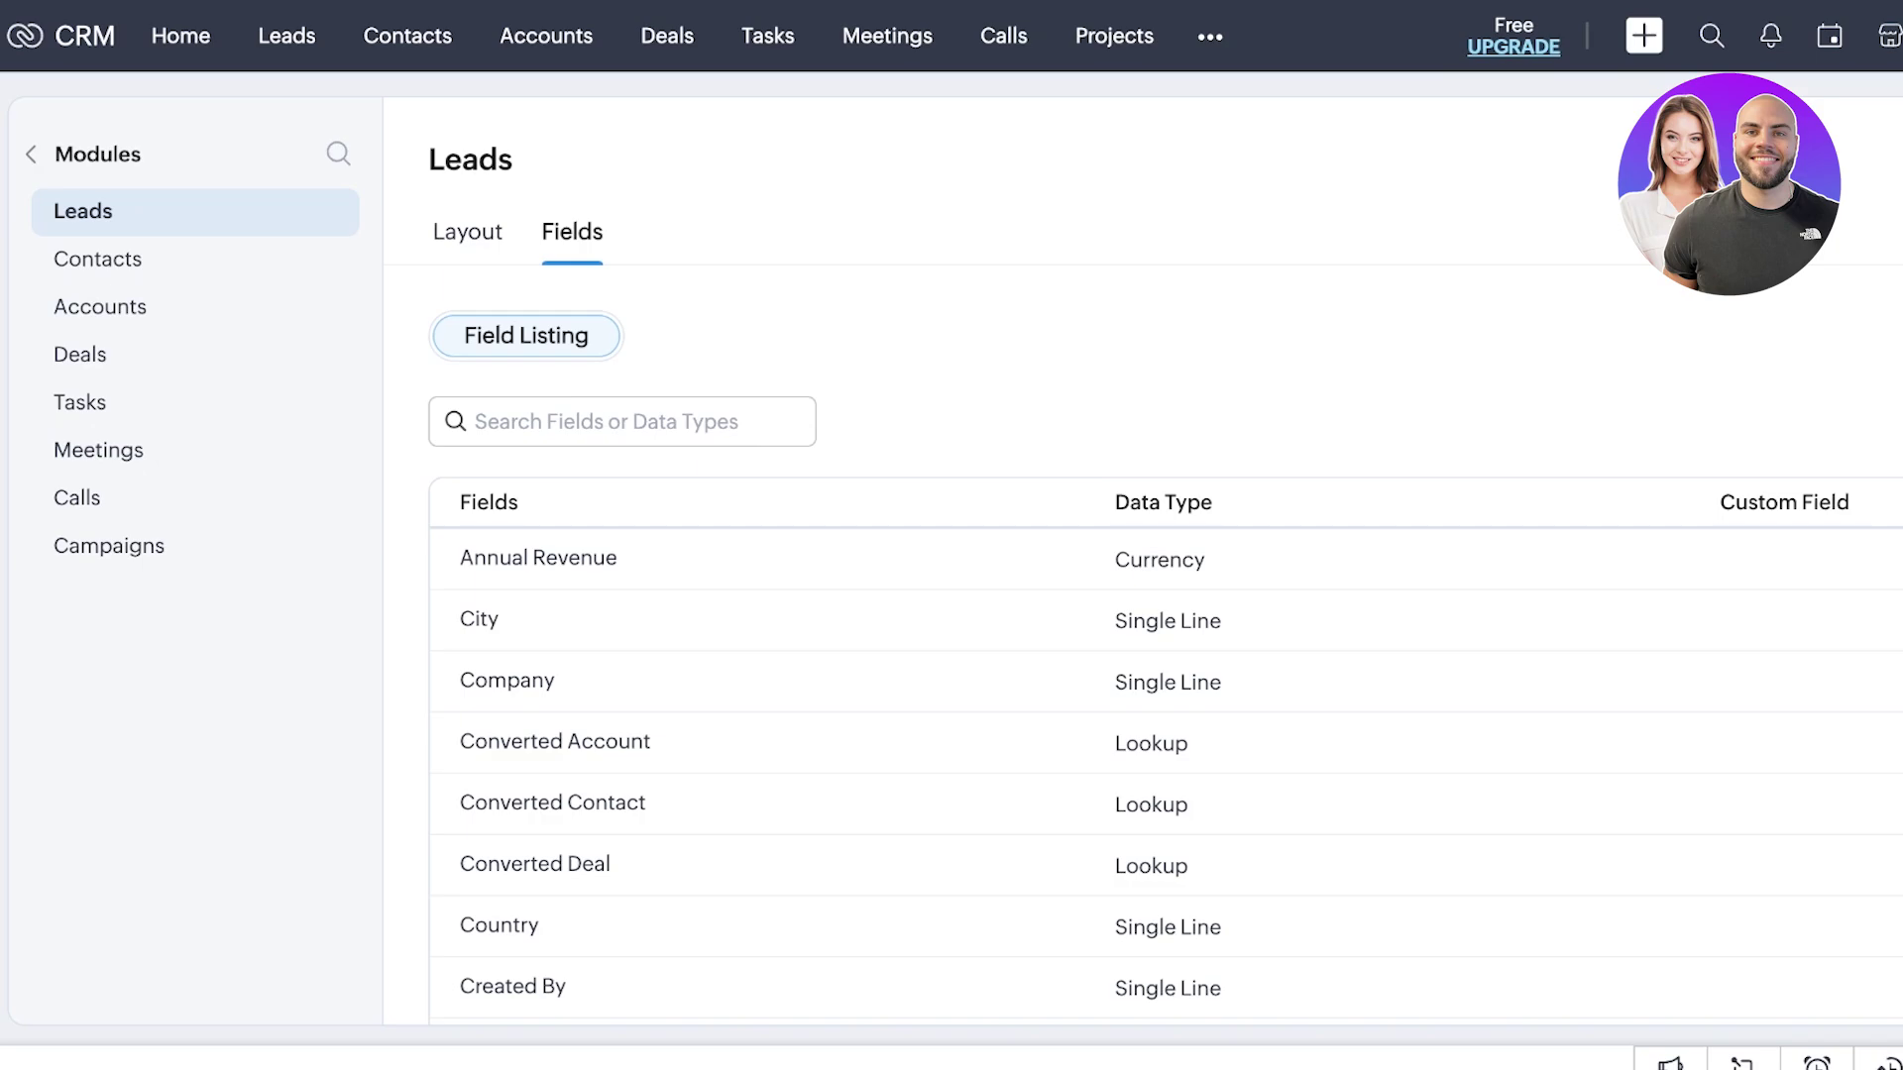
scroll(1165, 560, "down", 15)
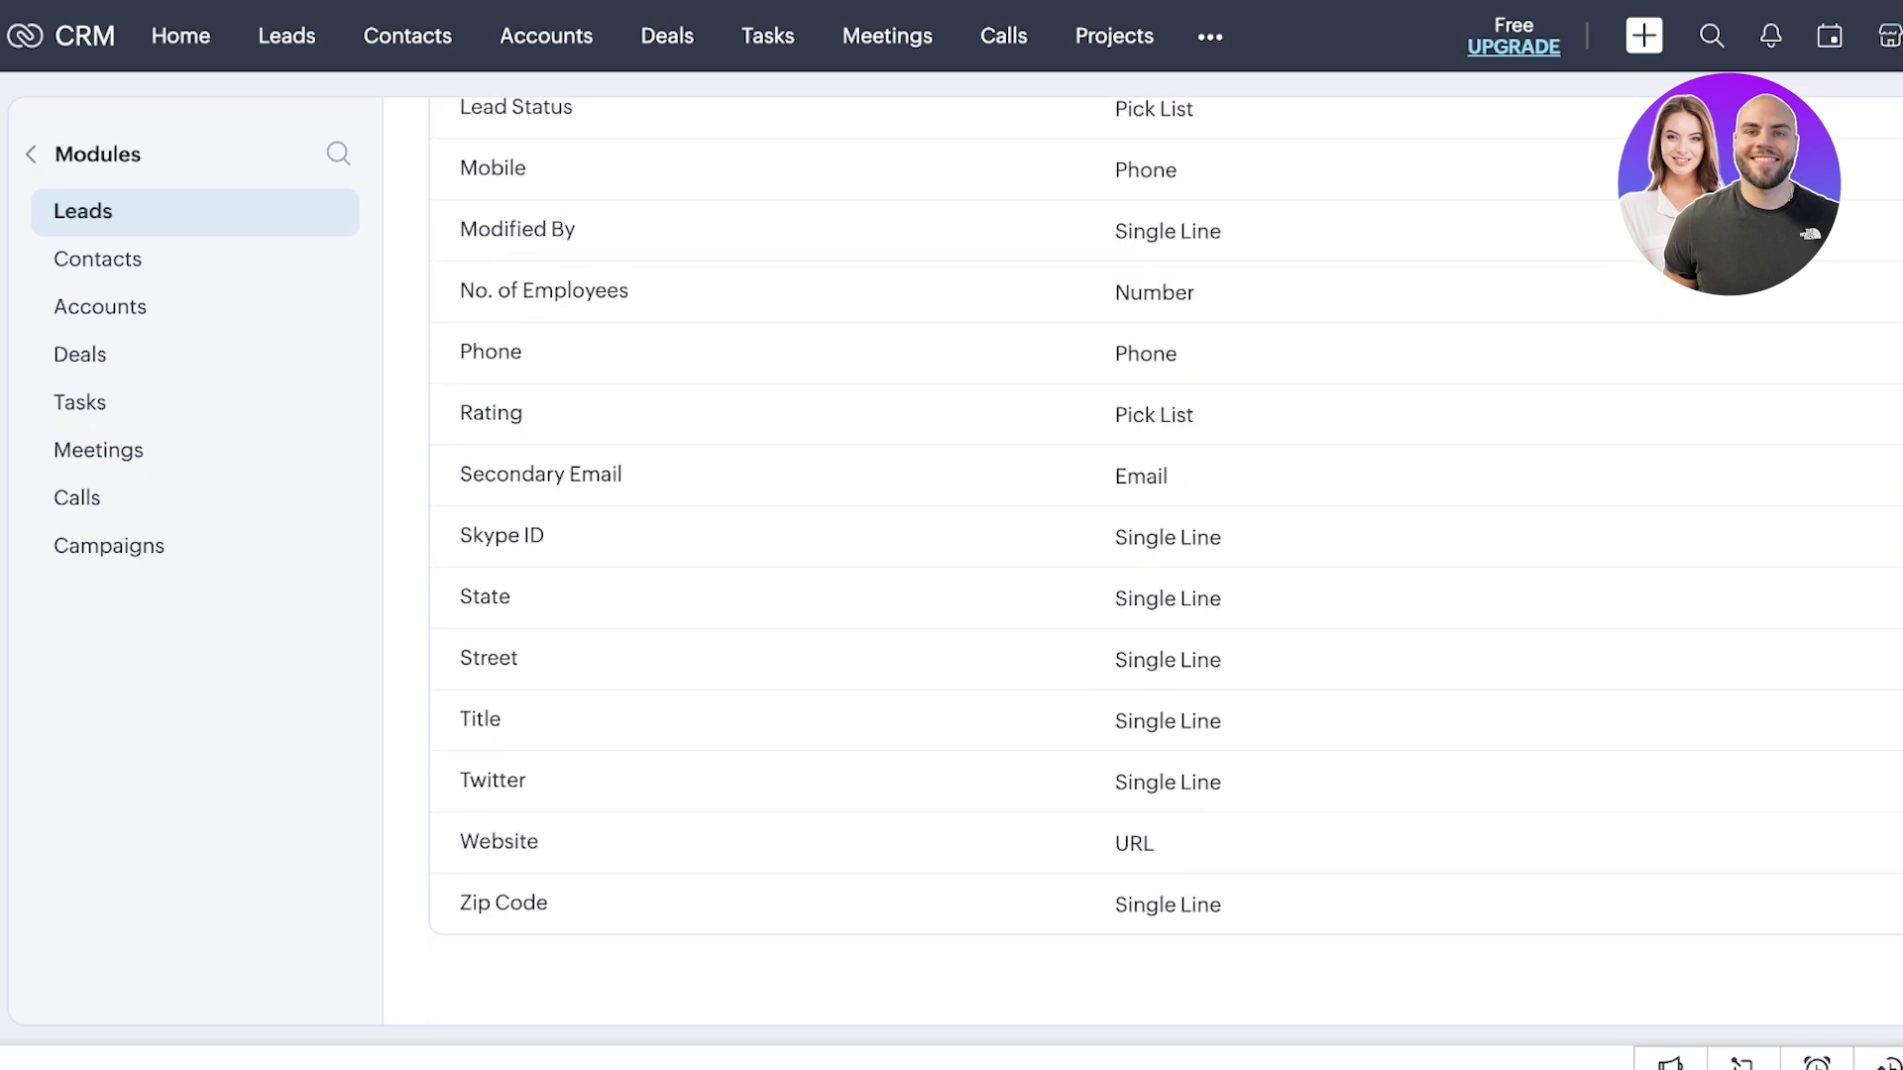
scroll(1166, 560, "up", 15)
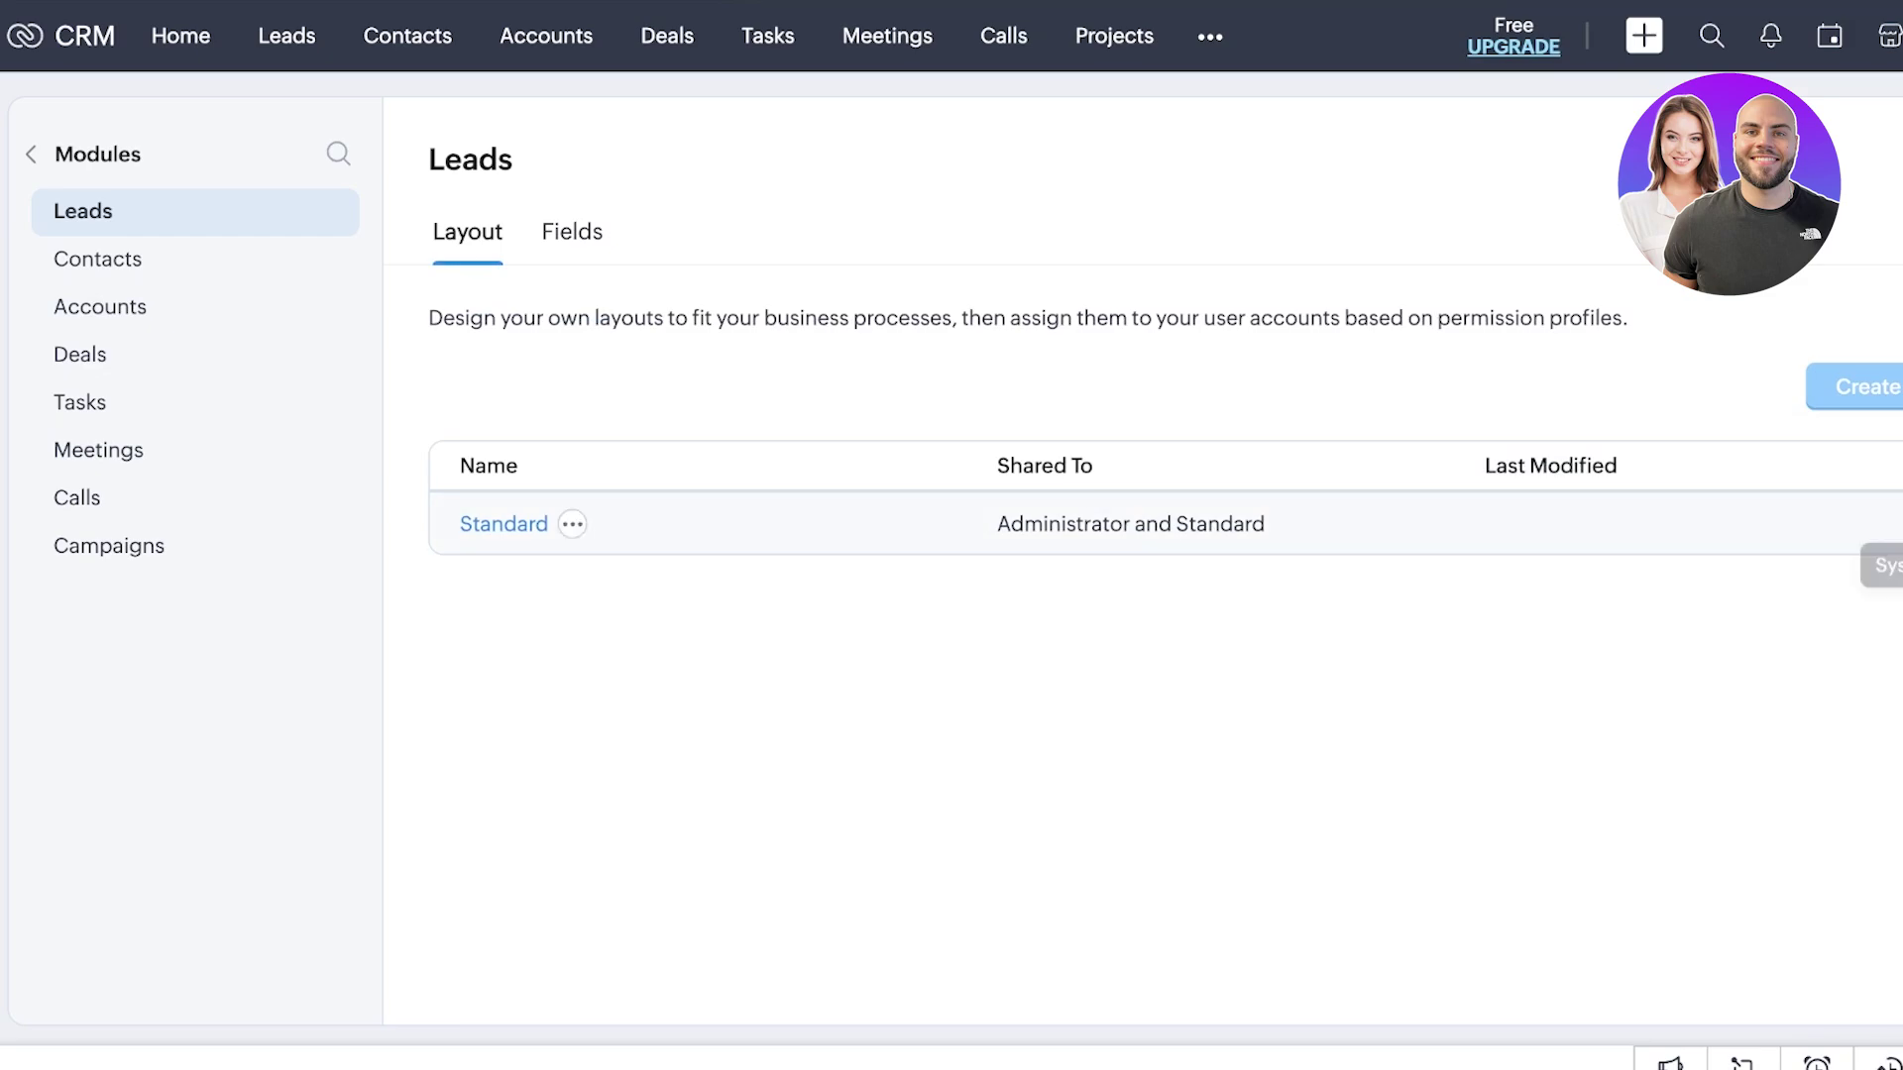
- Open the Standard Leads layout in the editor and scroll through it
left_click(504, 523)
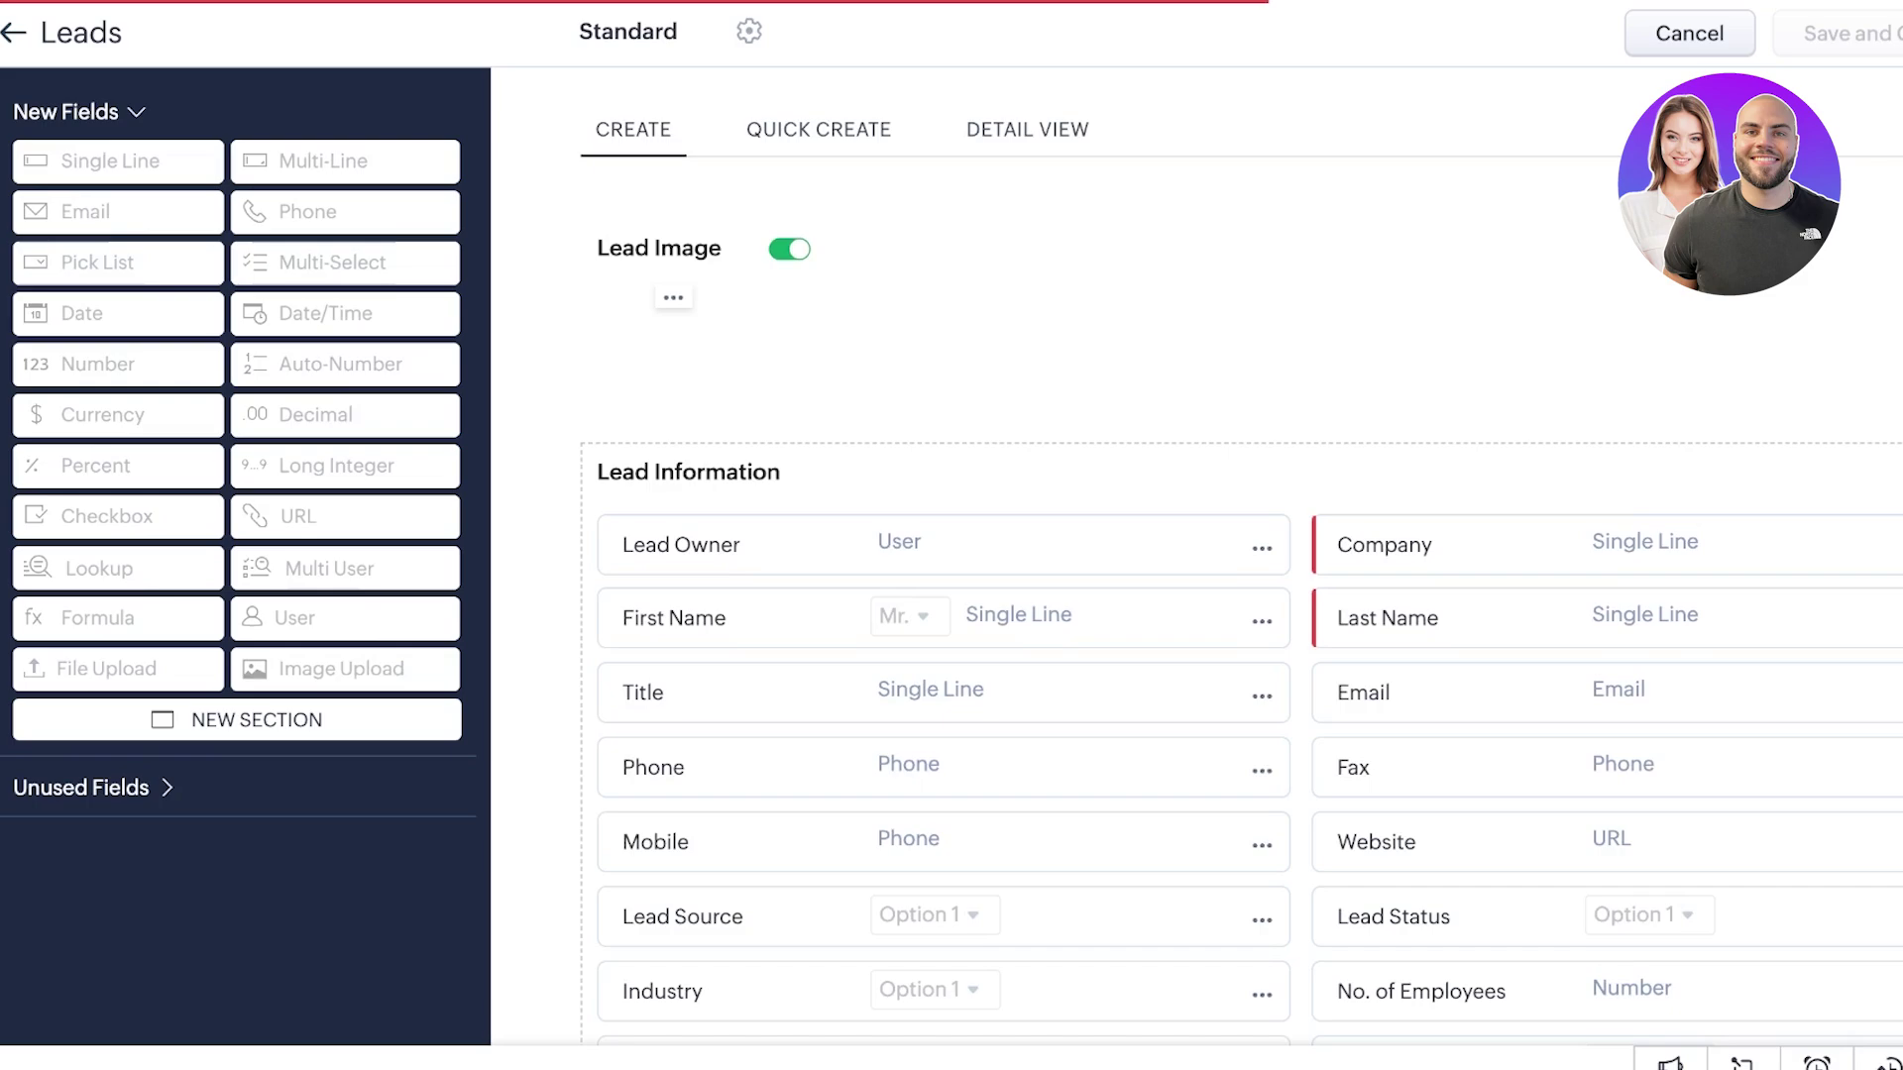
scroll(1249, 614, "down", 3)
scroll(1248, 595, "down", 8)
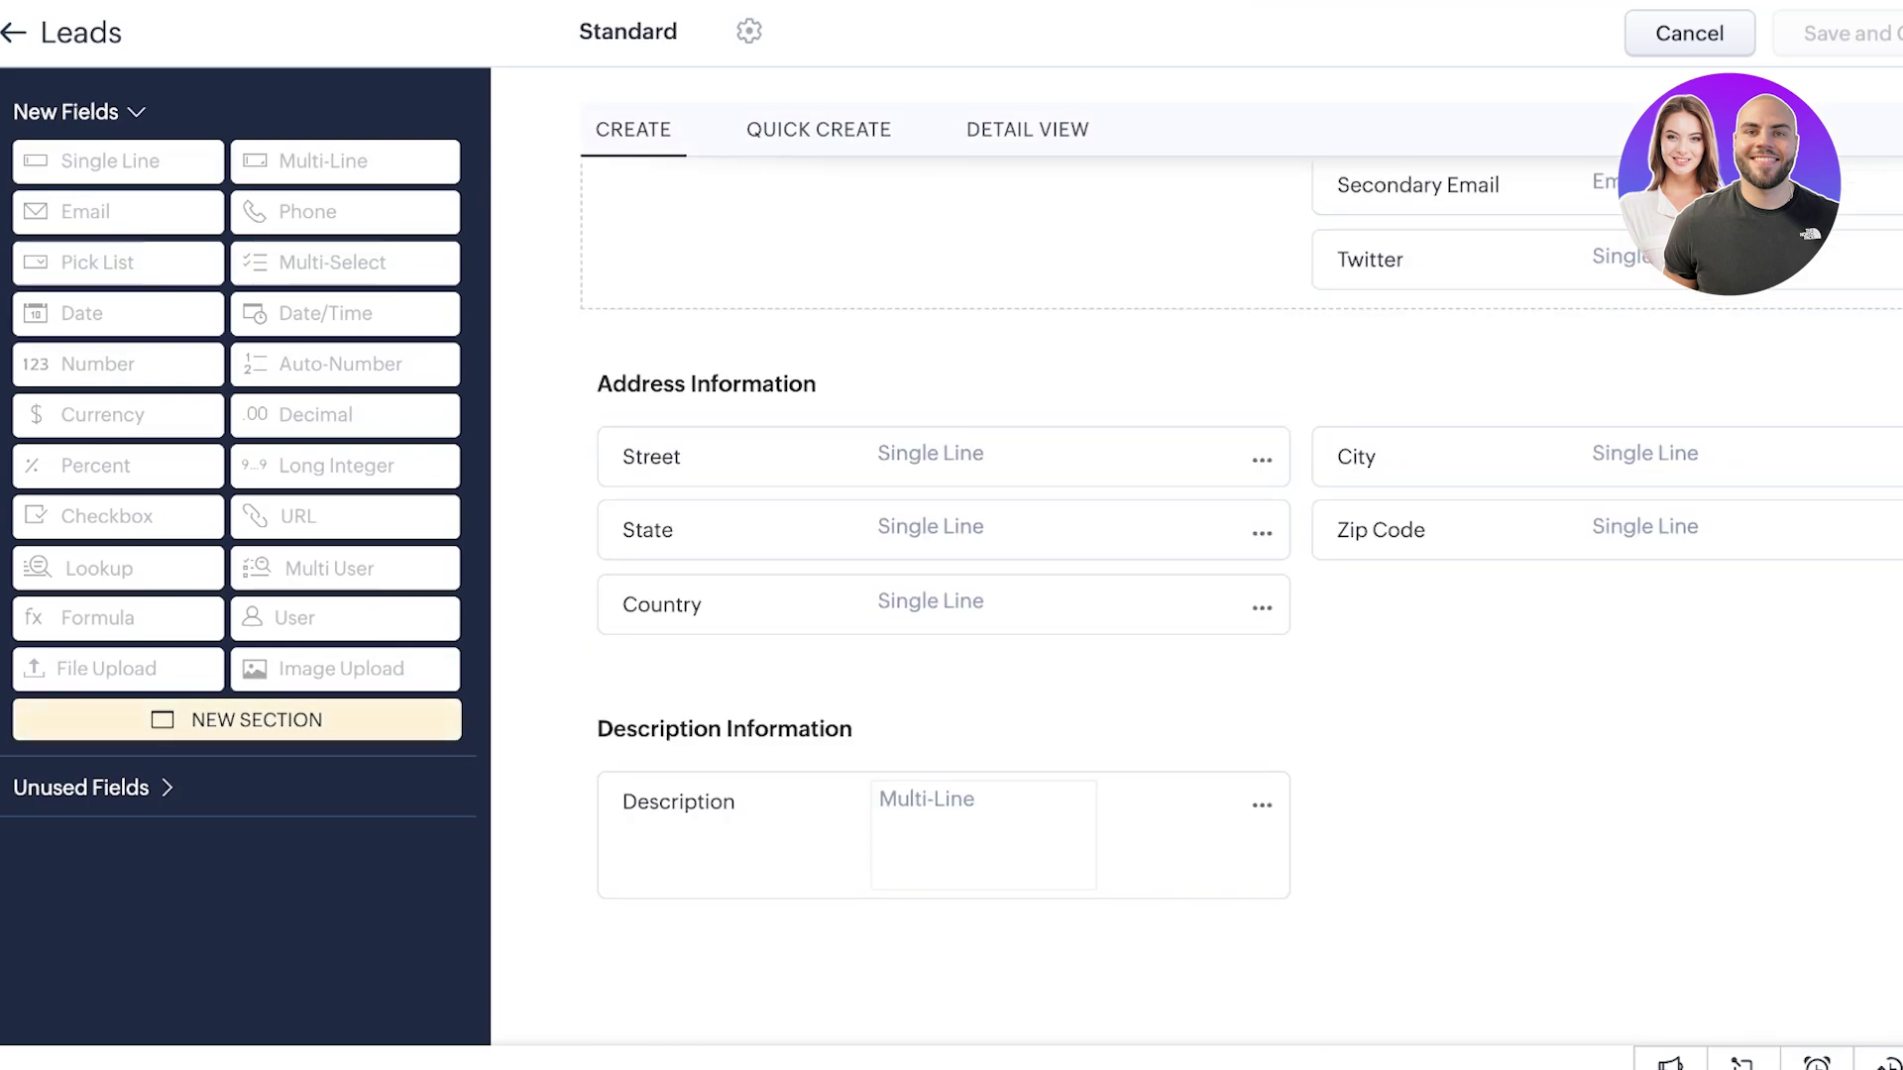
scroll(1249, 568, "up", 1)
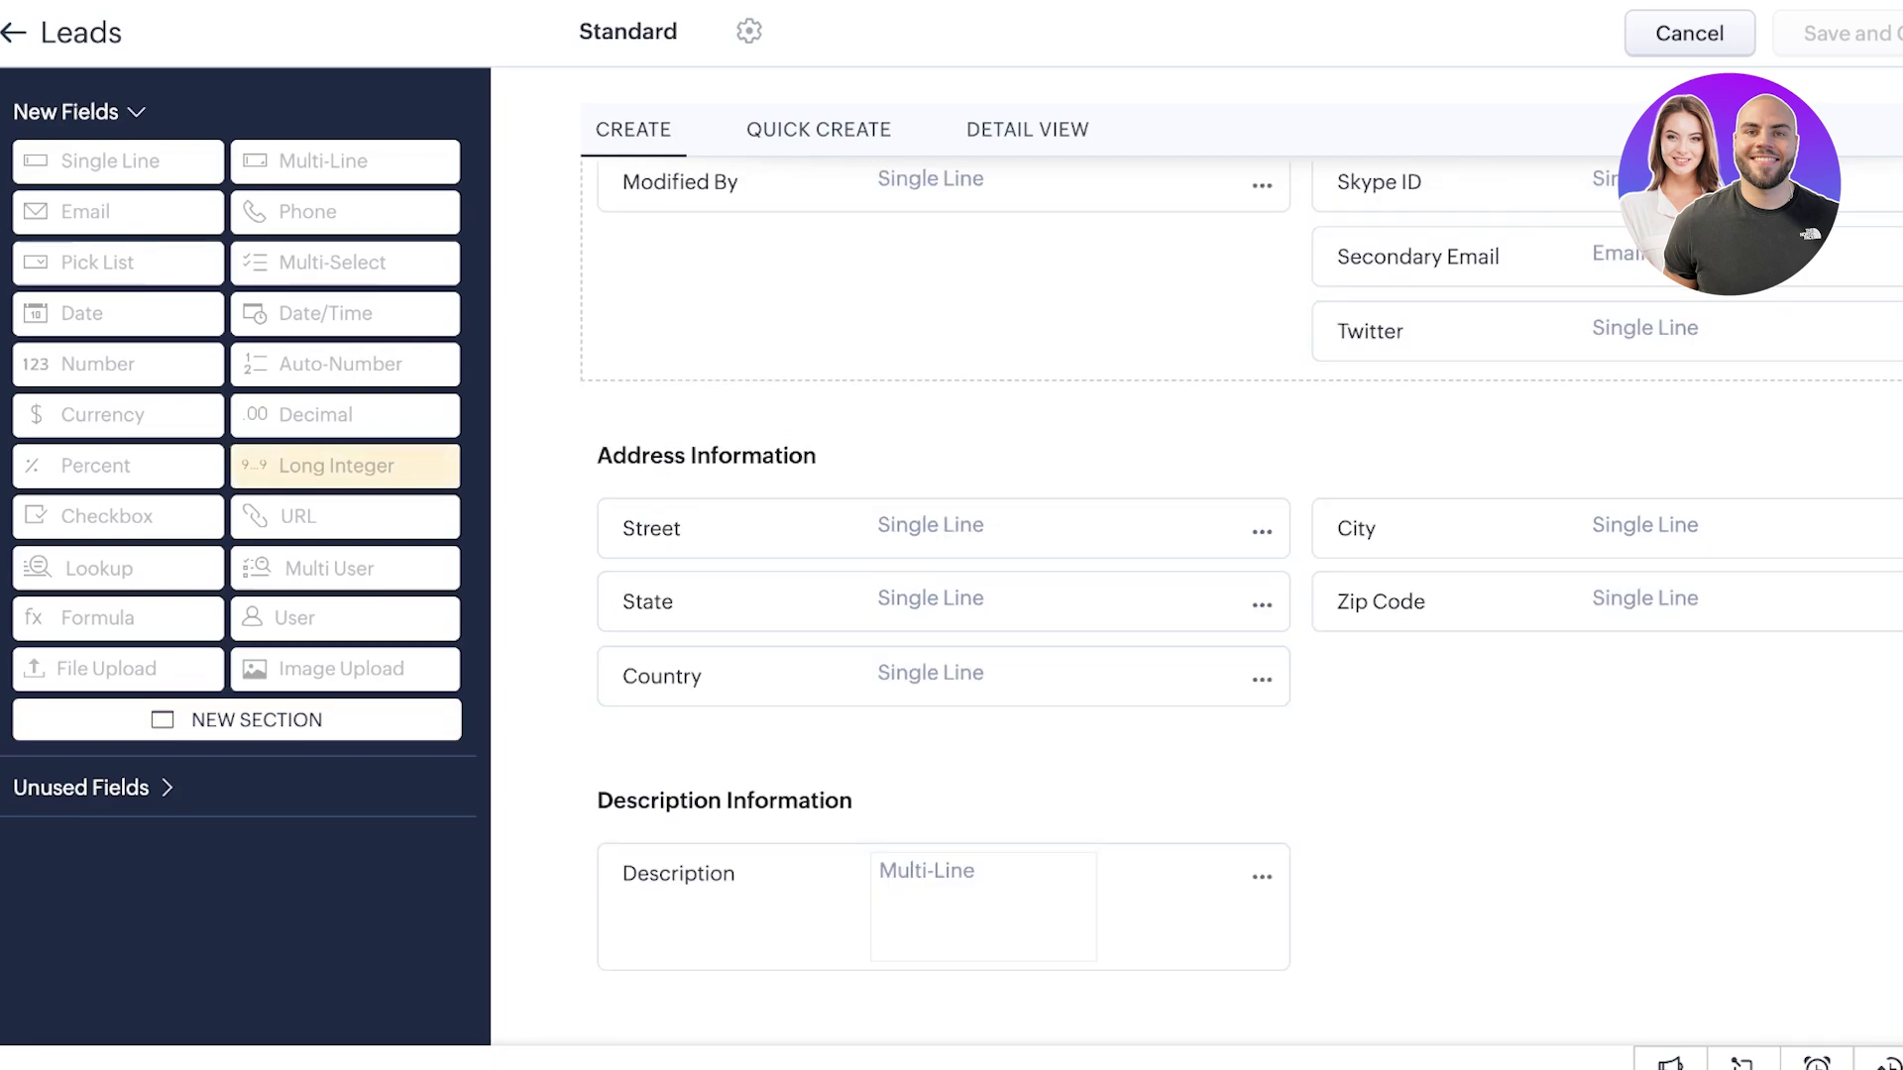
scroll(1249, 595, "up", 10)
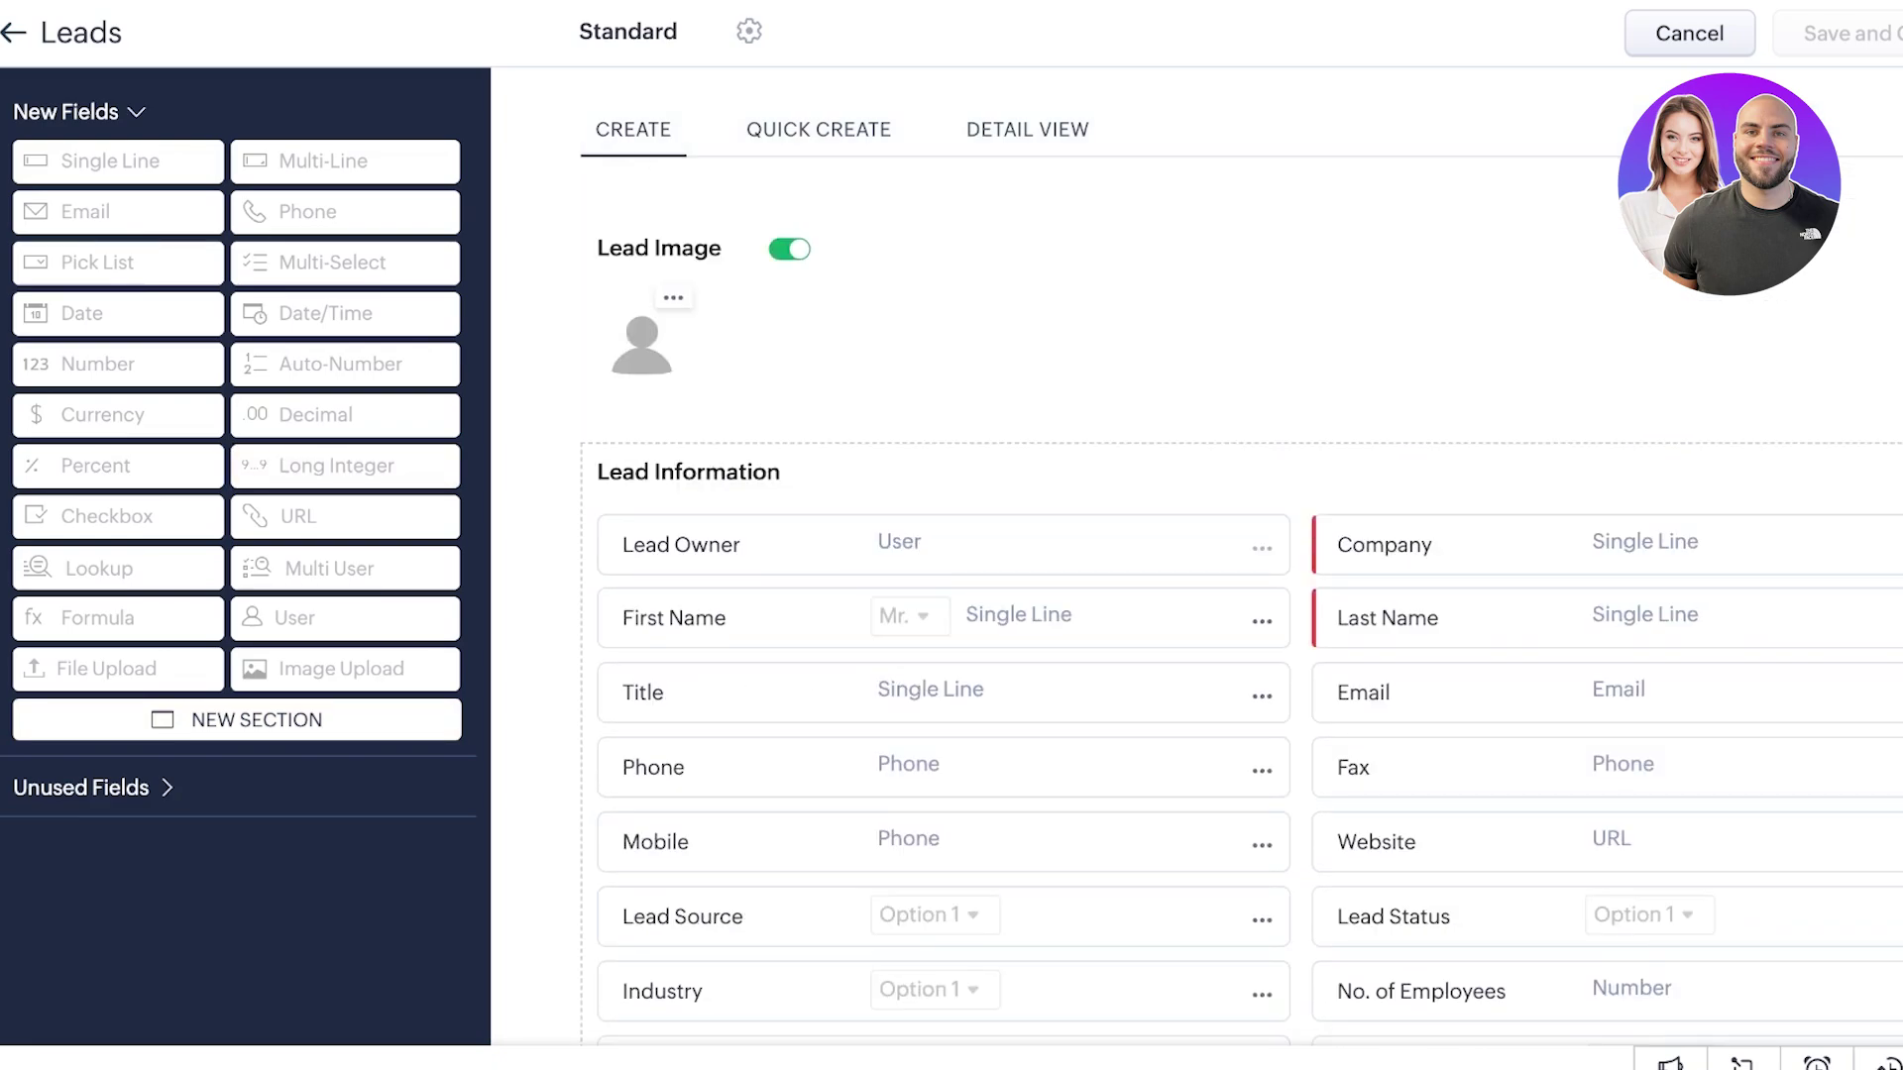
- Leave the layout editor and navigate back to the Home dashboard
left_click(14, 32)
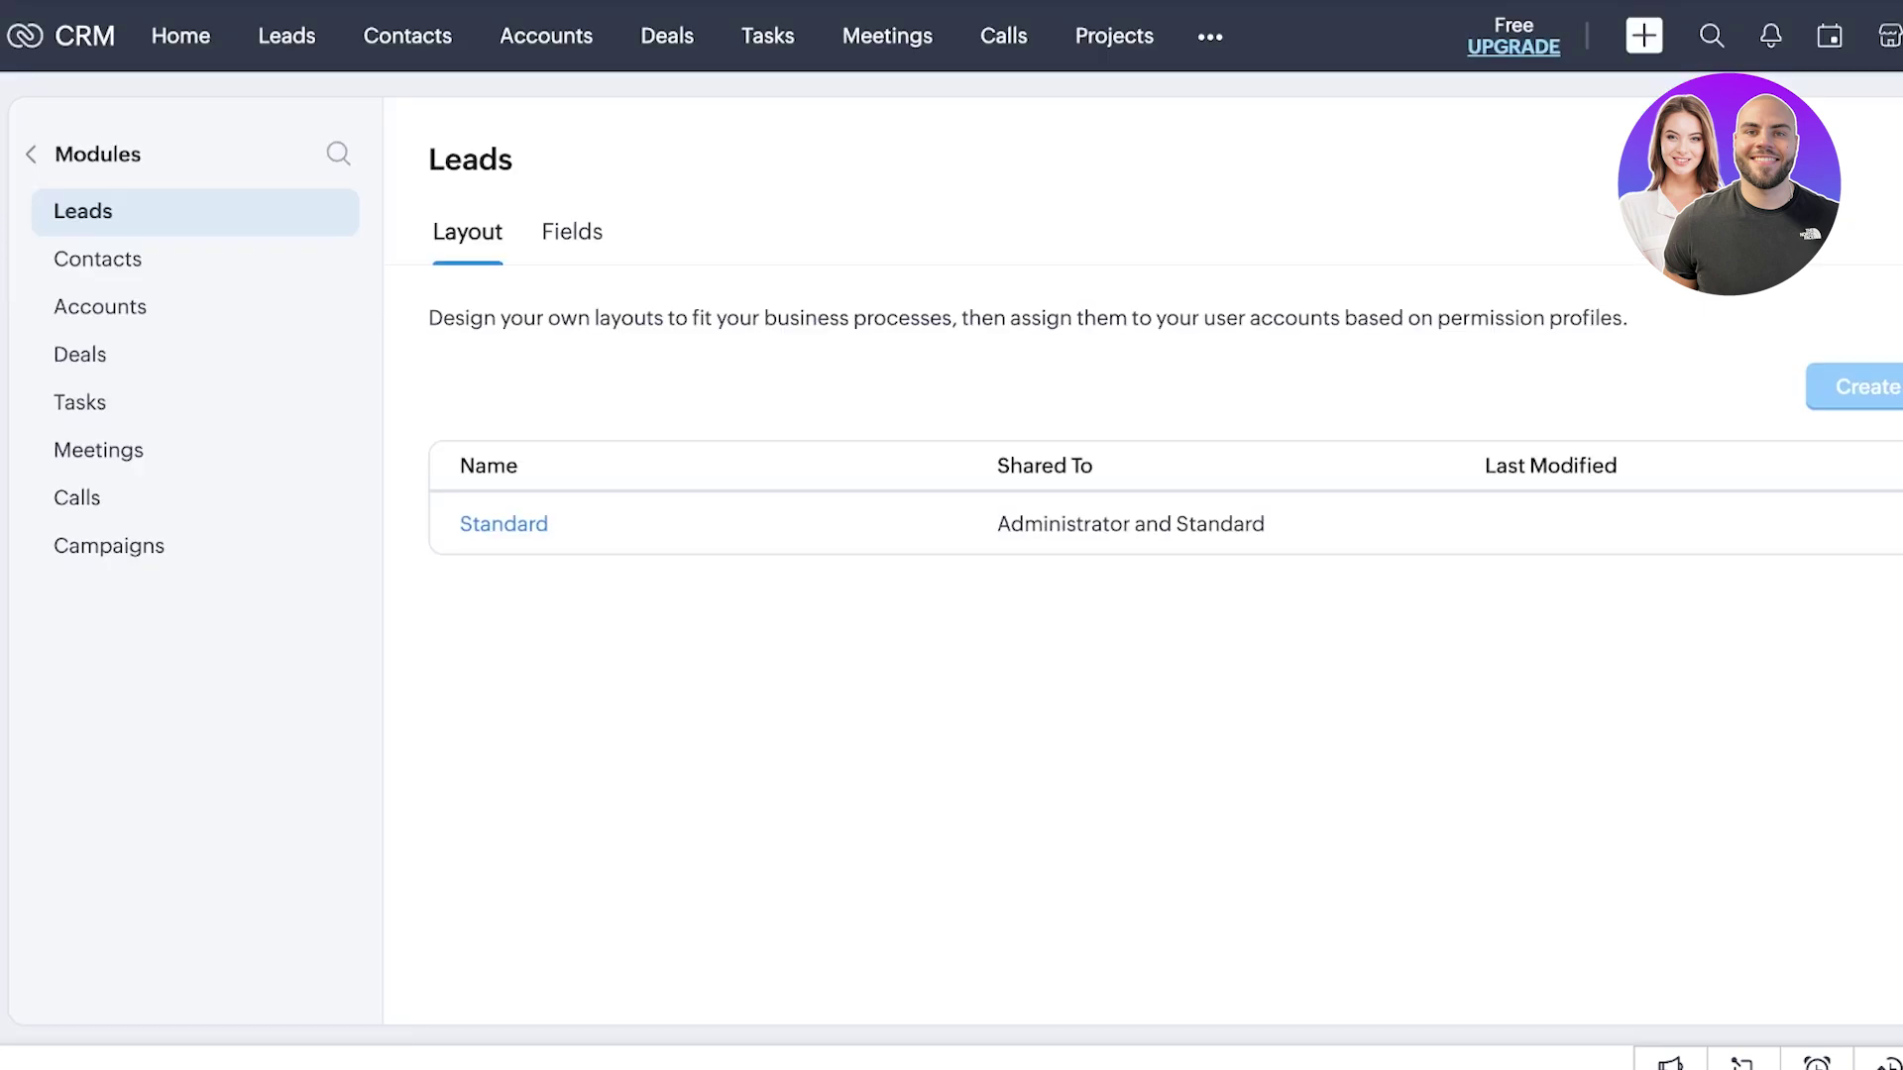
key("Tab")
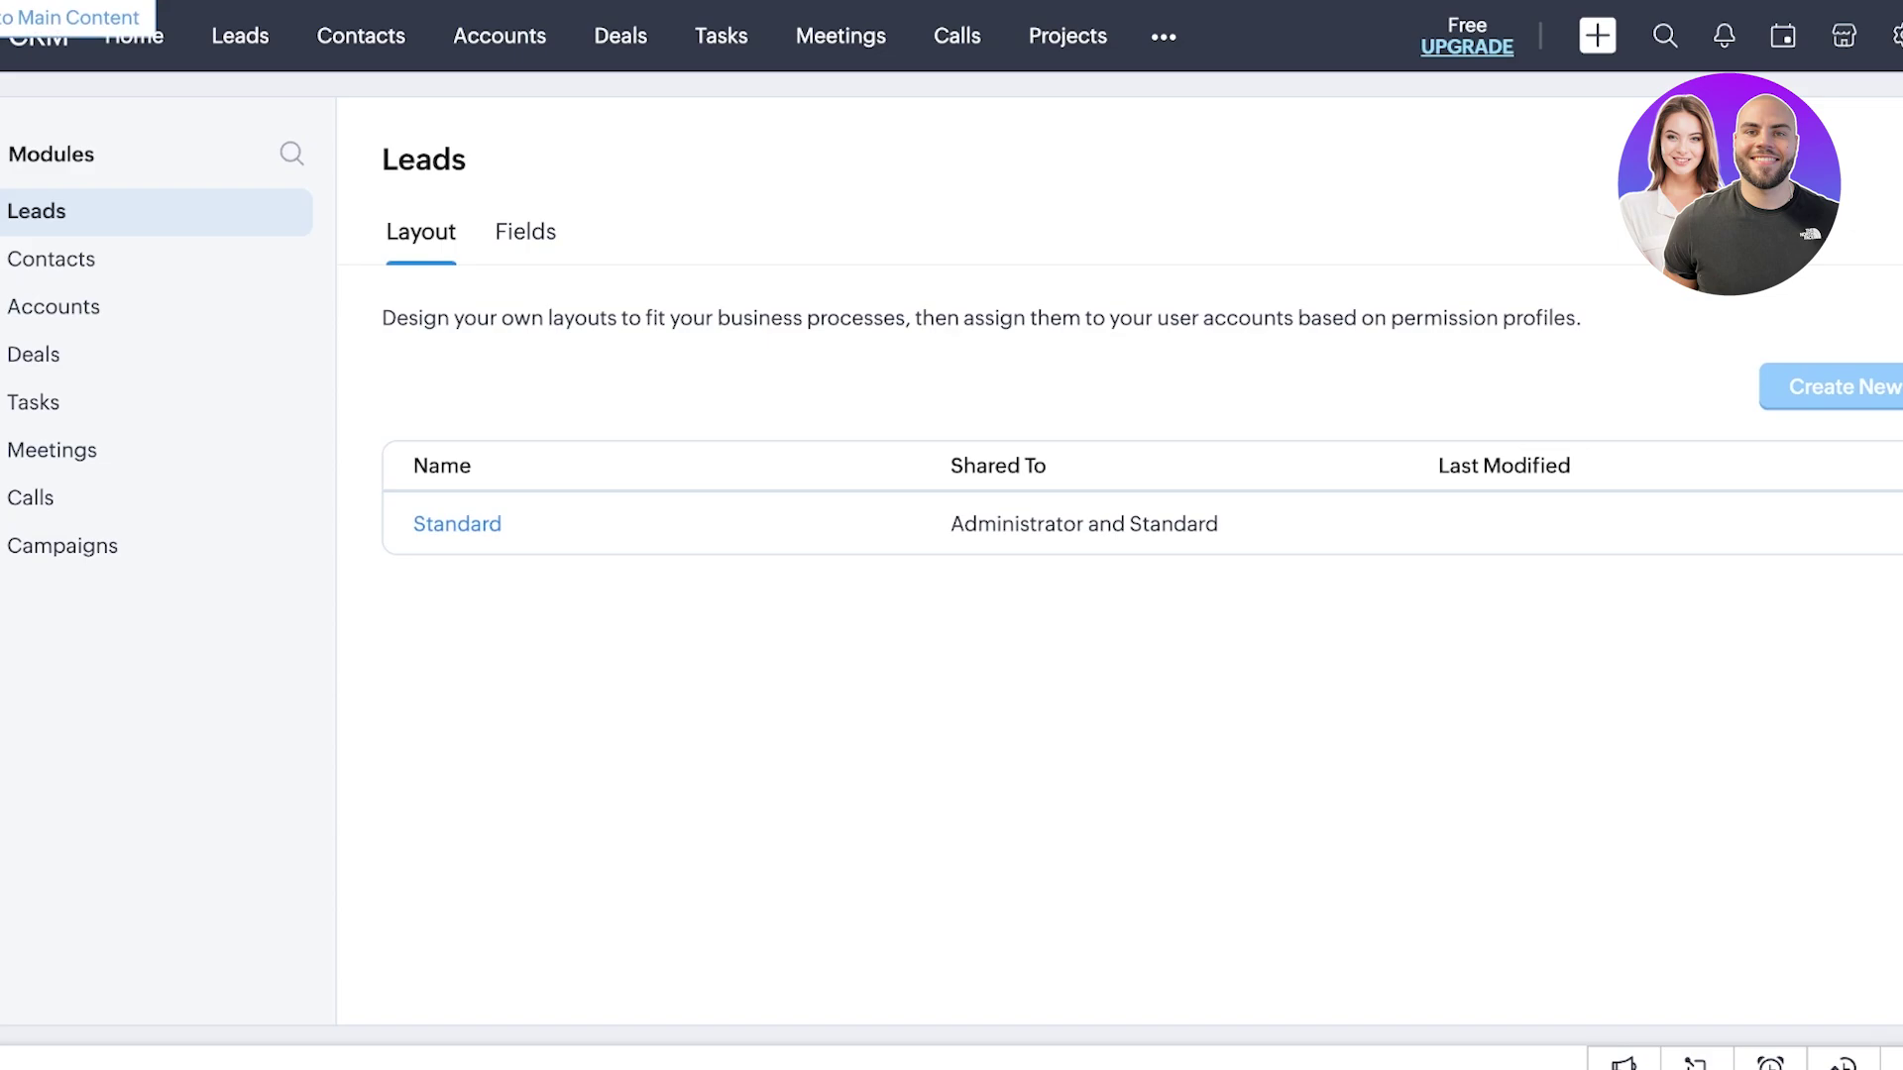
key("alt+Left")
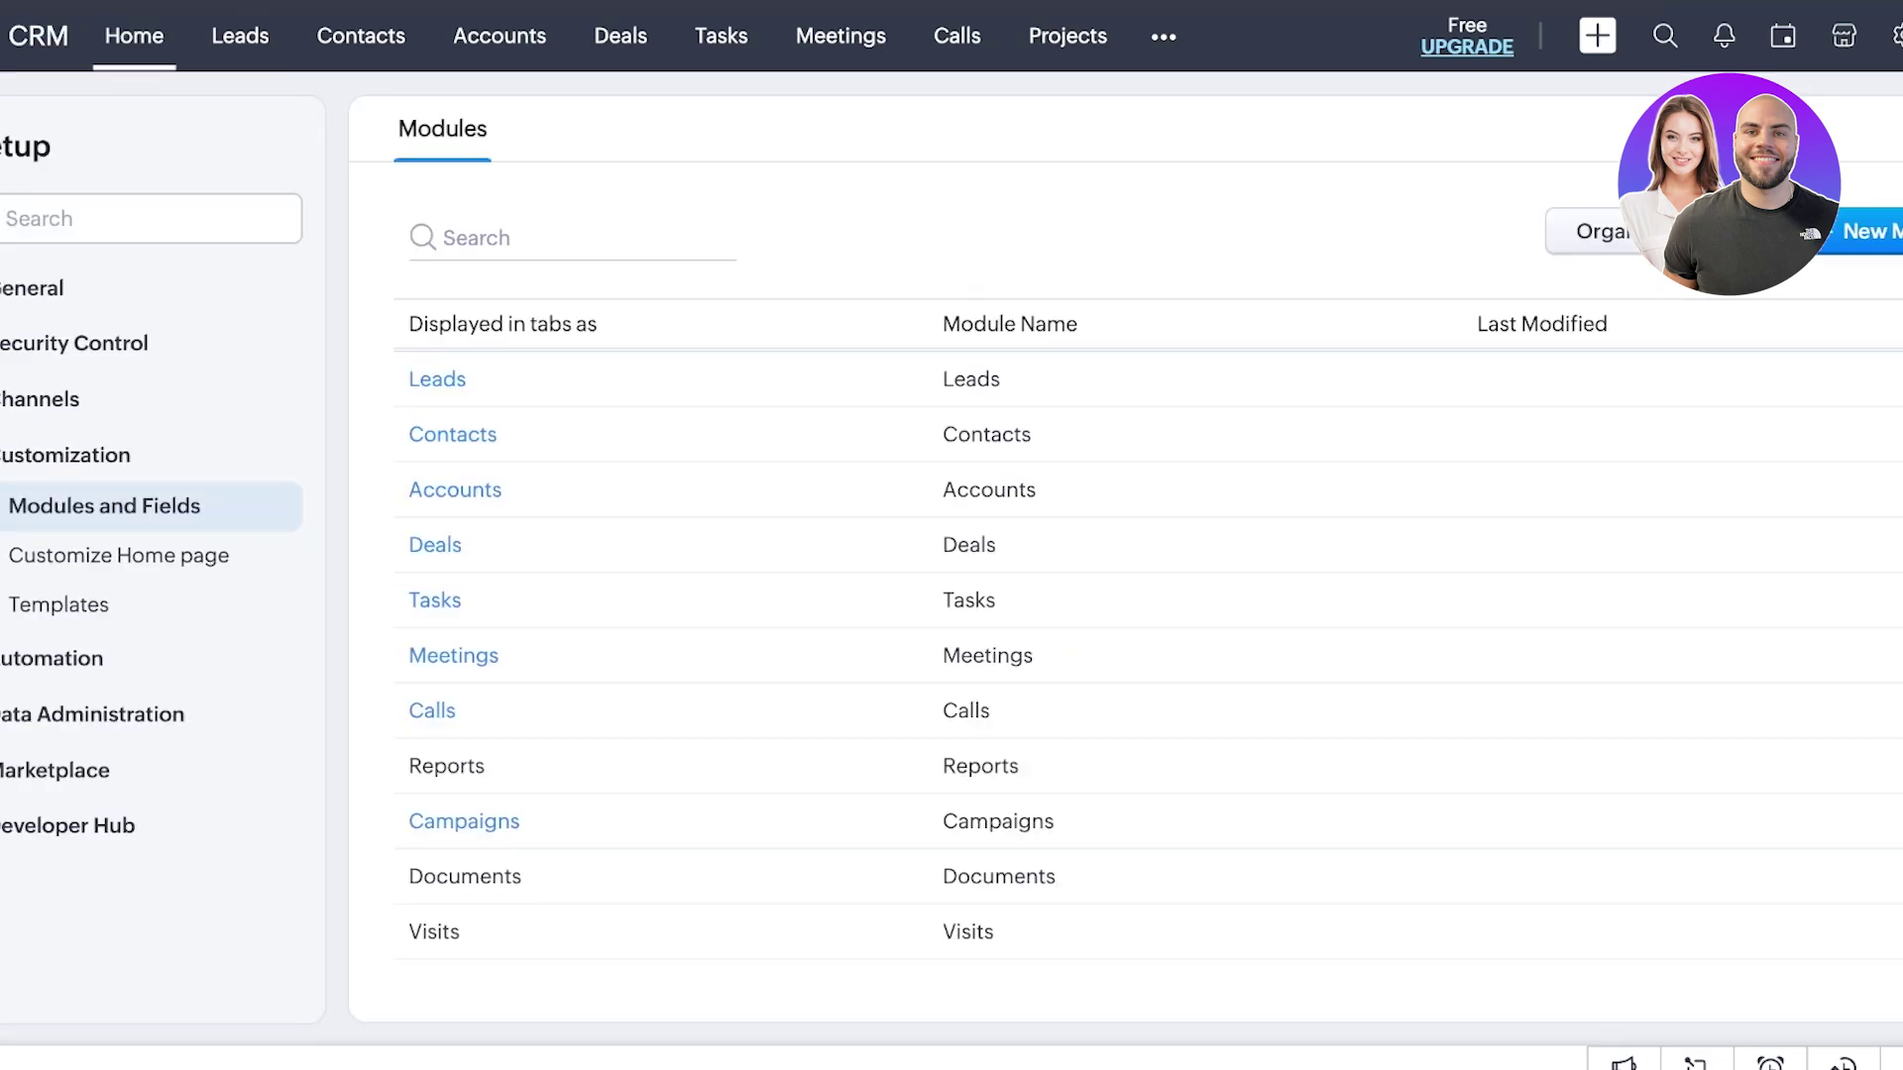
key("alt+Left")
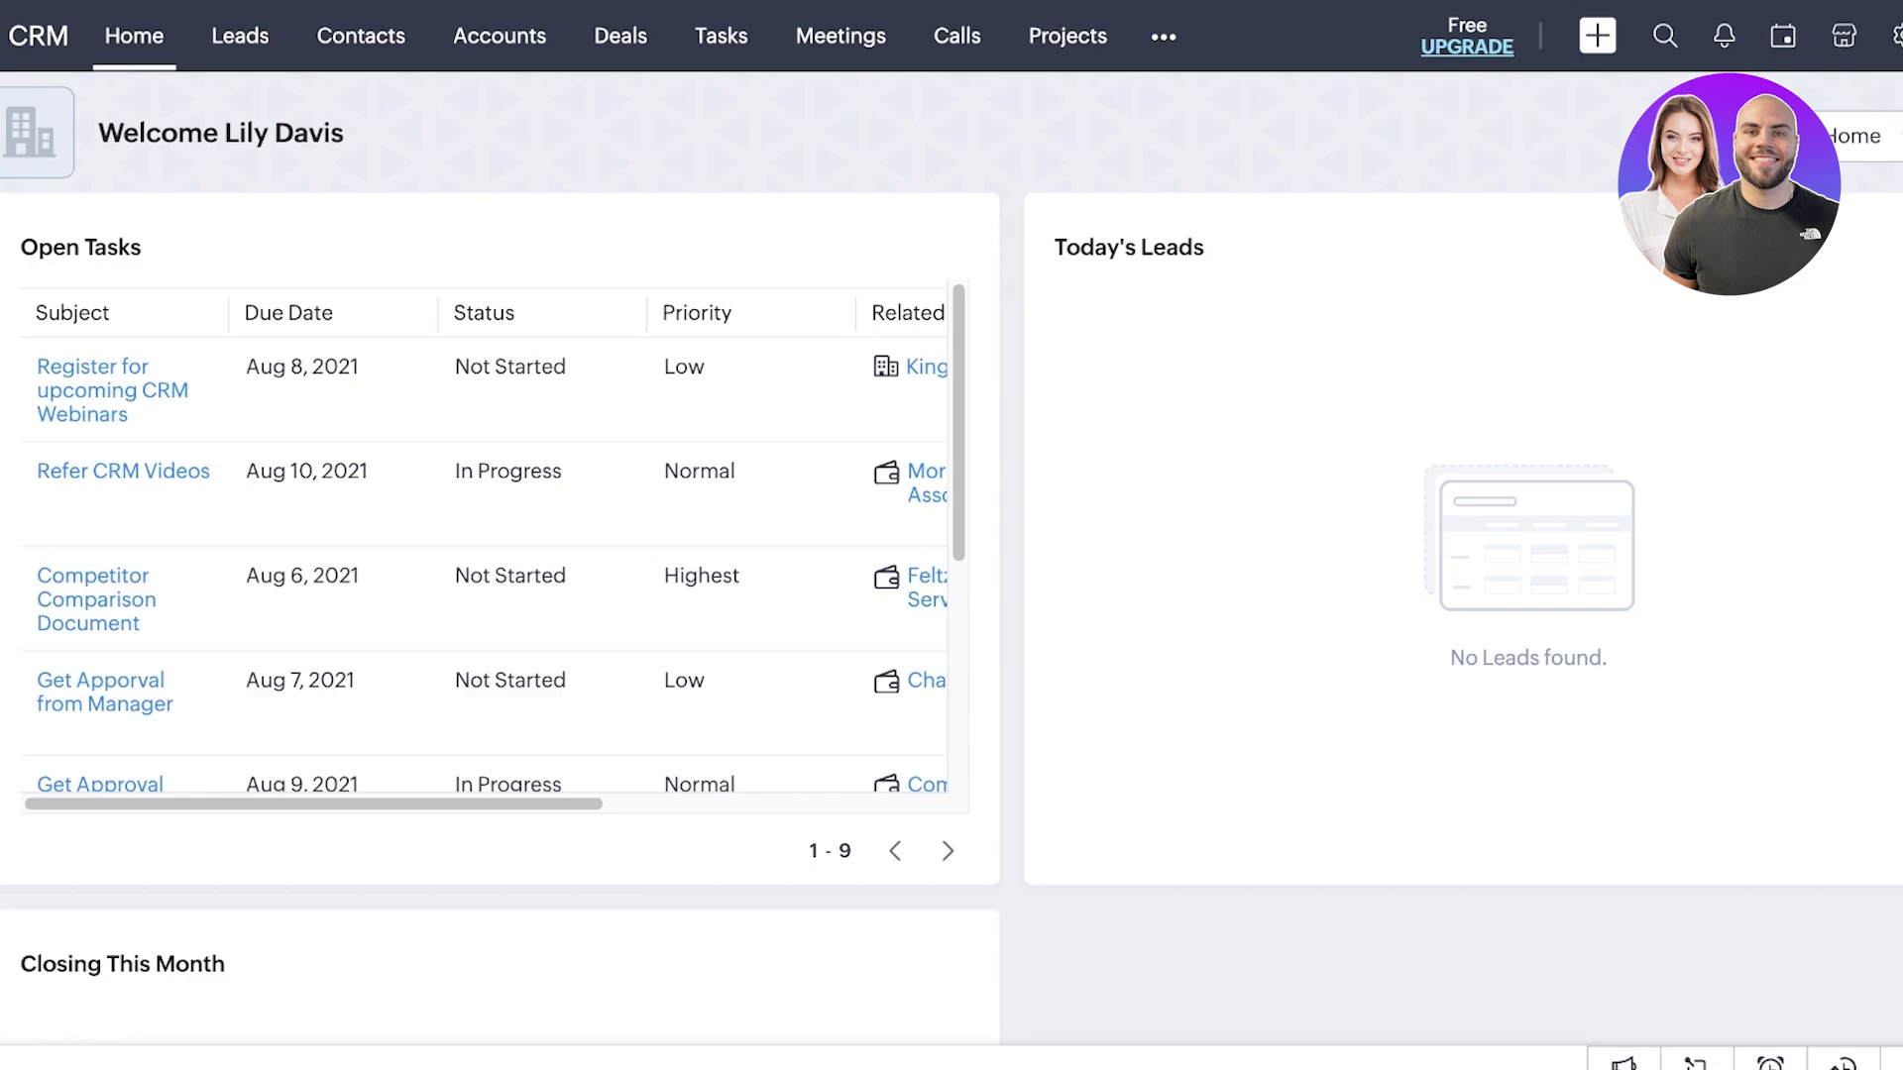
- Open the three-record Leads list and start Export Leads from its actions menu
left_click(239, 35)
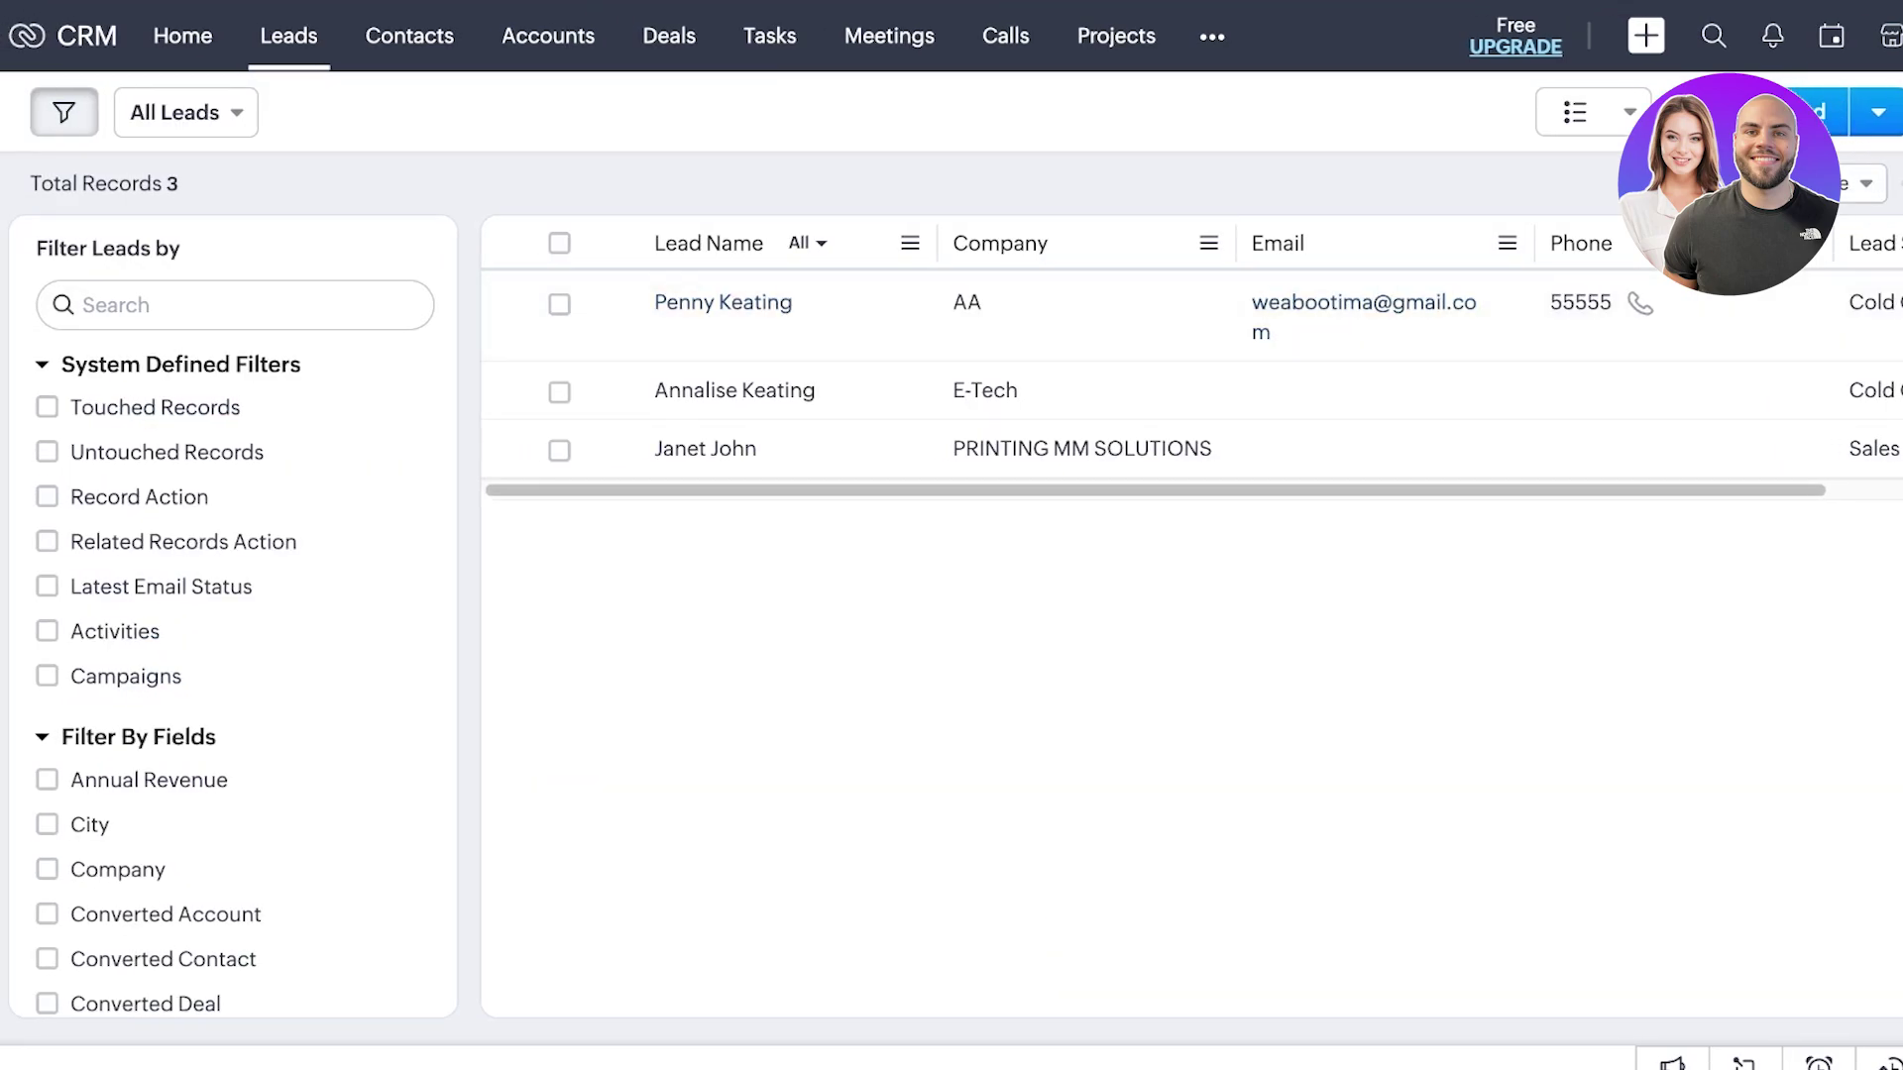
left_click(1902, 112)
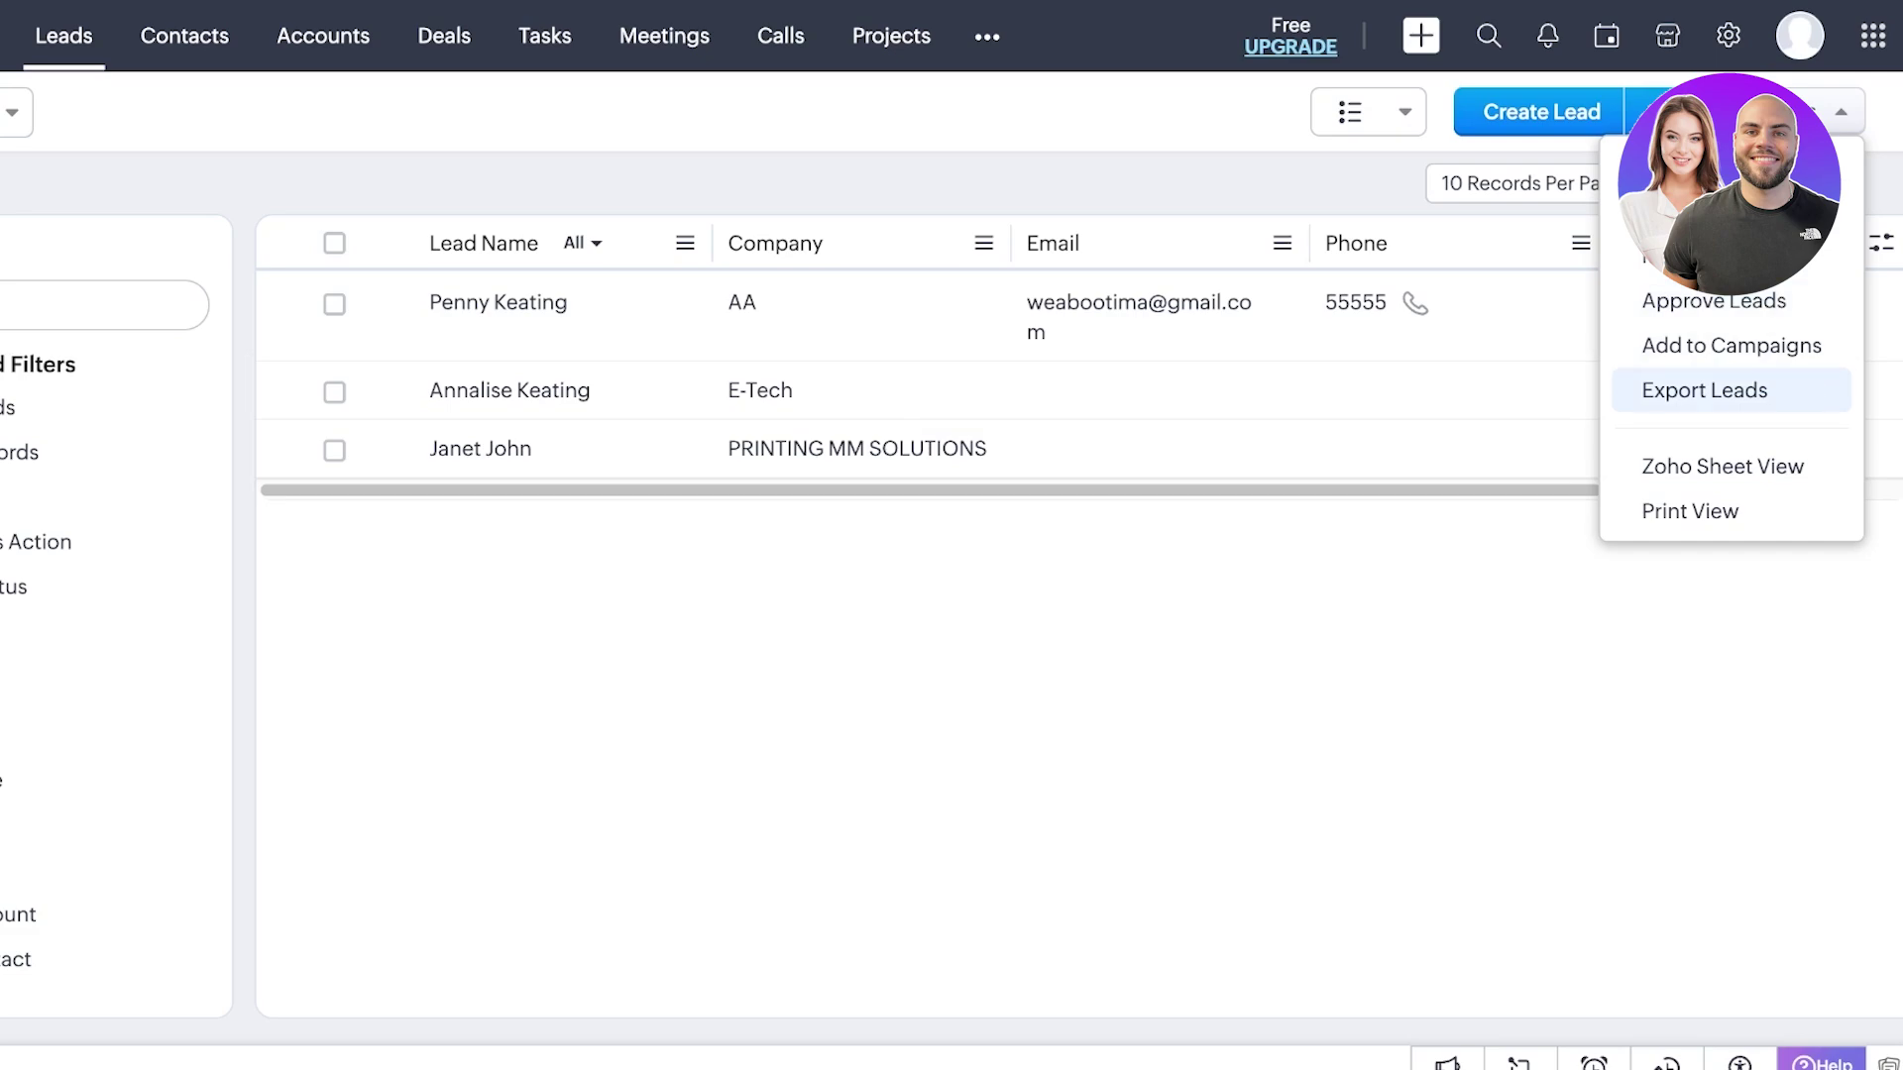
left_click(1704, 390)
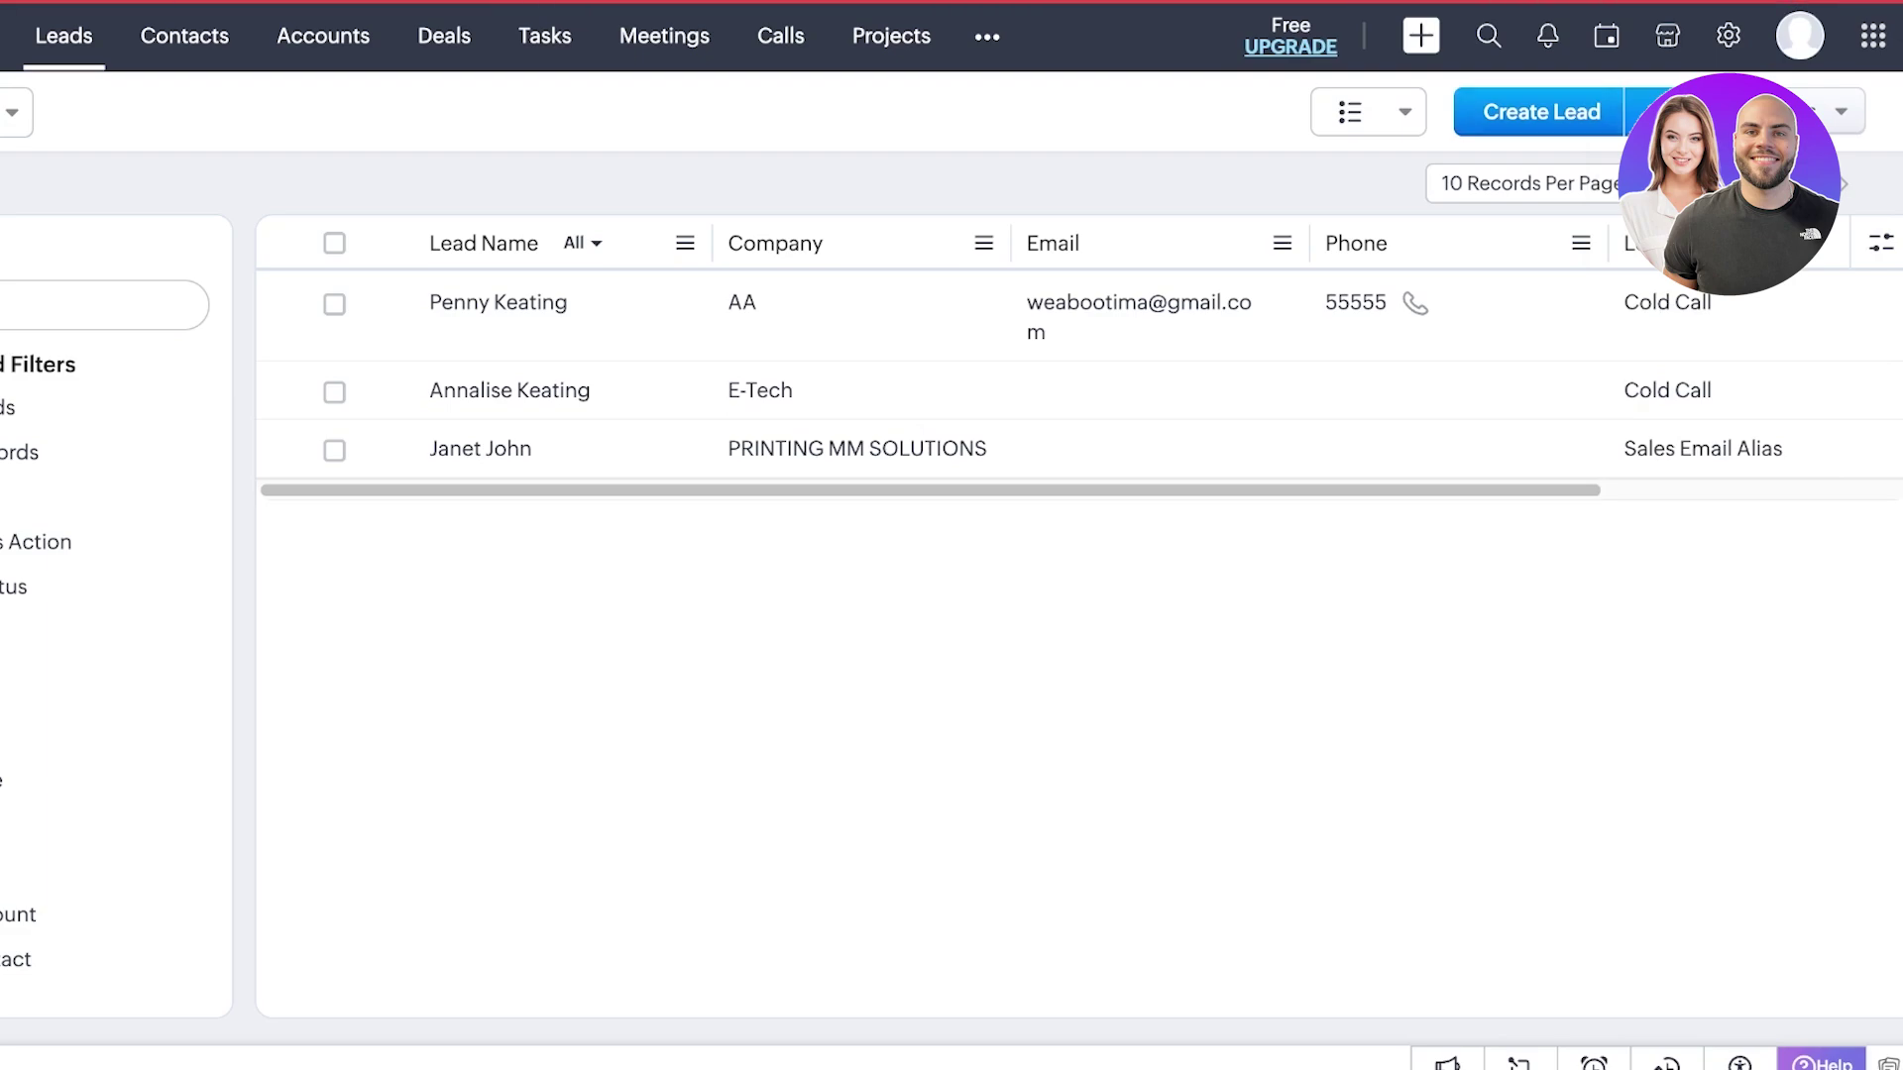
left_click(1840, 111)
left_click(1541, 111)
scroll(952, 535, "down", 6)
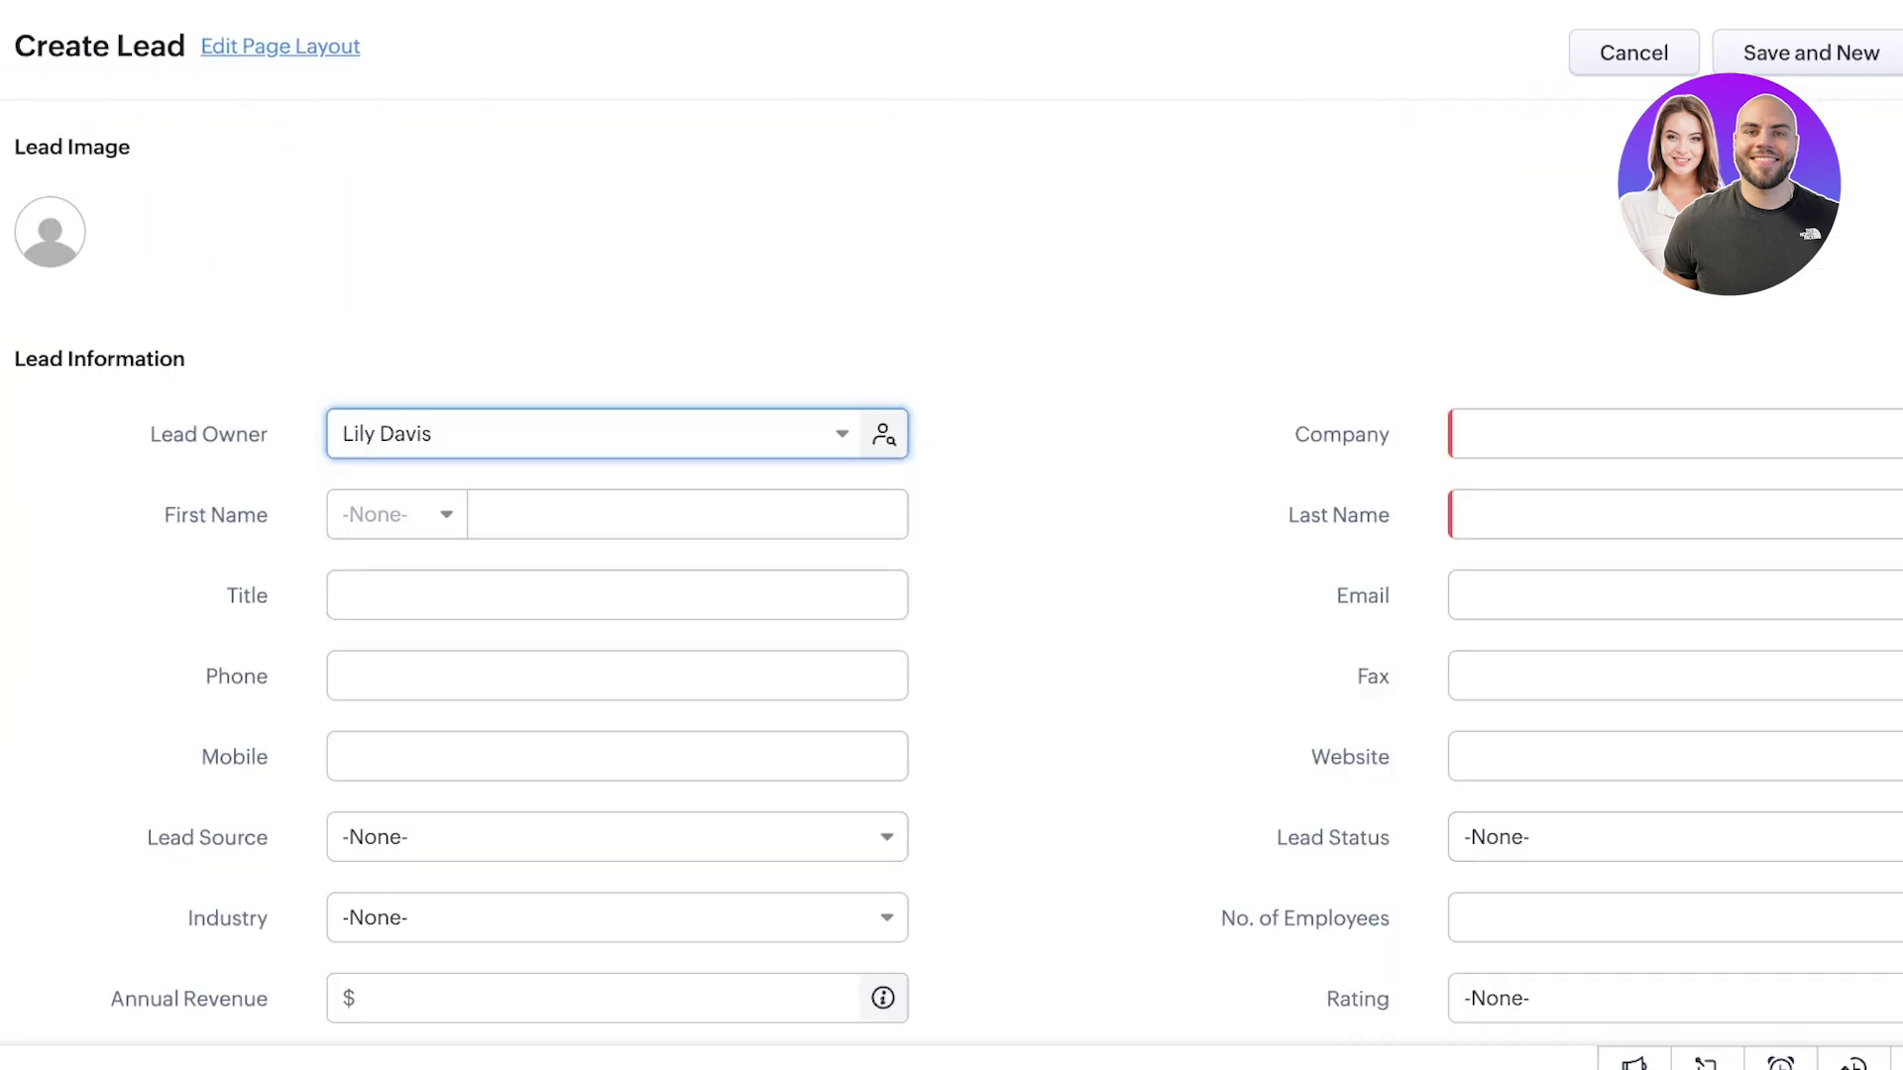
scroll(951, 565, "down", 8)
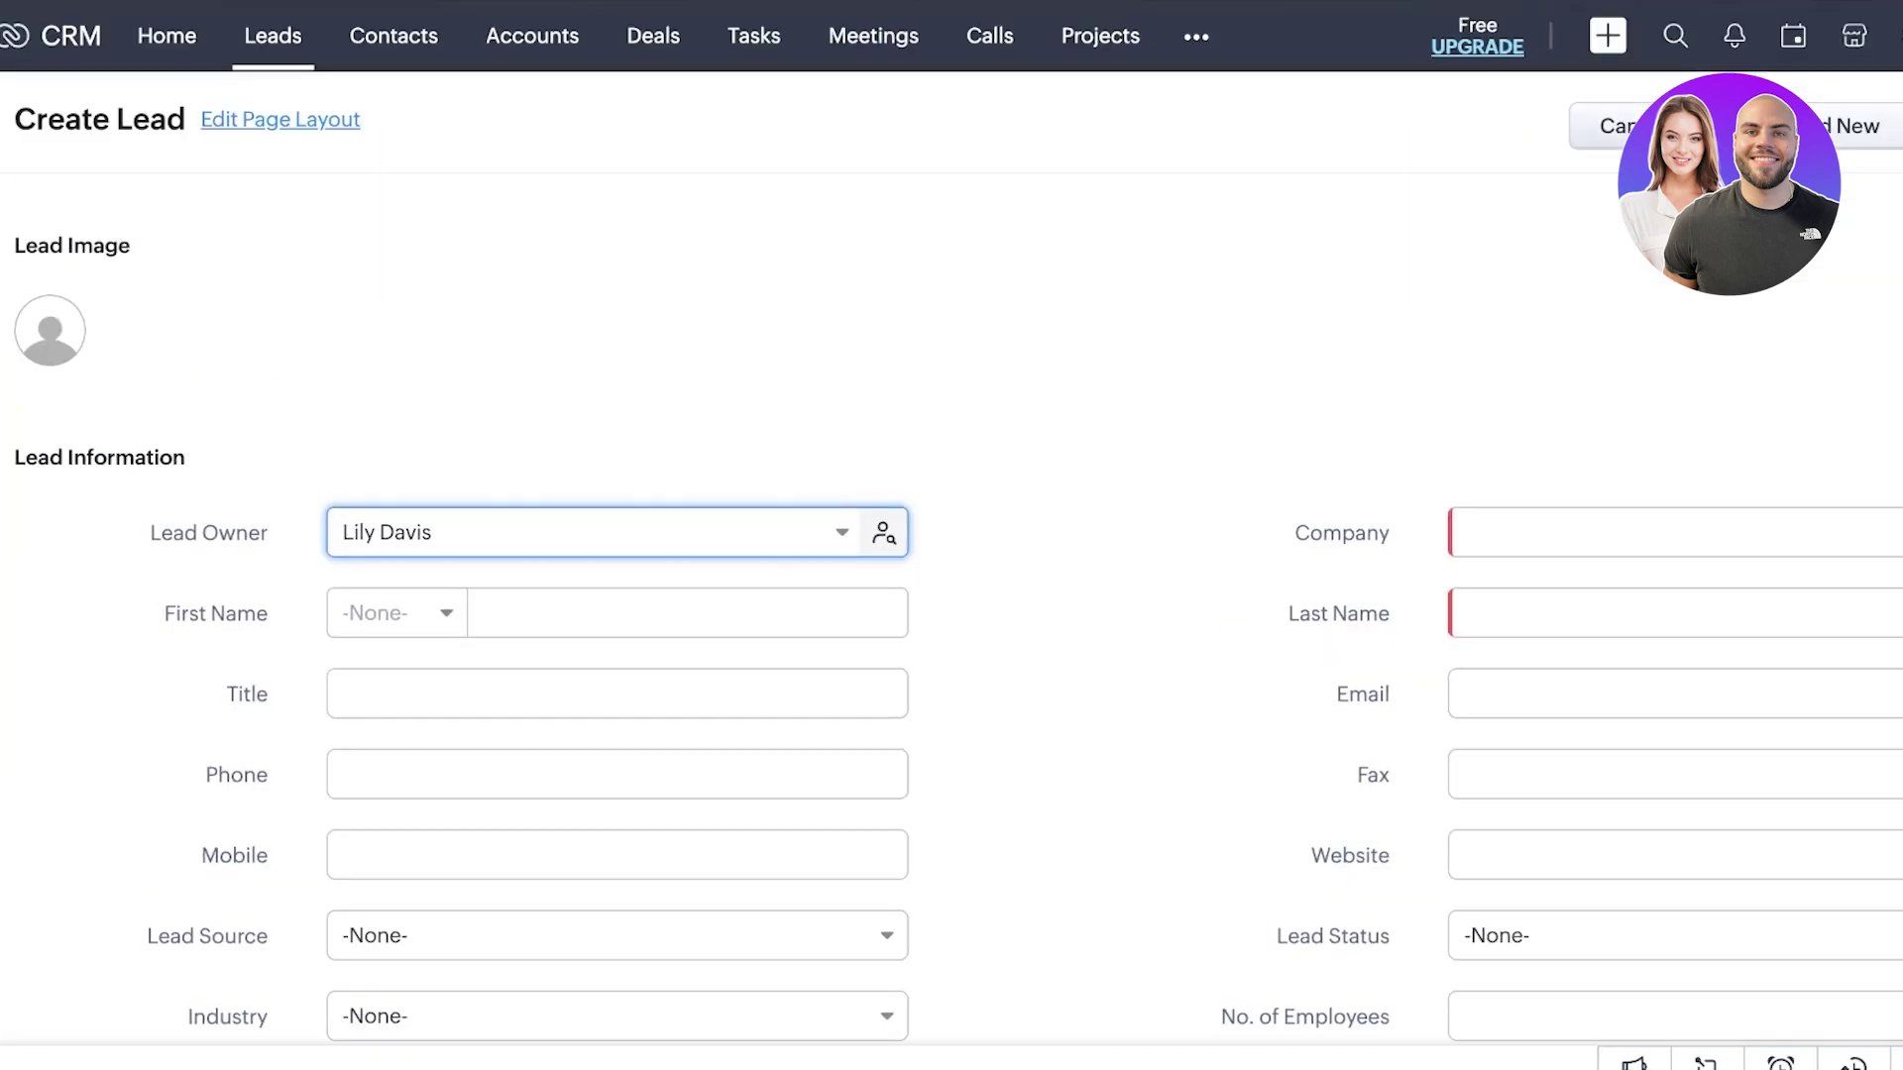
left_click(1600, 125)
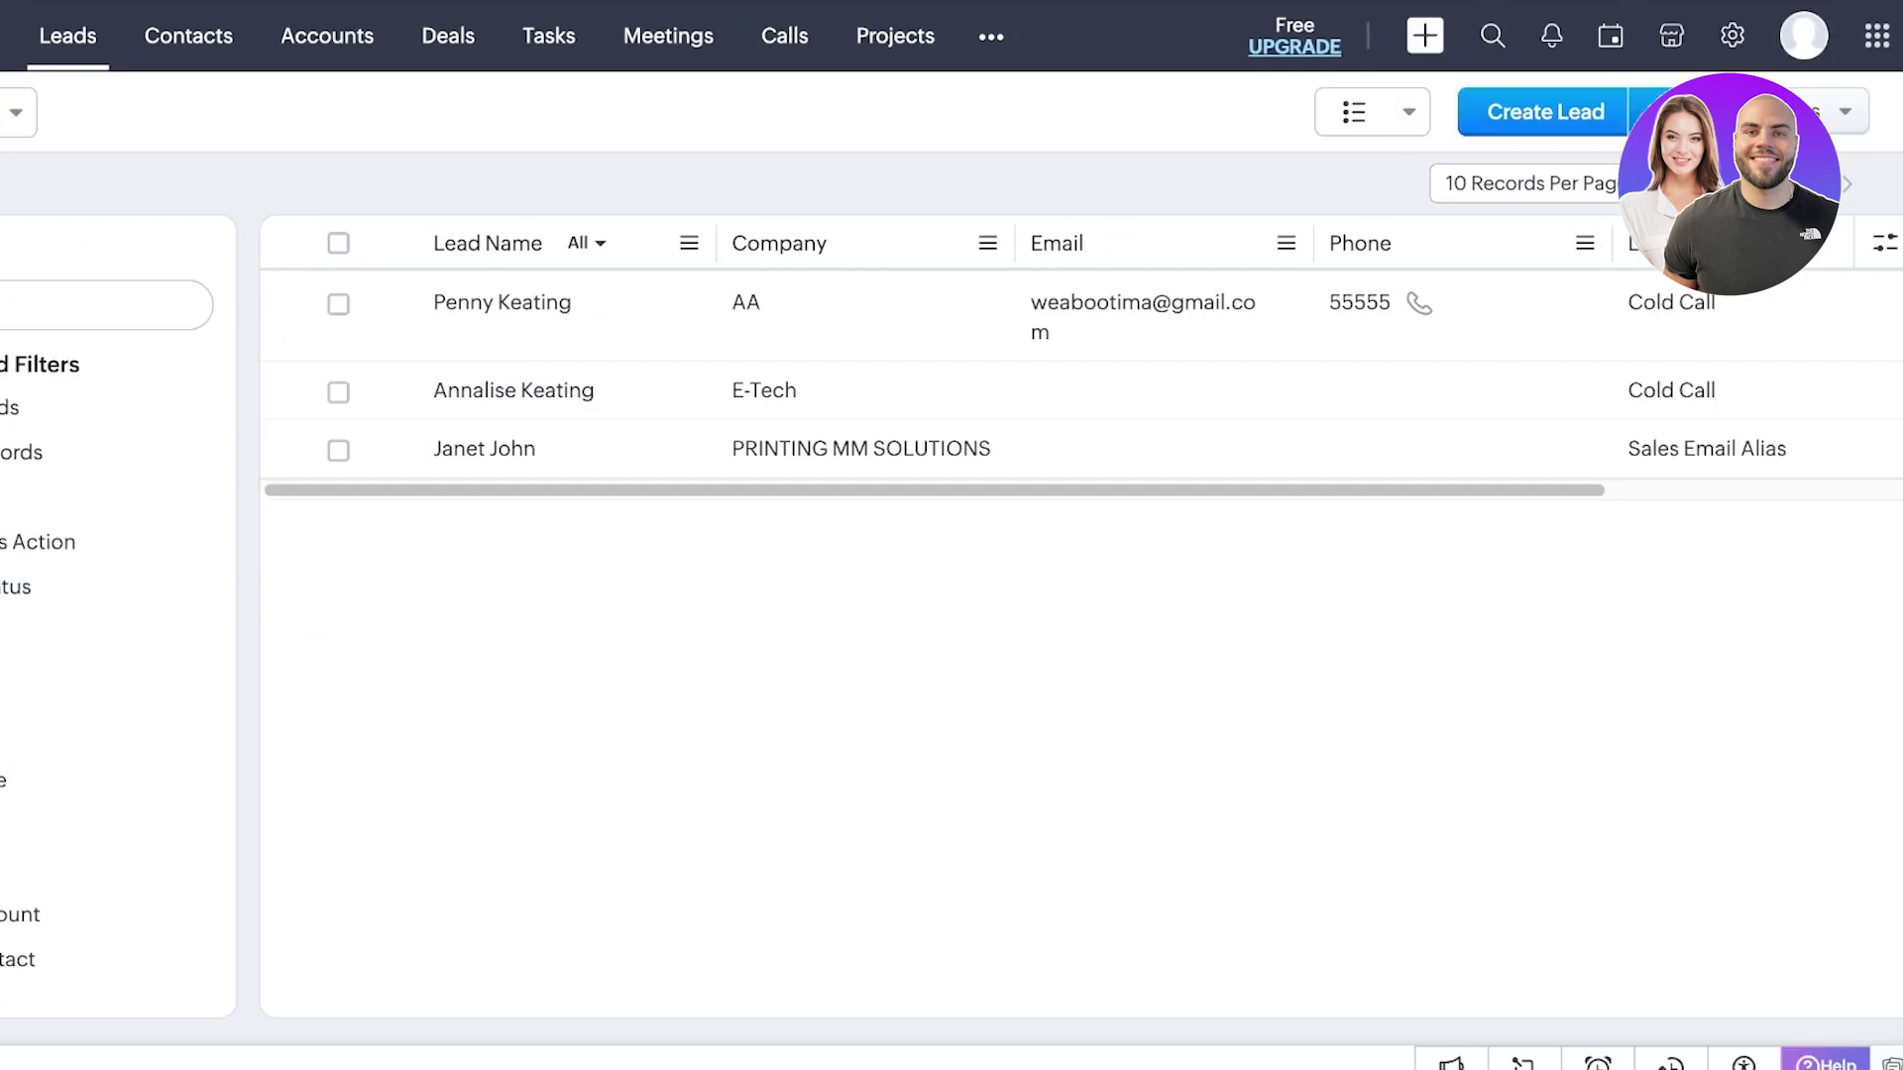
left_click(1653, 112)
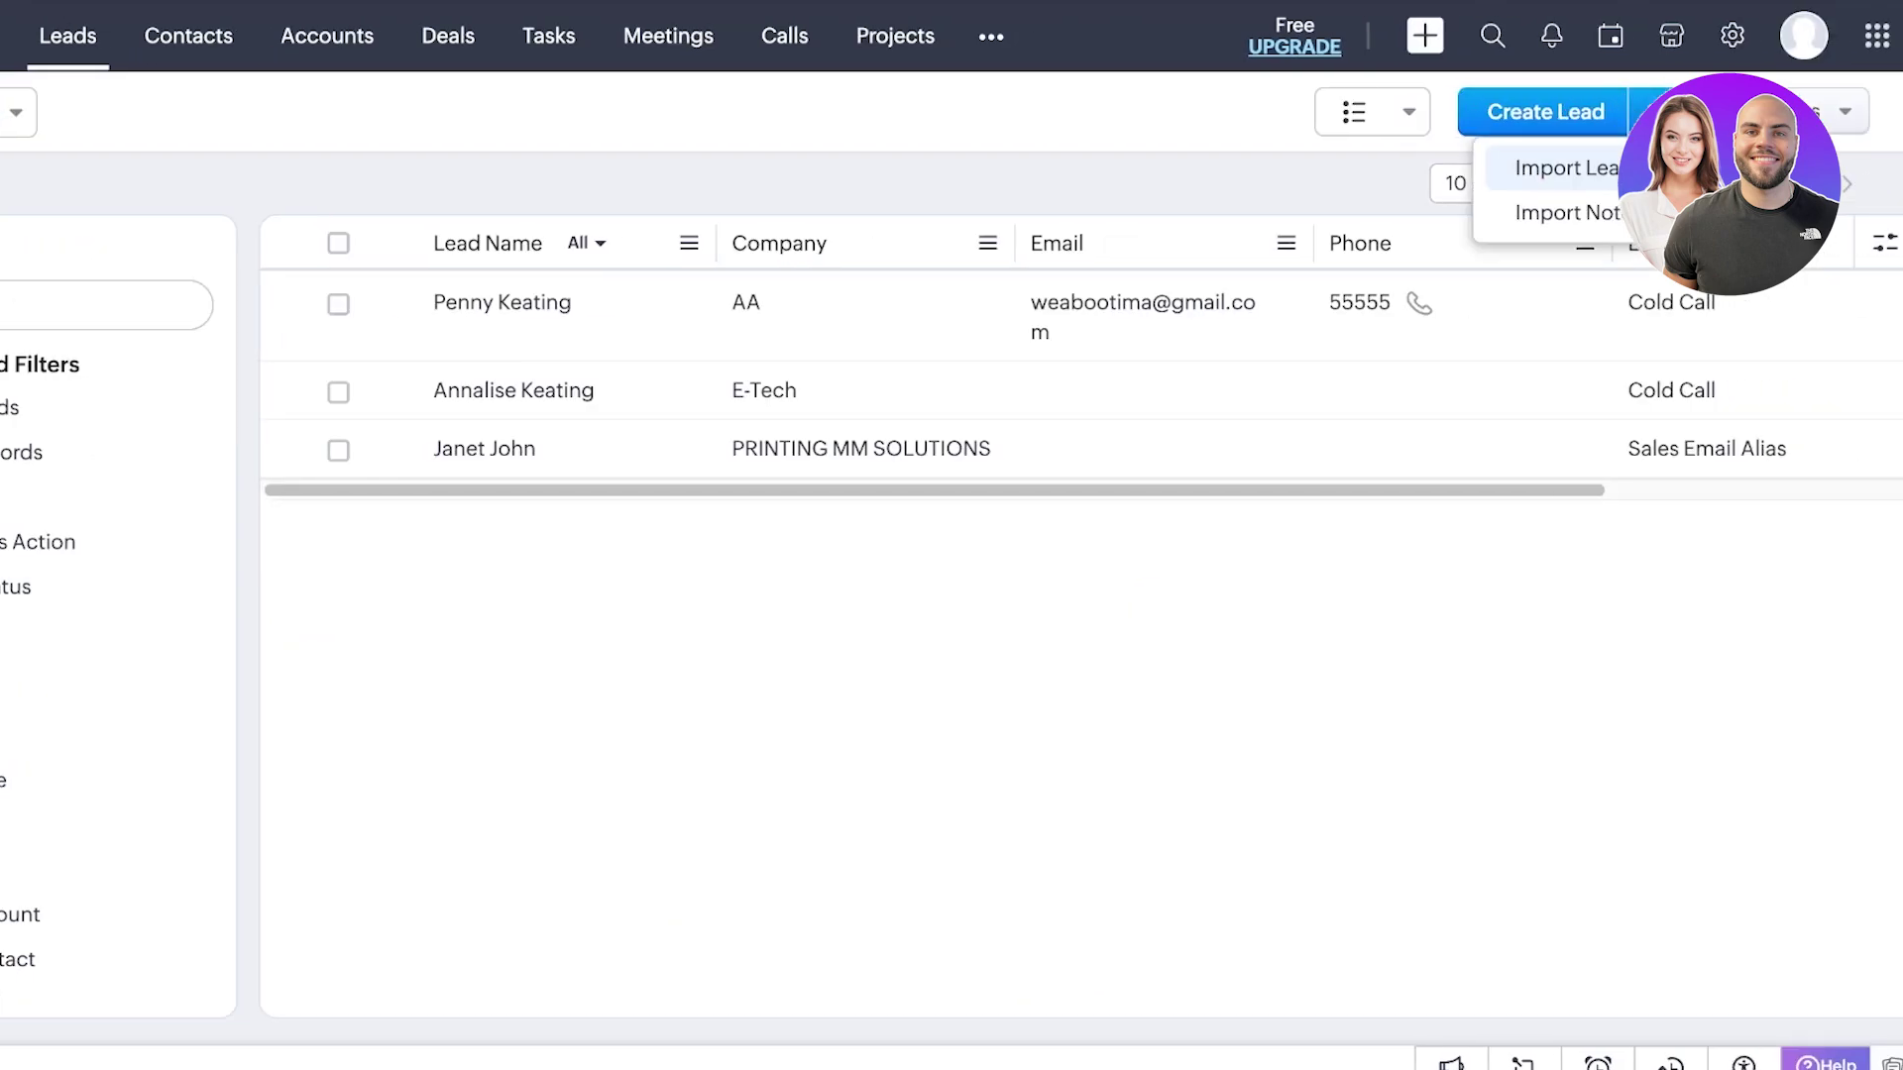
left_click(1566, 168)
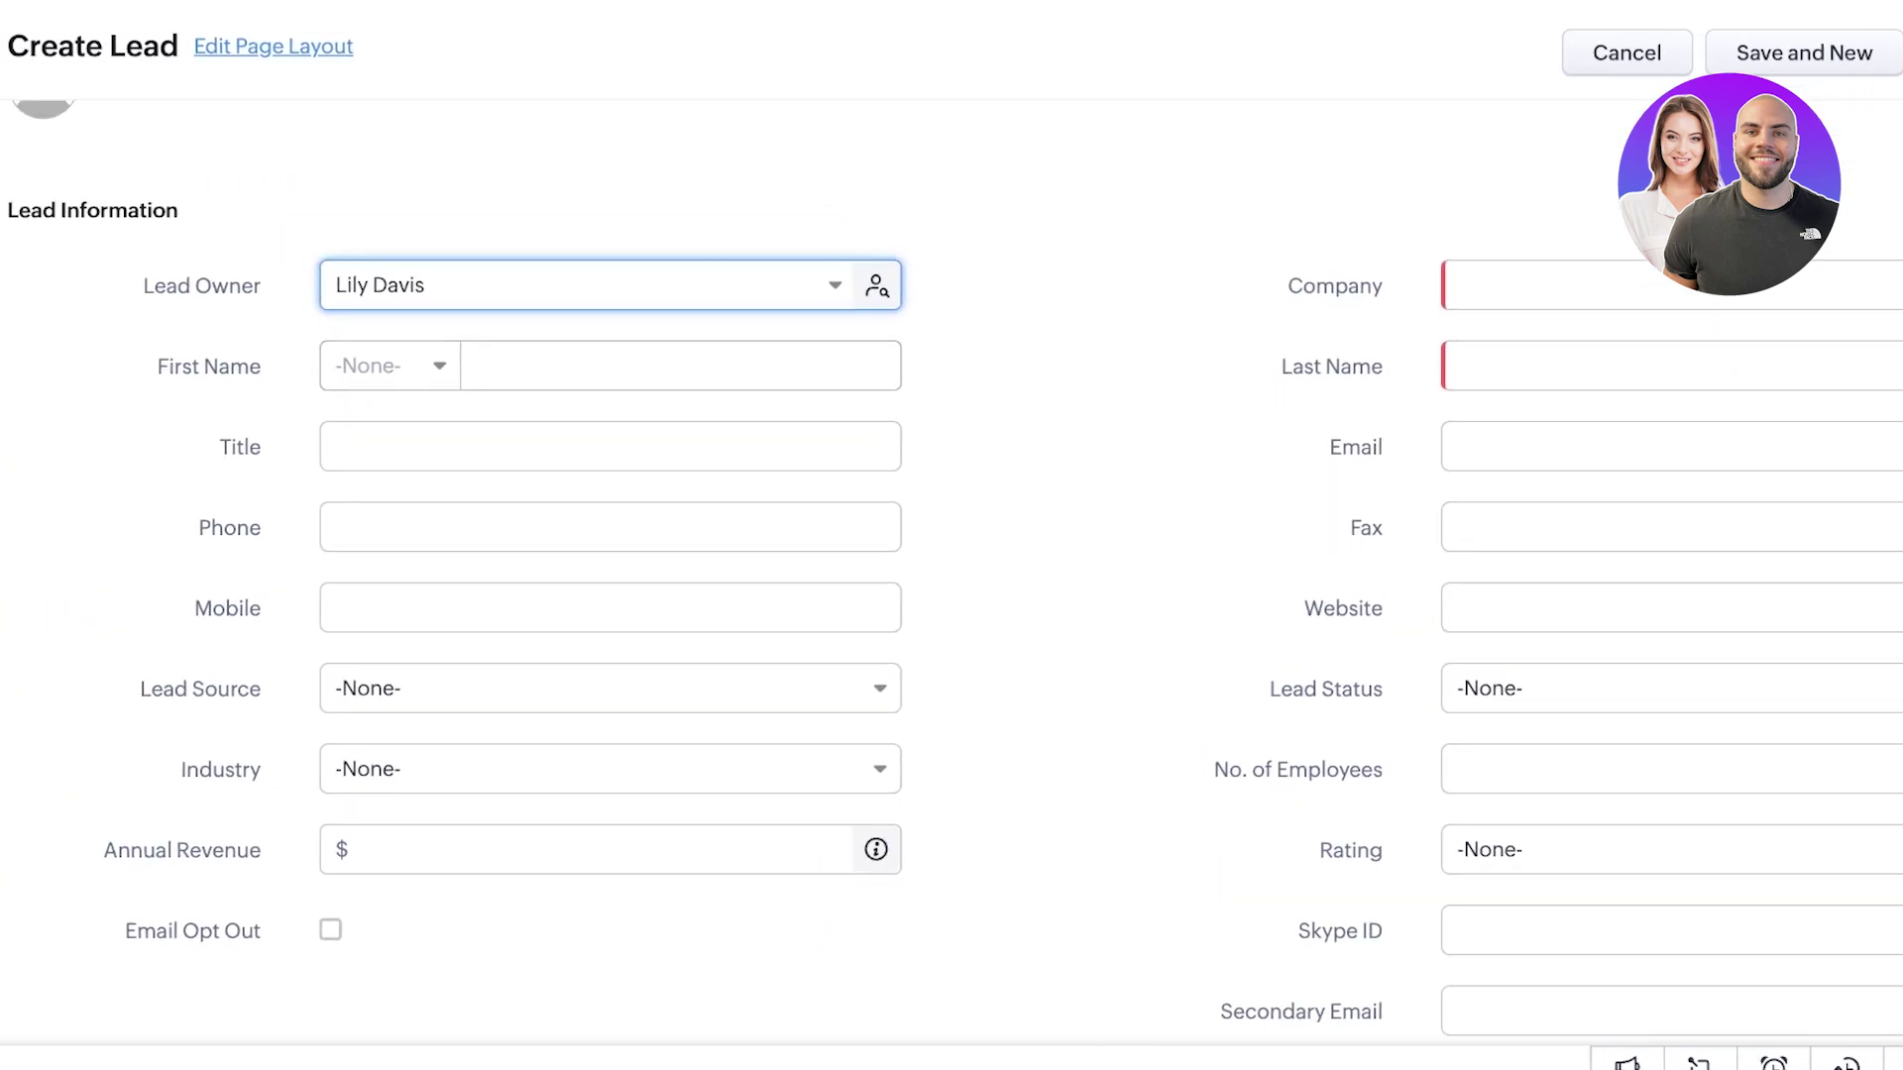
- Enter the lead's first name and choose Ms. as the salutation
key("Down")
key("Return")
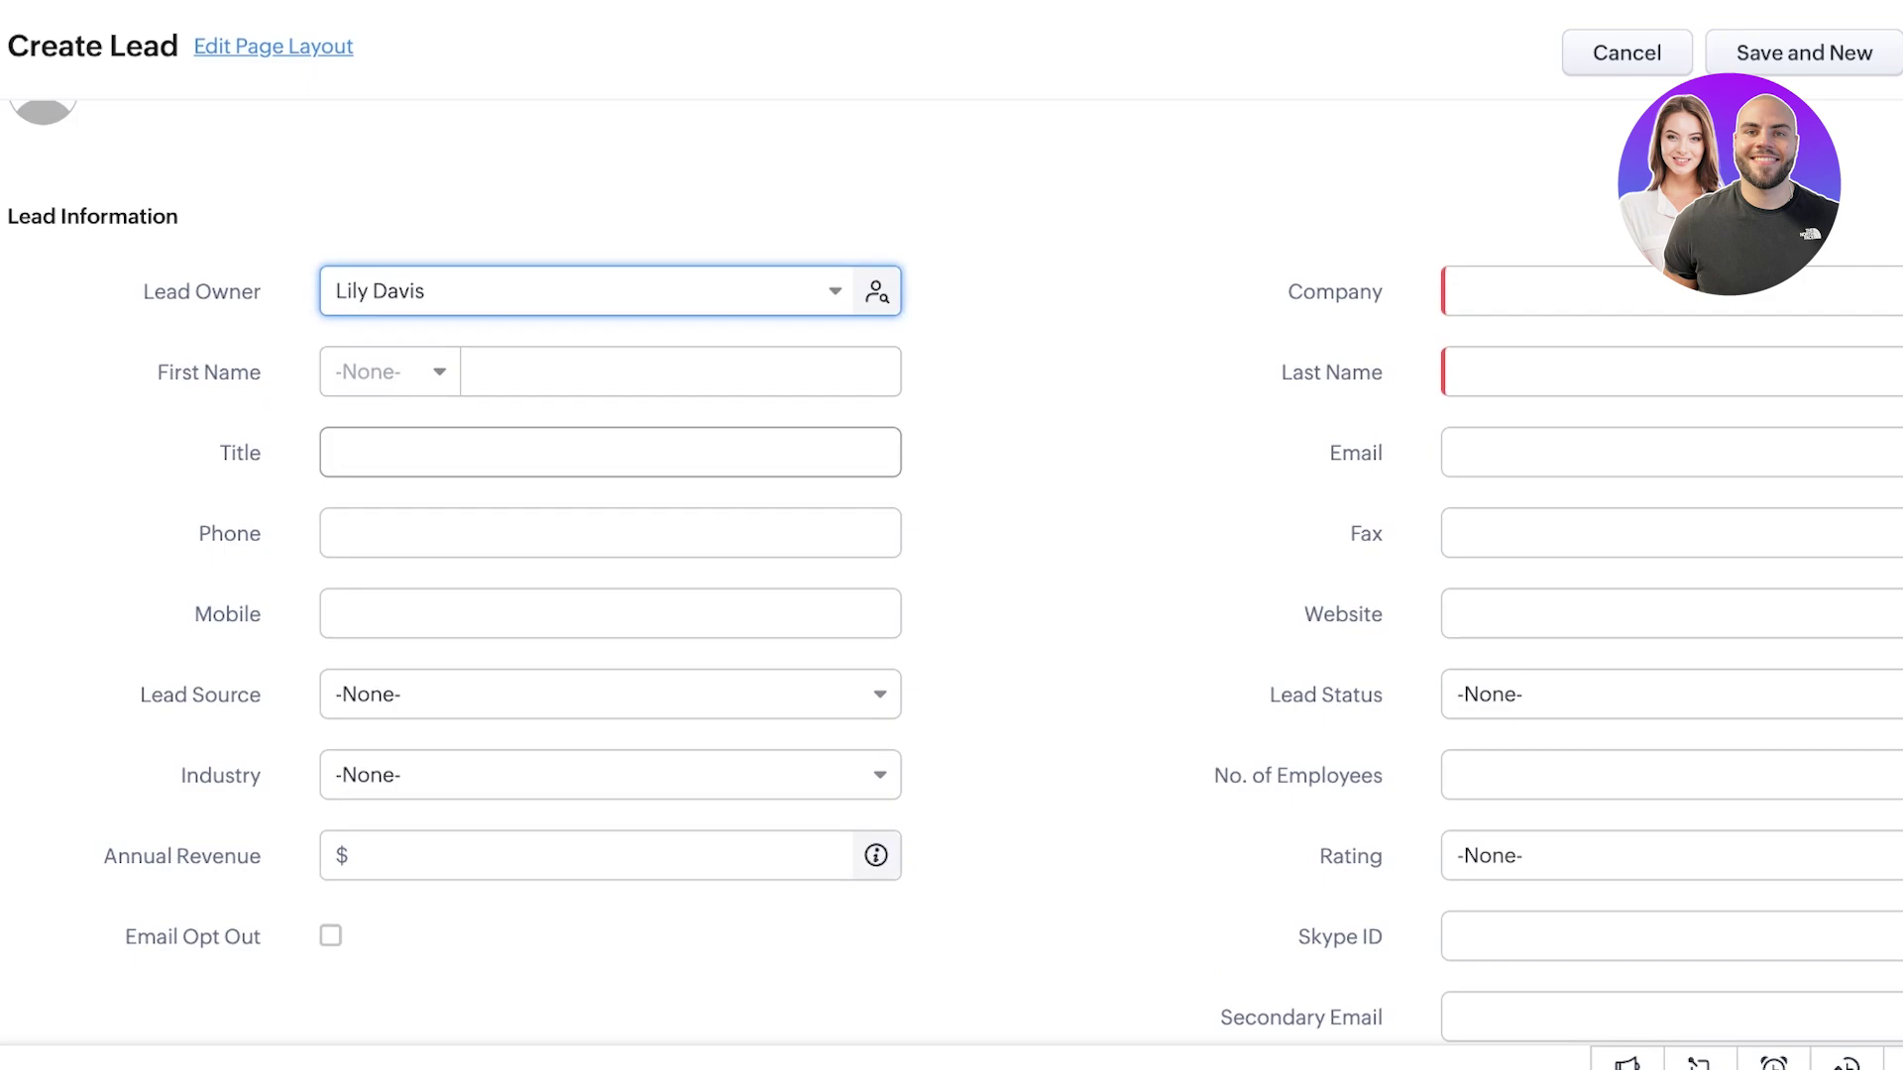
left_click(680, 372)
type("d")
key("BackSpace")
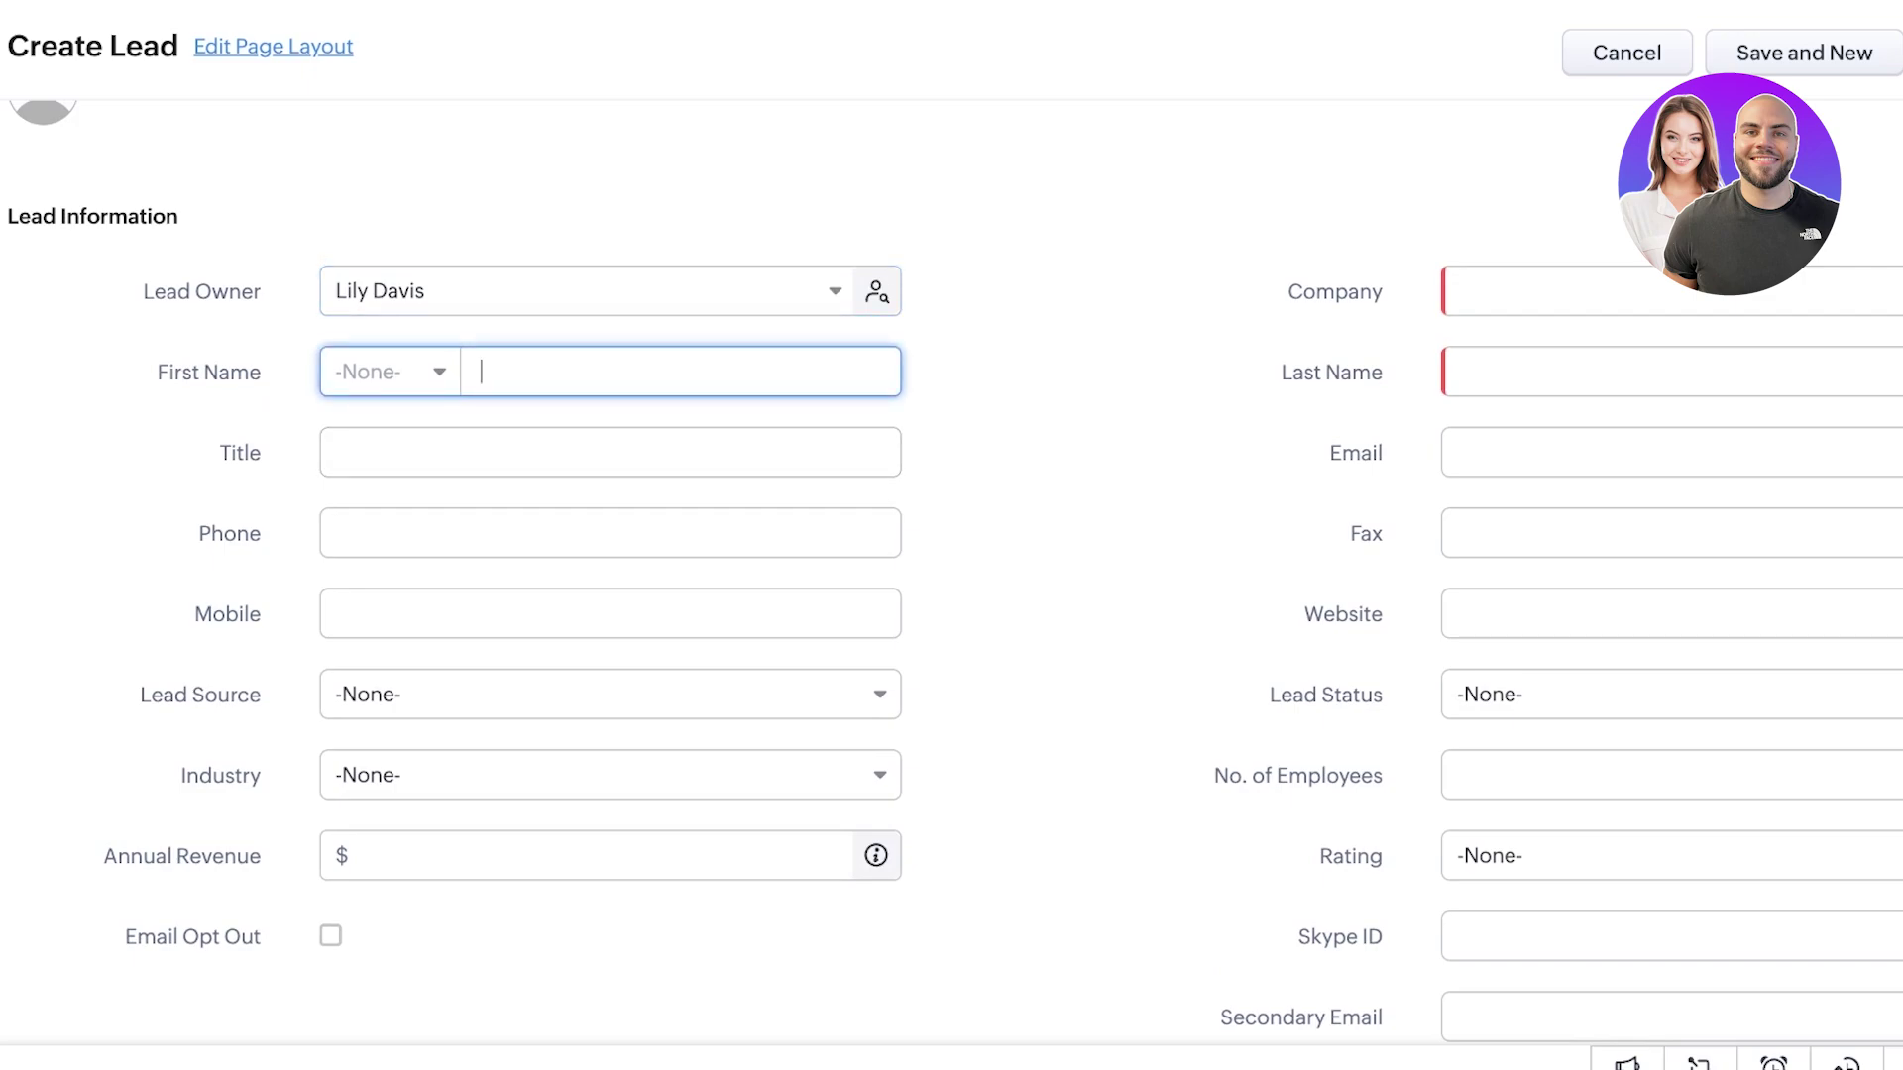
key("shift+Tab")
key("Down")
key("Down")
key("Down")
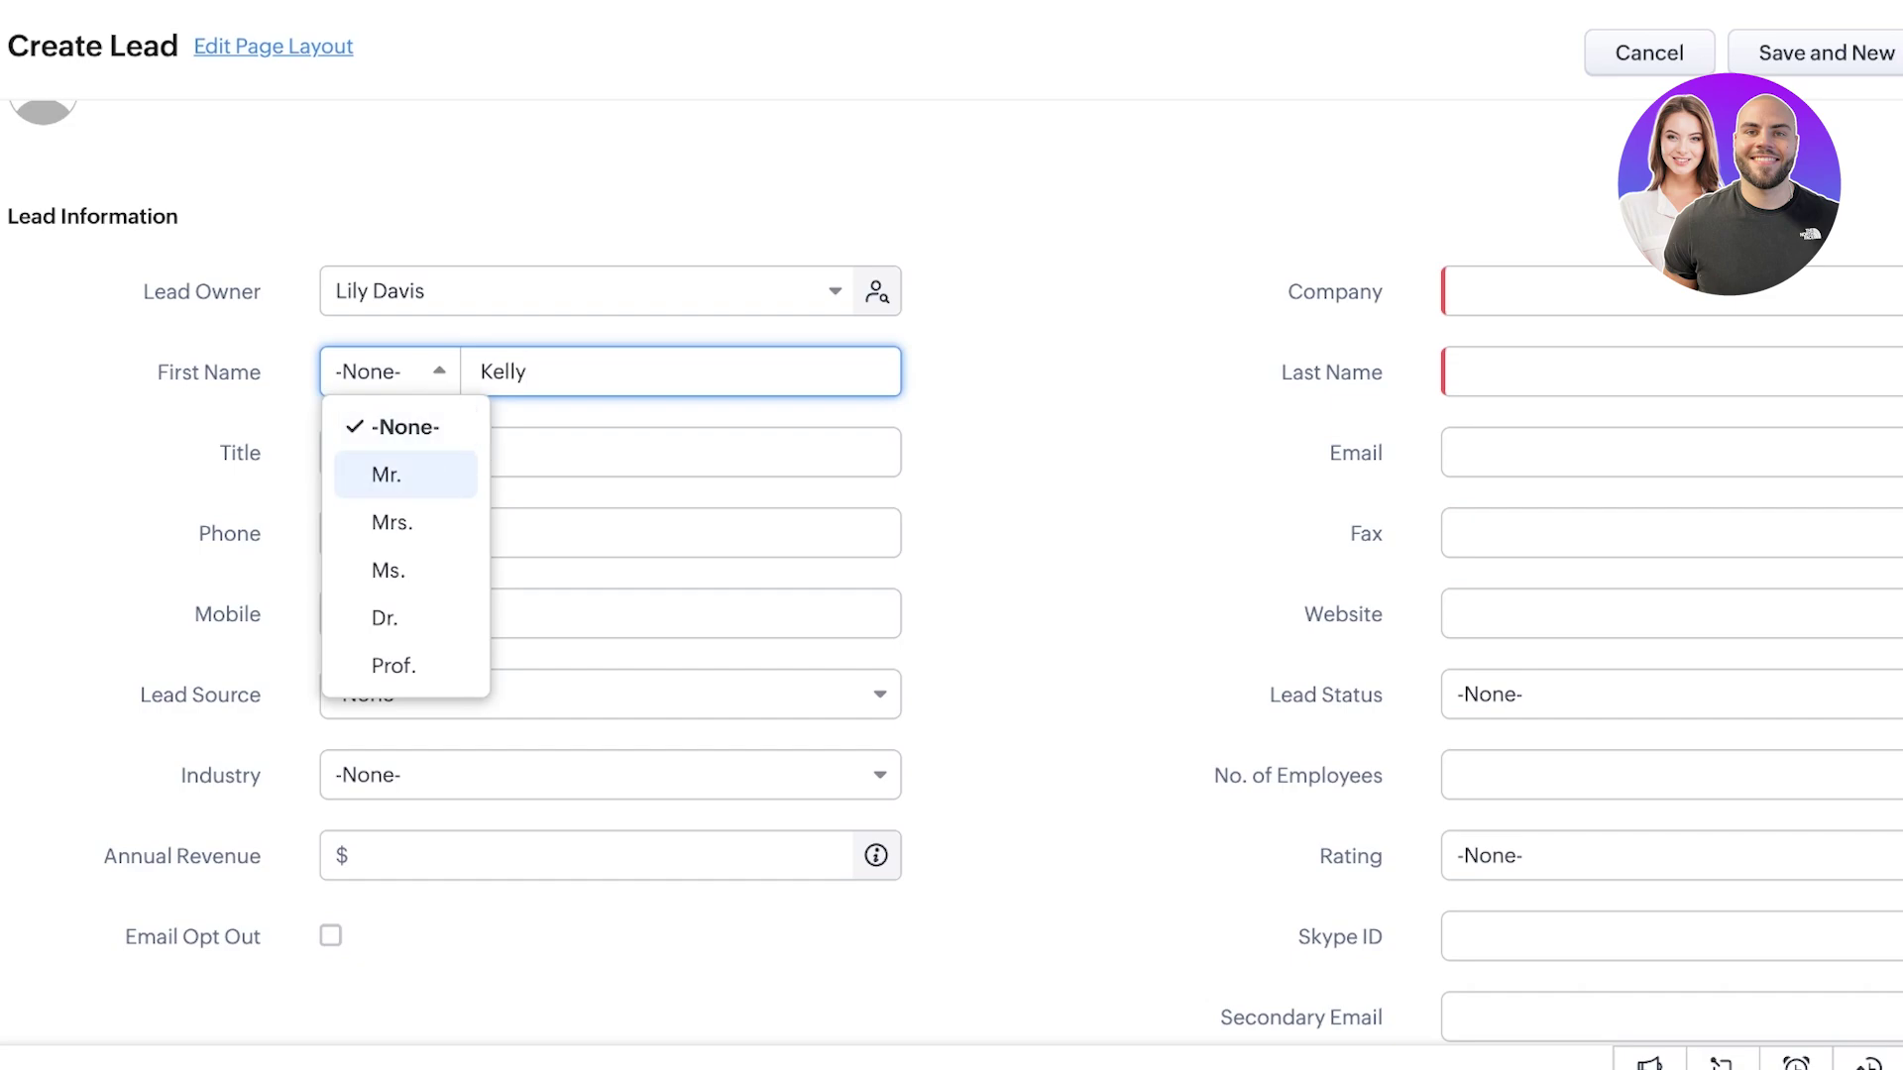
key("Up")
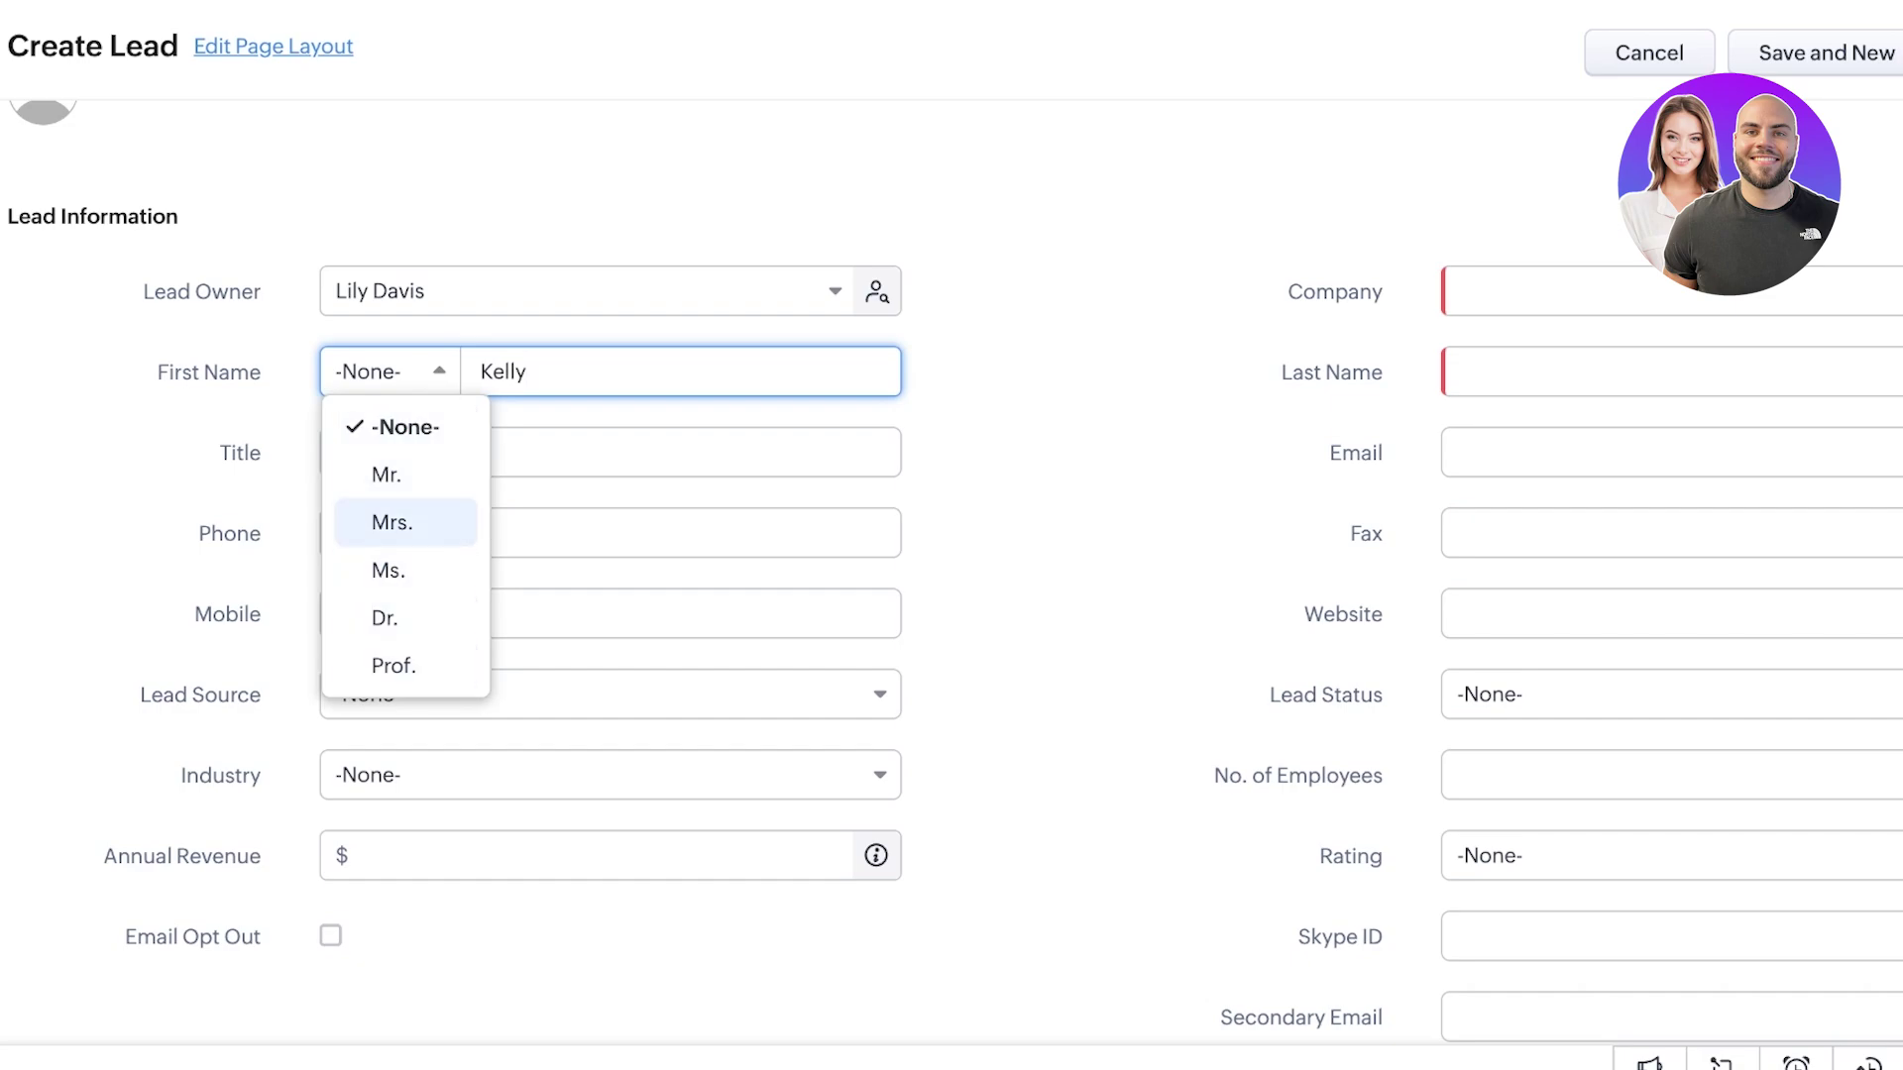
key("Up")
key("Down")
key("Down")
key("Return")
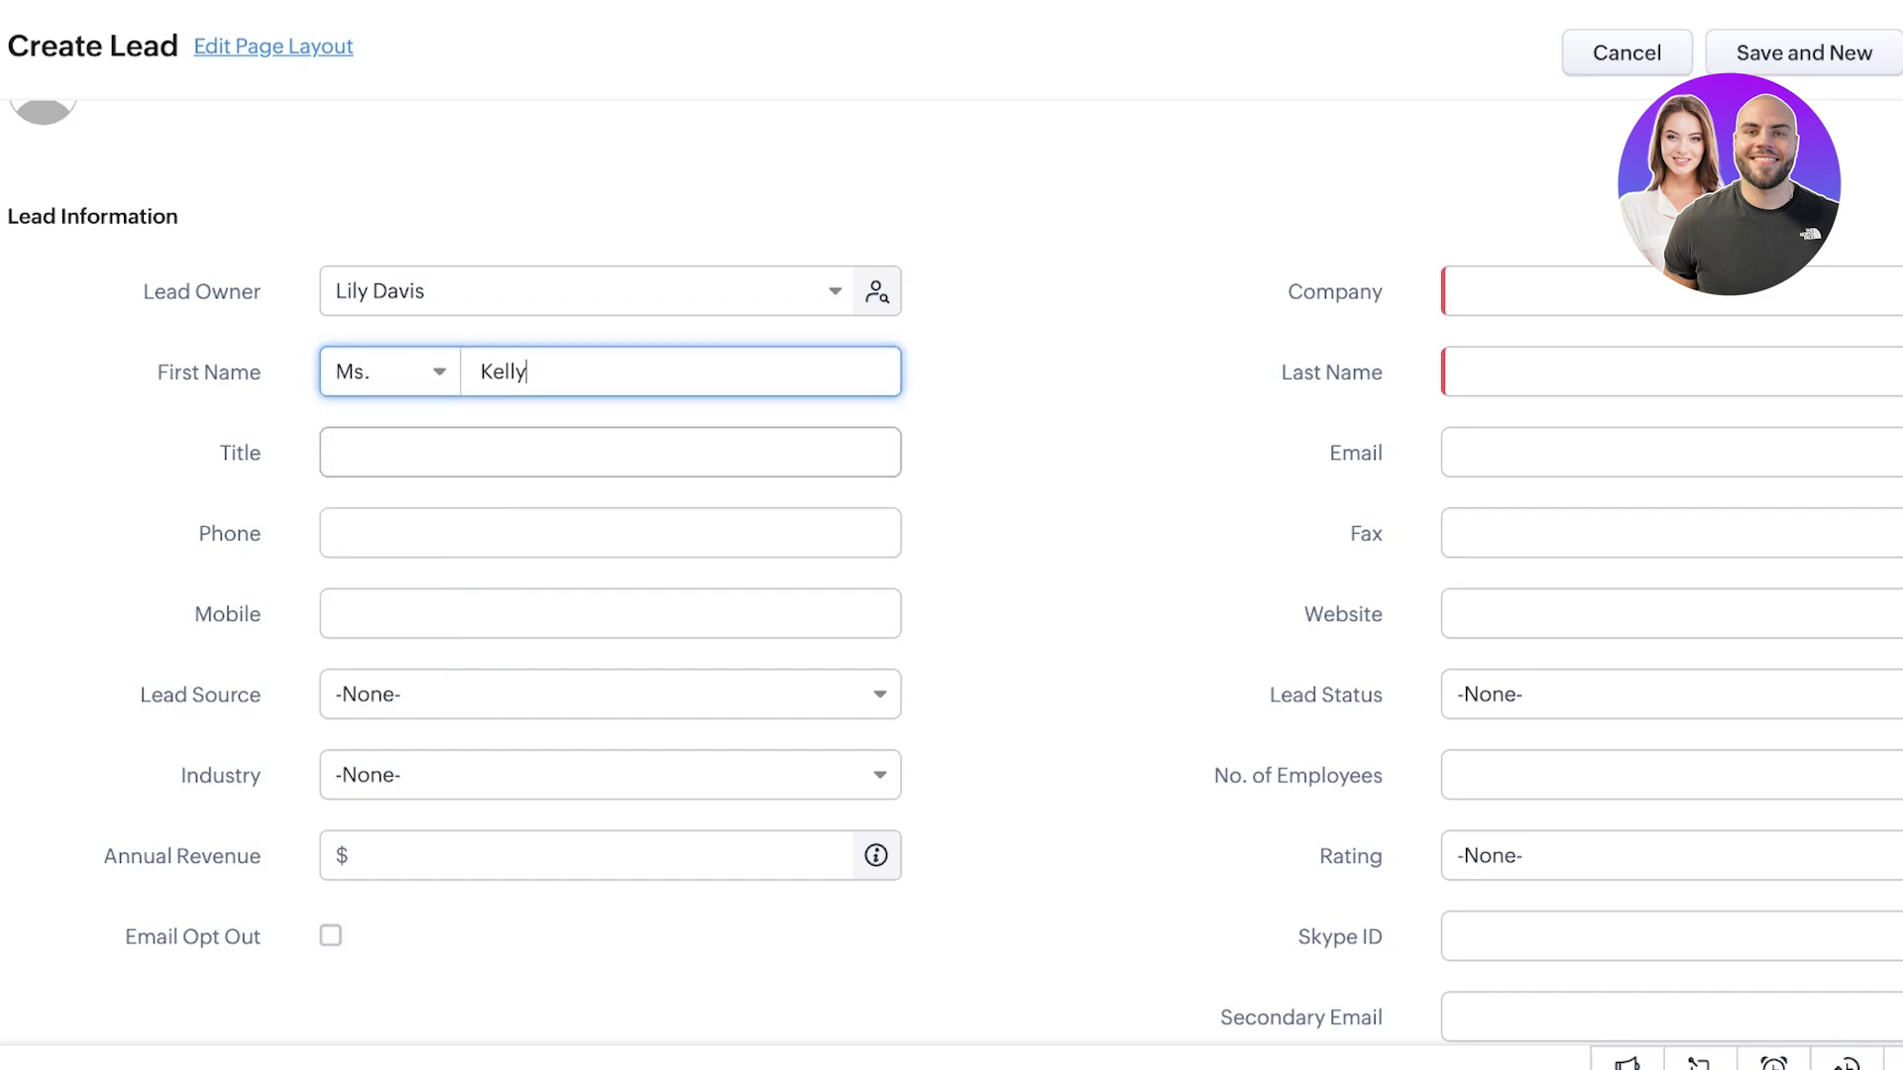
- Fill in company Vivien and title CEO for the new lead
left_click(1466, 291)
type("A")
key("BackSpace")
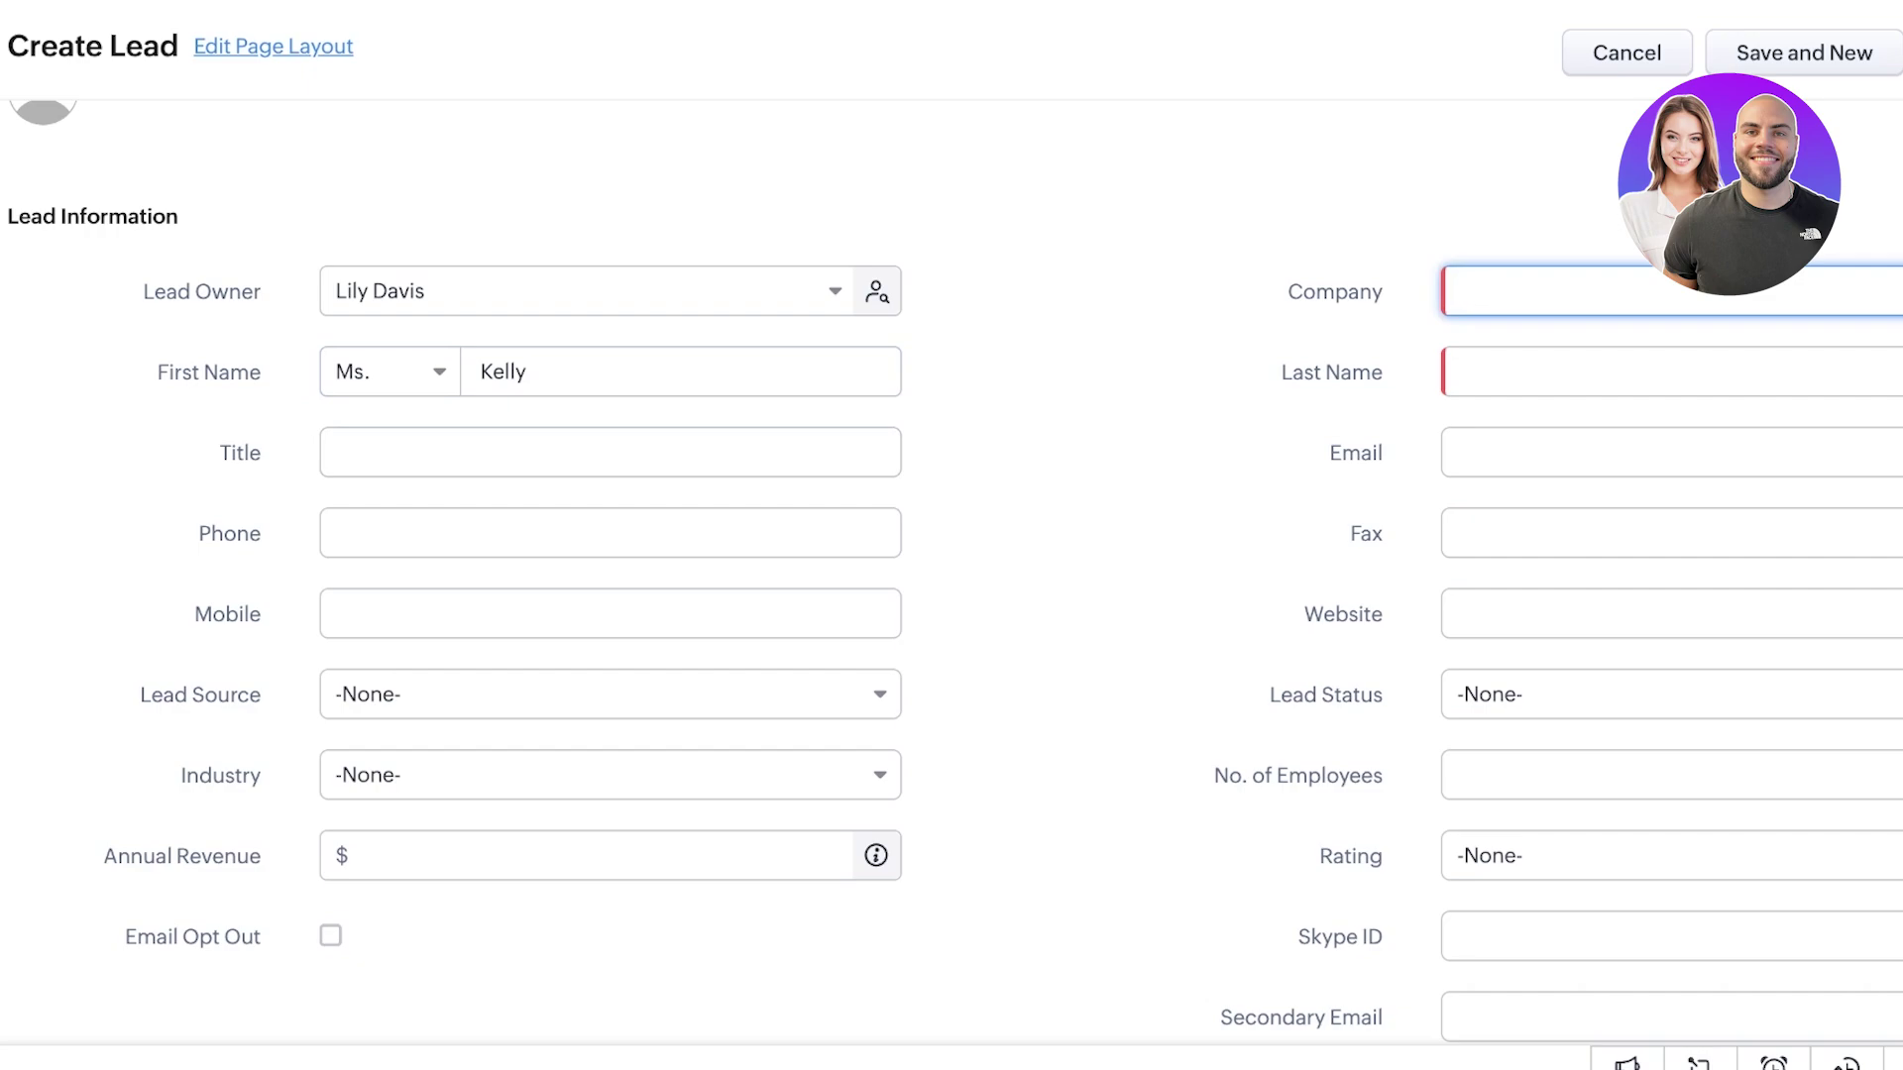
type("v")
key("BackSpace")
type("Viv")
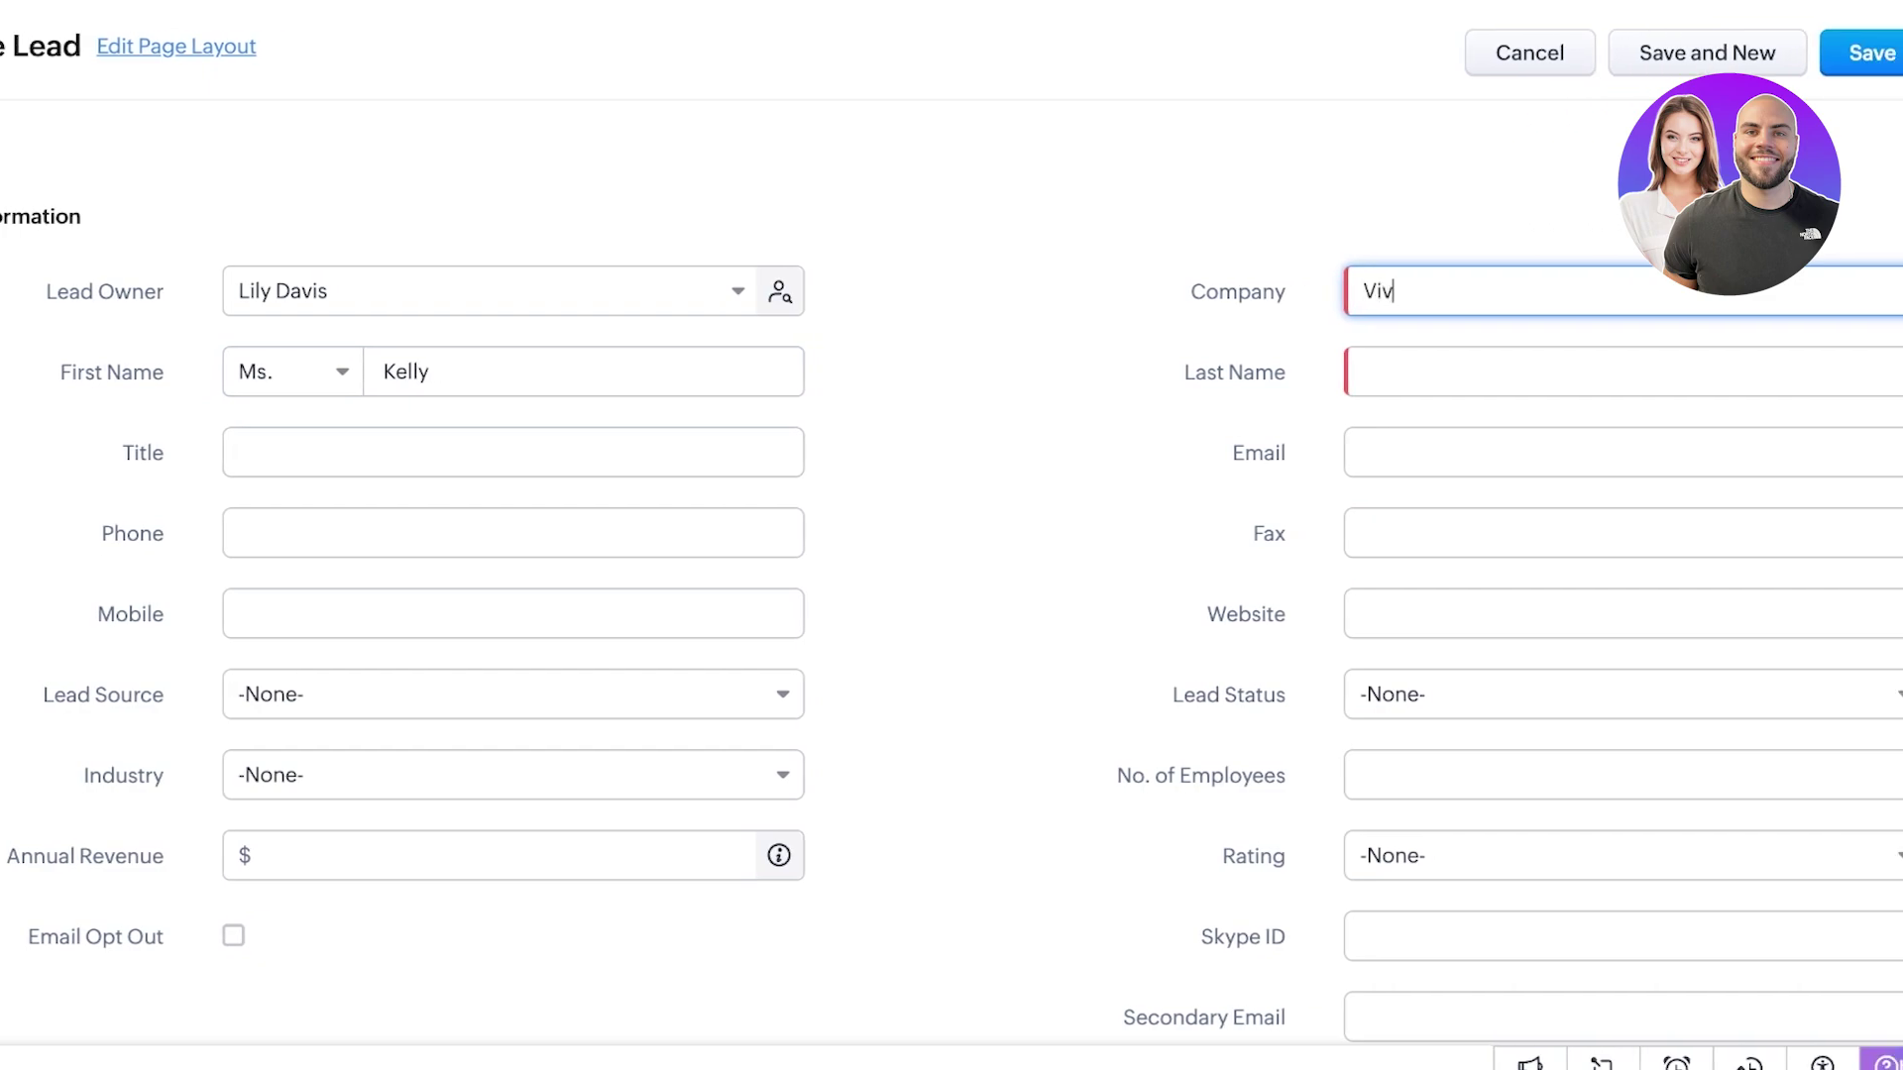
type("ien")
left_click(512, 452)
type("C")
key("BackSpace")
type("C")
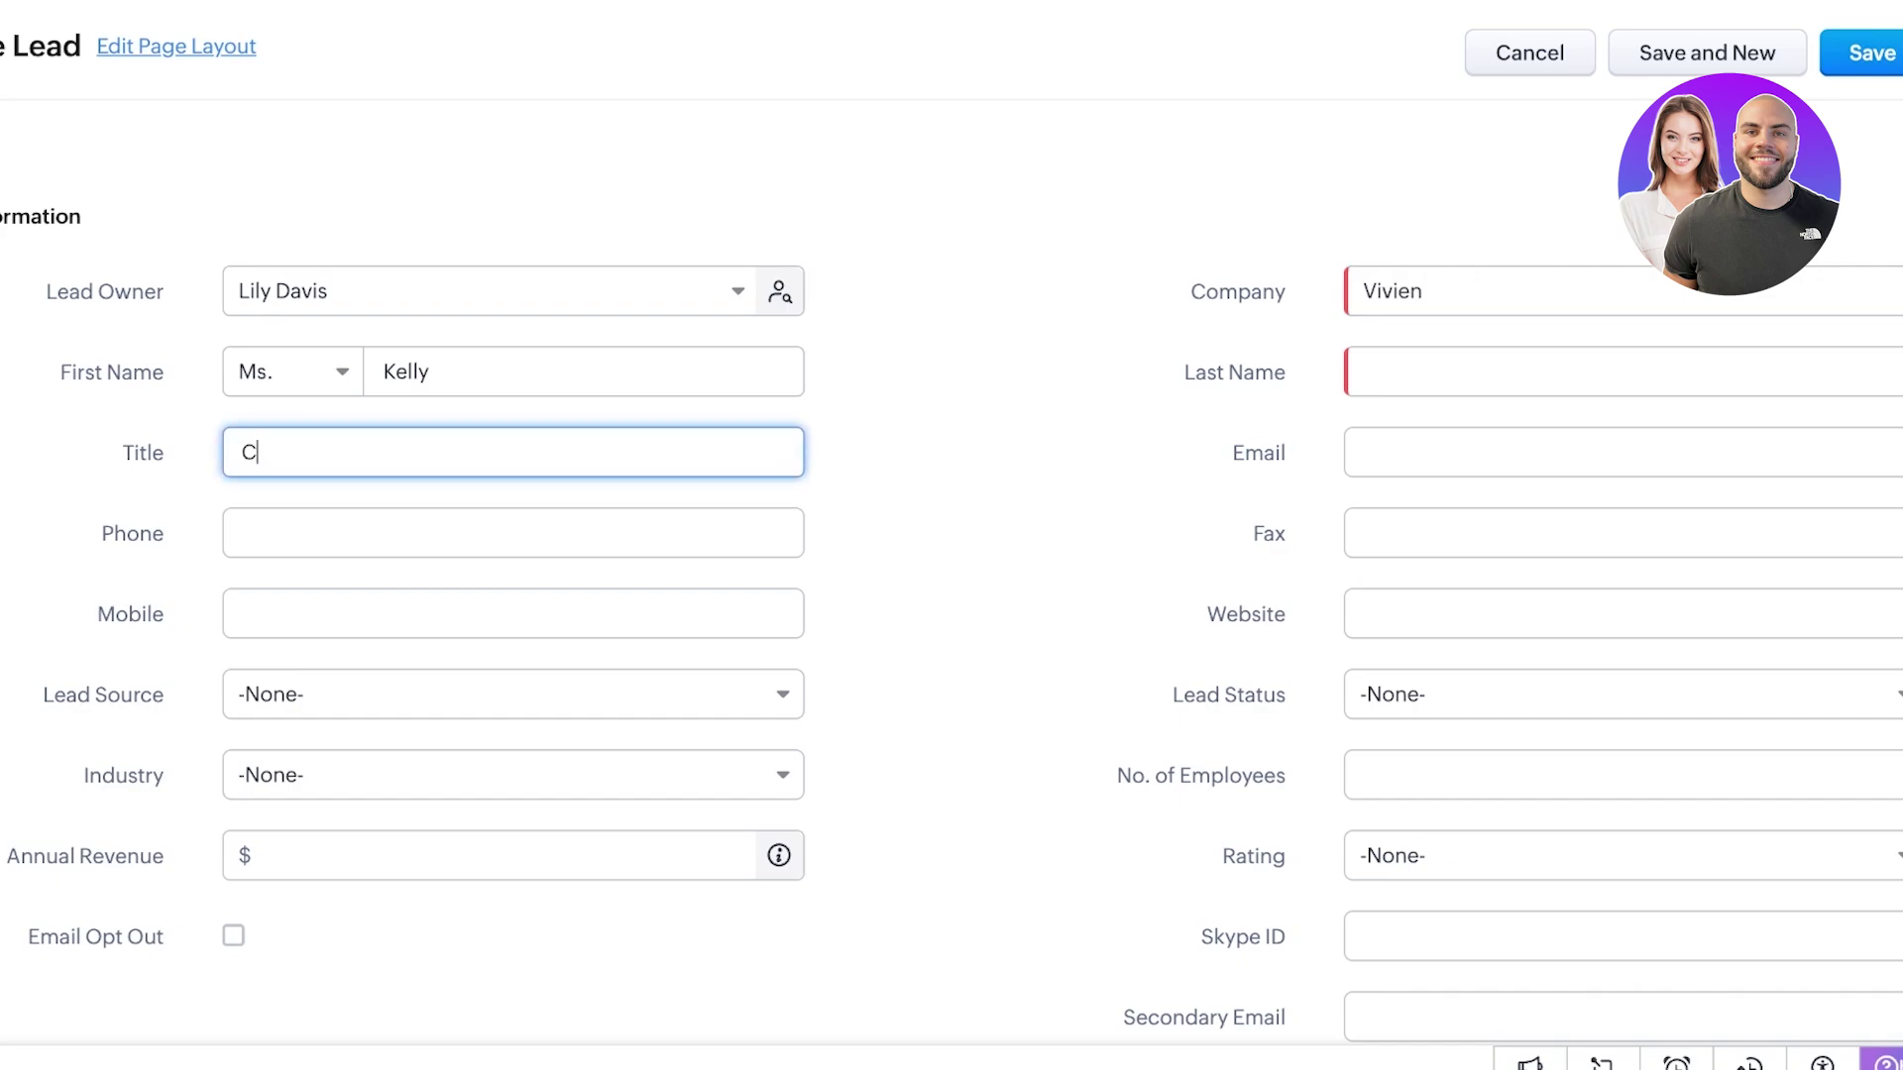
type("EO")
- Enter the lead's phone number, mobile number and e-mail address
key("Tab")
type("12345")
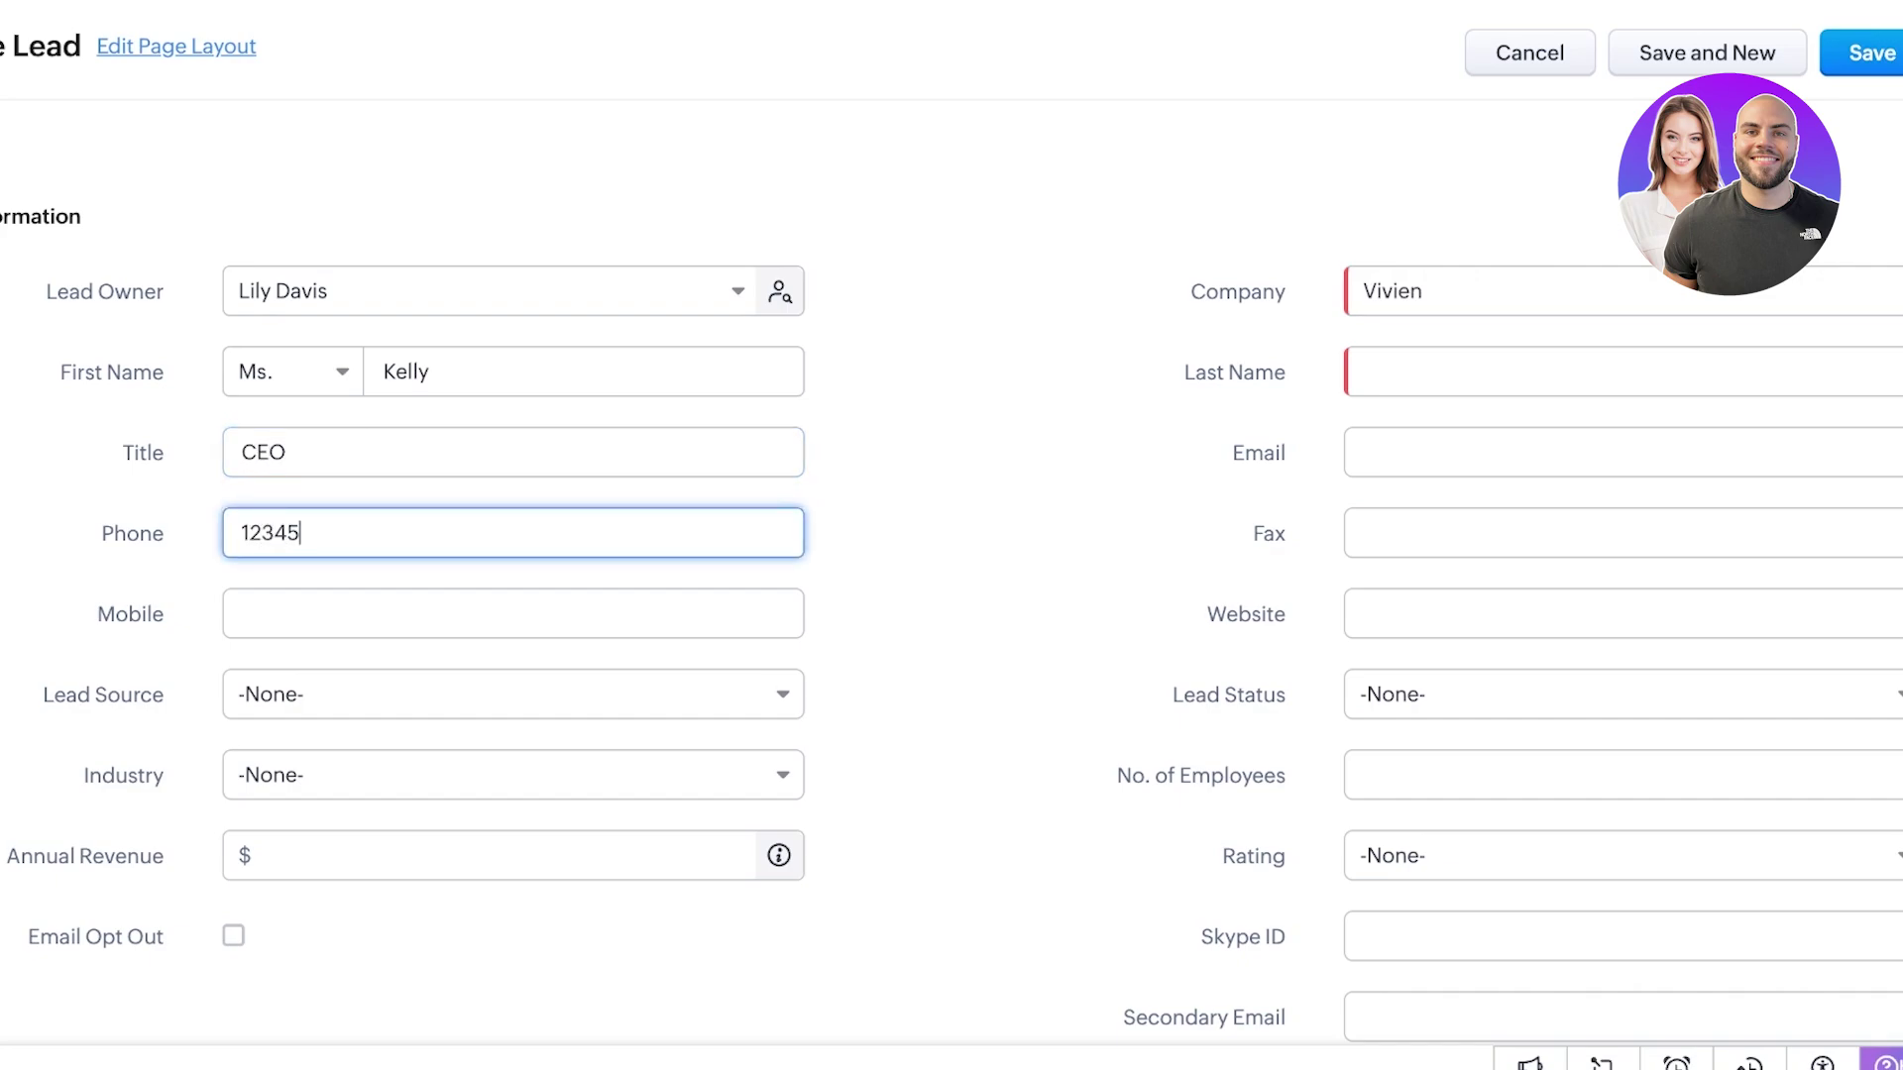
key("Tab")
type("23456")
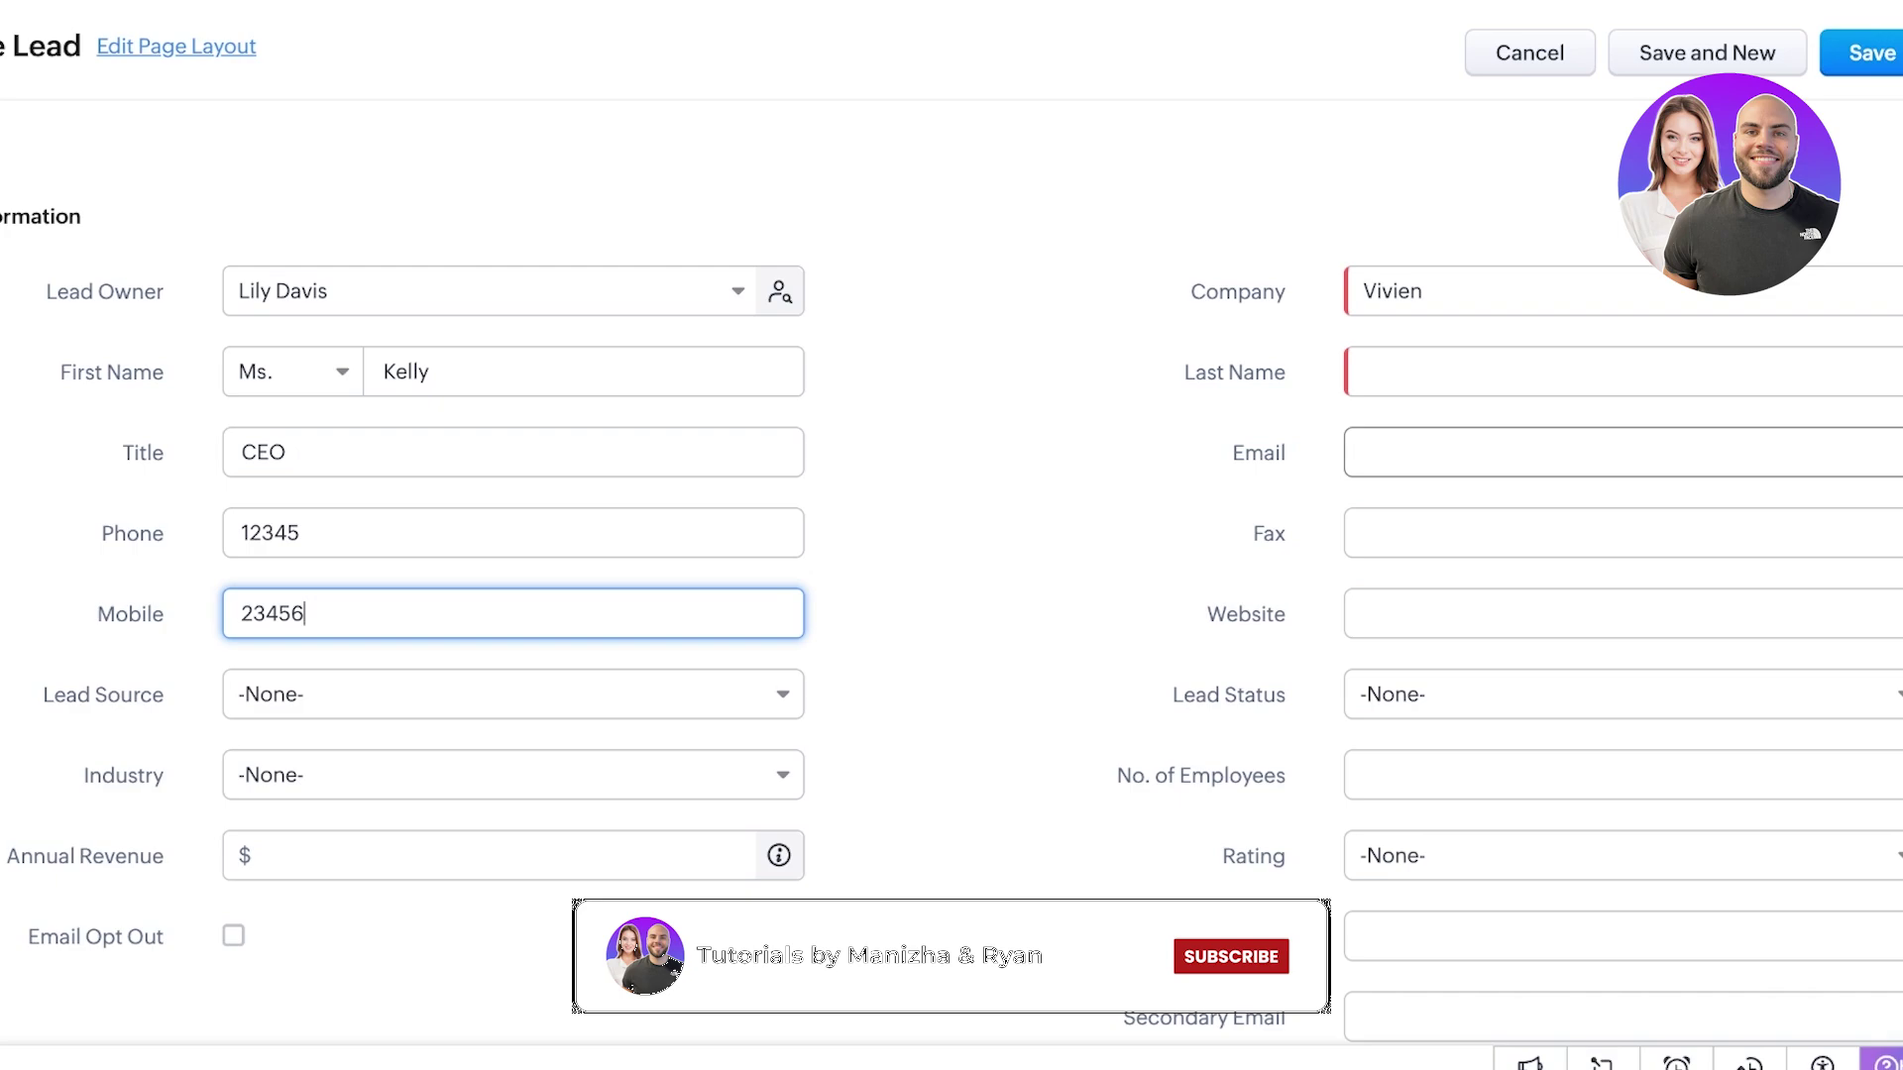
left_click(1625, 452)
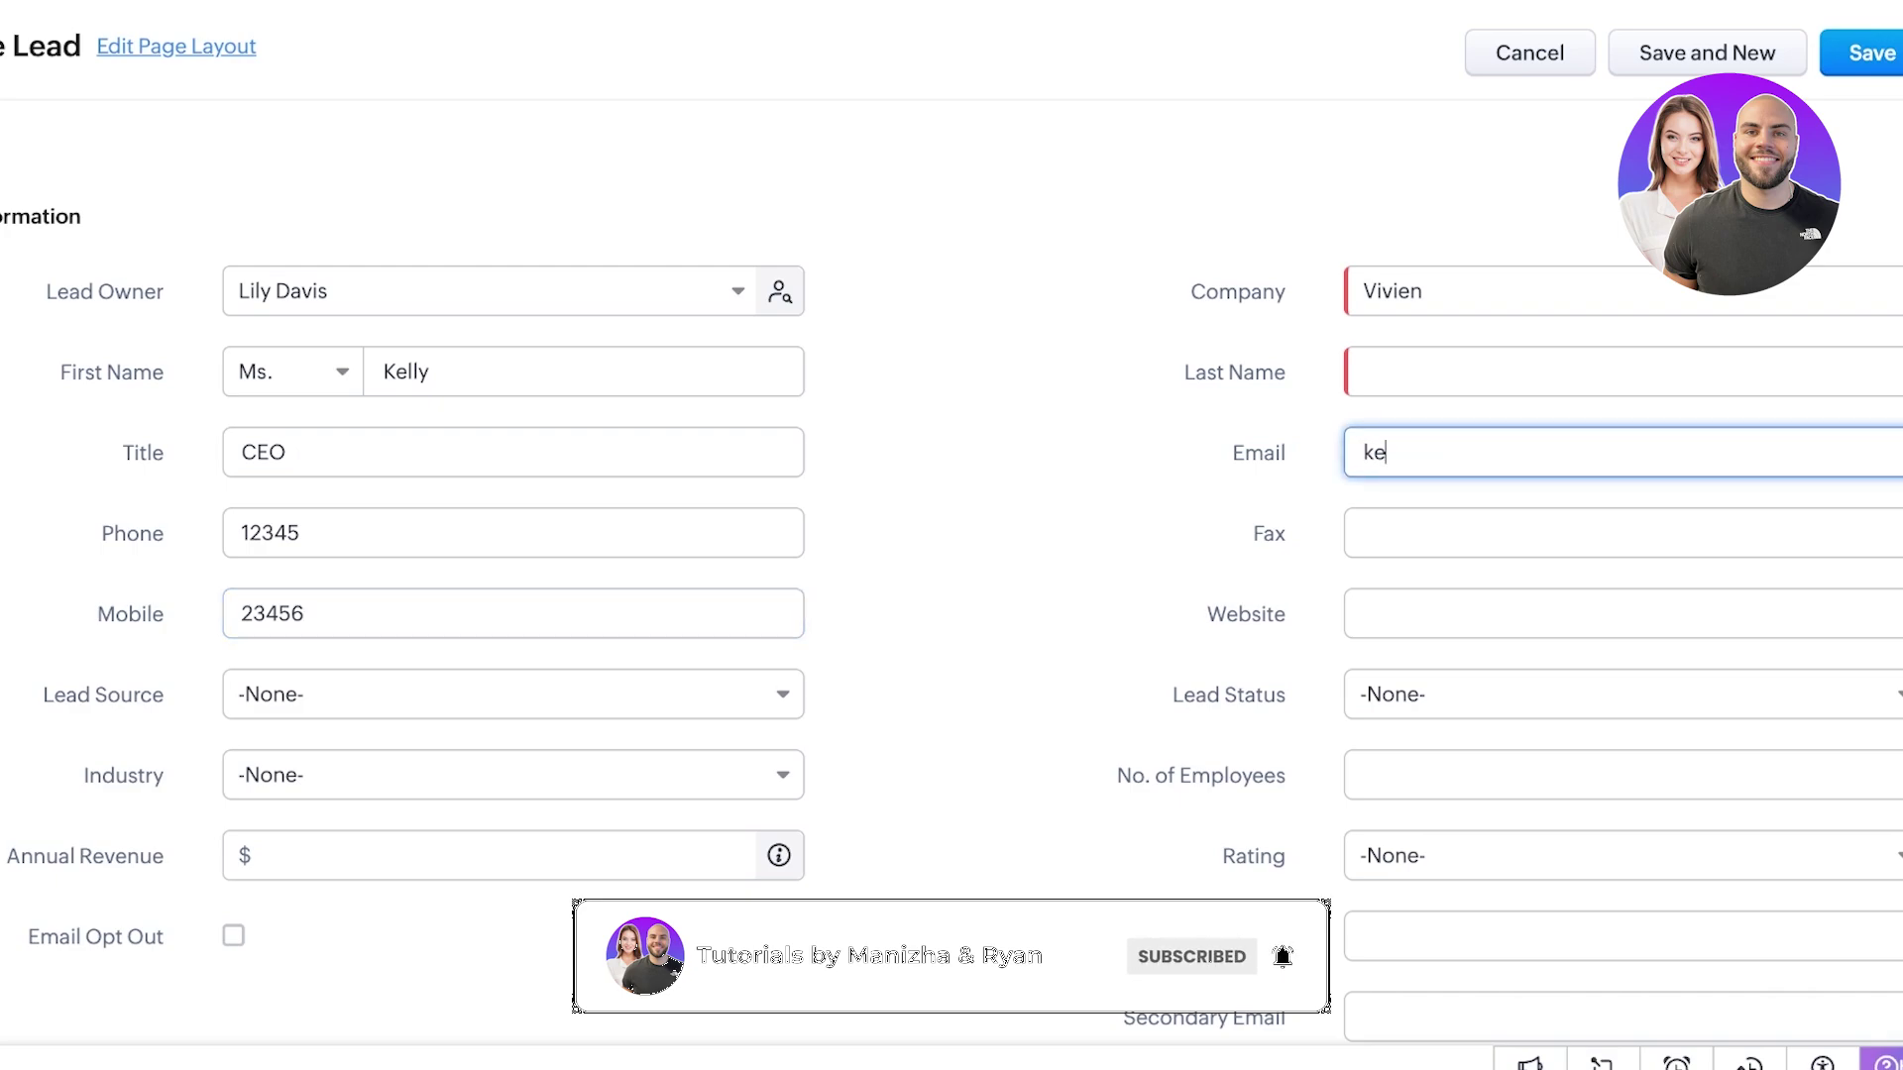
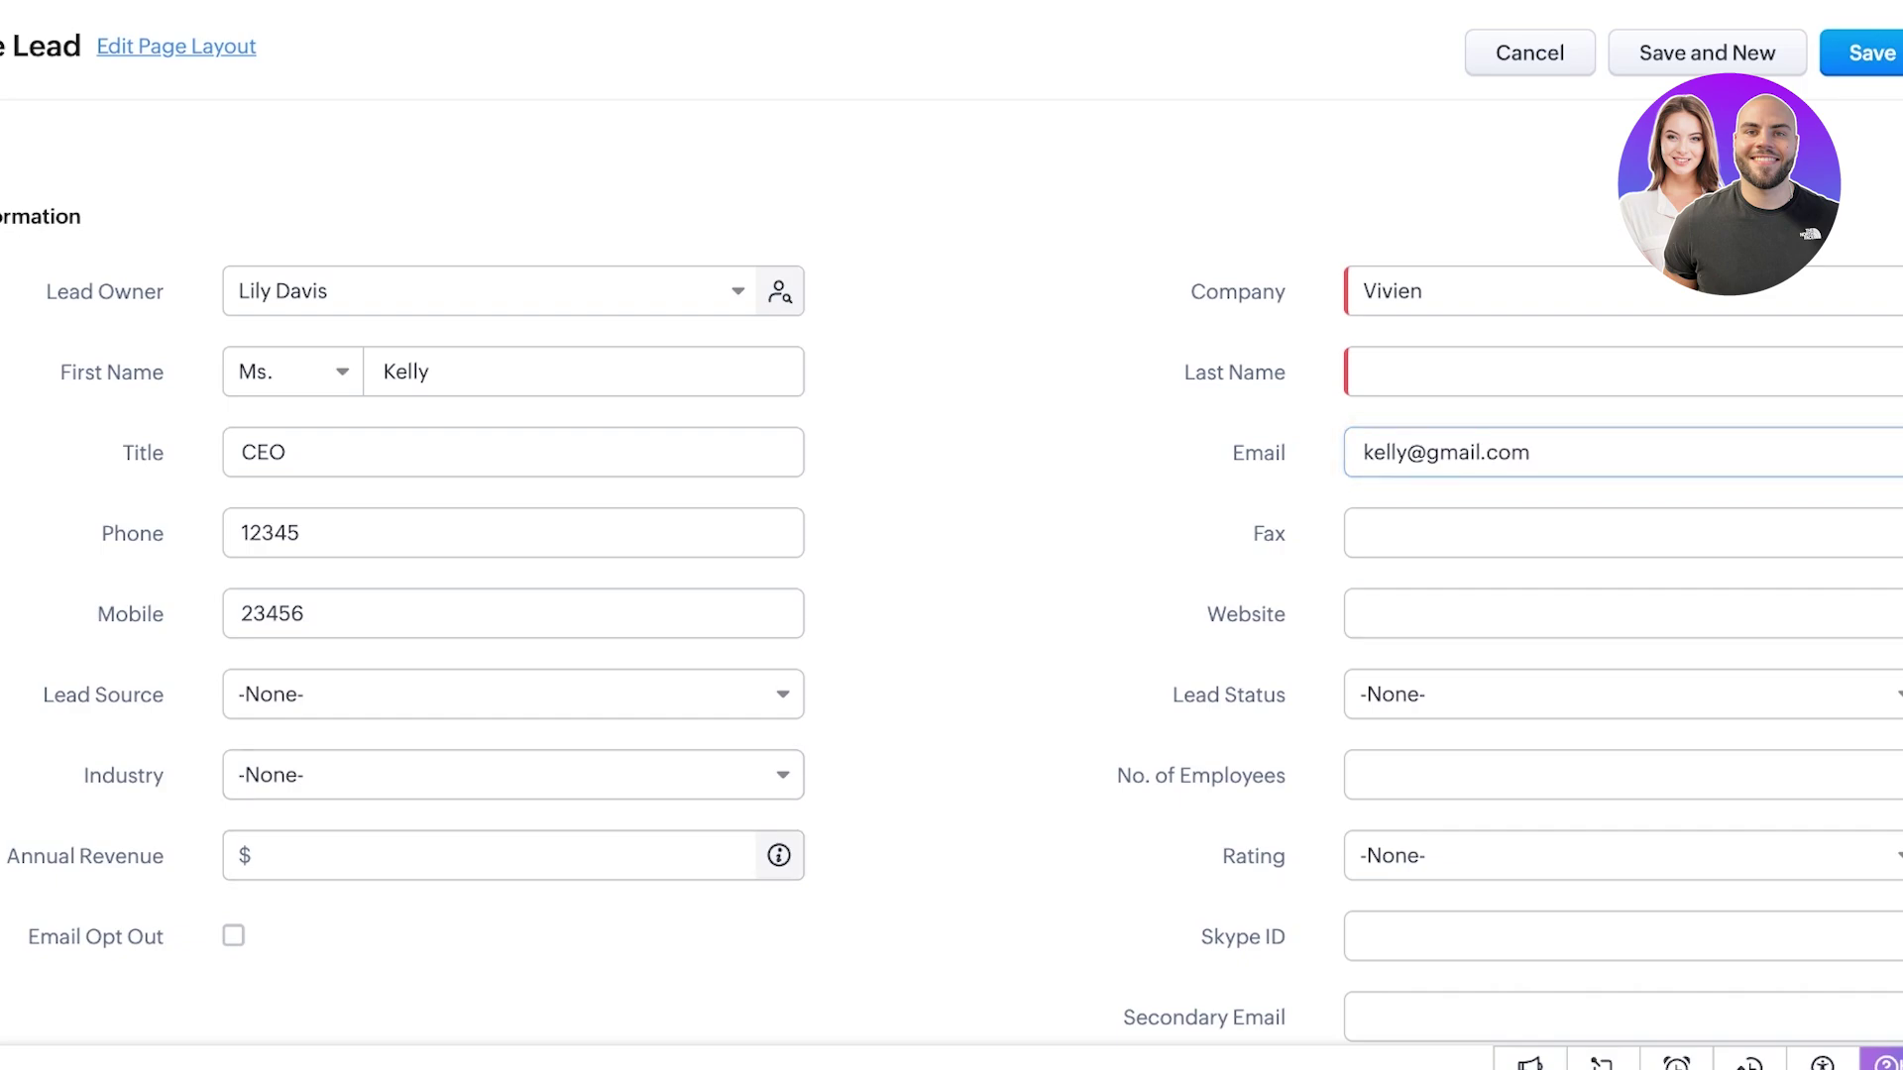
- Set the lead source to Cold Call
left_click(512, 694)
key("Up")
key("Up")
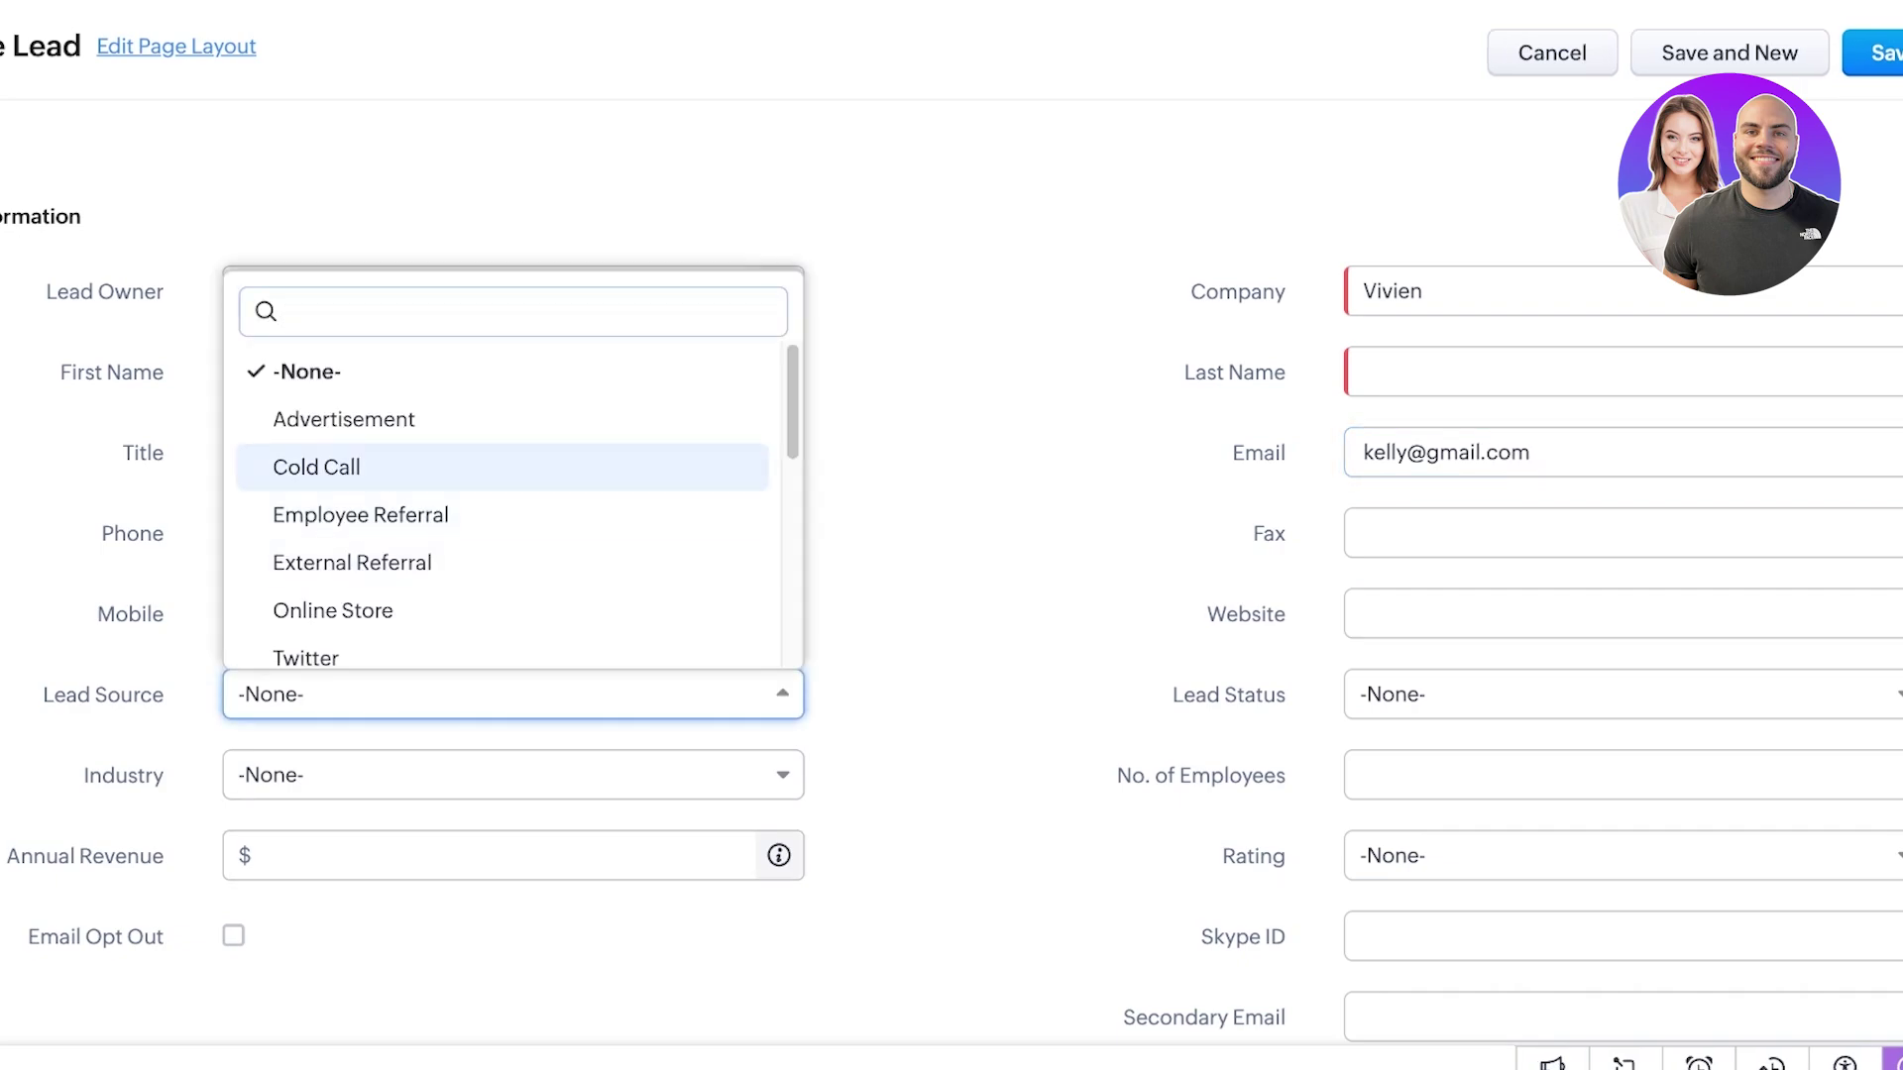
key("Down")
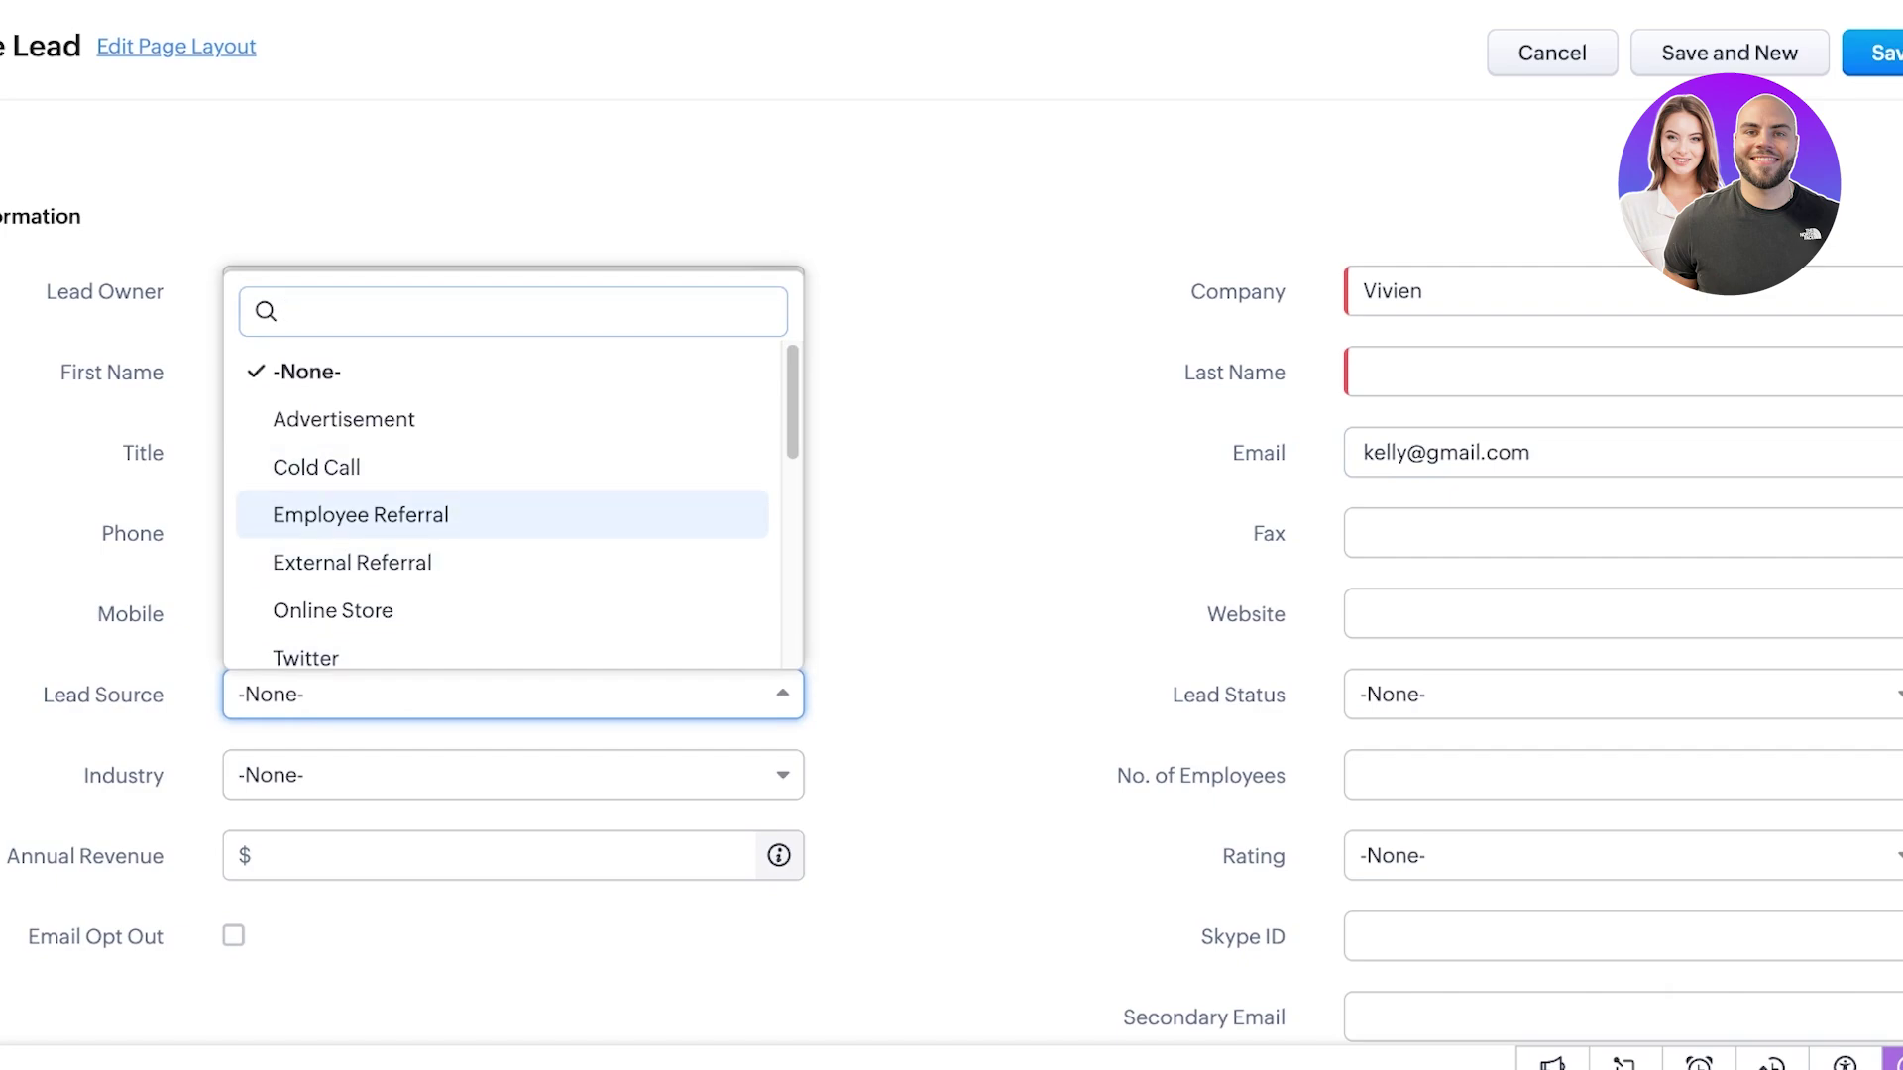
key("Up")
key("Return")
key("Tab")
- Set the lead's industry to Small/Medium Enterprise
key("Down")
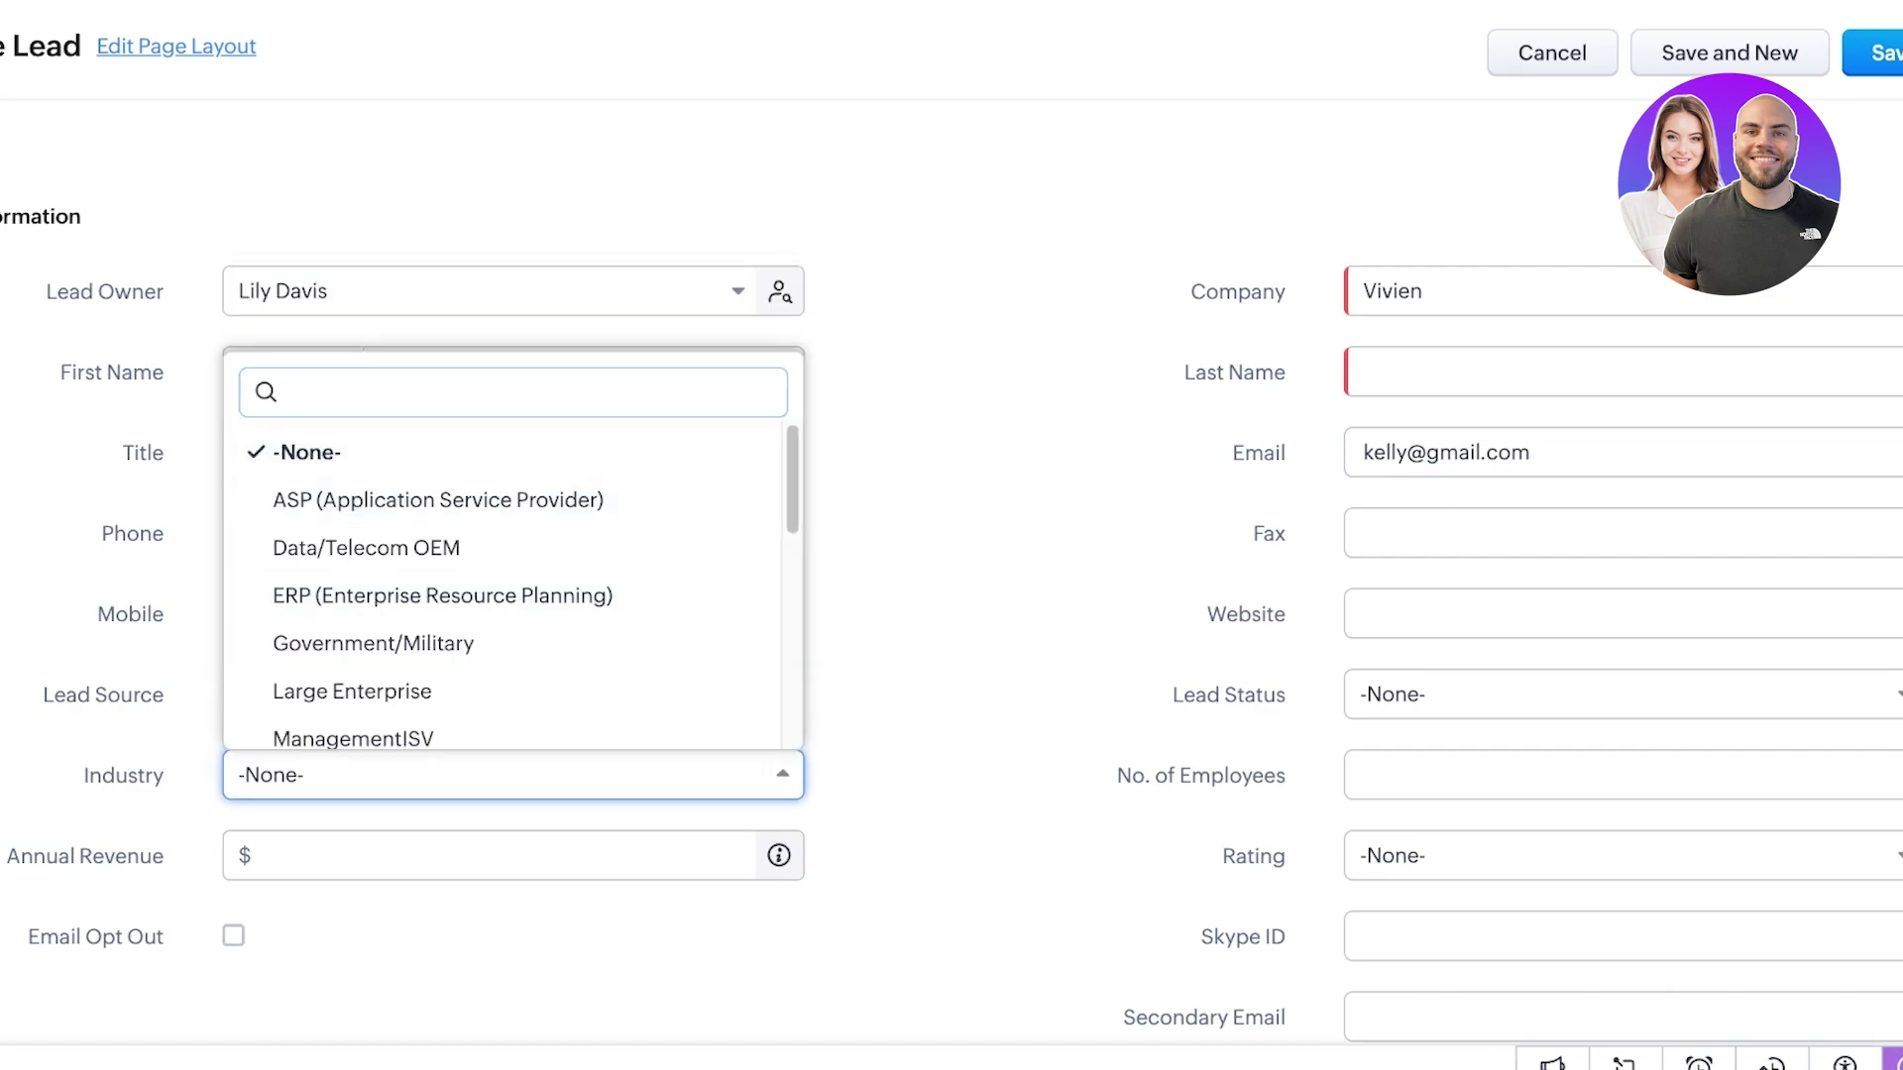
type("make")
key("BackSpace")
key("BackSpace")
key("BackSpace")
key("BackSpace")
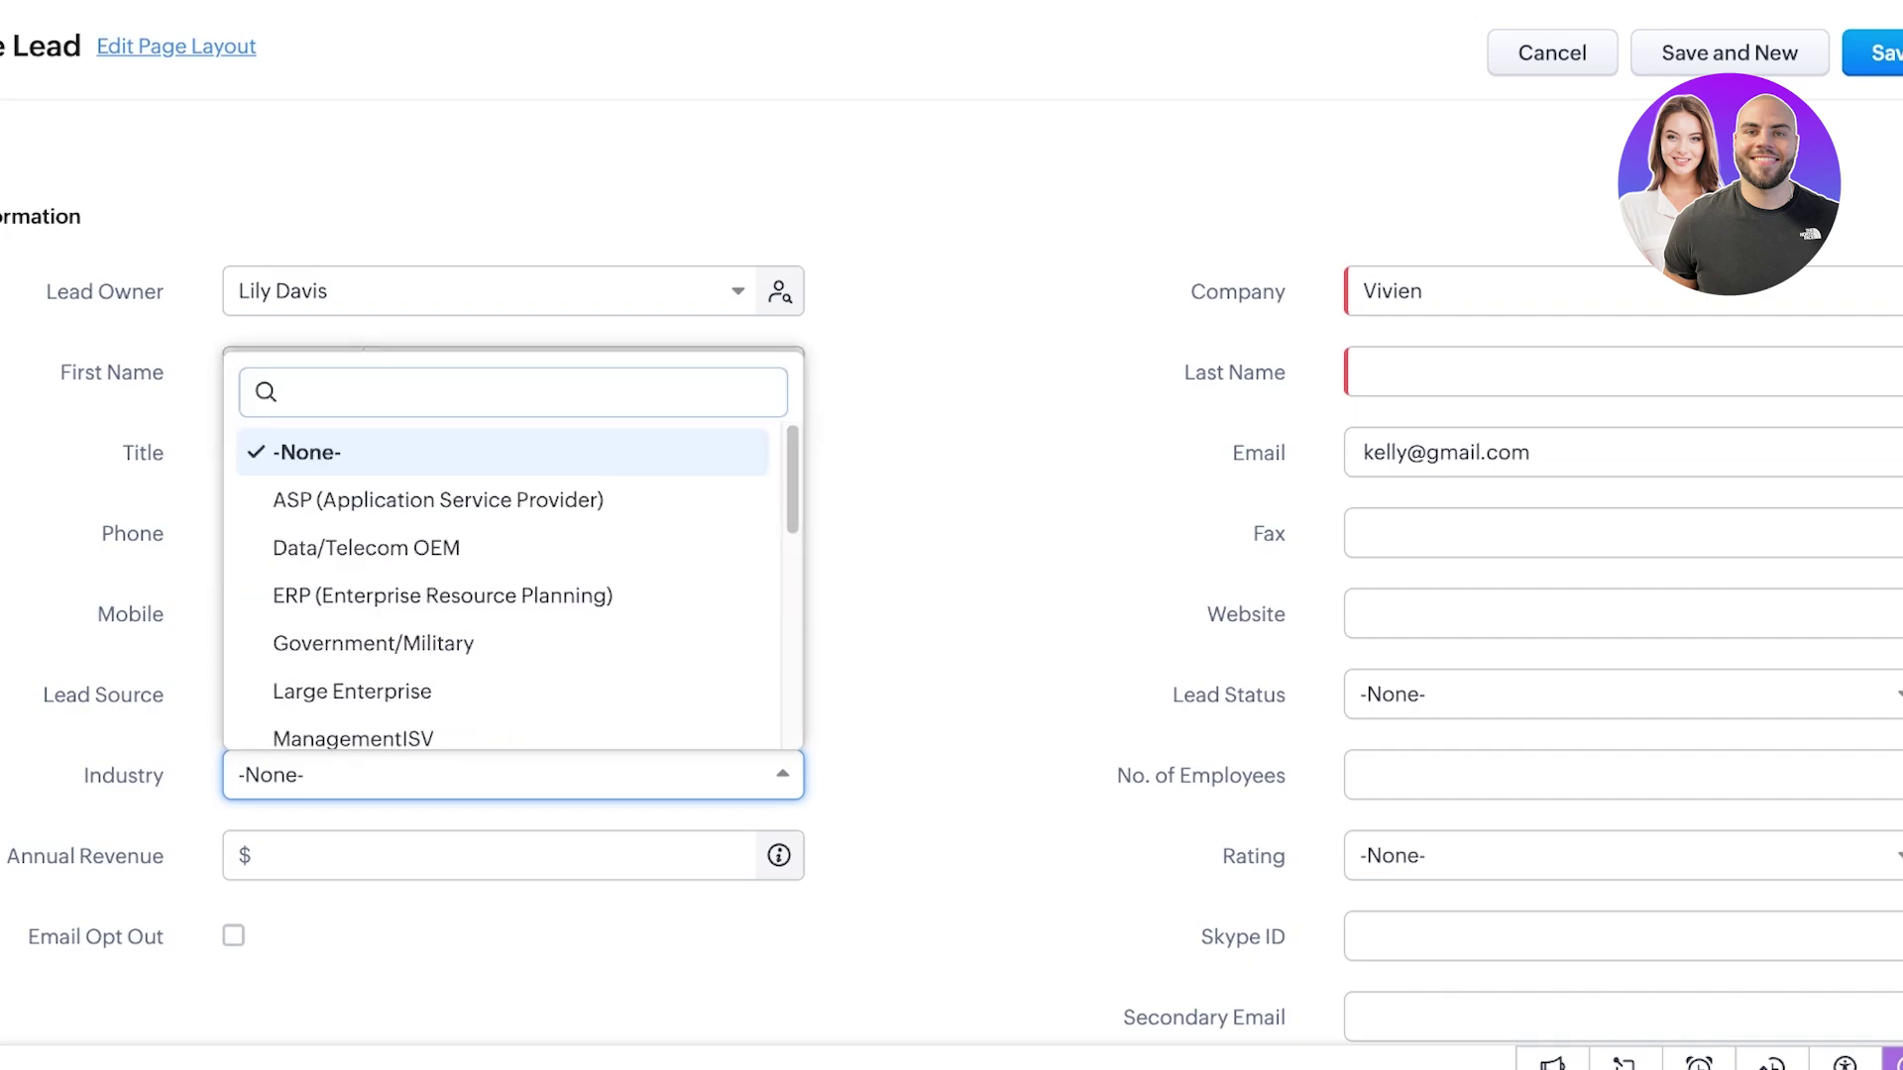
key("Down")
key("Down")
key("Down")
key("Down")
key("Down")
key("Down")
key("Down")
key("Down")
key("Down")
key("Down")
key("Down")
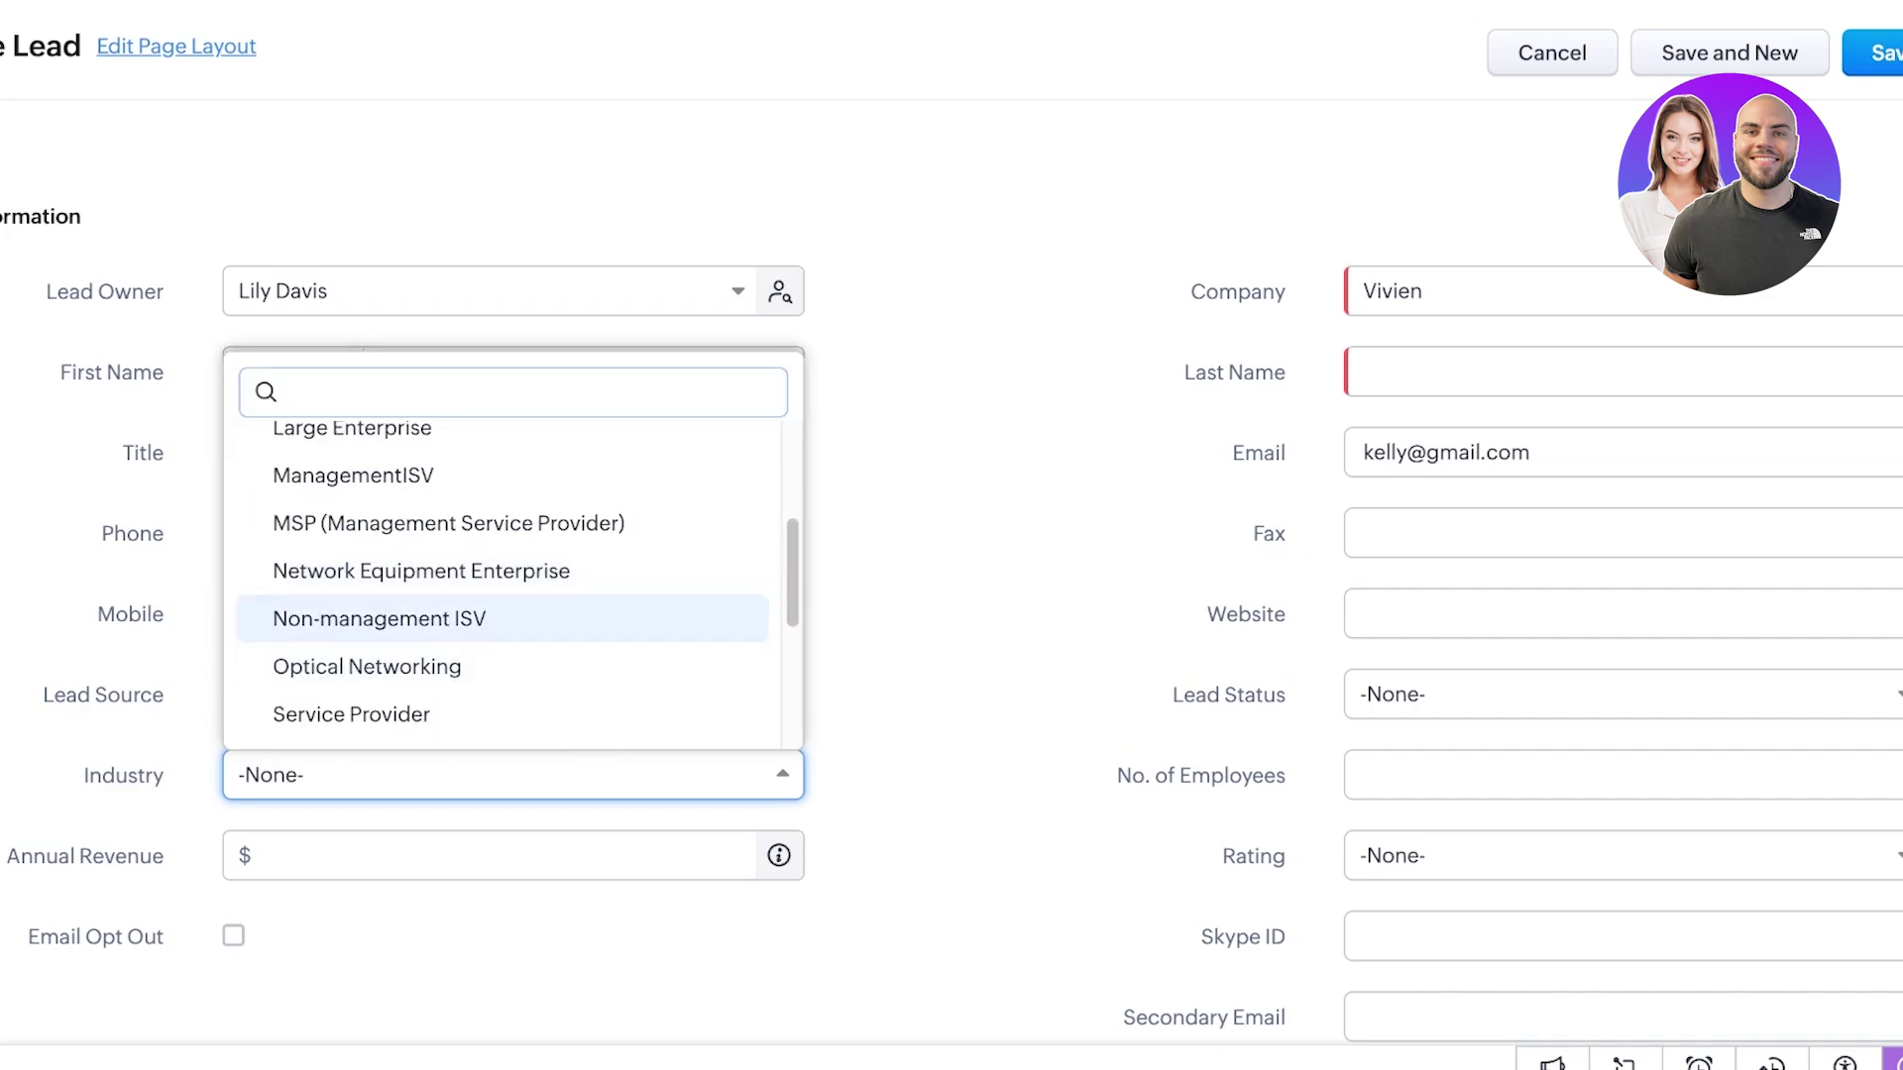
key("Down")
key("Down")
key("Down")
key("Down")
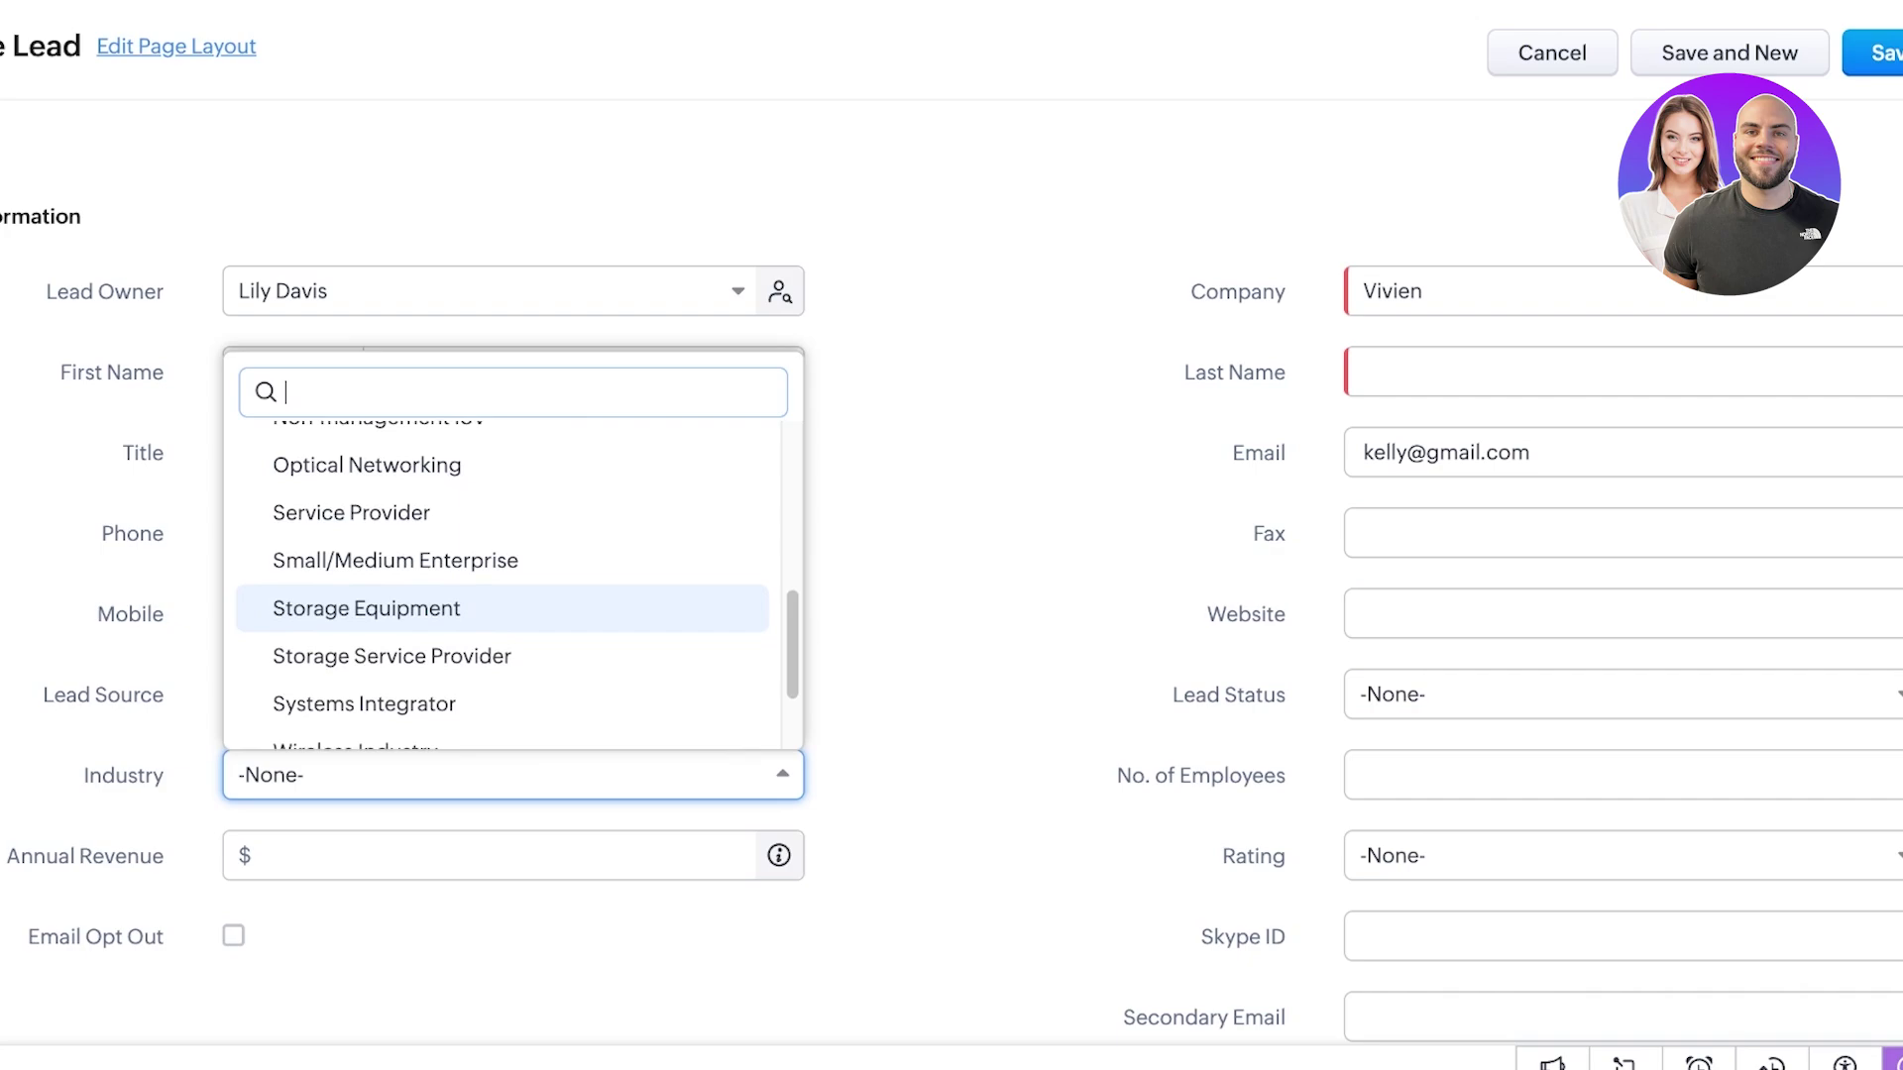
key("Up")
key("Up")
key("Up")
key("Up")
key("Up")
key("Up")
key("Up")
key("Up")
key("Up")
key("Down")
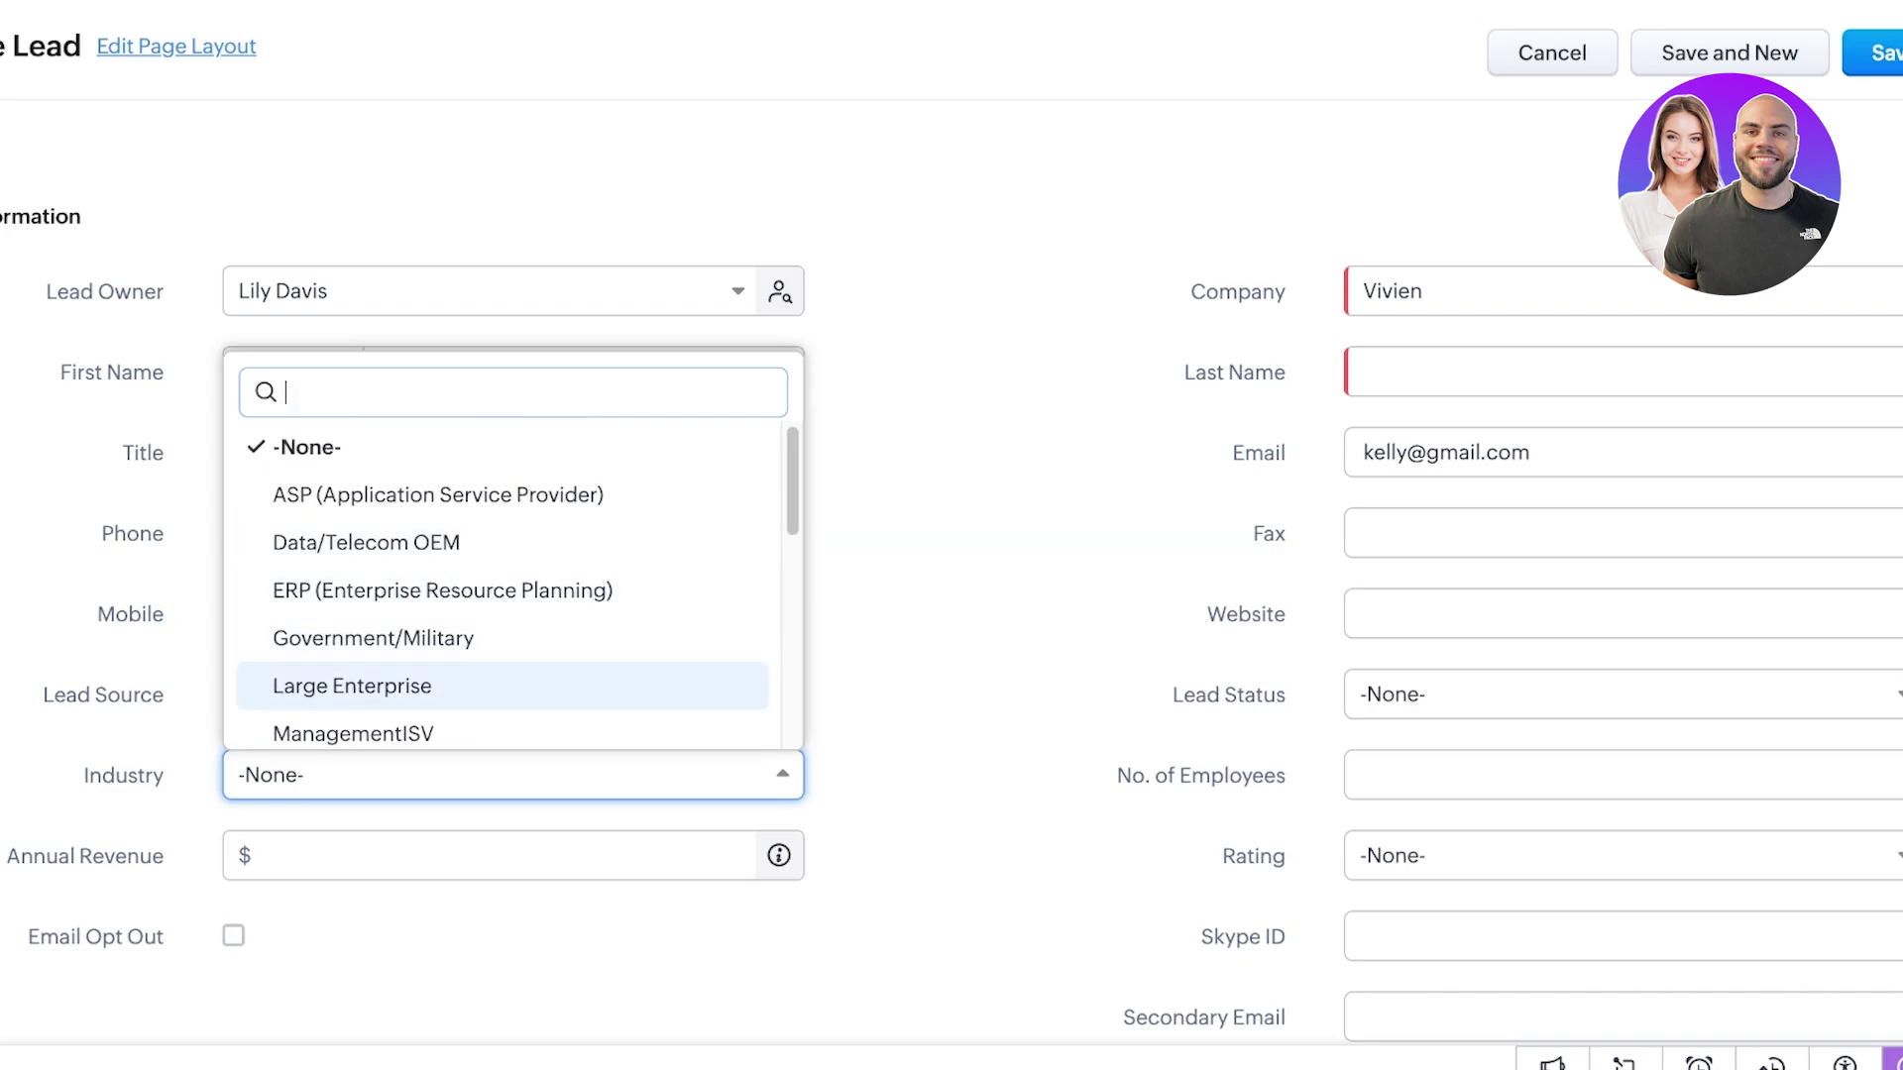
key("Up")
key("Up")
key("Up")
key("Down")
key("Down")
key("Down")
key("Down")
key("Down")
key("Down")
key("Down")
key("Down")
key("Down")
key("Down")
key("Down")
key("Down")
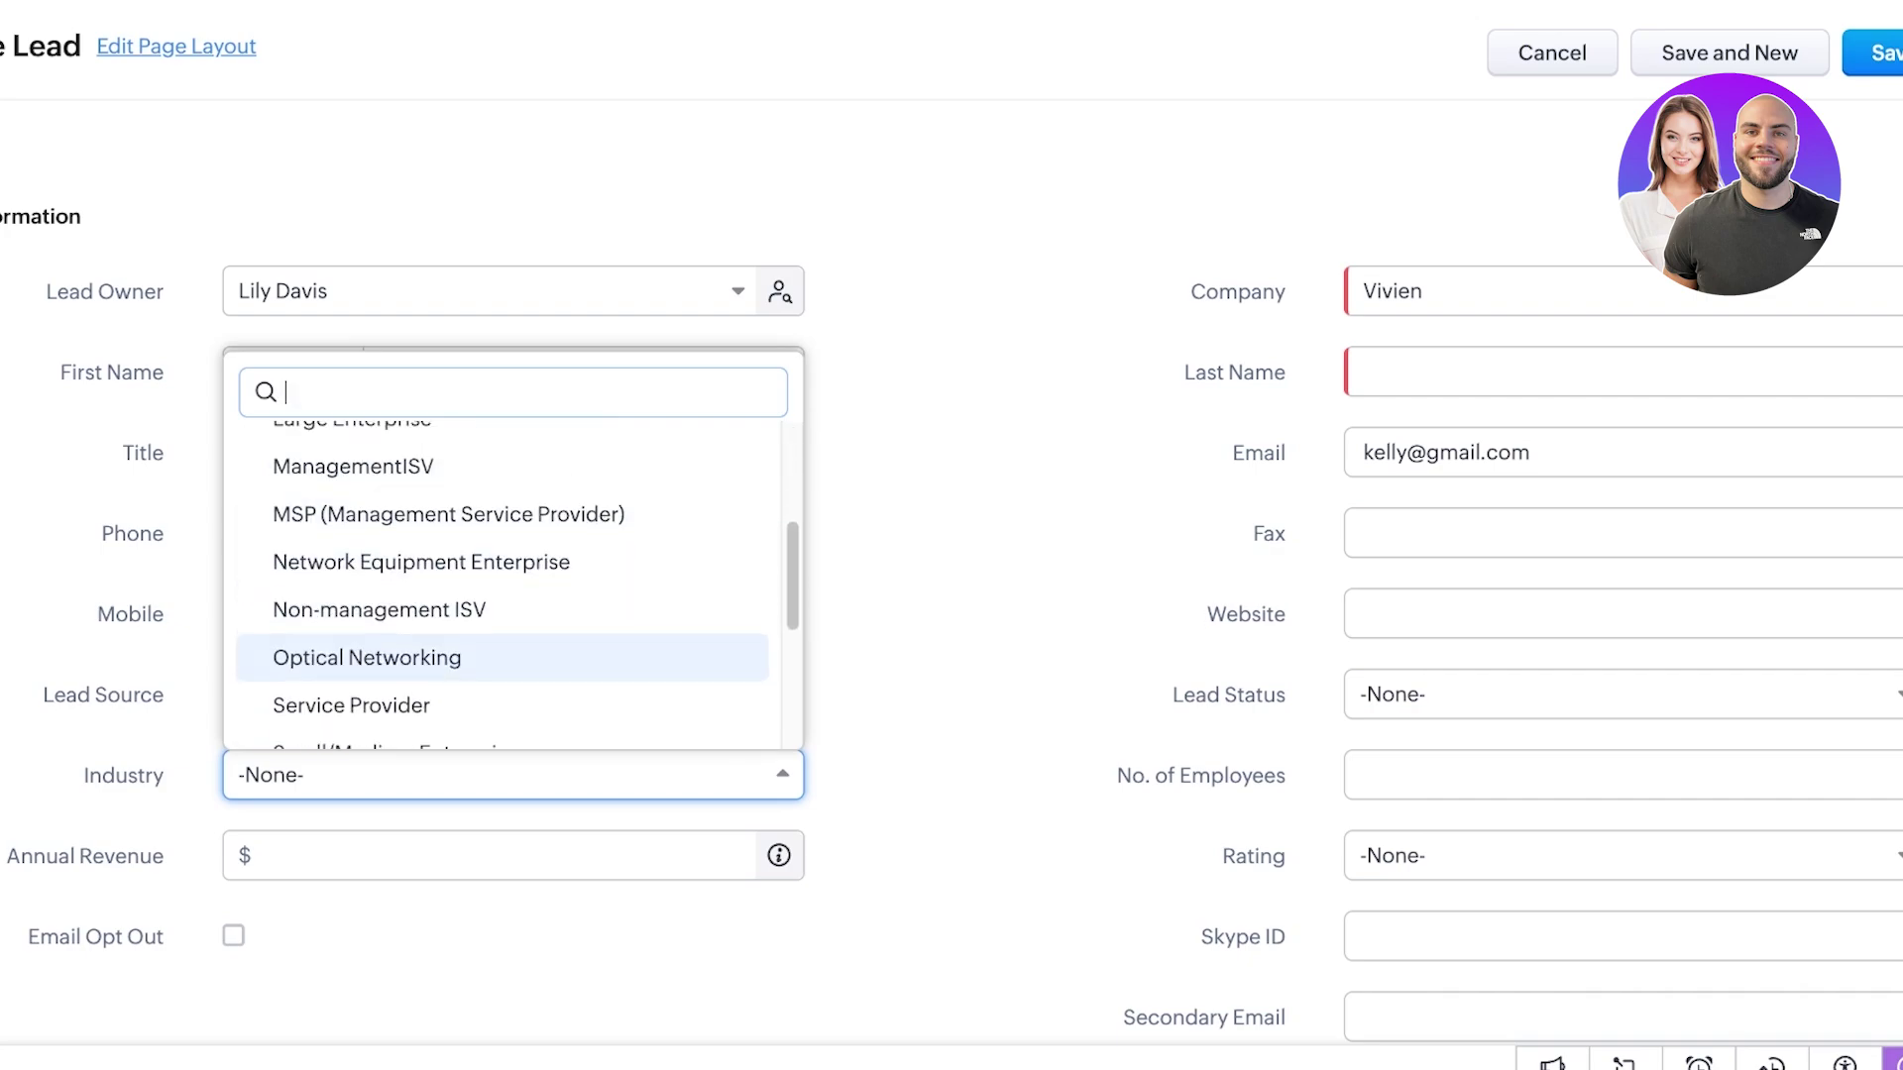
key("Up")
key("Up")
key("Return")
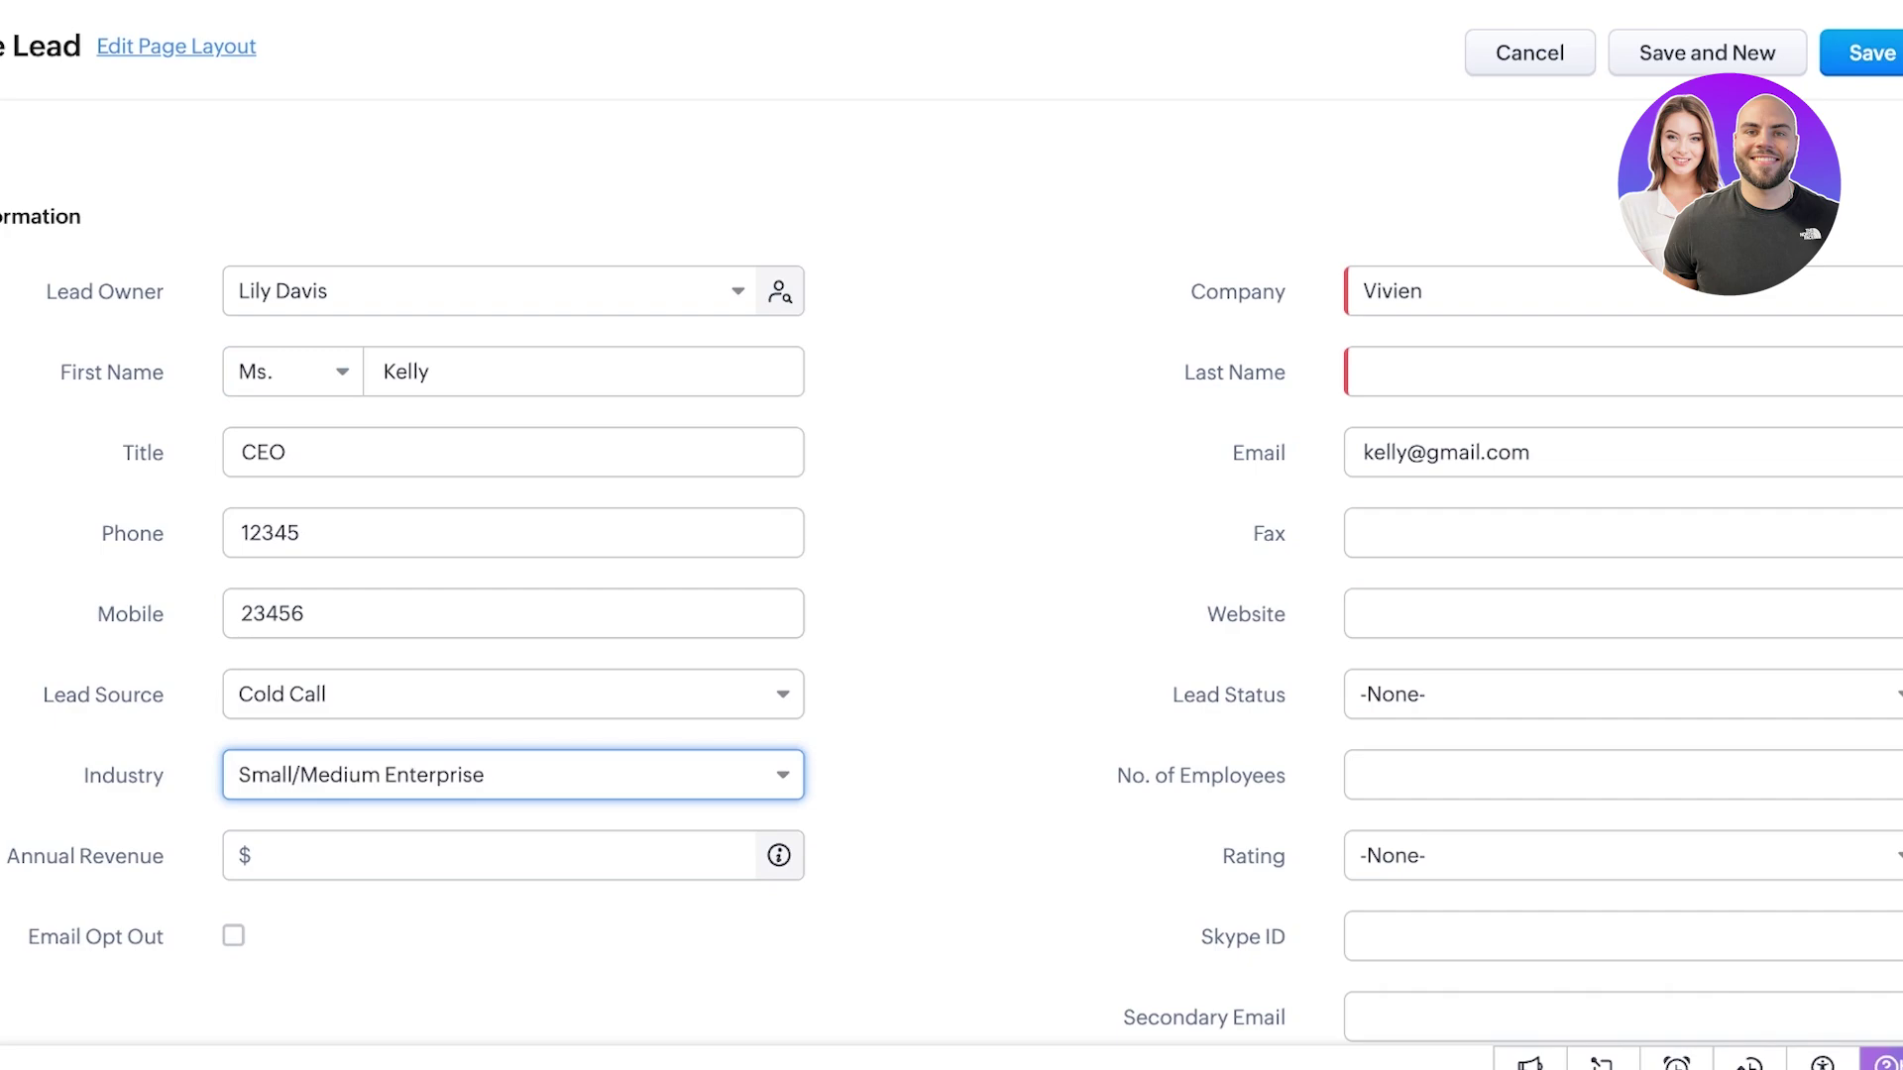
left_click(256, 855)
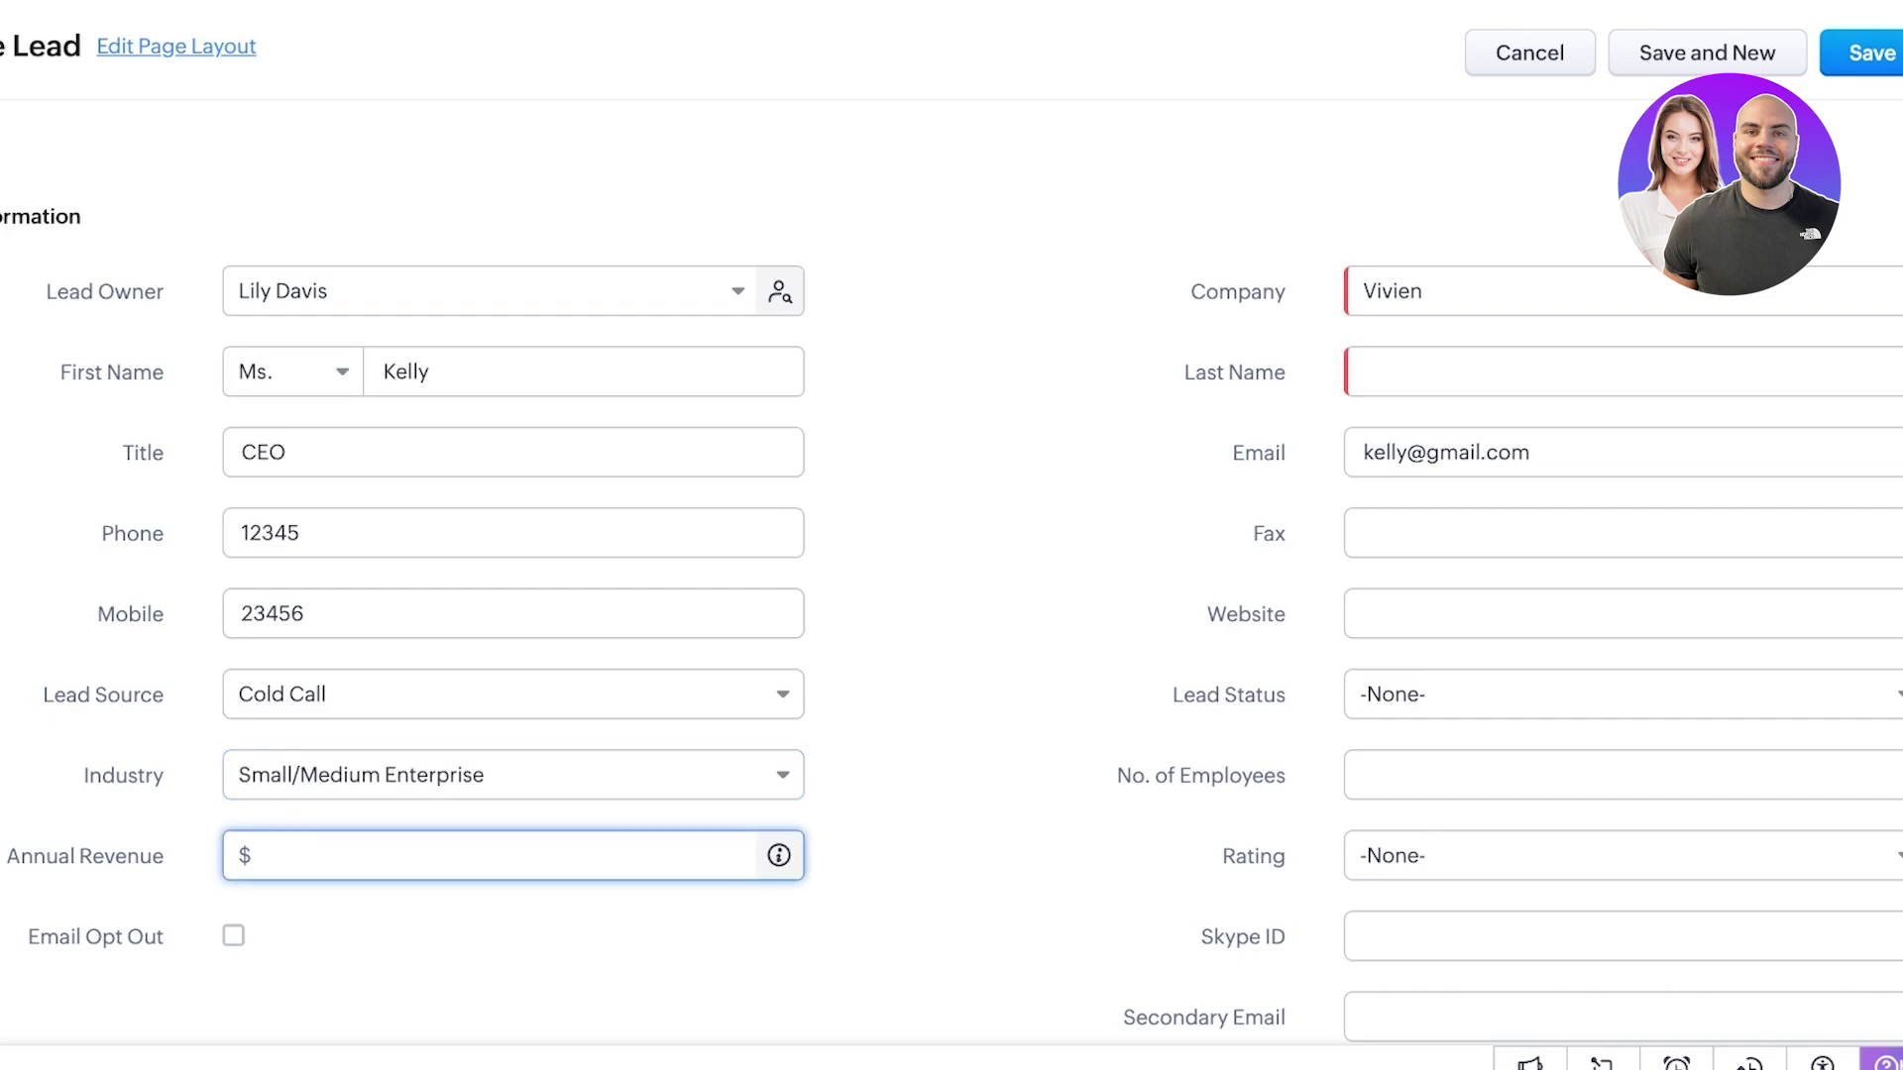
- Enter annual revenue 50000 and set the lead status to Pre-Qualified
type("50000")
scroll(952, 594, "down", 3)
left_click(1622, 452)
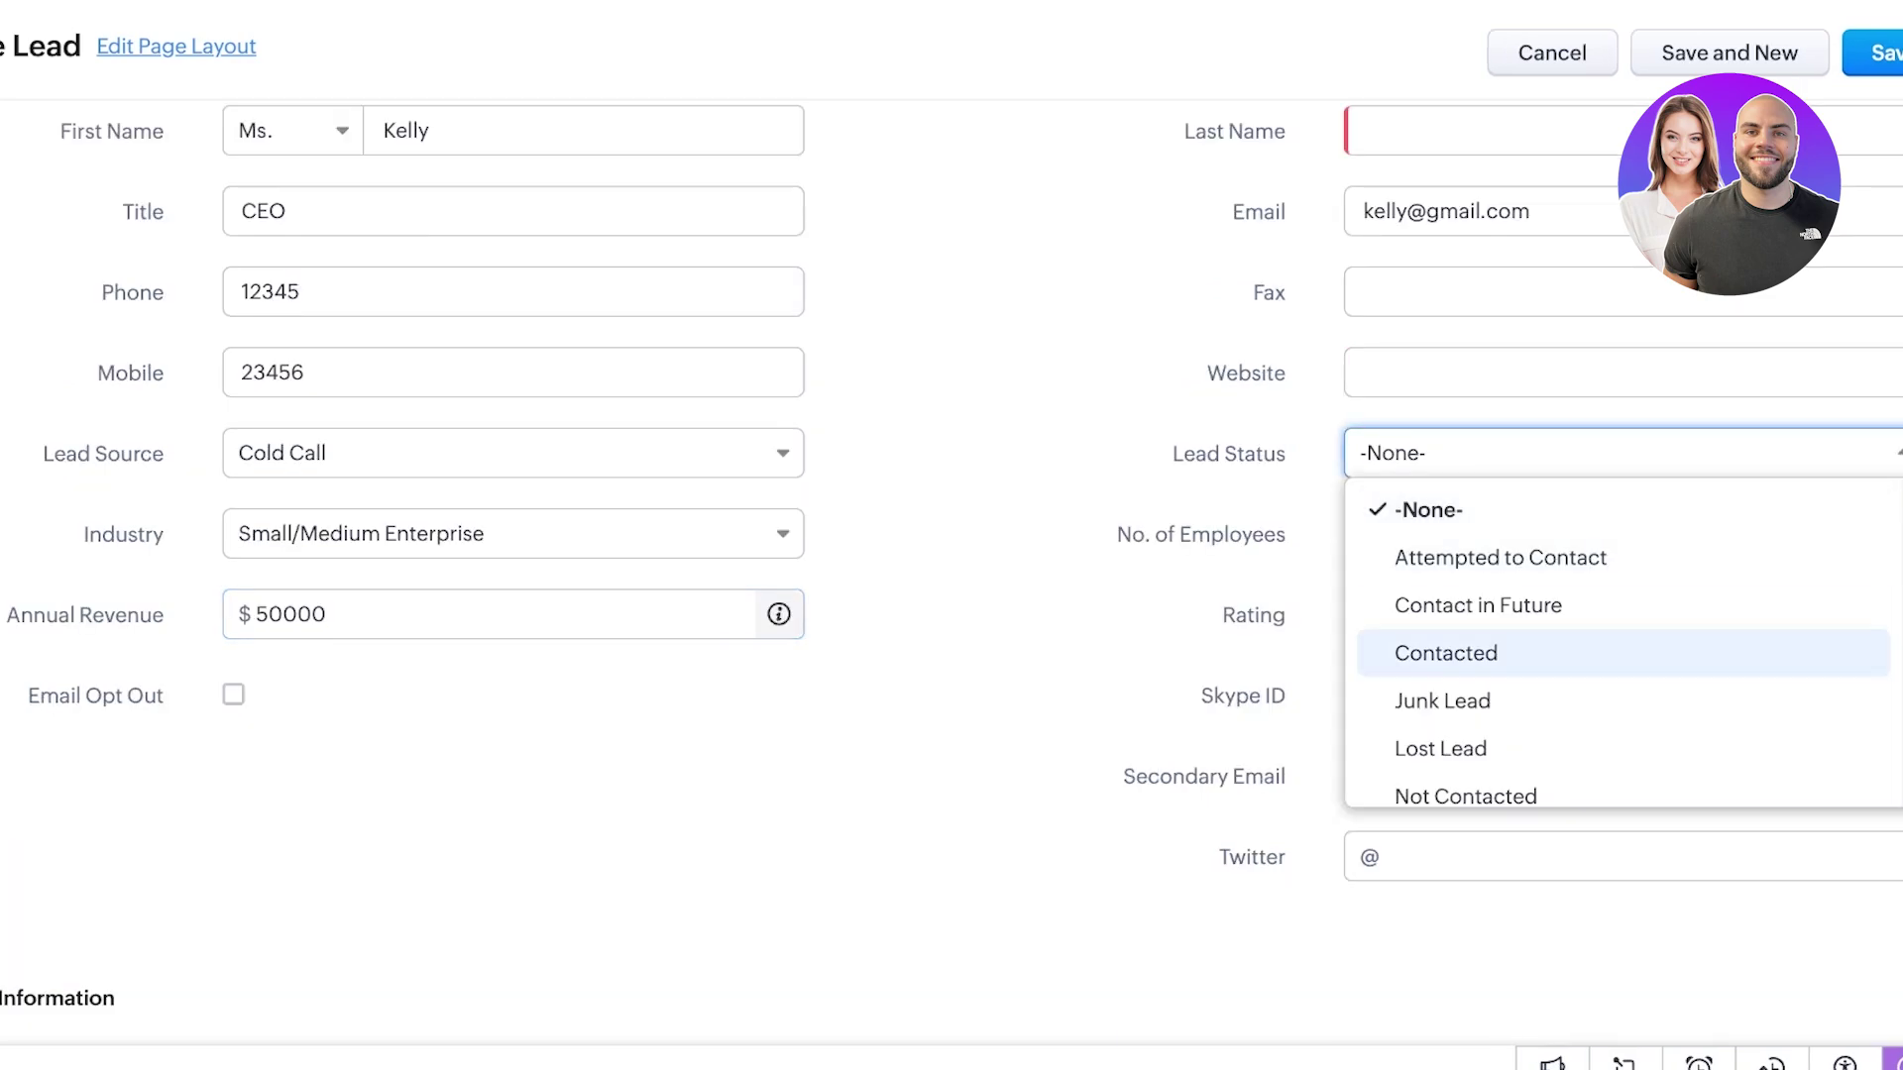
scroll(1622, 644, "down", 1)
scroll(1623, 644, "down", 1)
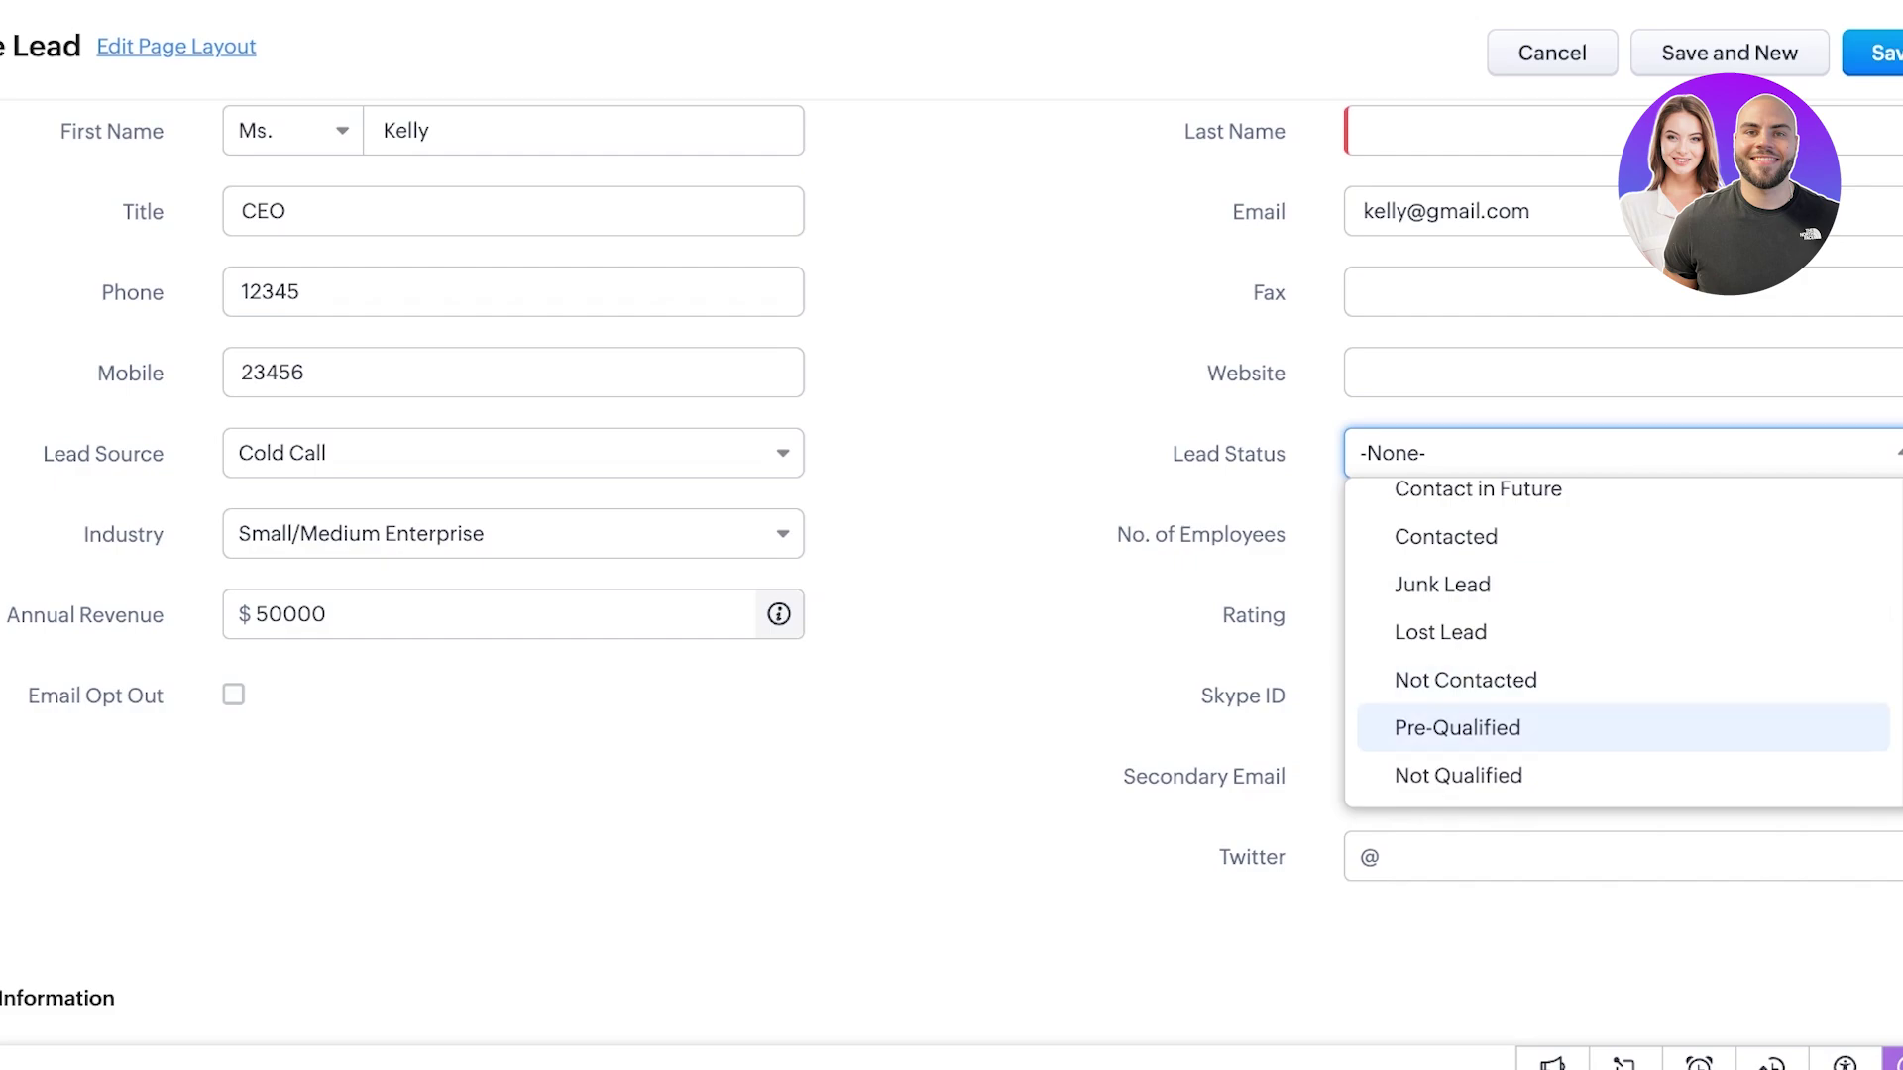
left_click(1457, 727)
- Set 9 employees, leave rating unset, add the missing last name and save the lead
left_click(1615, 534)
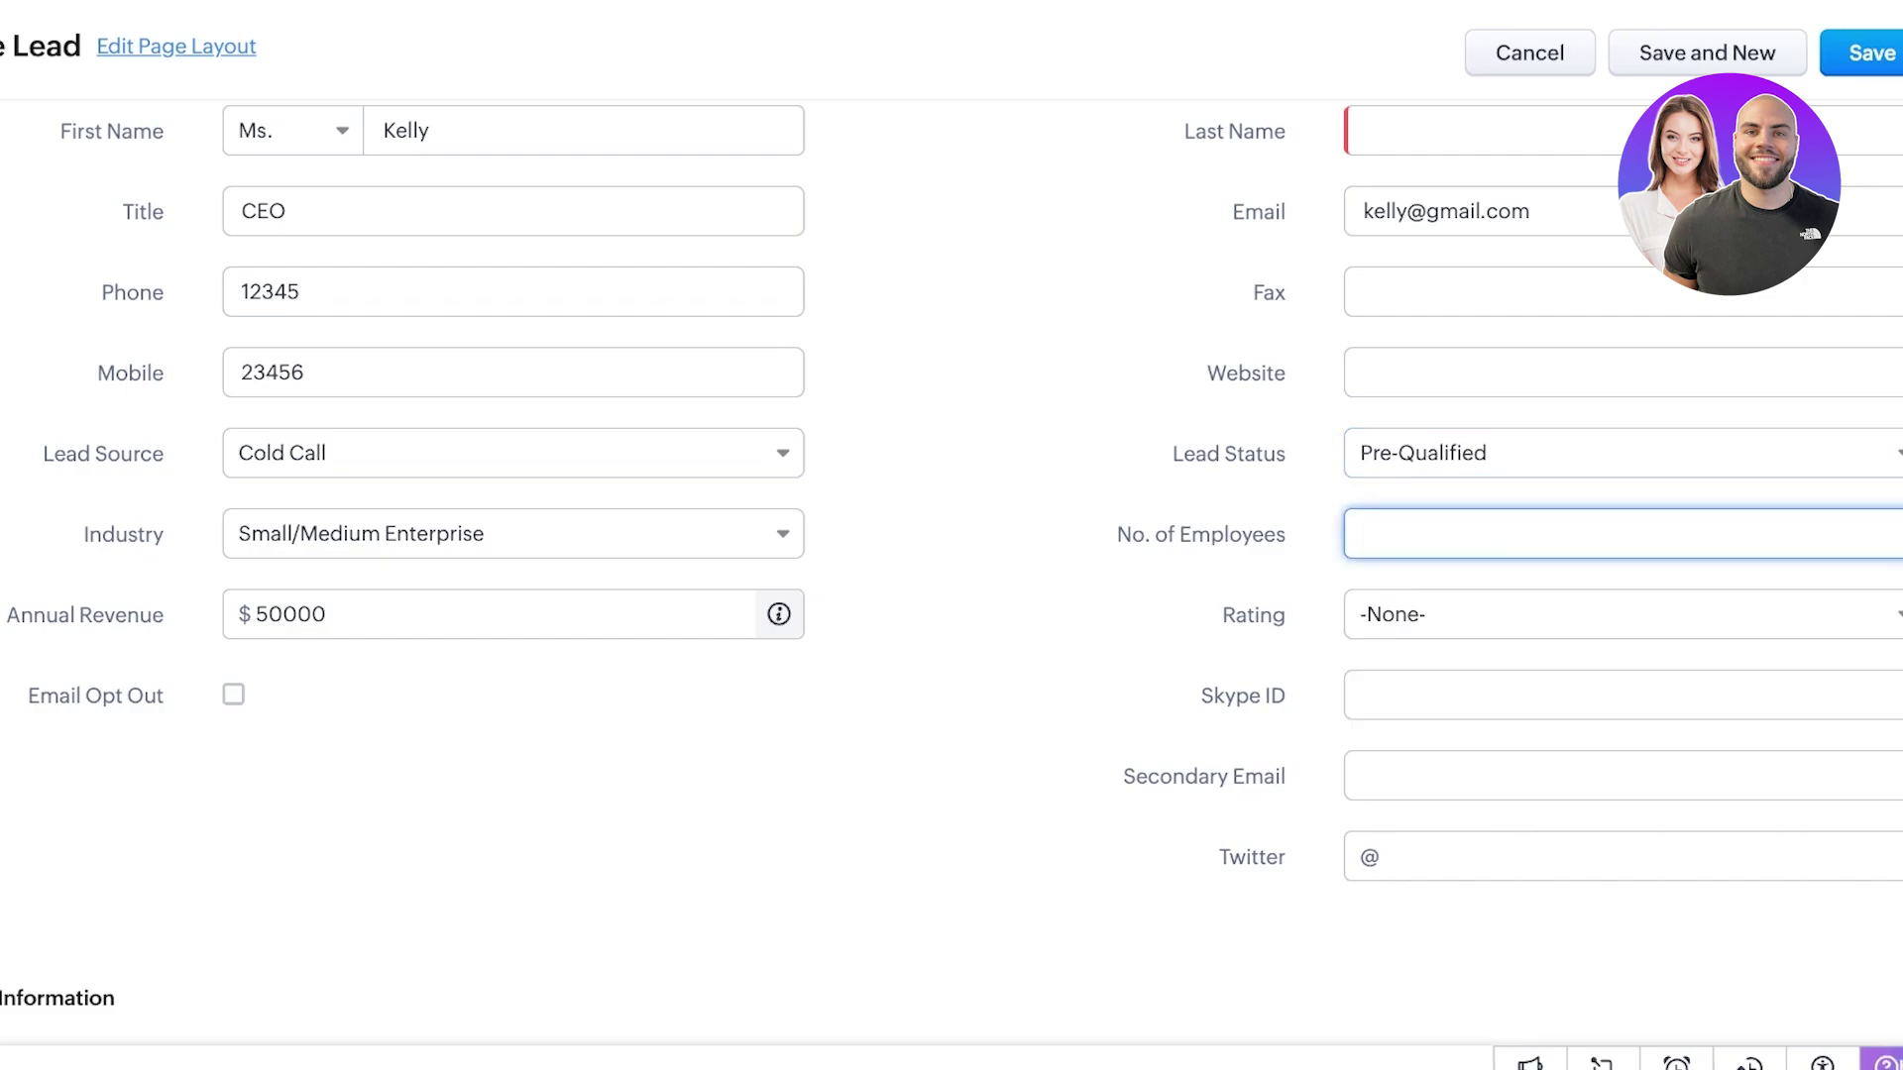
type("9")
key("Tab")
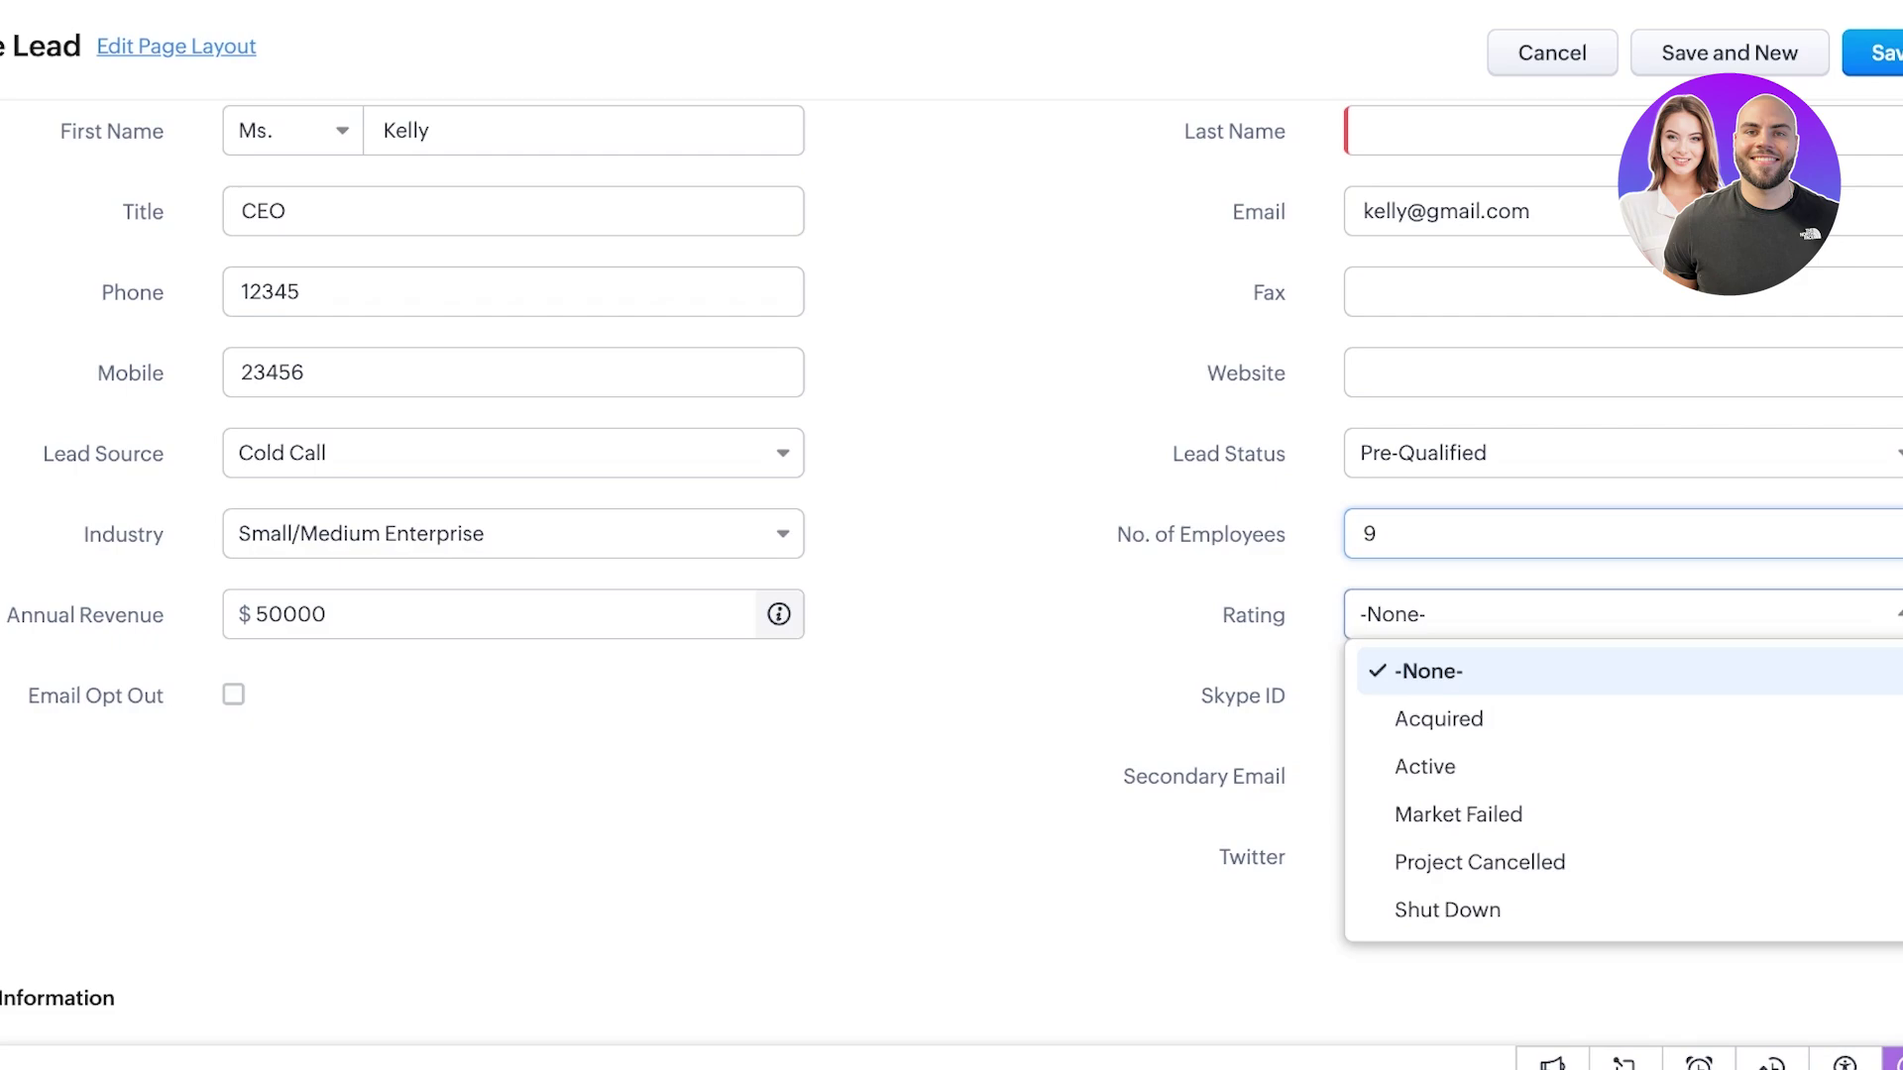
key("Escape")
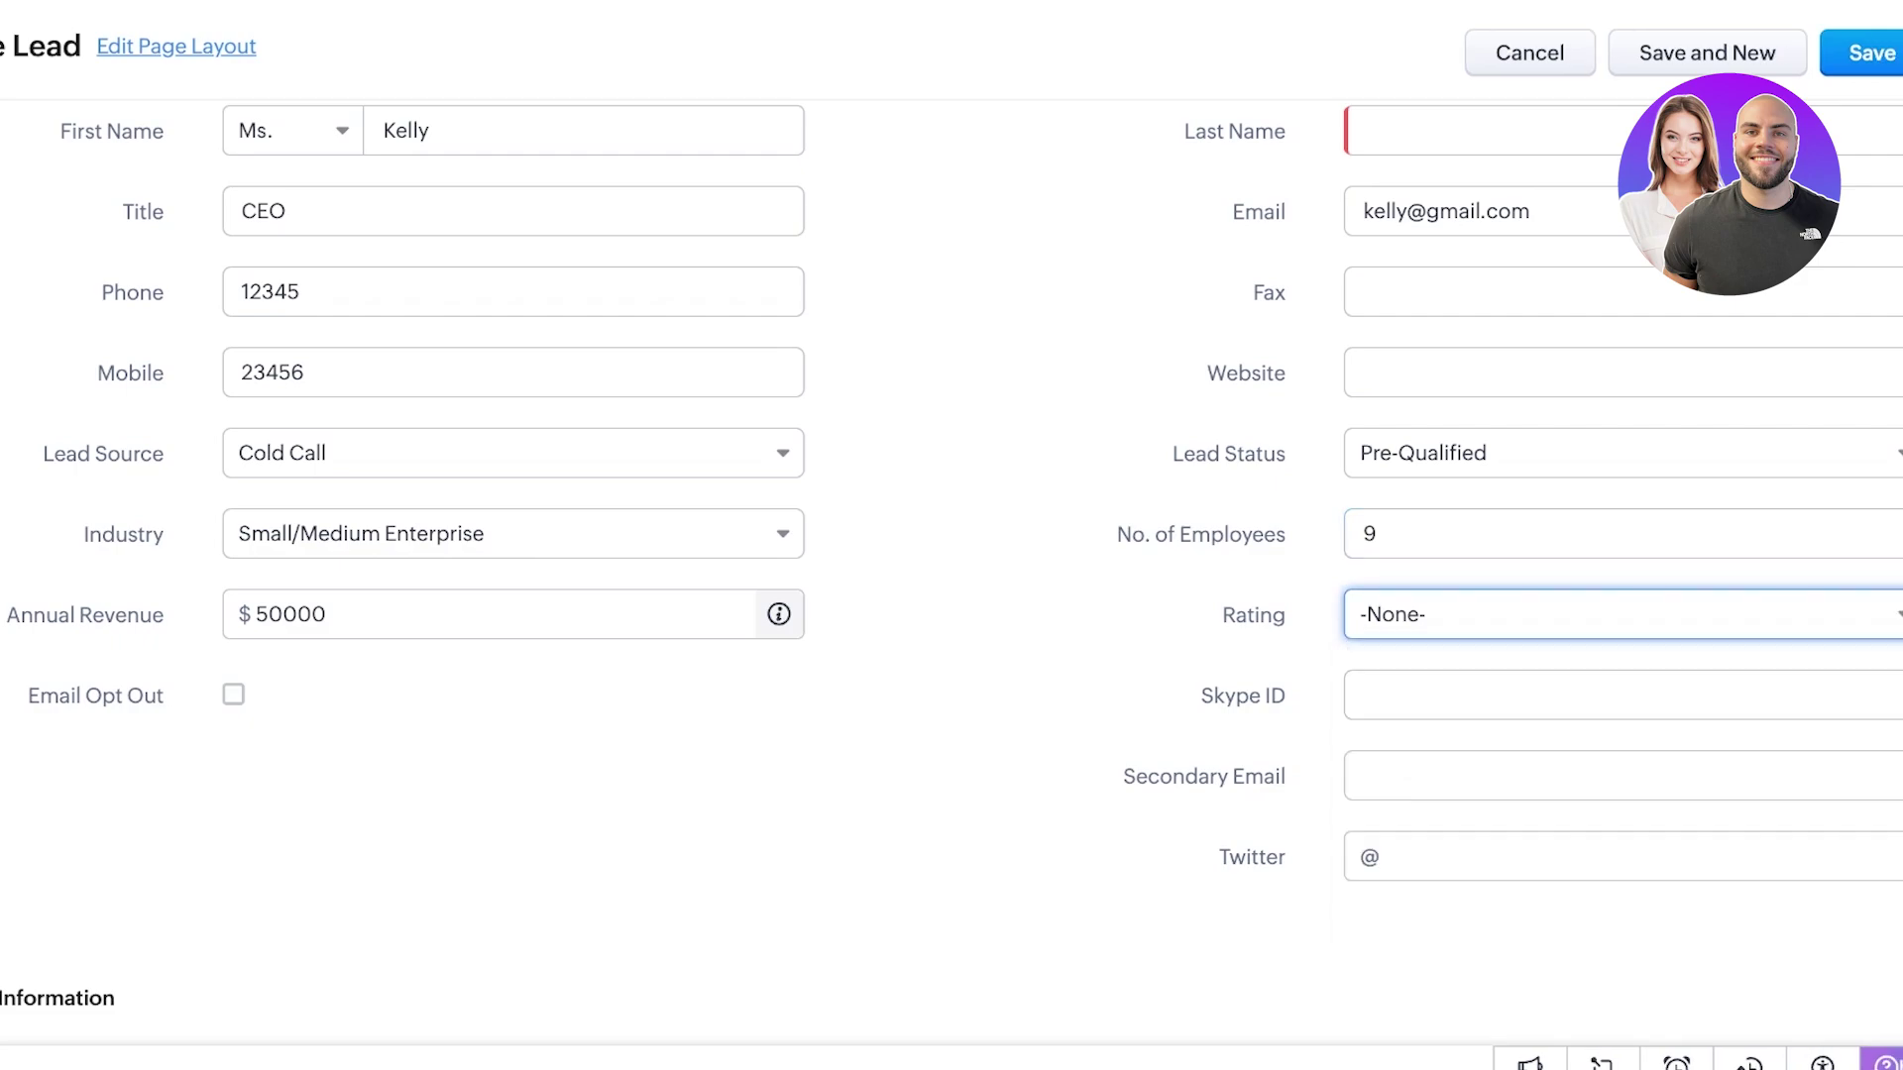
scroll(952, 555, "down", 5)
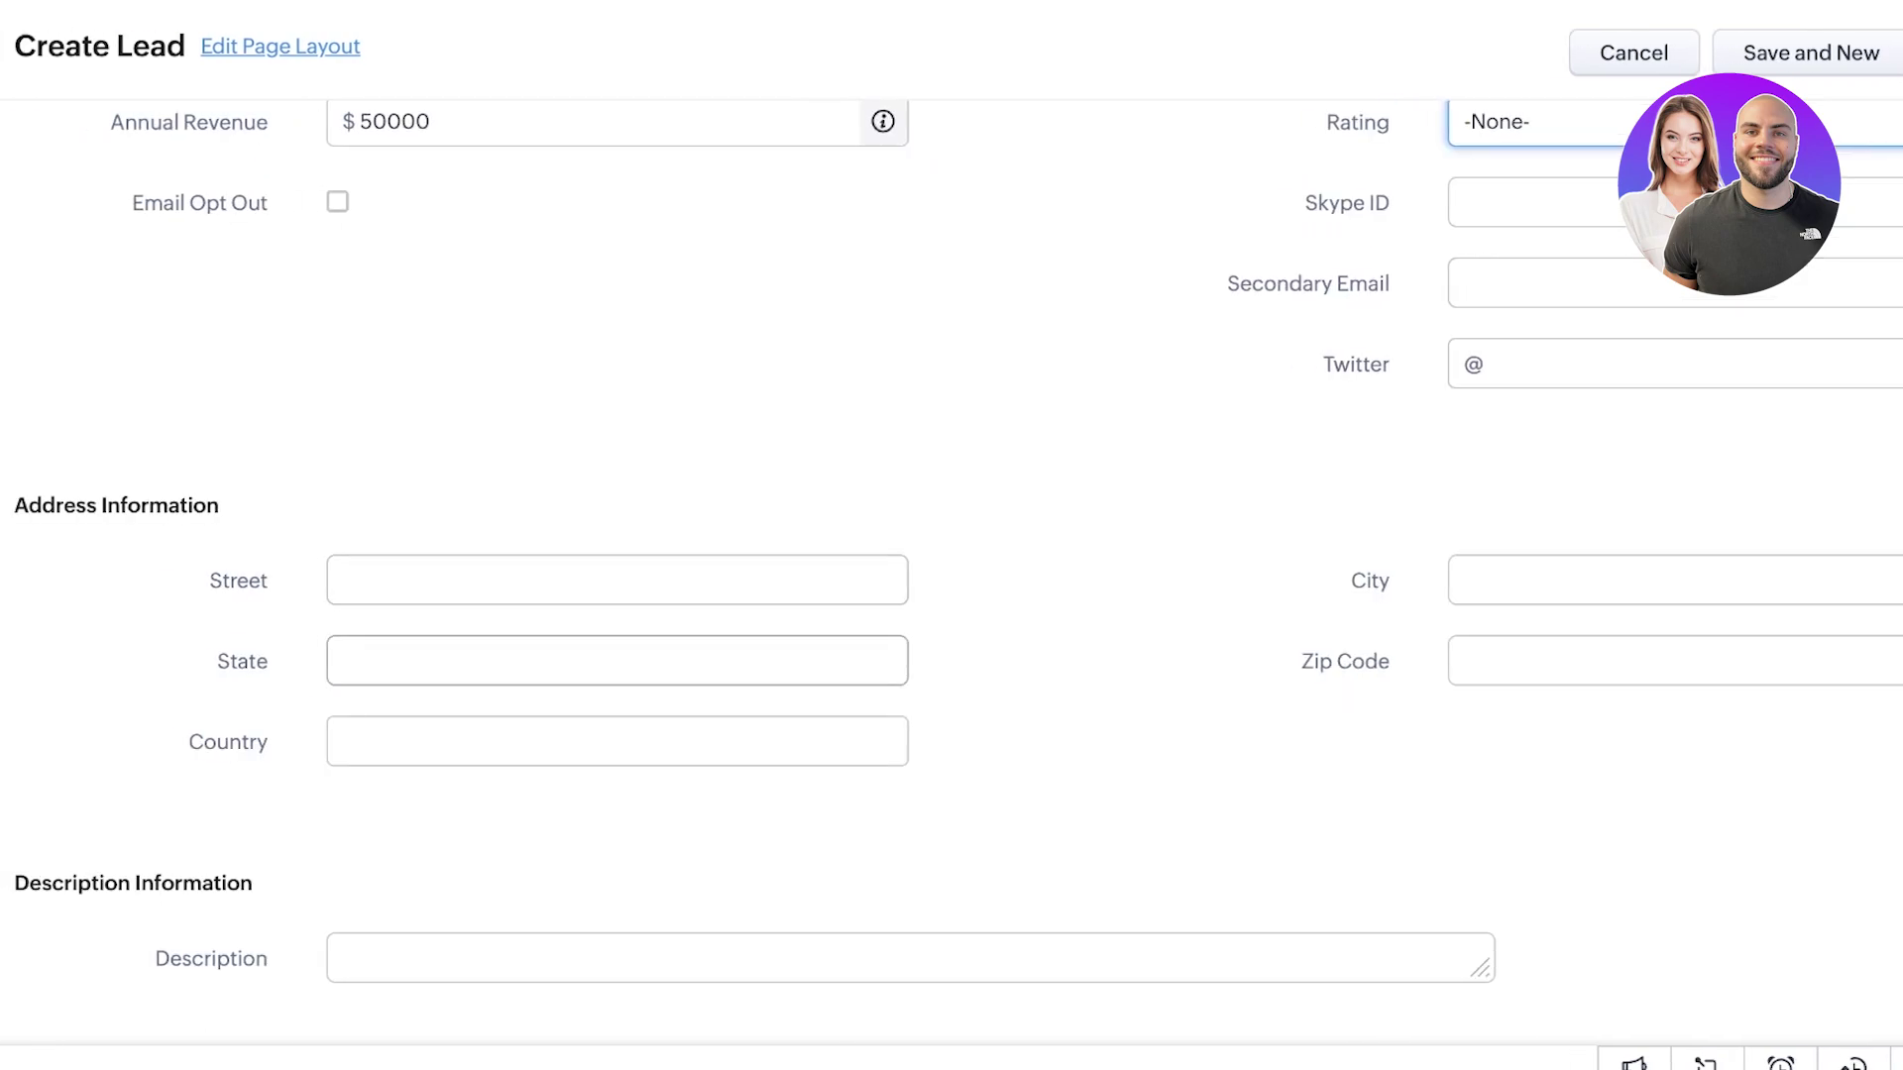
key("Return")
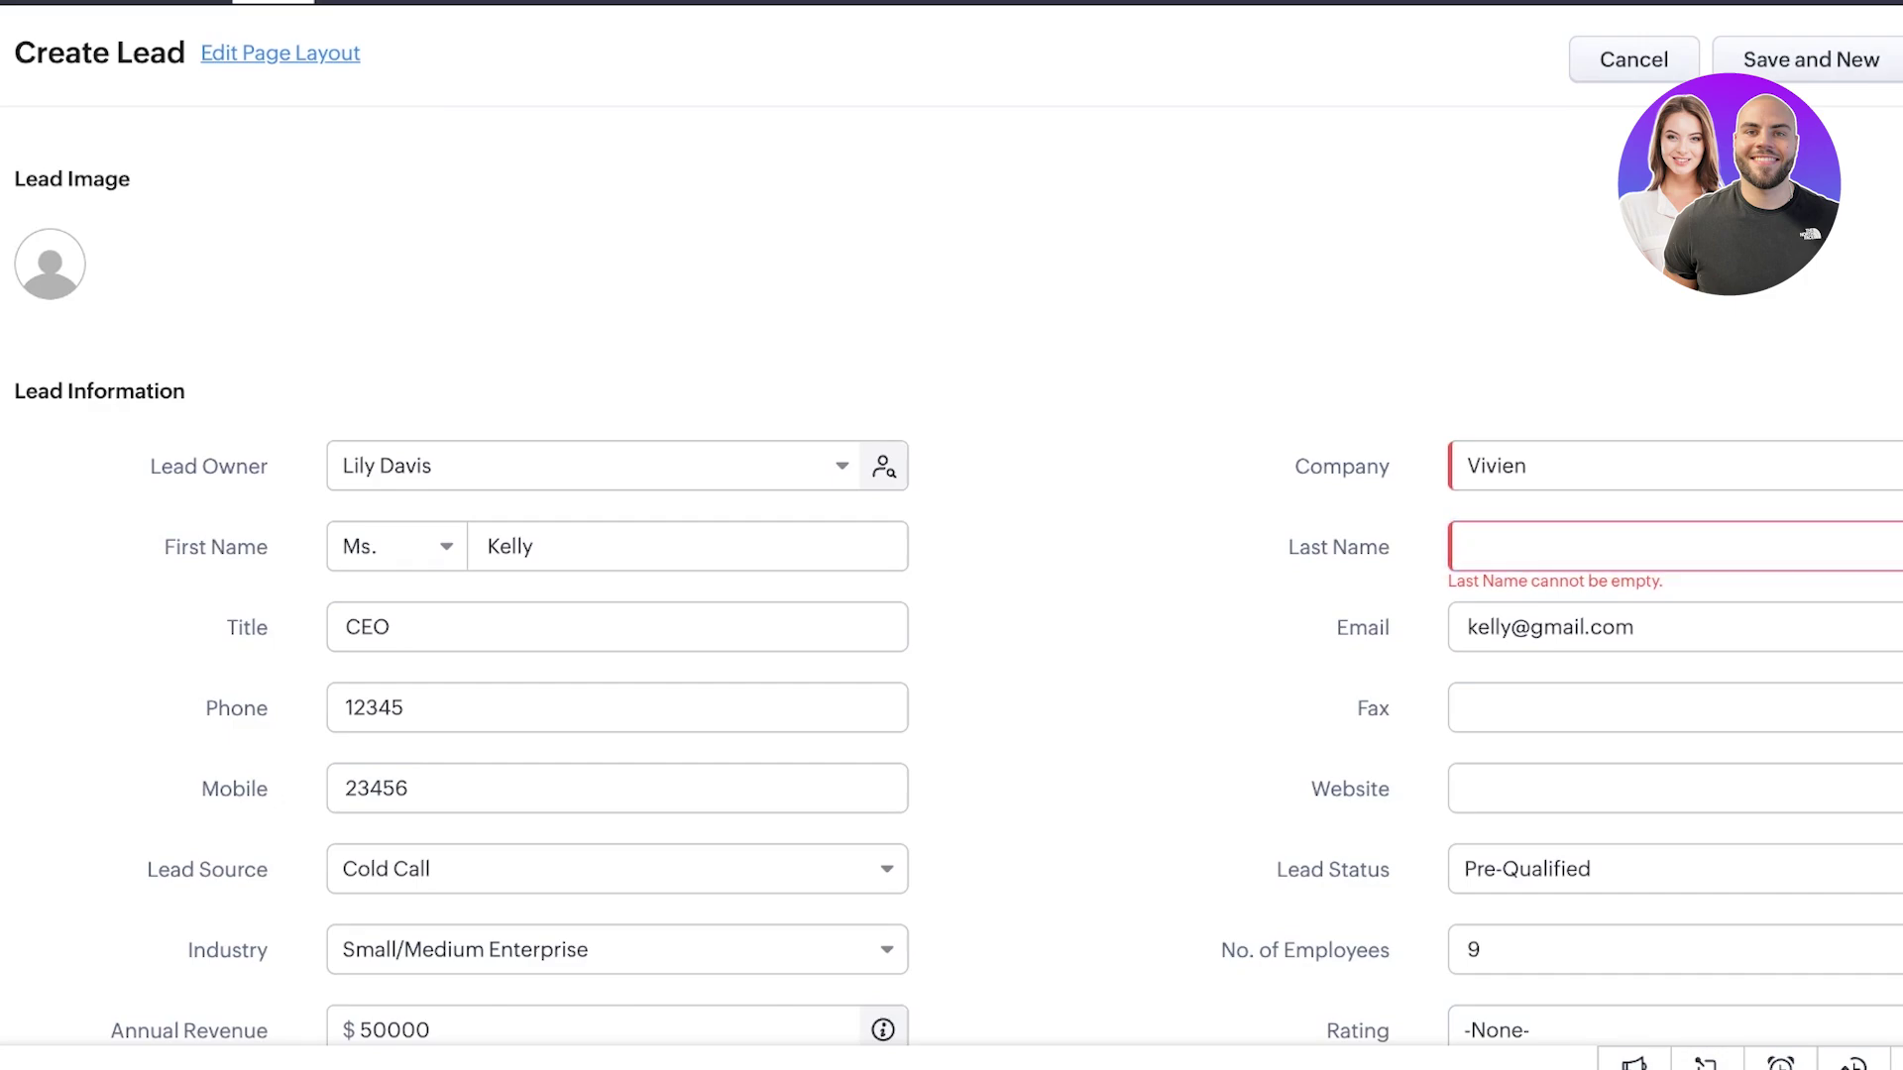
key("Return")
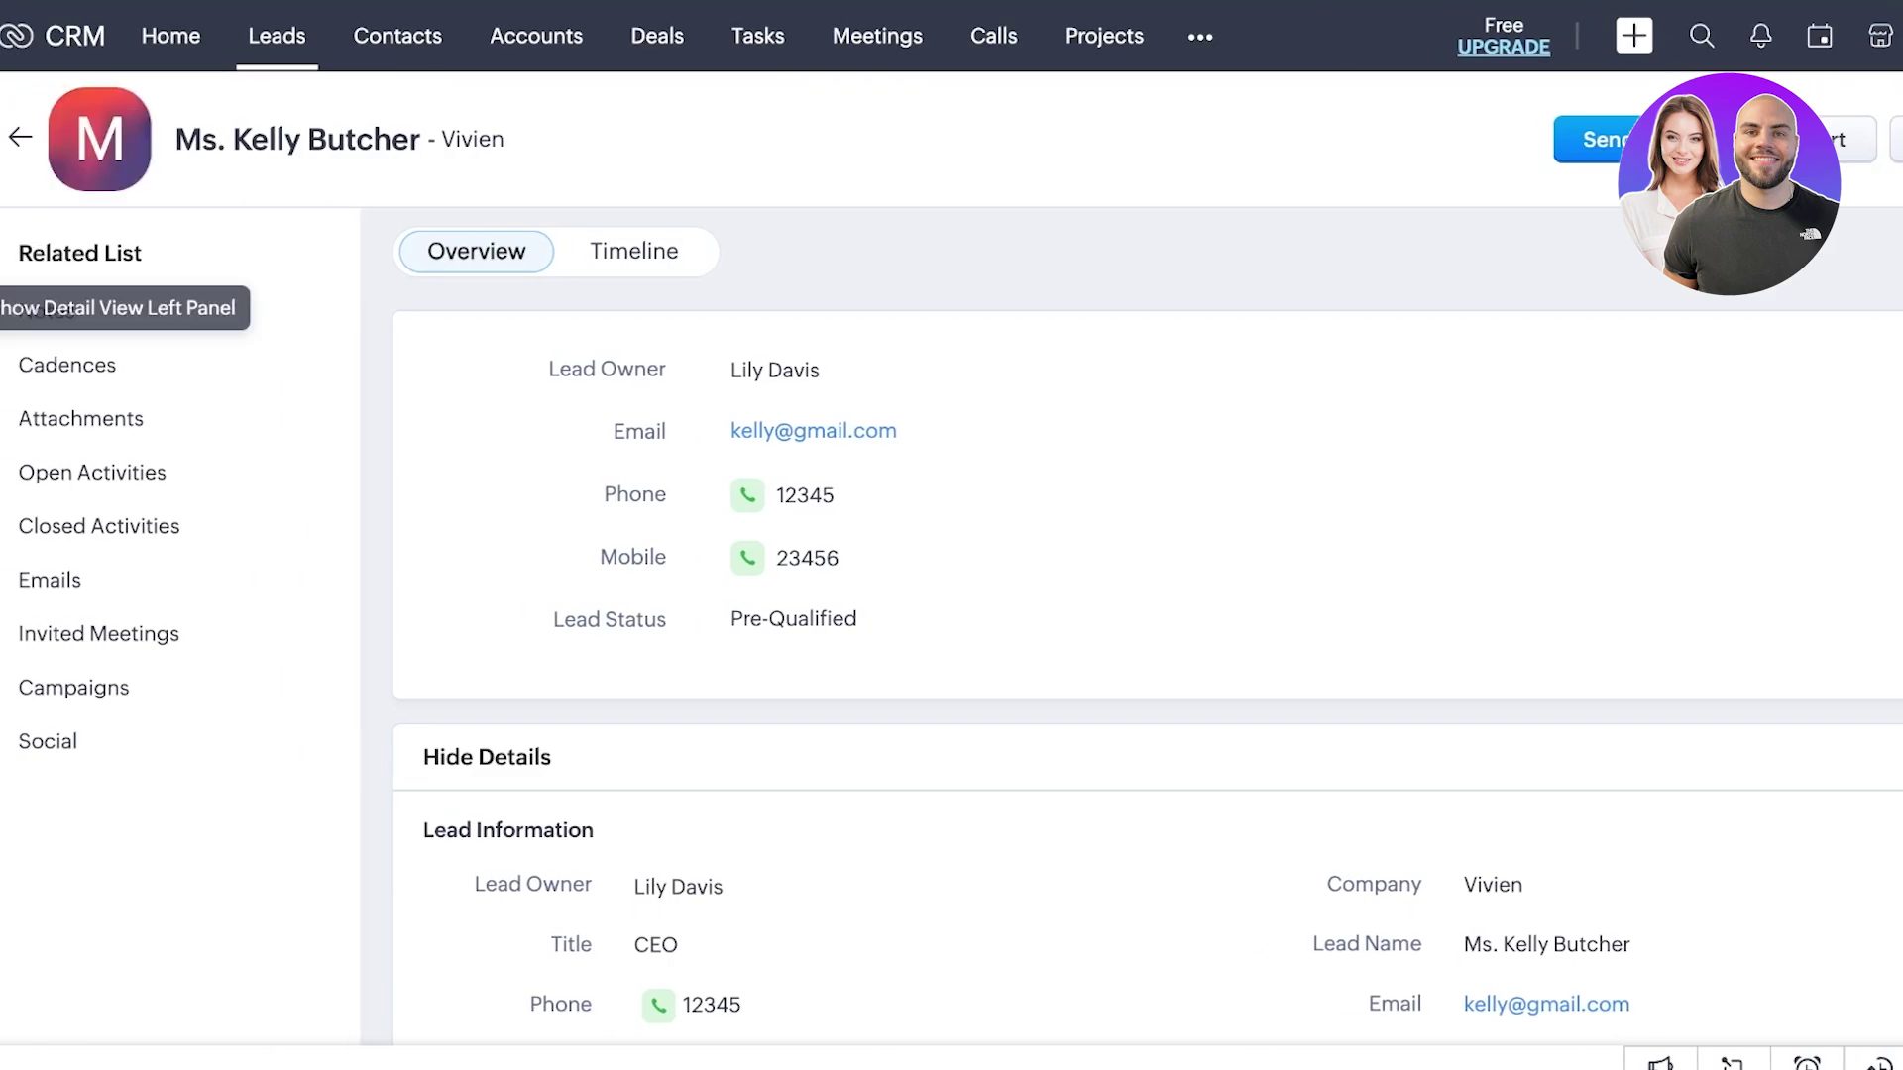
- Collapse the side panel, review the lead's Timeline history, then go to Contacts
left_click(7, 309)
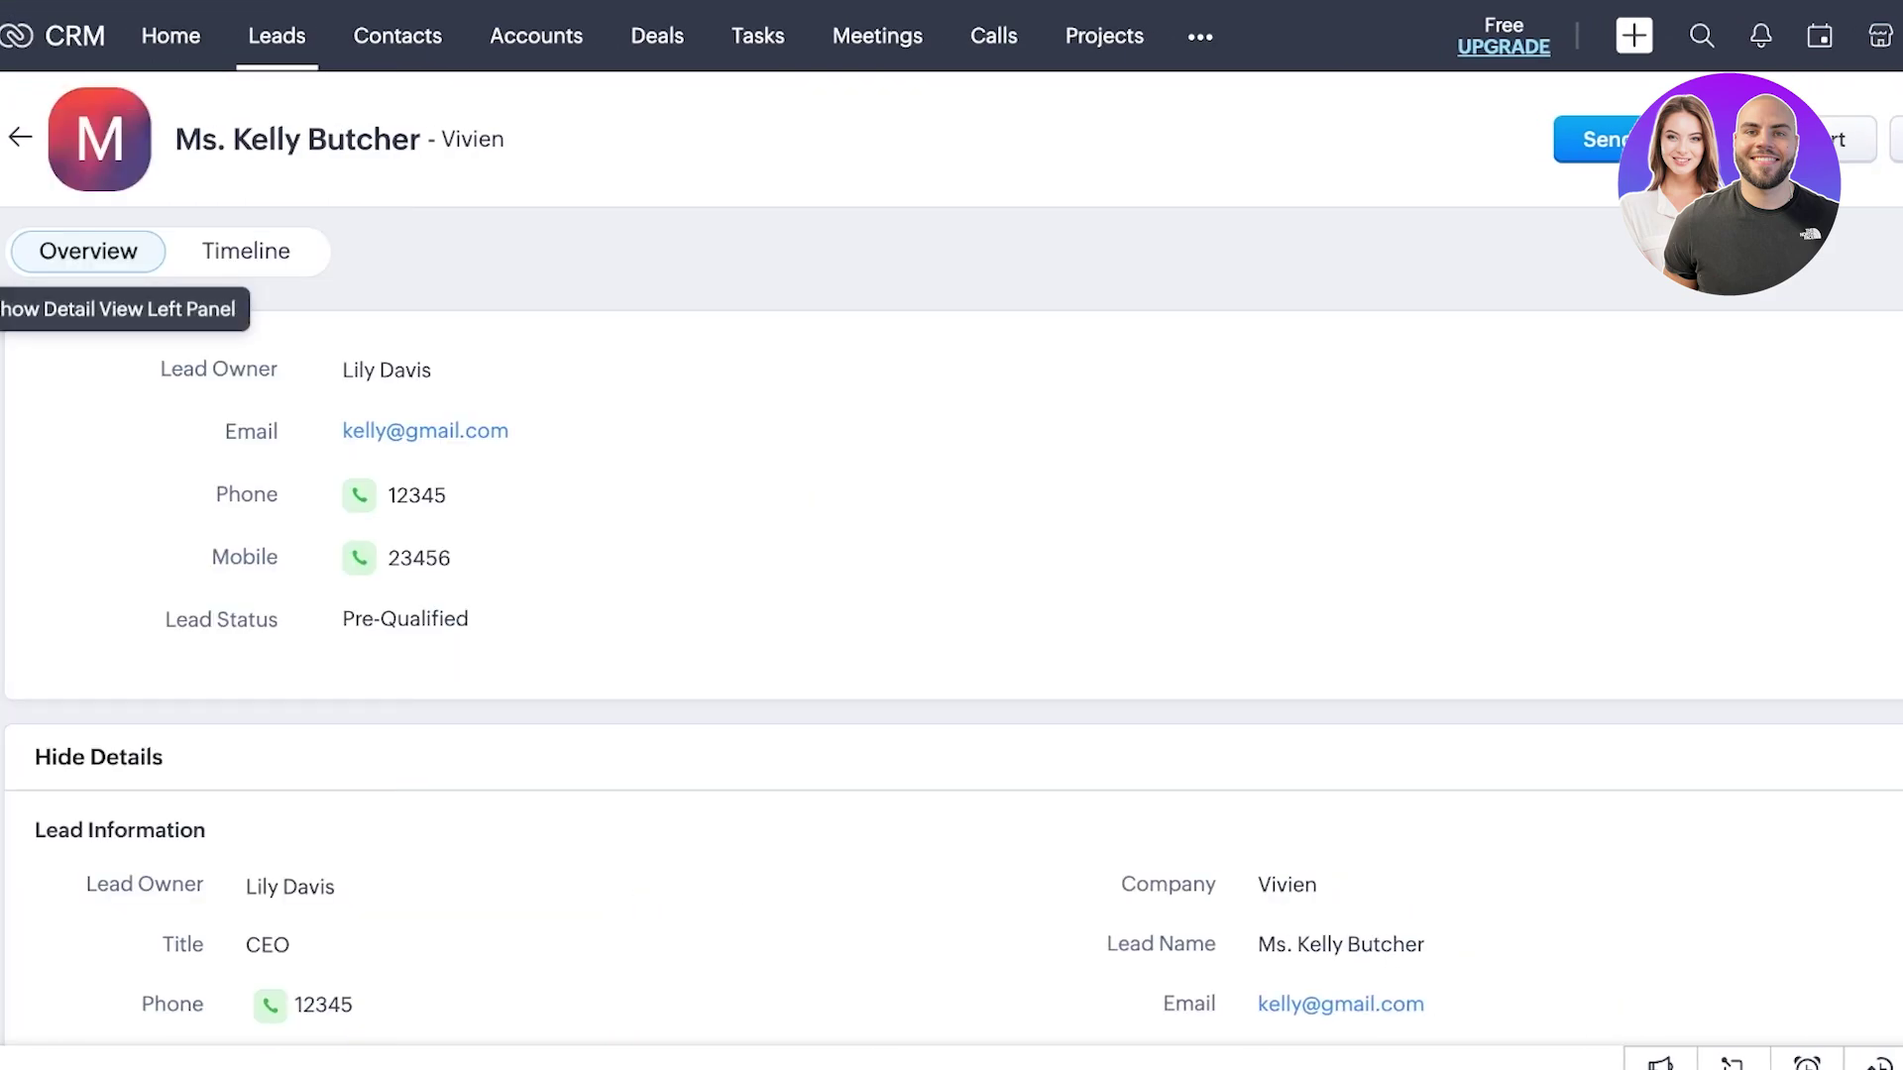
scroll(951, 645, "down", 10)
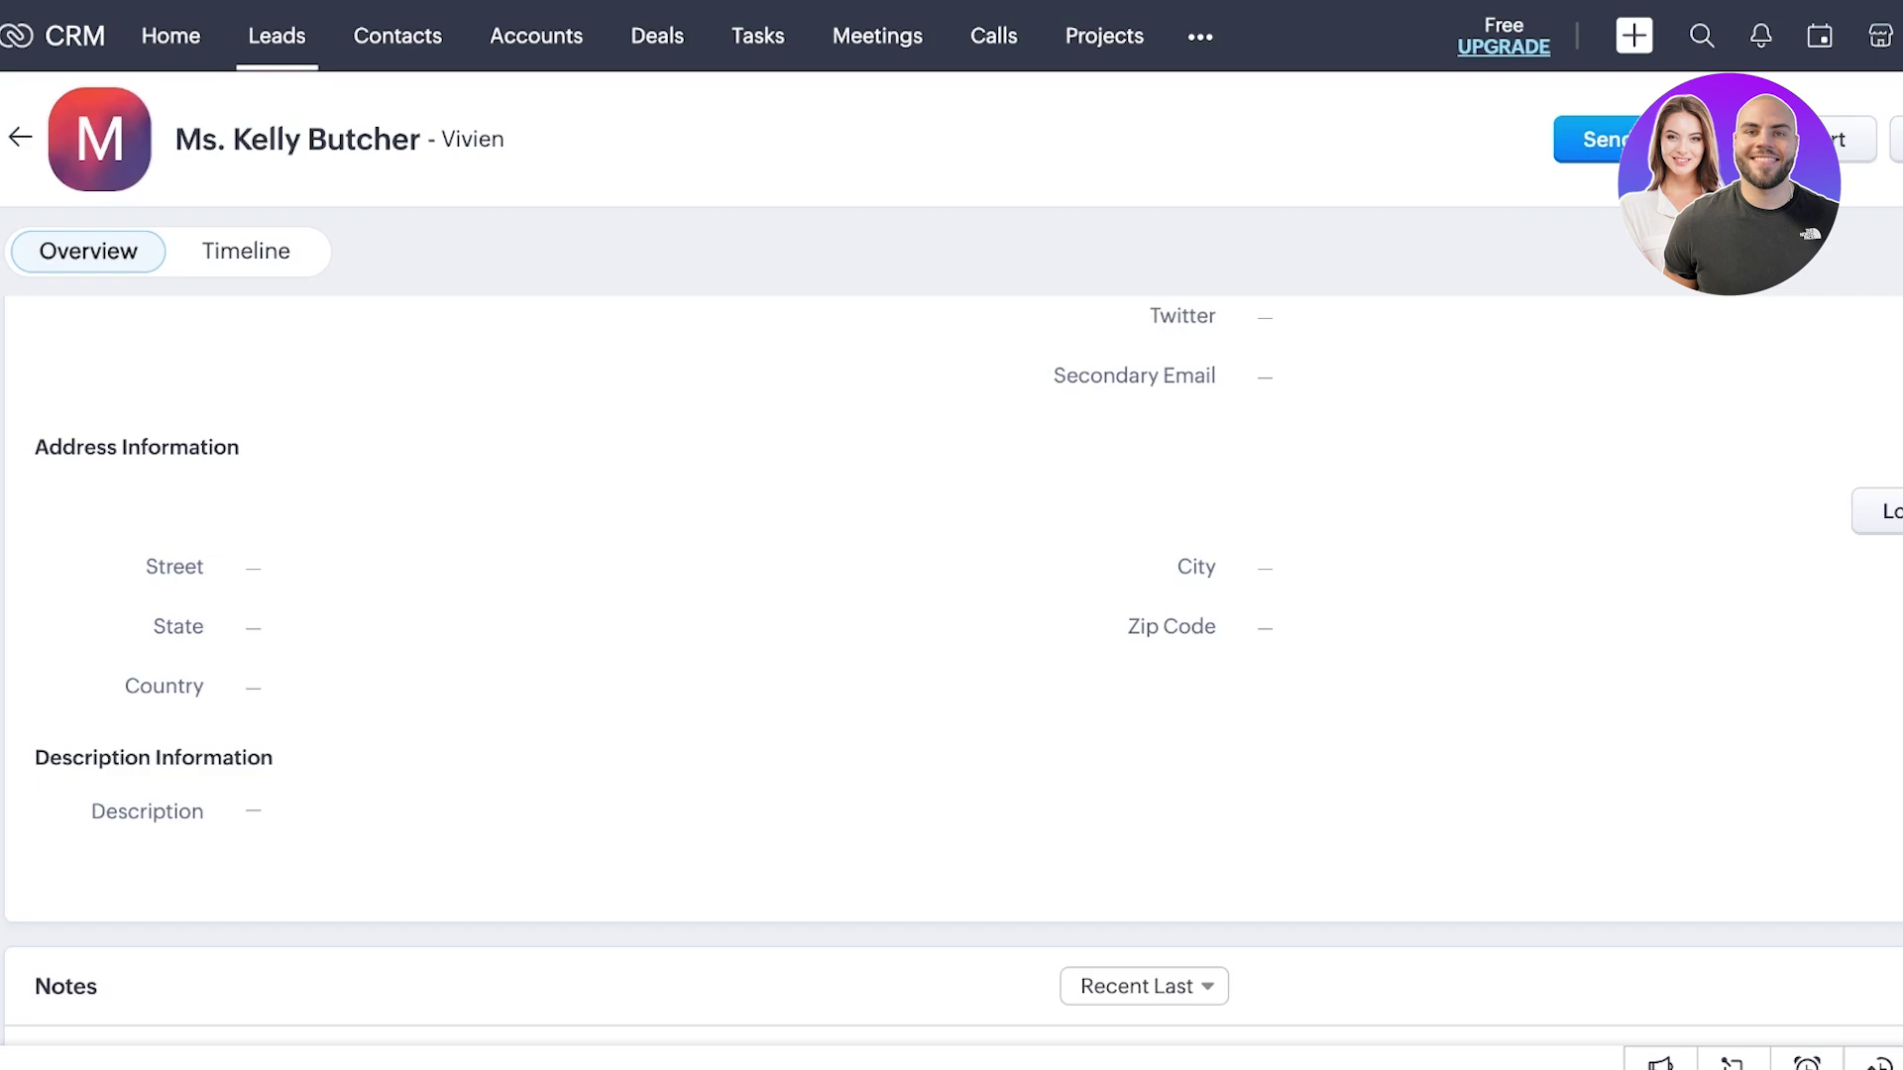
left_click(246, 251)
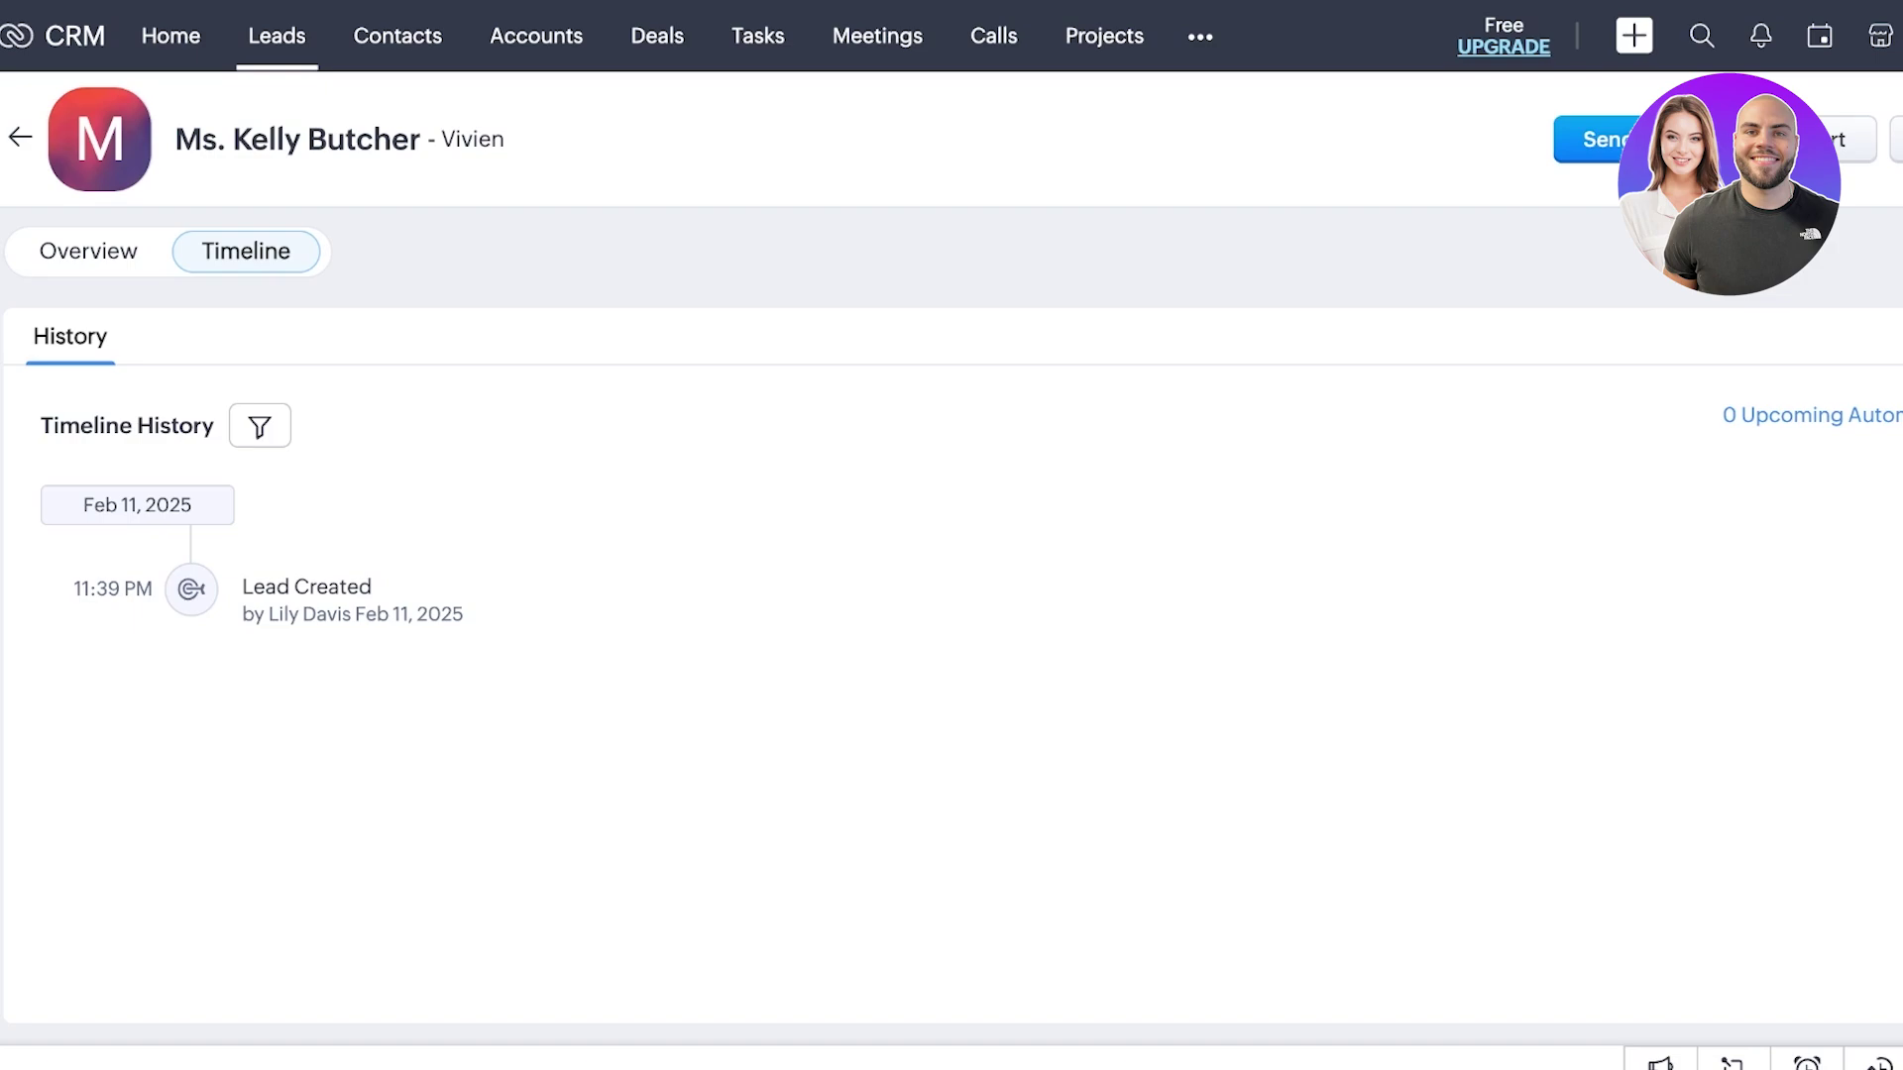
left_click(397, 36)
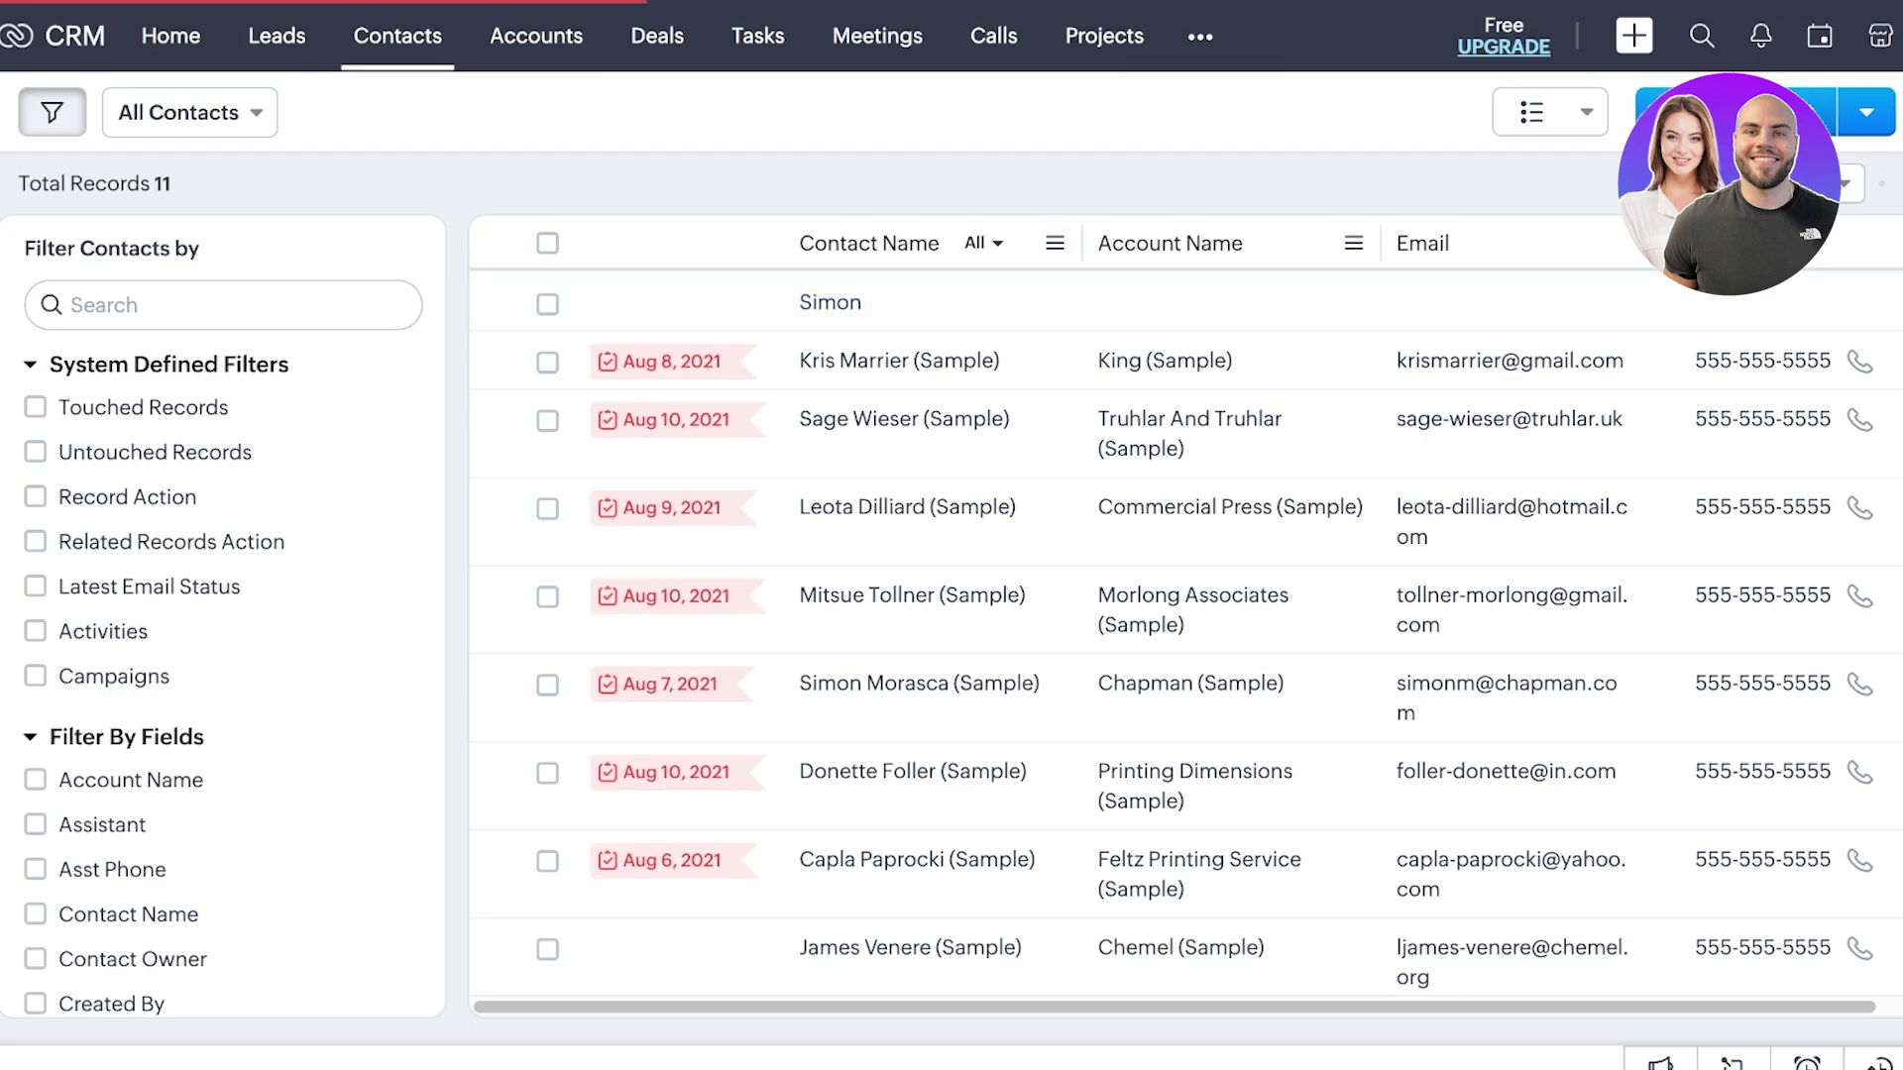
- Scroll through the blank Create Contact form without filling it, then switch to Accounts
scroll(951, 555, "down", 10)
scroll(952, 555, "up", 10)
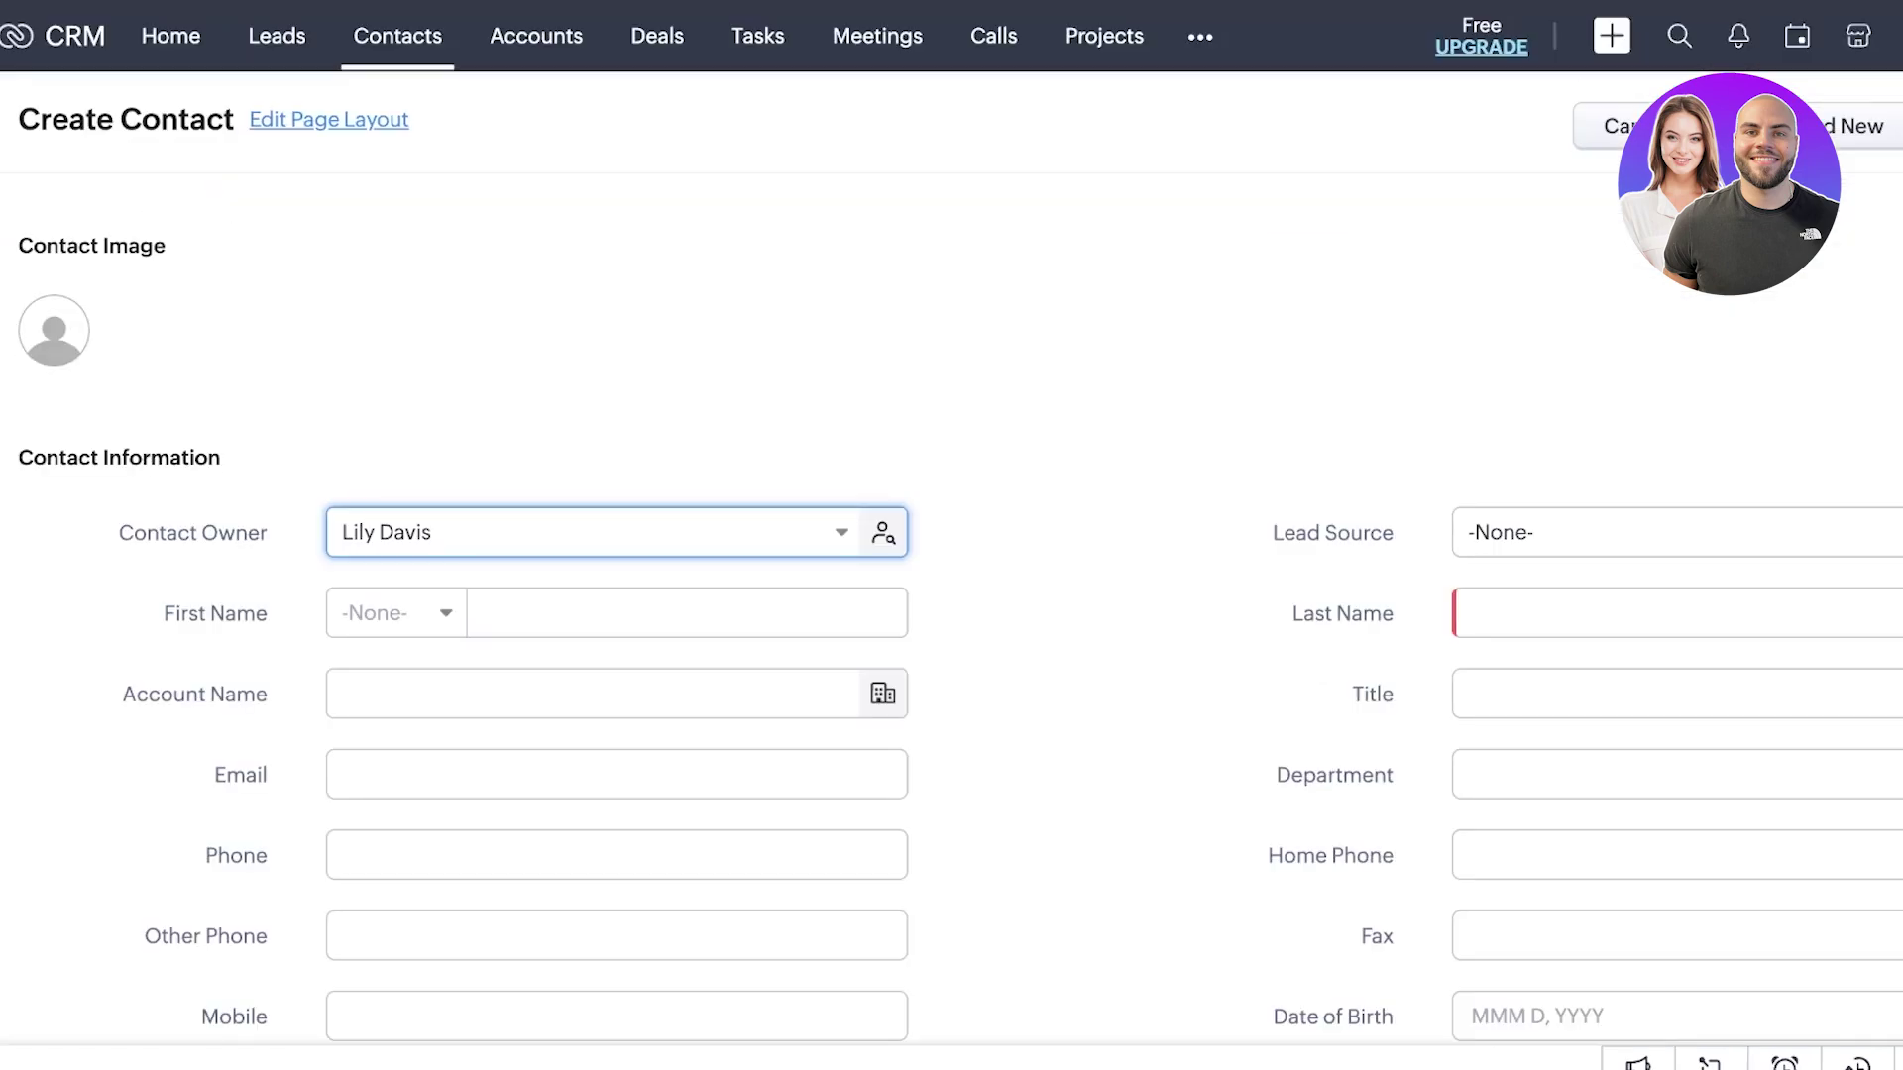
scroll(951, 555, "down", 2)
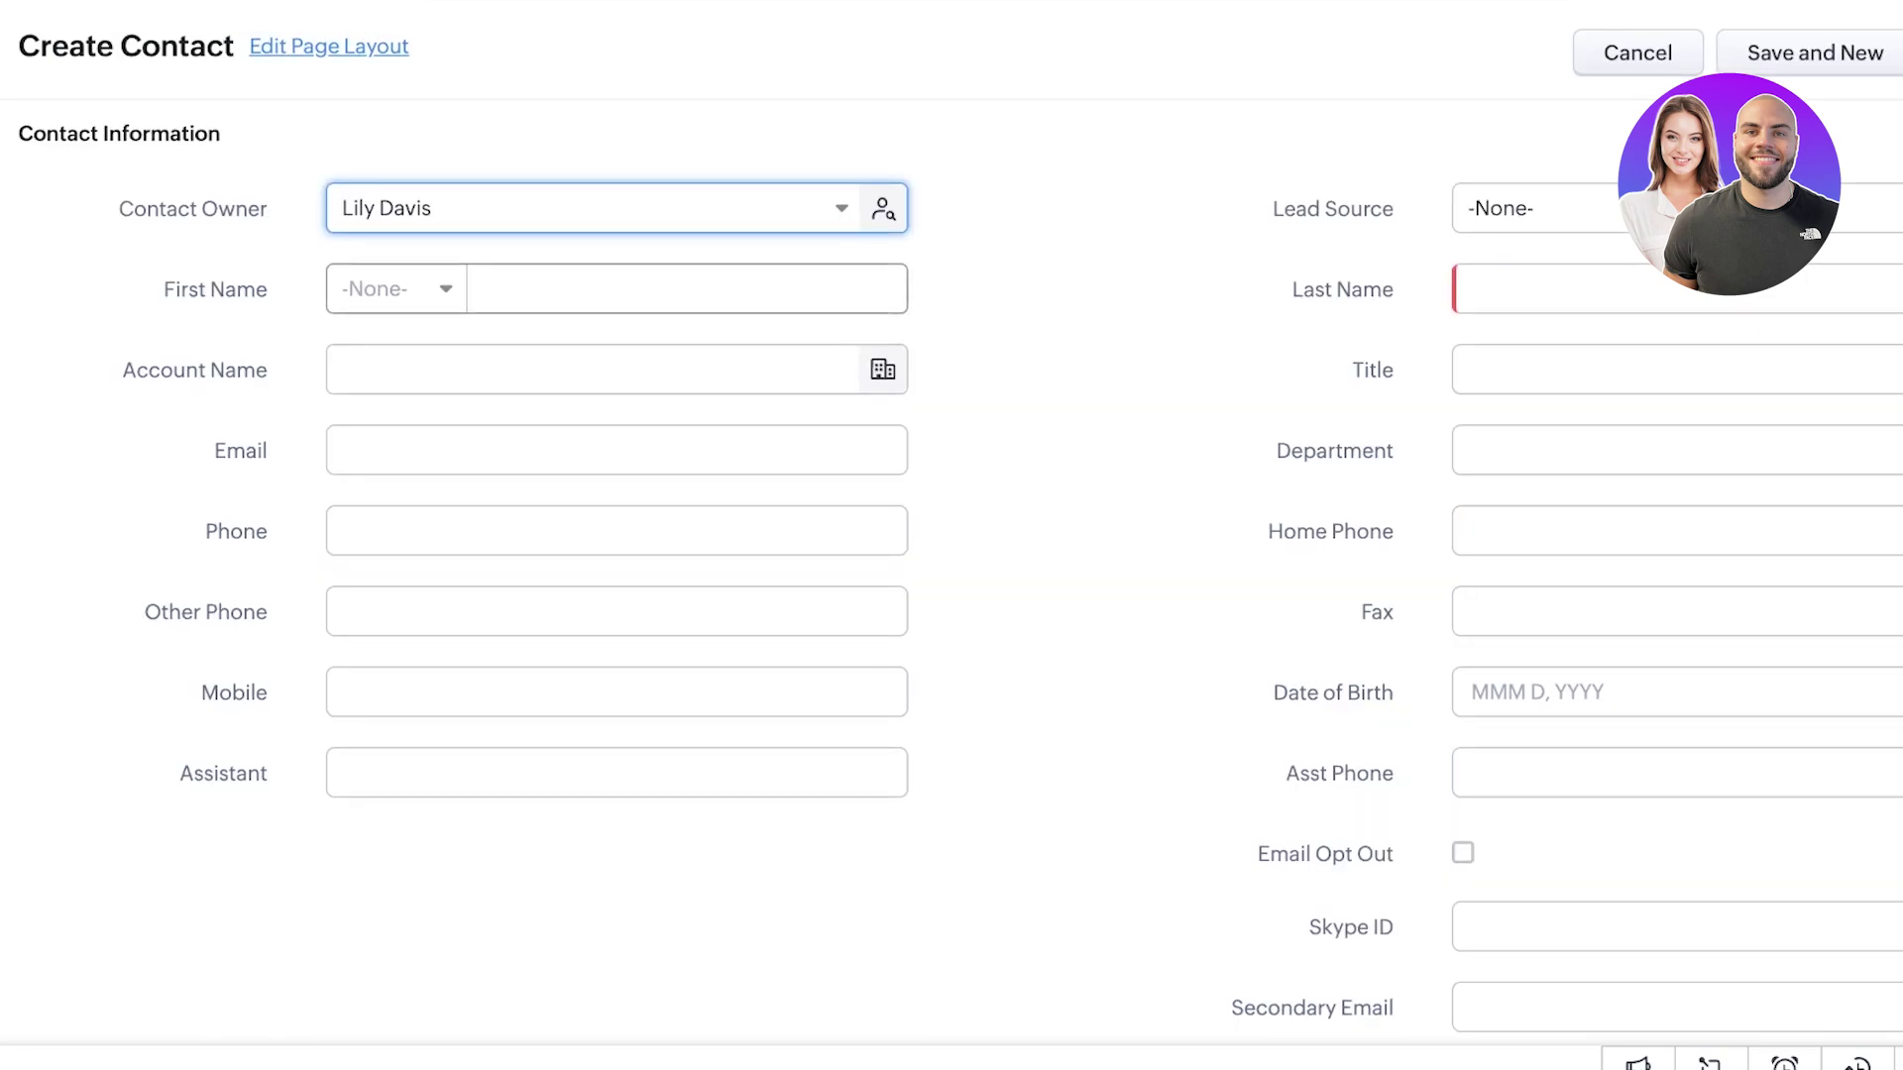
scroll(951, 555, "down", 1)
scroll(952, 555, "up", 3)
scroll(952, 555, "down", 3)
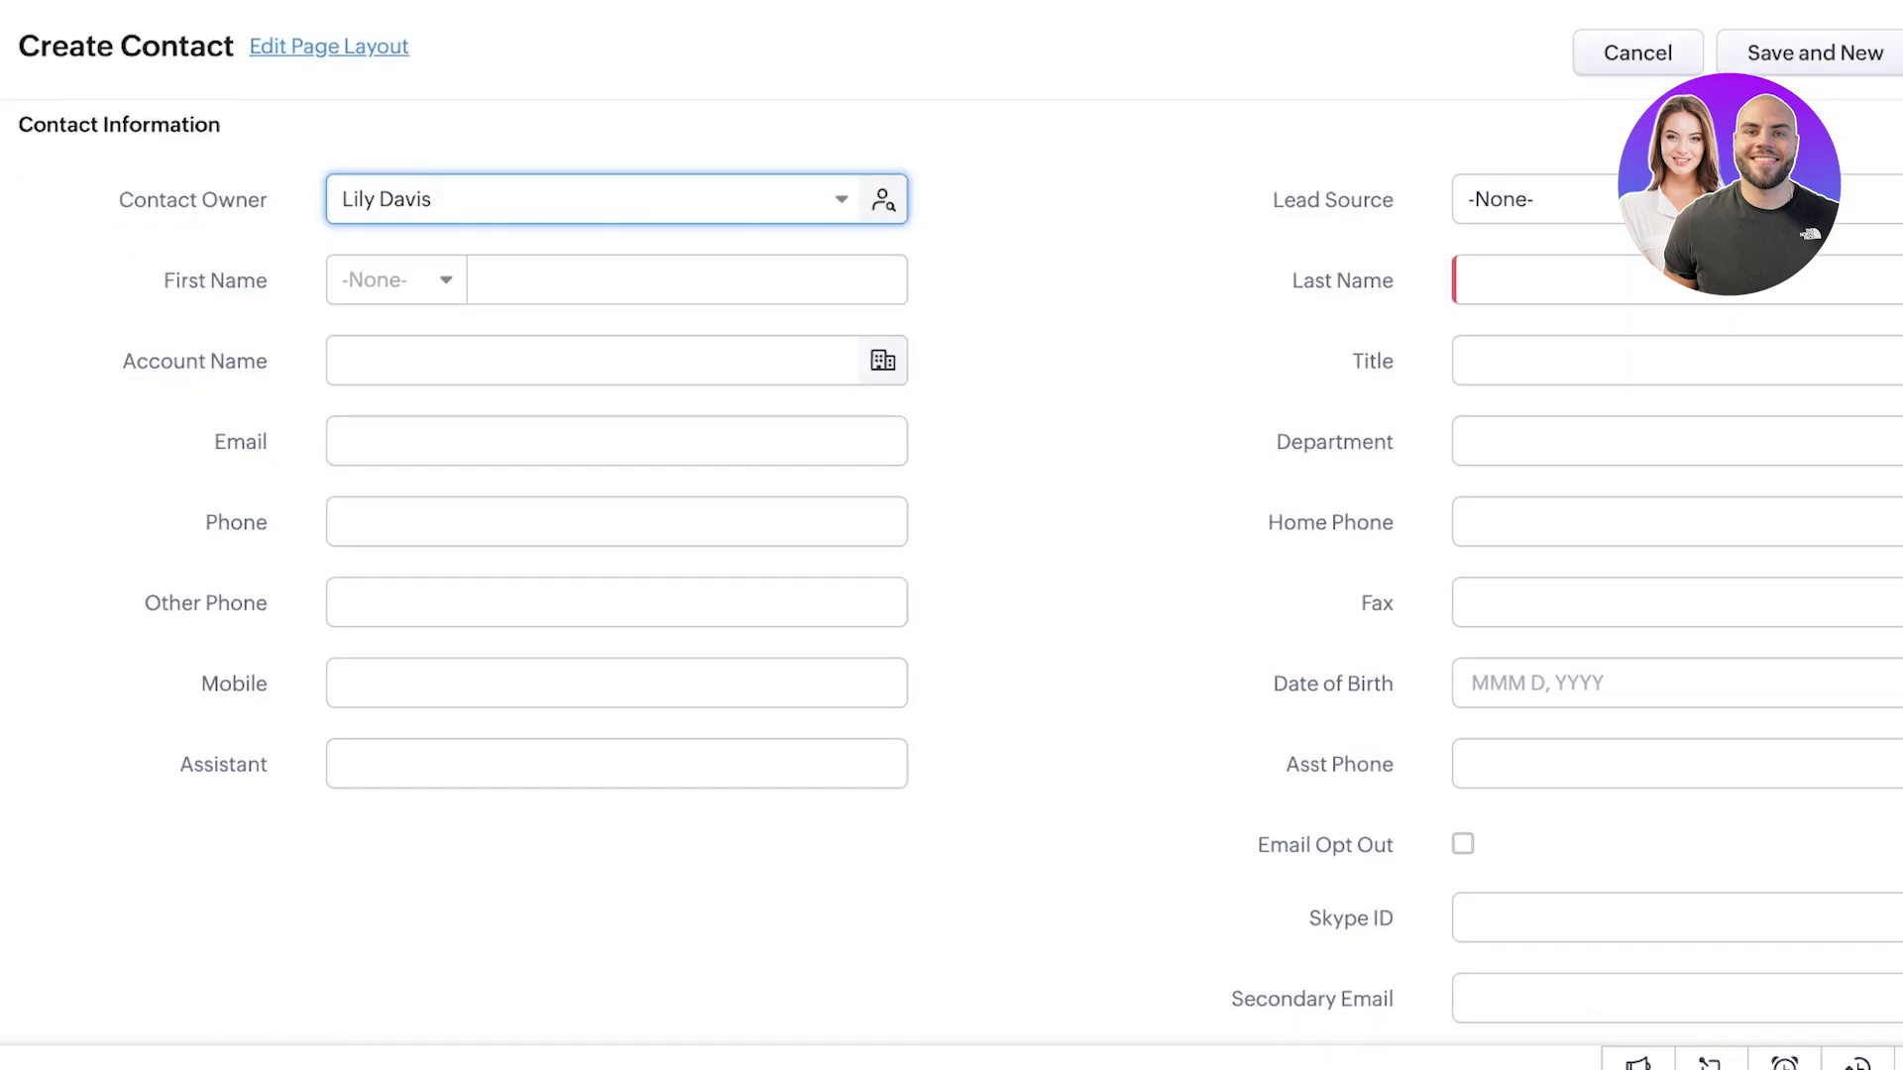
scroll(951, 555, "up", 1)
scroll(951, 555, "up", 1)
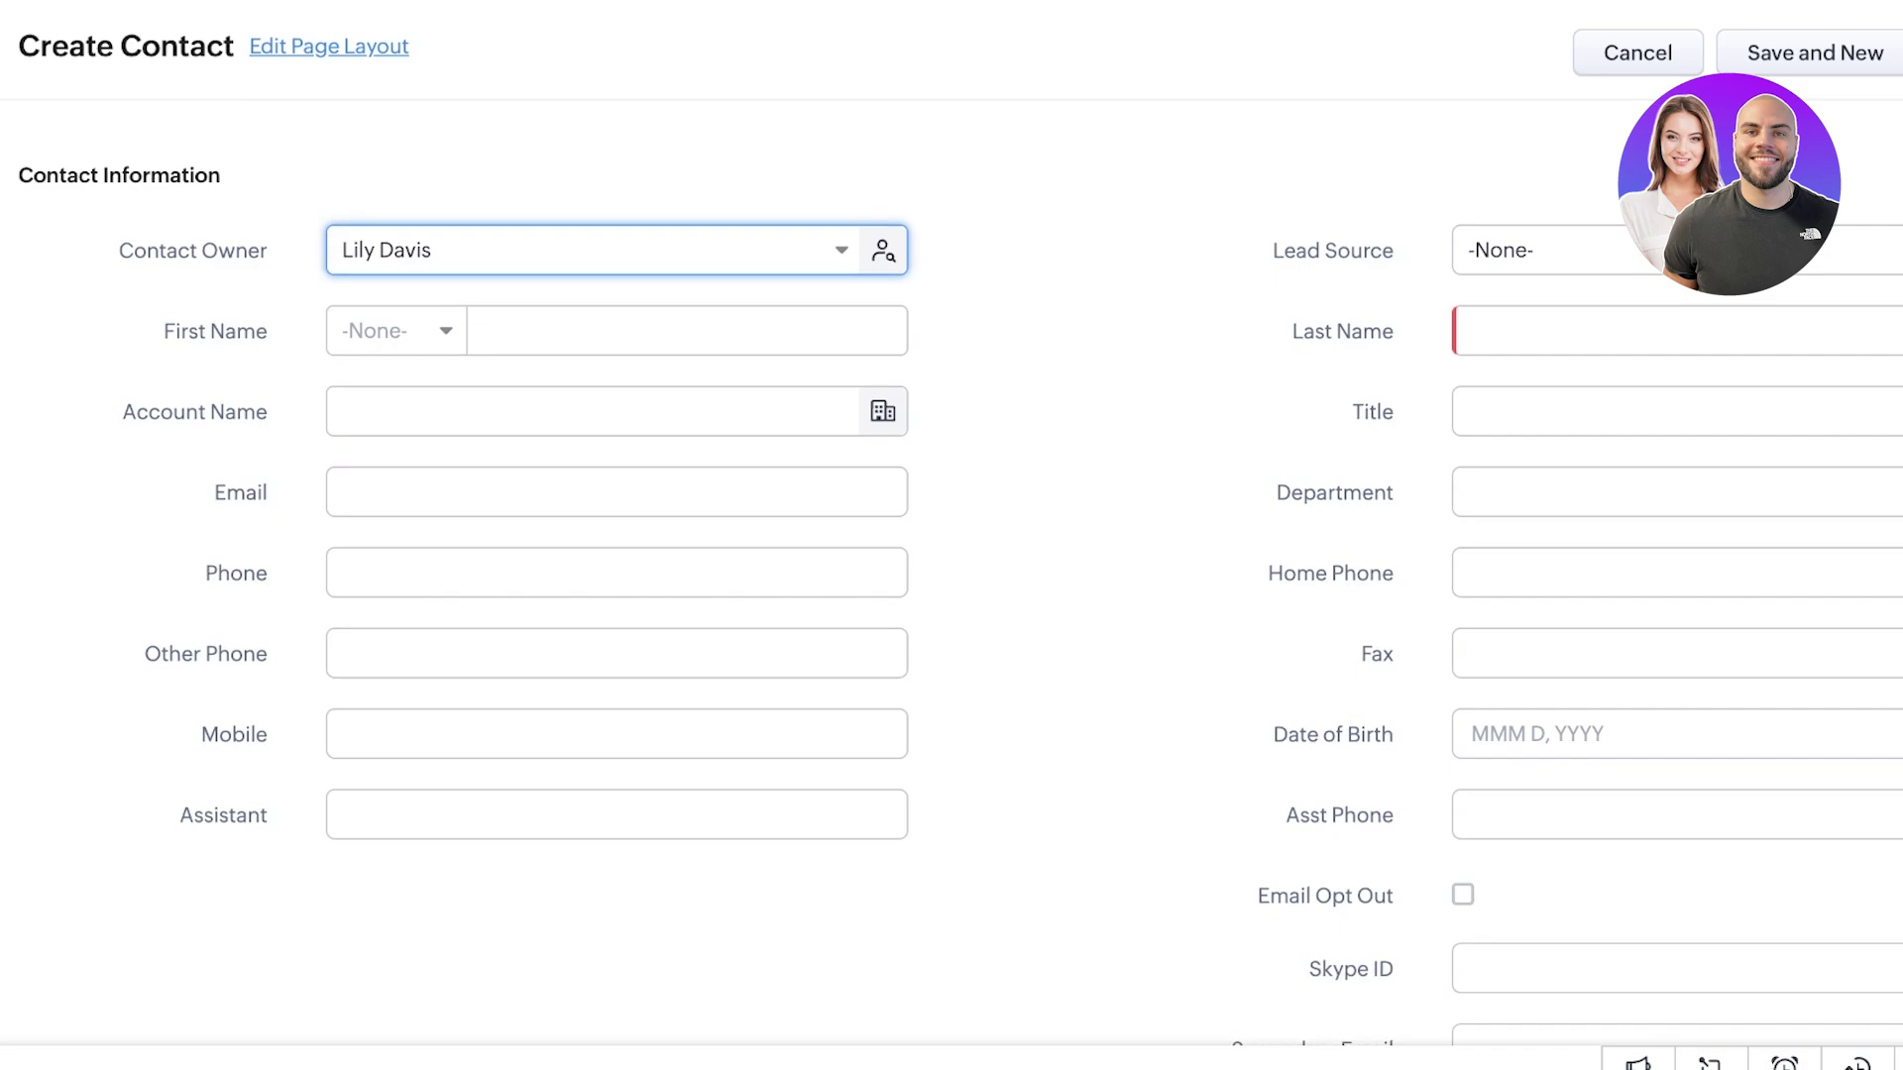
scroll(951, 555, "down", 10)
scroll(951, 555, "up", 10)
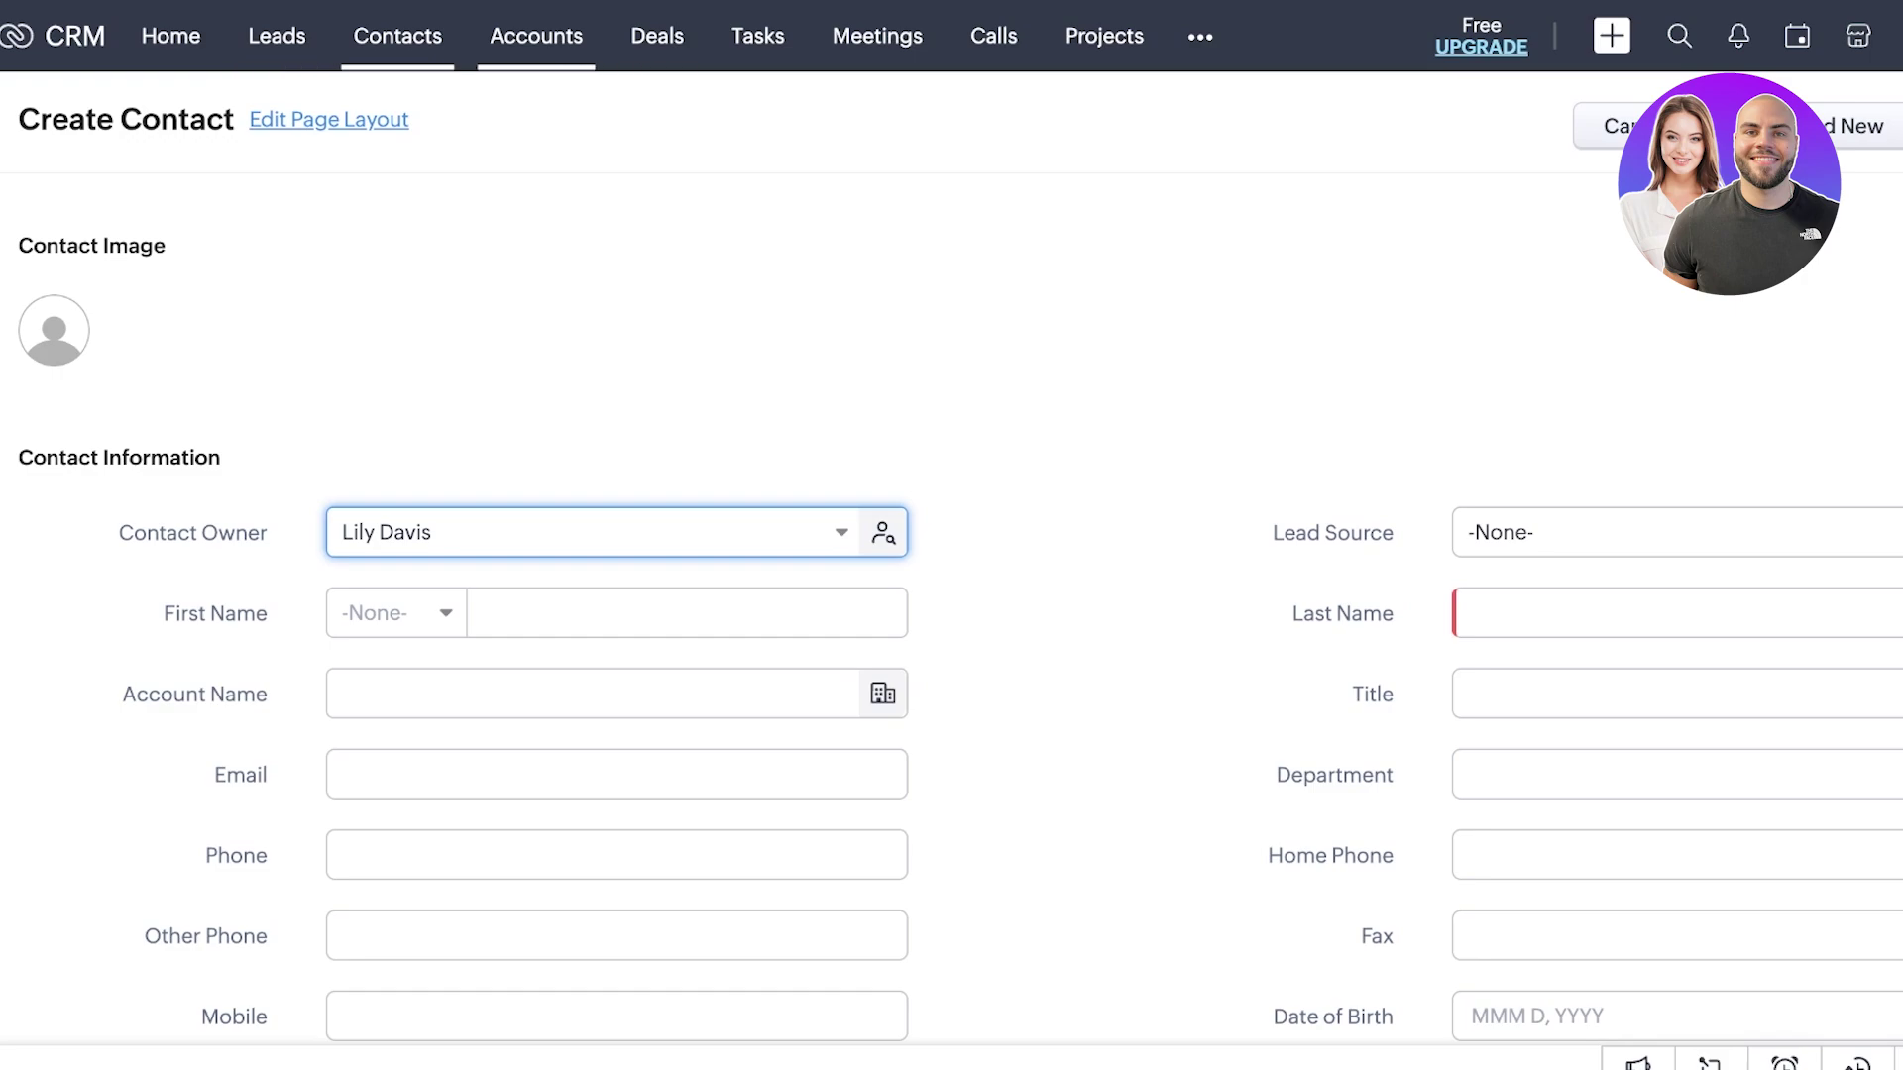
scroll(951, 575, "down", 7)
scroll(951, 575, "up", 7)
left_click(536, 35)
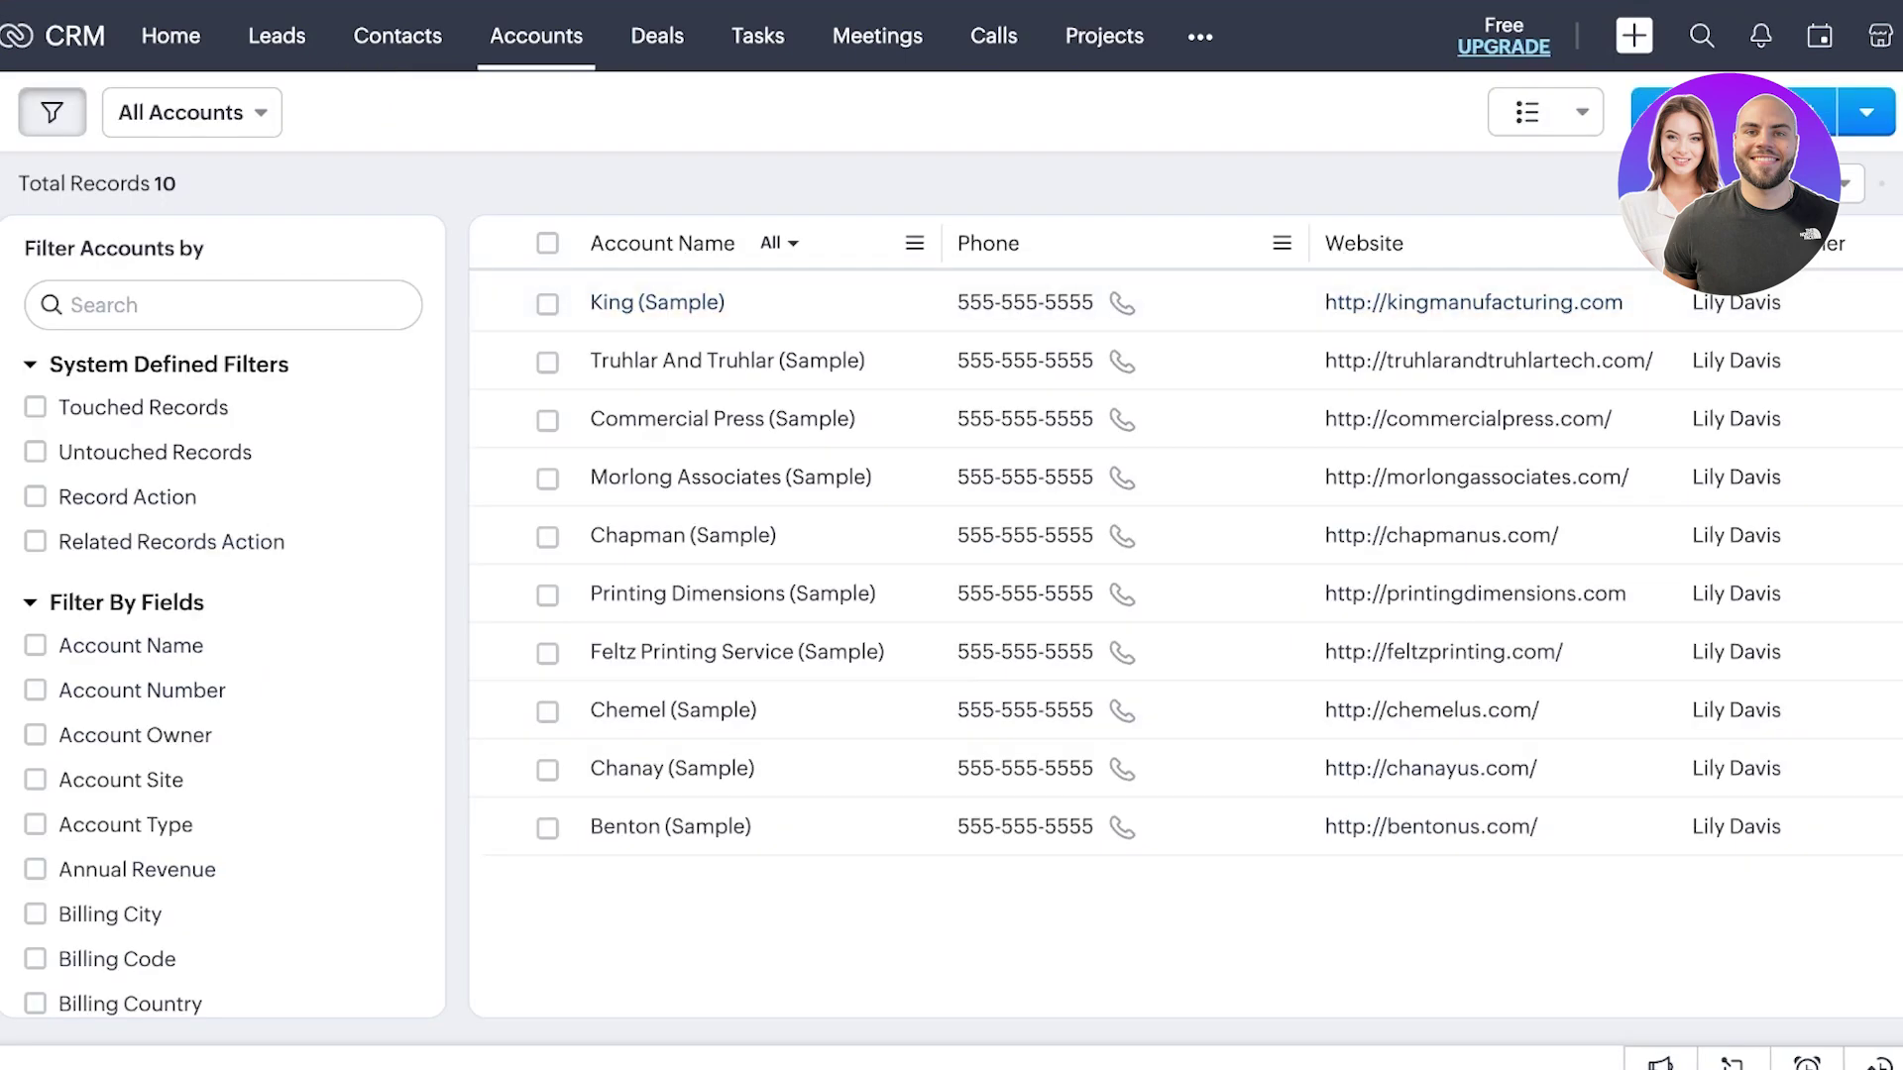
- Start a new account named Jameson with its phone number and site 'Jameson Co. Building'
left_click(657, 302)
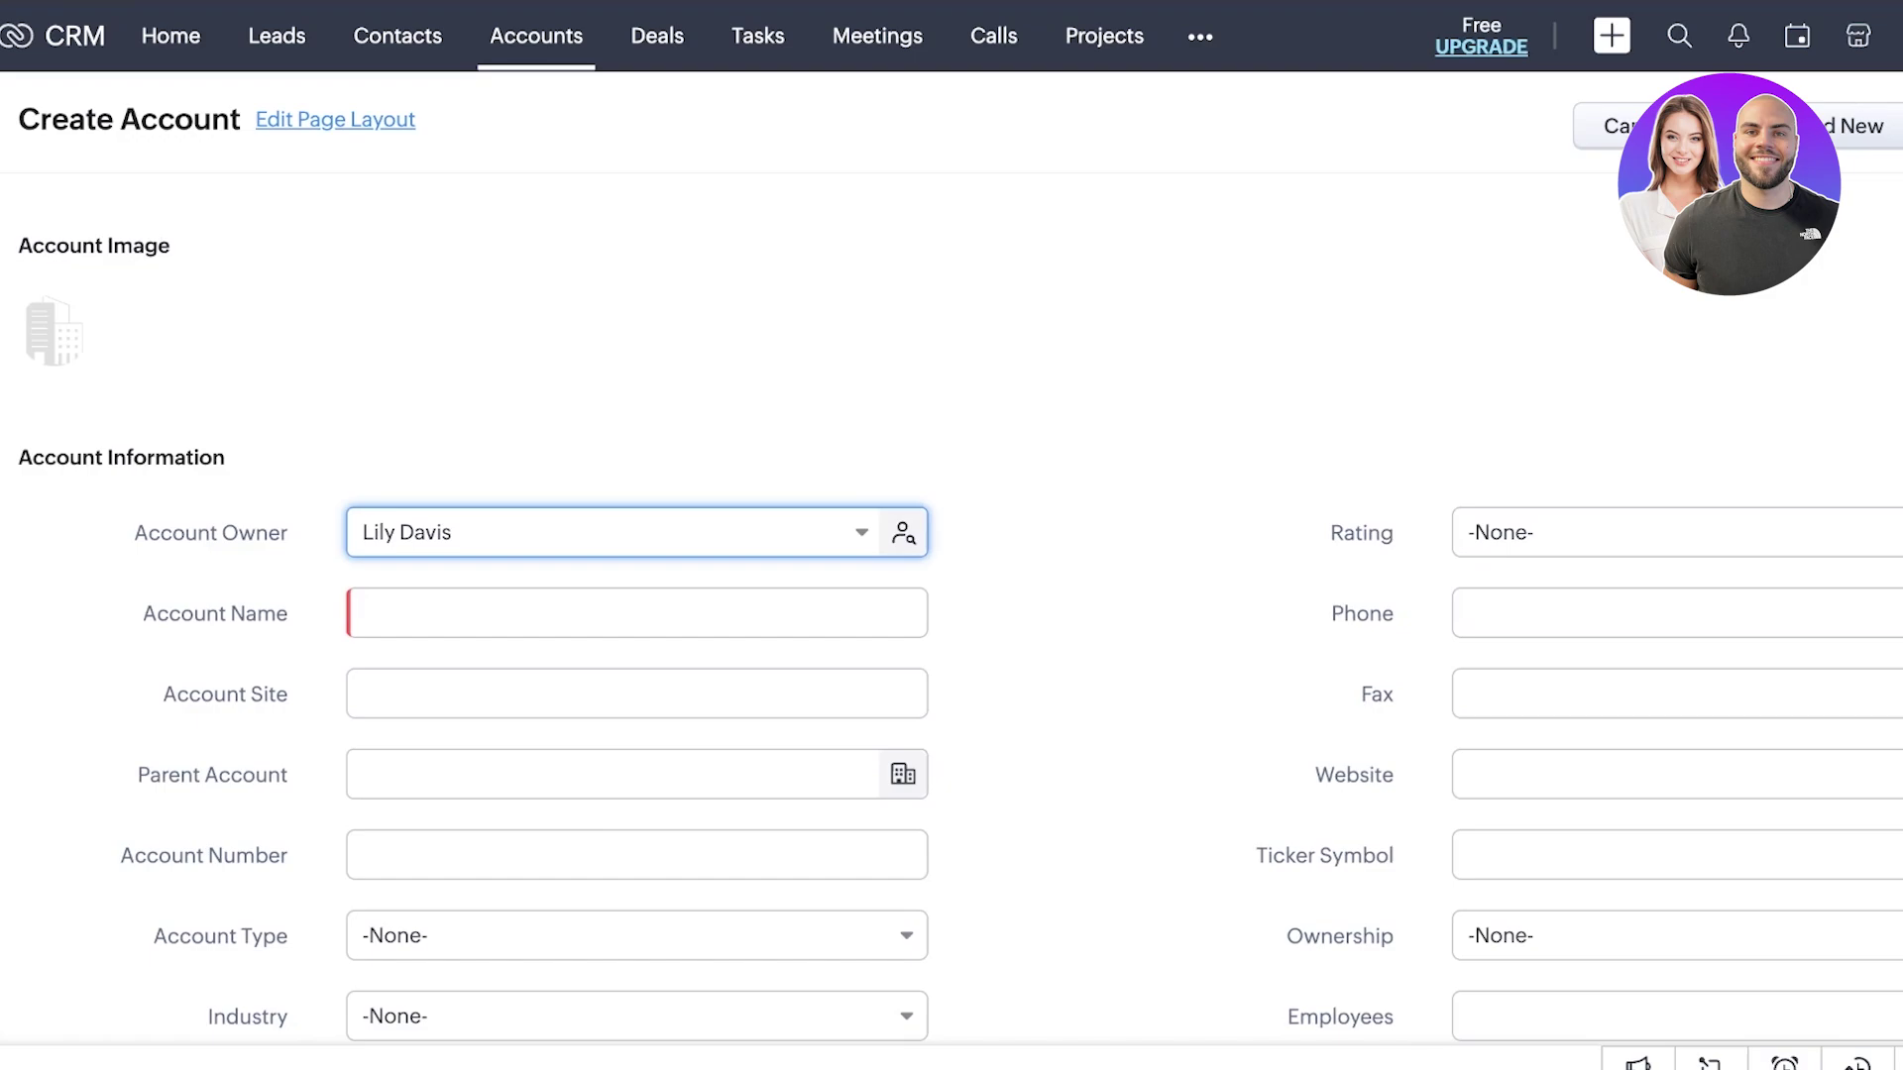
left_click(637, 612)
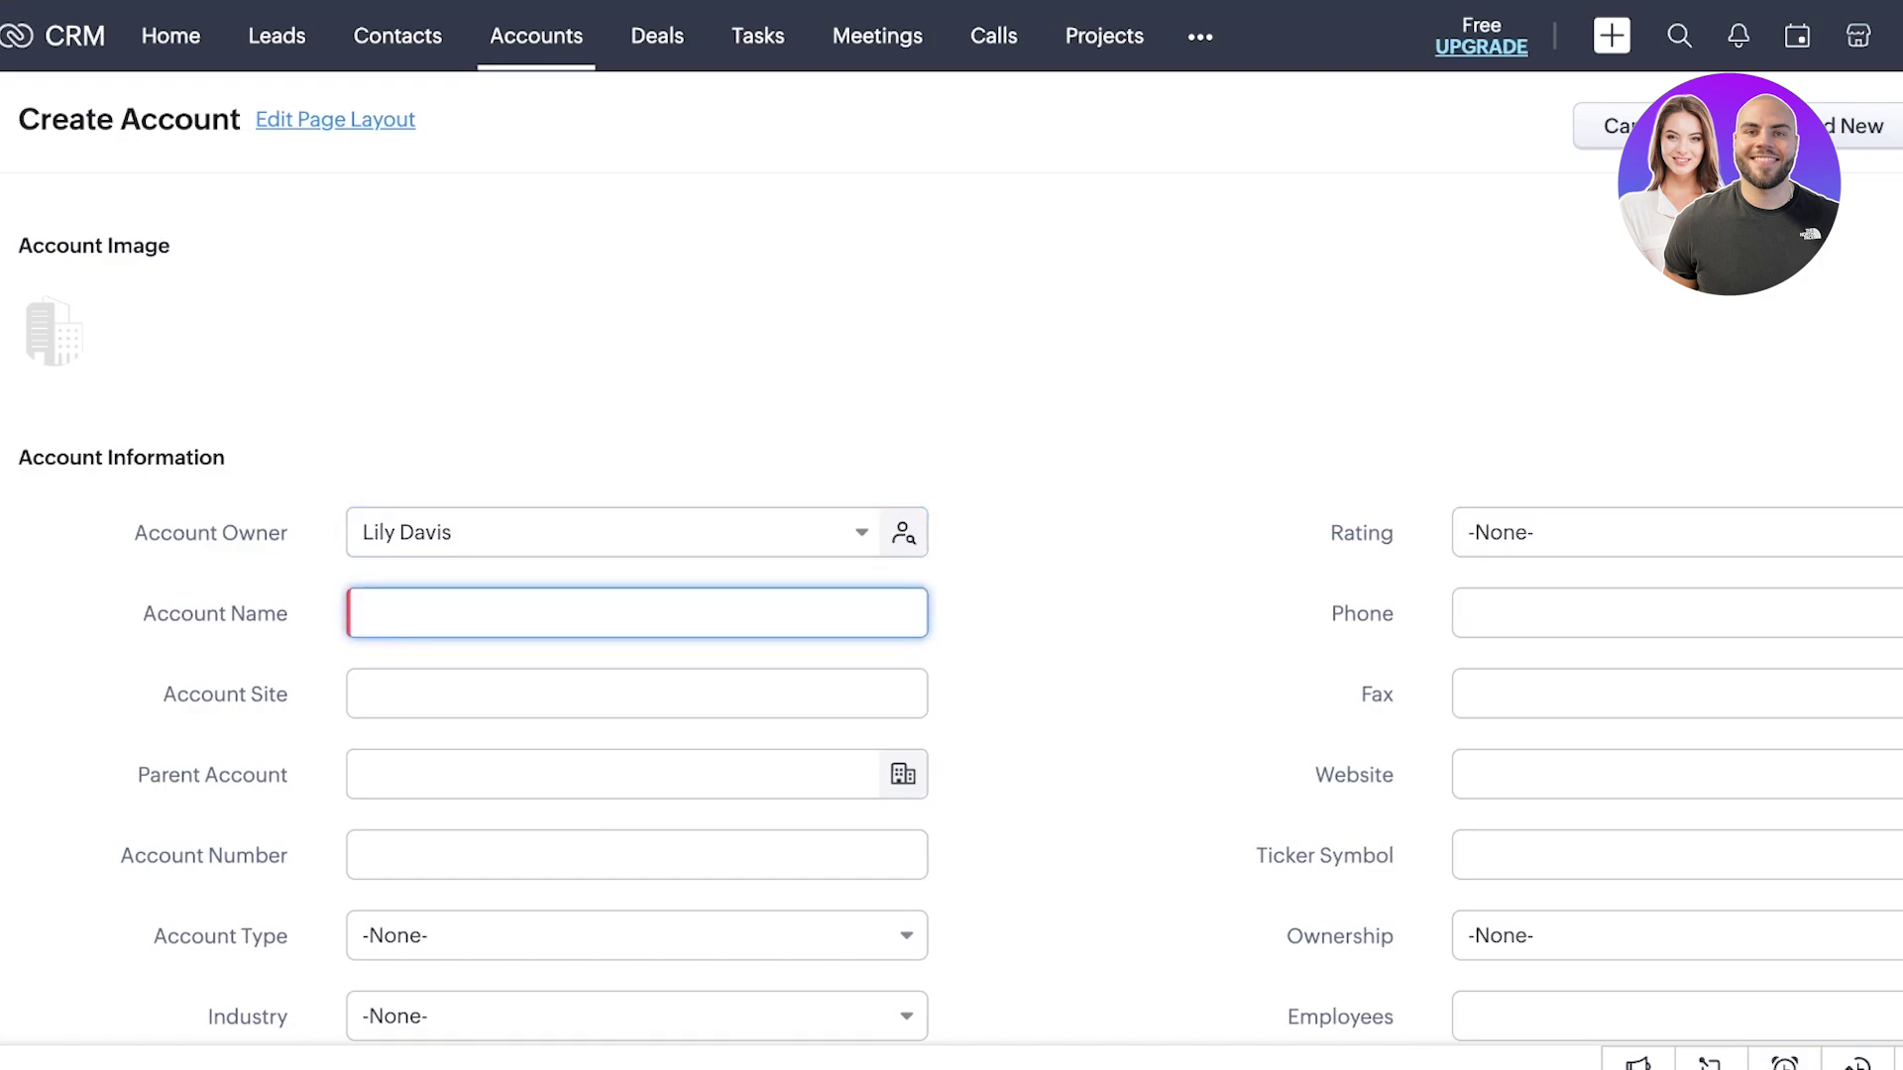
type("Jameson")
key("Tab")
type("12")
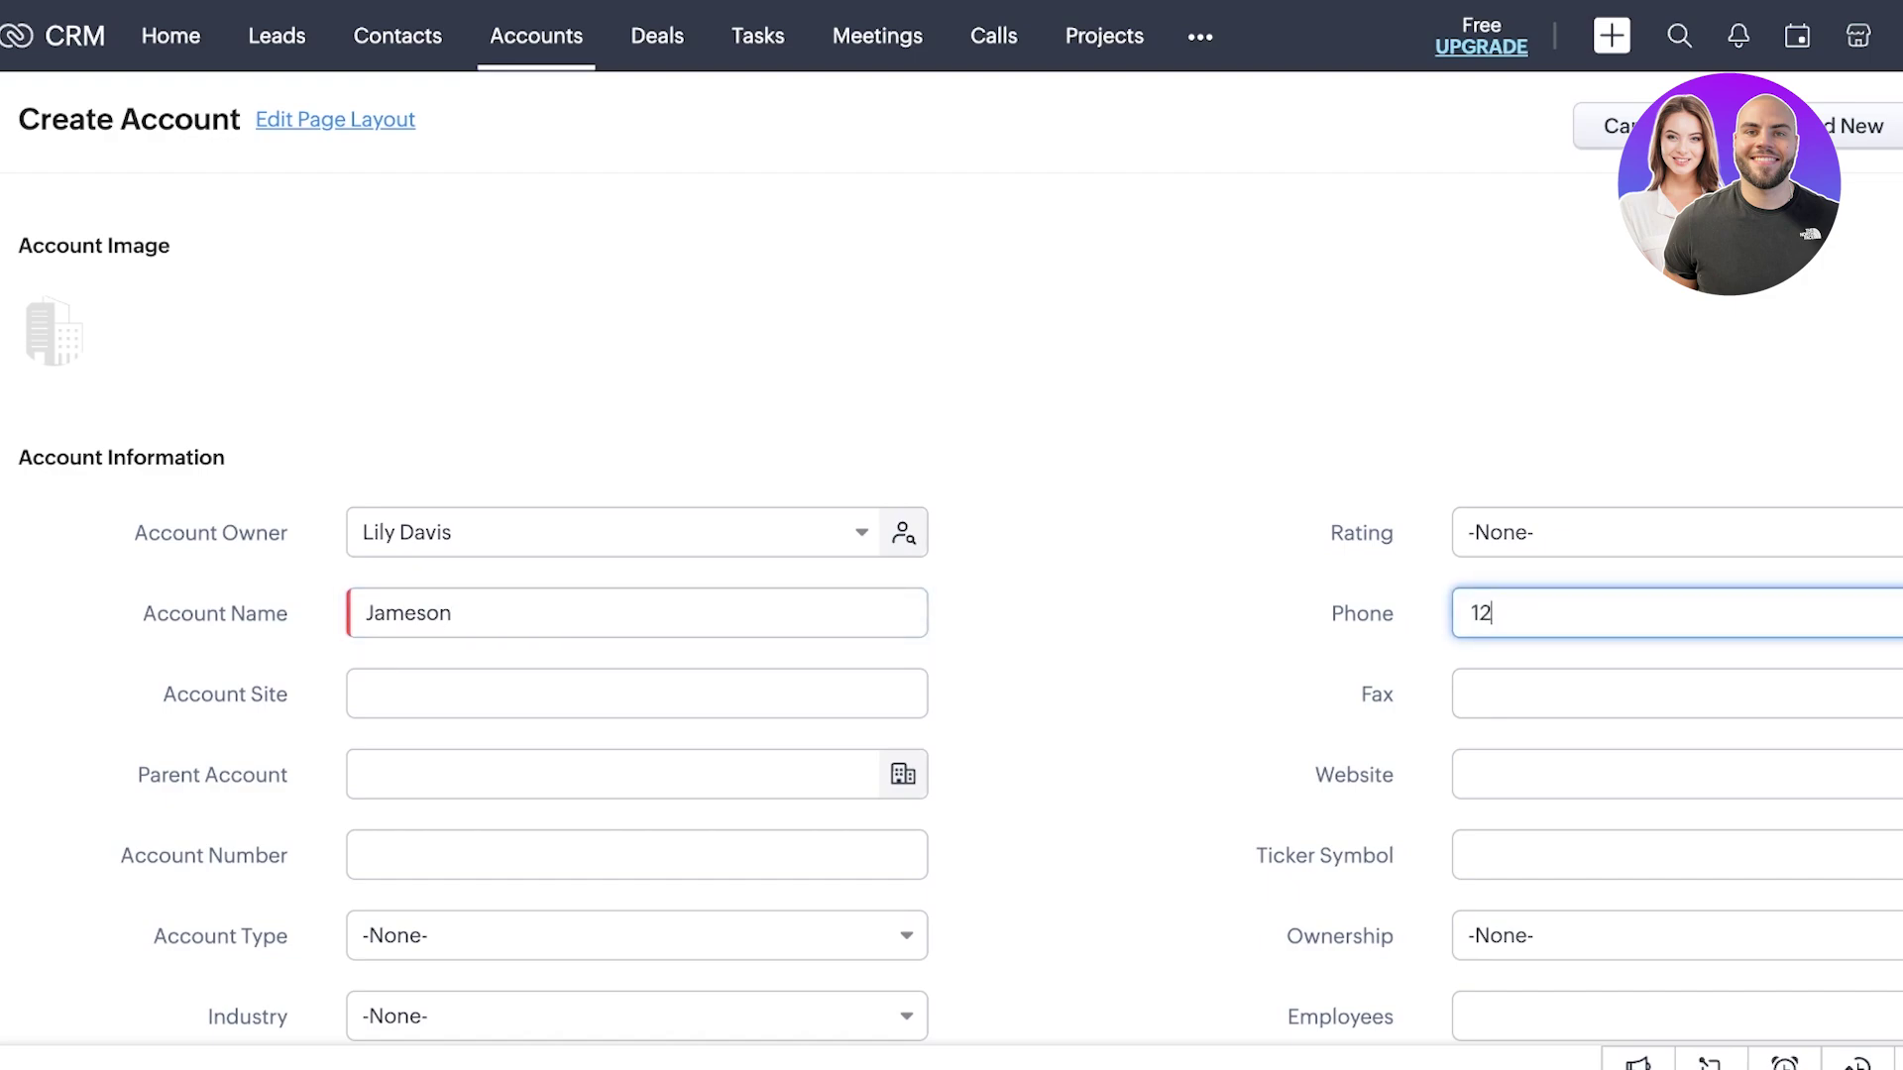
type("34567")
key("Tab")
type("A")
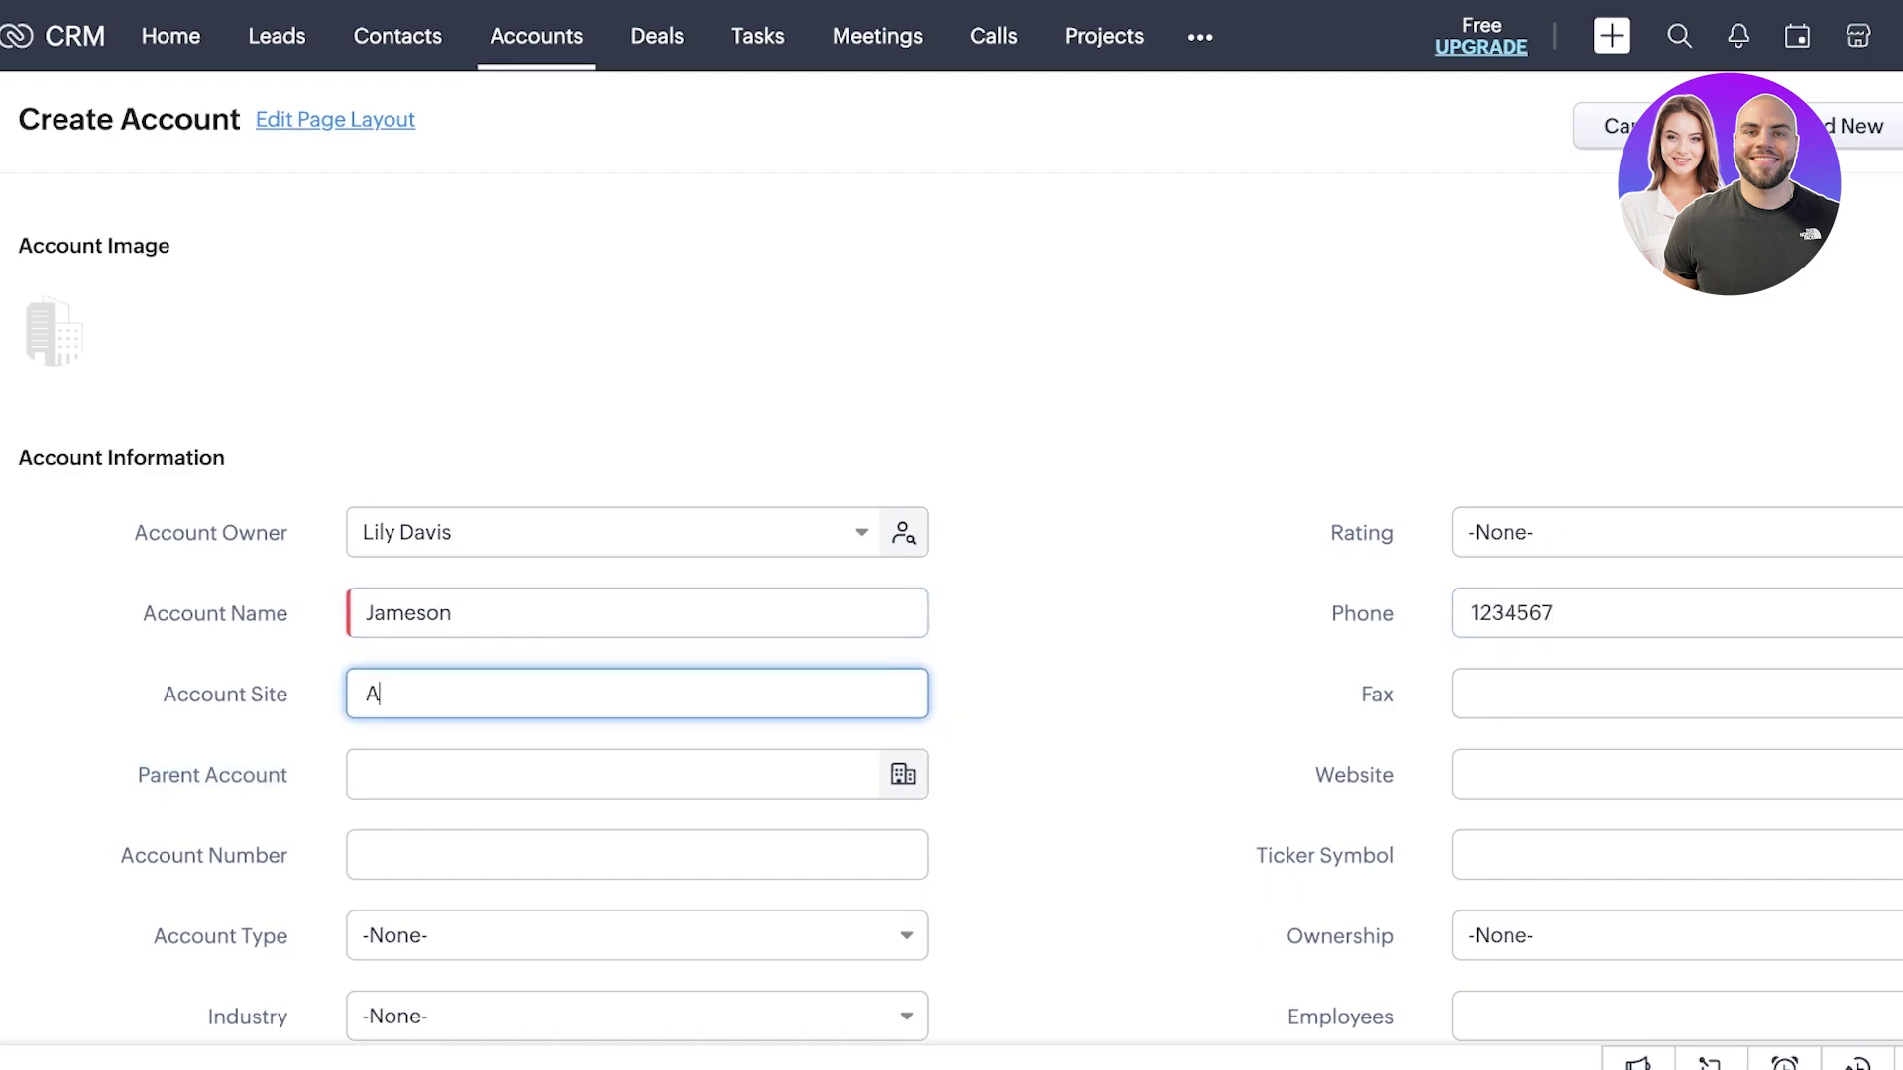
key("BackSpace")
type("Jameson Co. Building")
key("Tab")
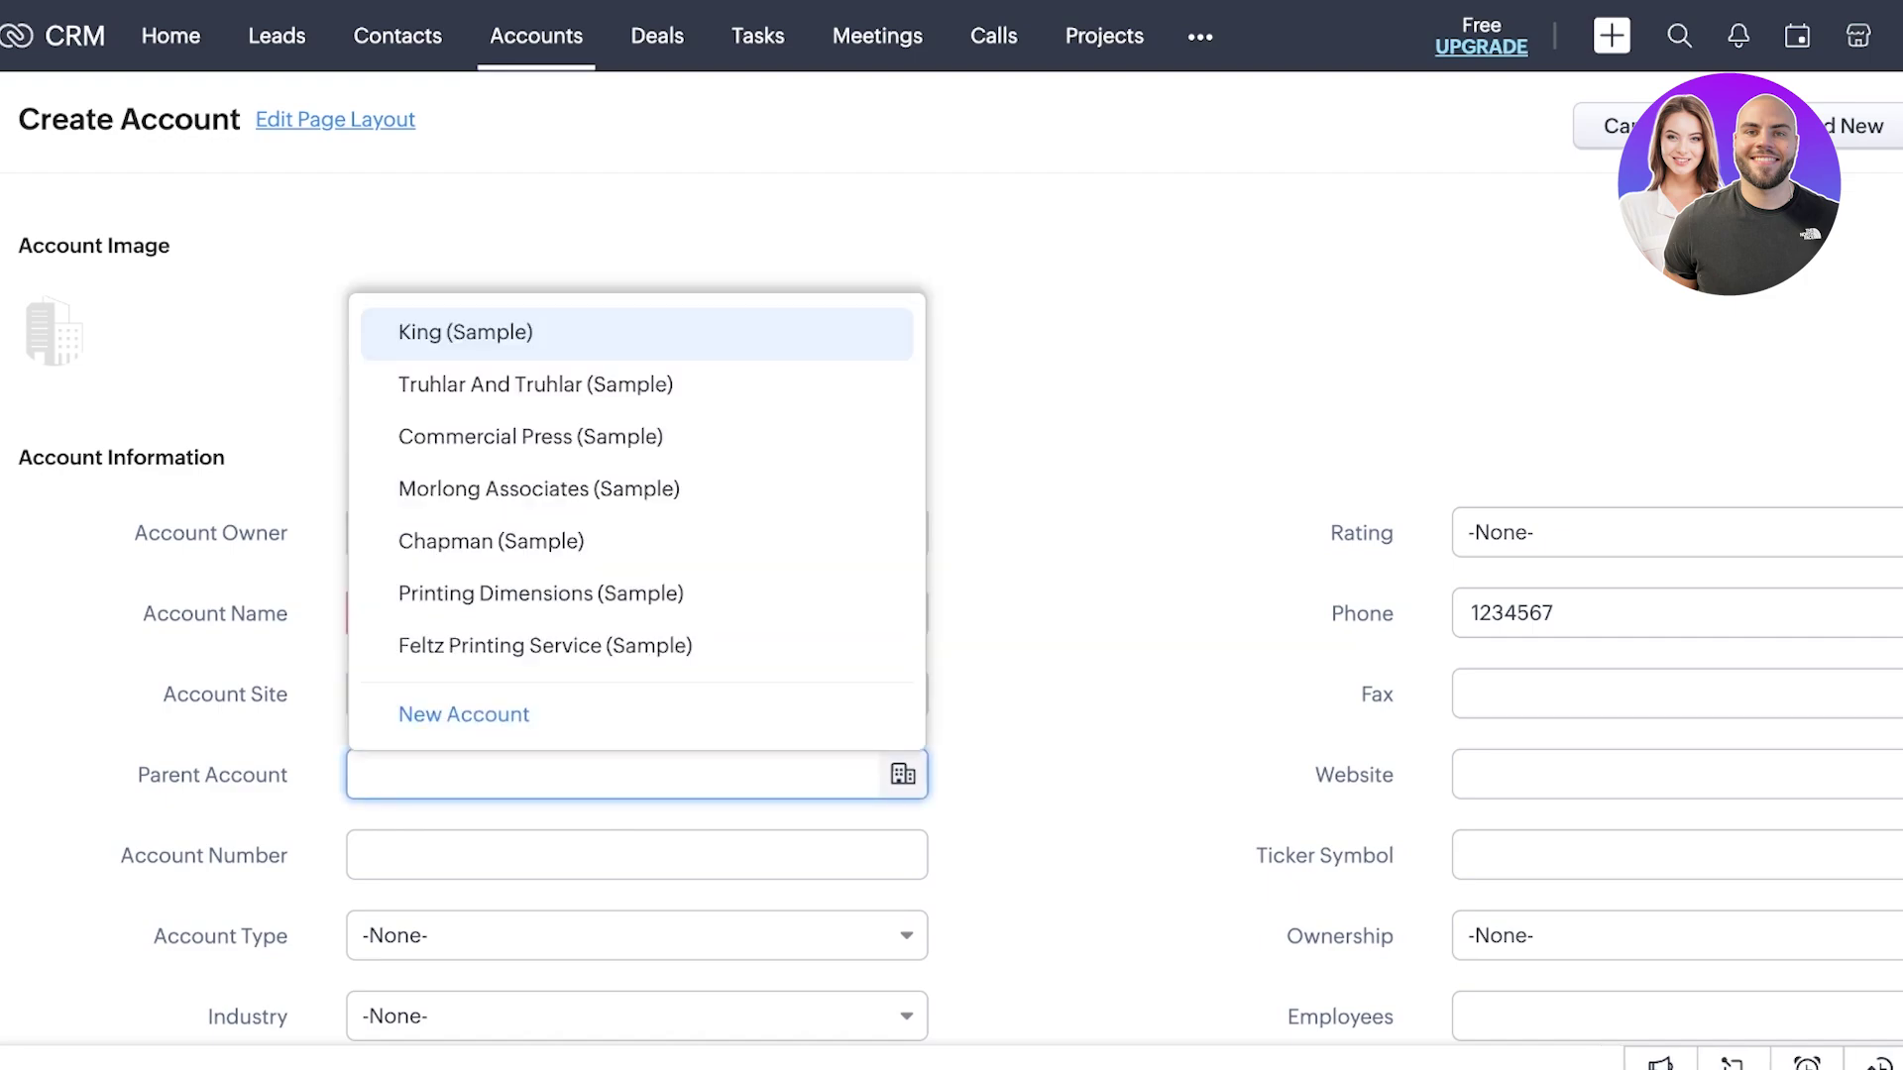
key("Escape")
- Set the account type to Distributor
scroll(952, 555, "down", 4)
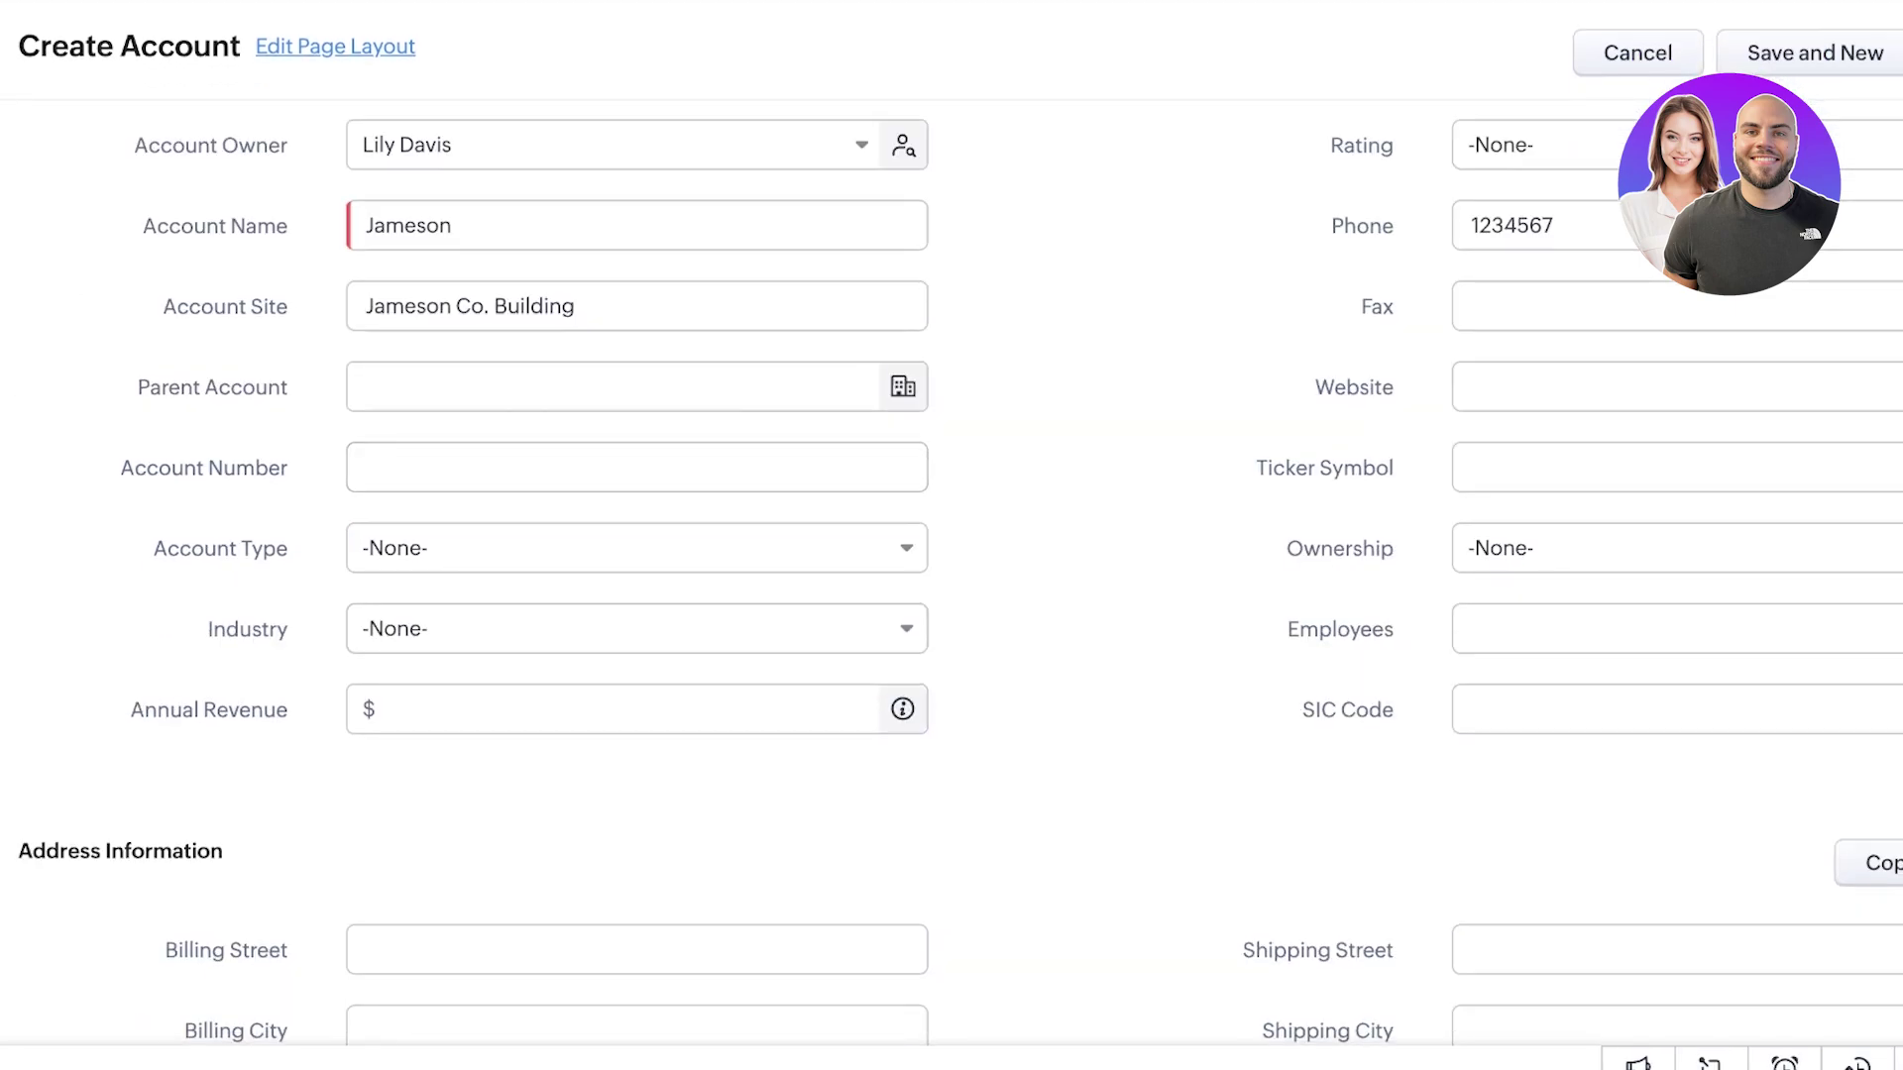
left_click(634, 548)
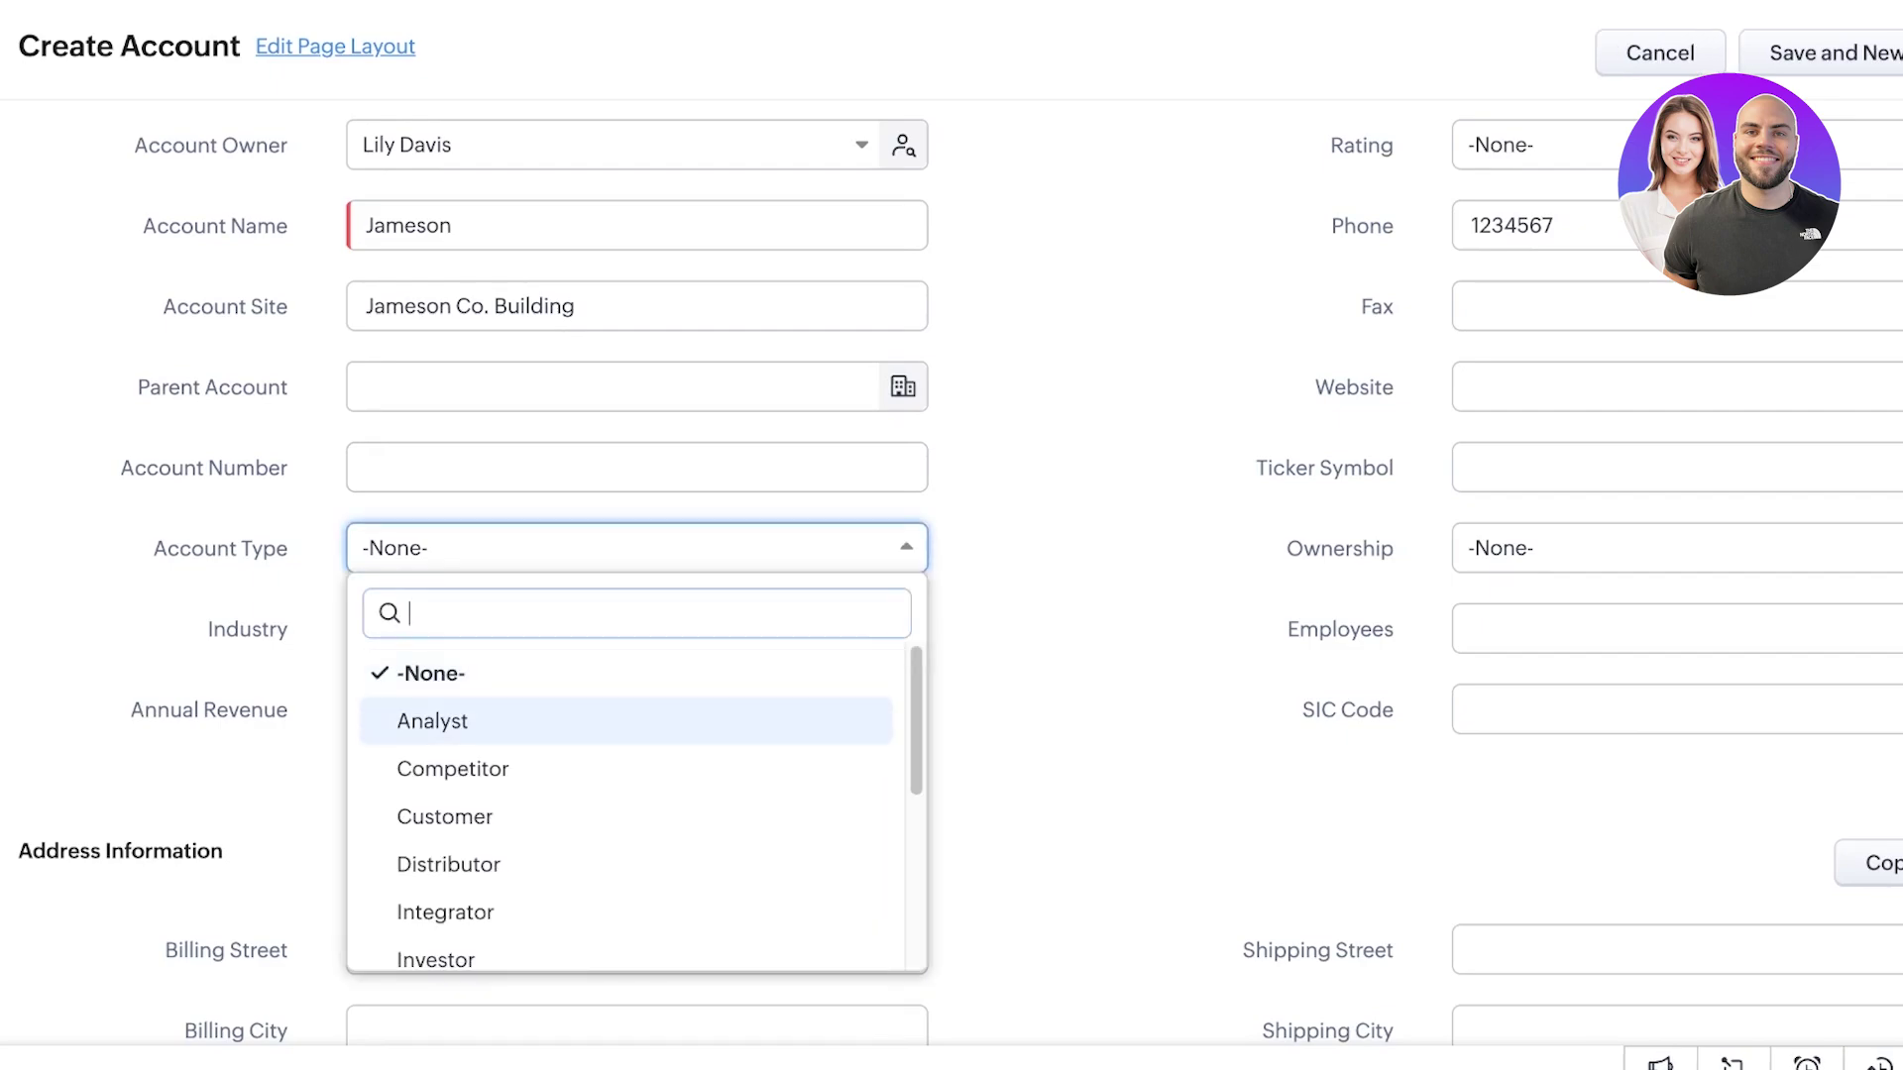
key("Down")
key("Down")
key("Up")
key("Down")
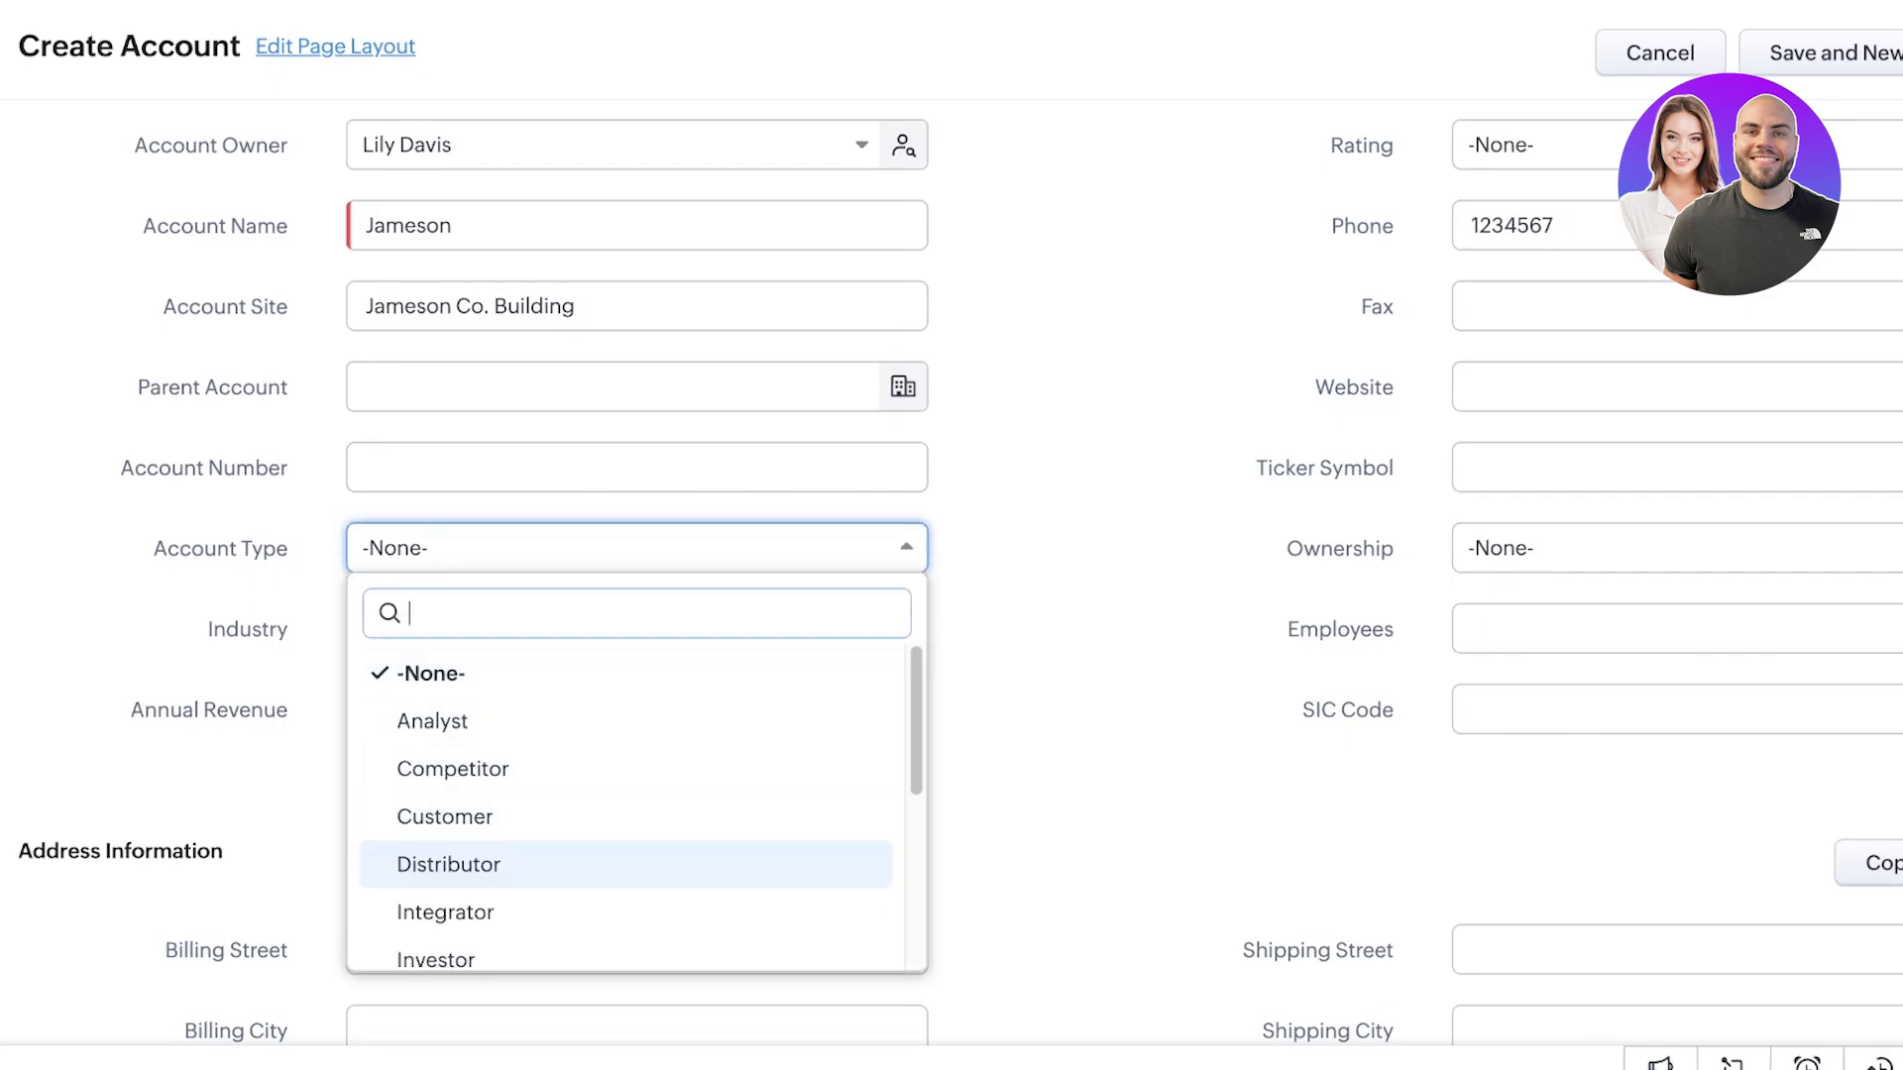
key("Return")
- Set the industry to Service Provider and the annual revenue to 500000
key("Tab")
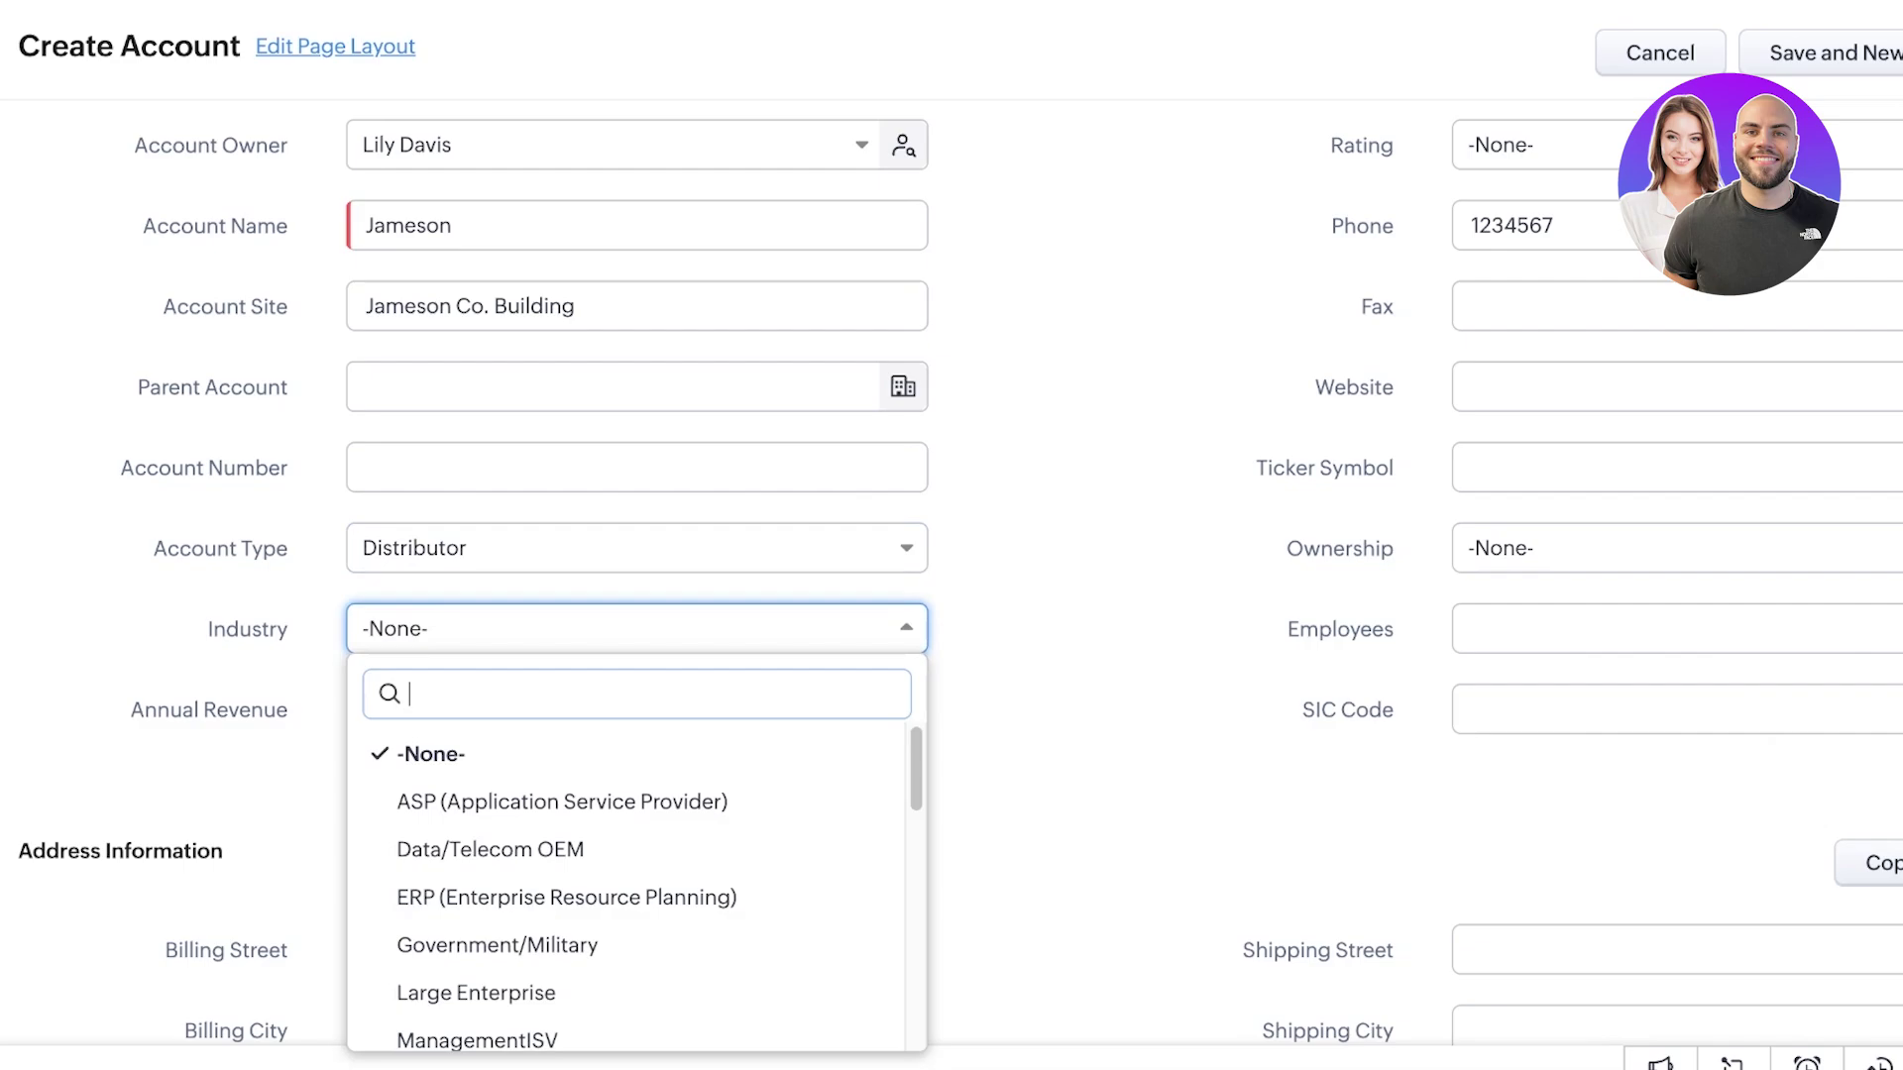
key("Down")
key("Down")
scroll(635, 873, "down", 5)
scroll(635, 872, "up", 5)
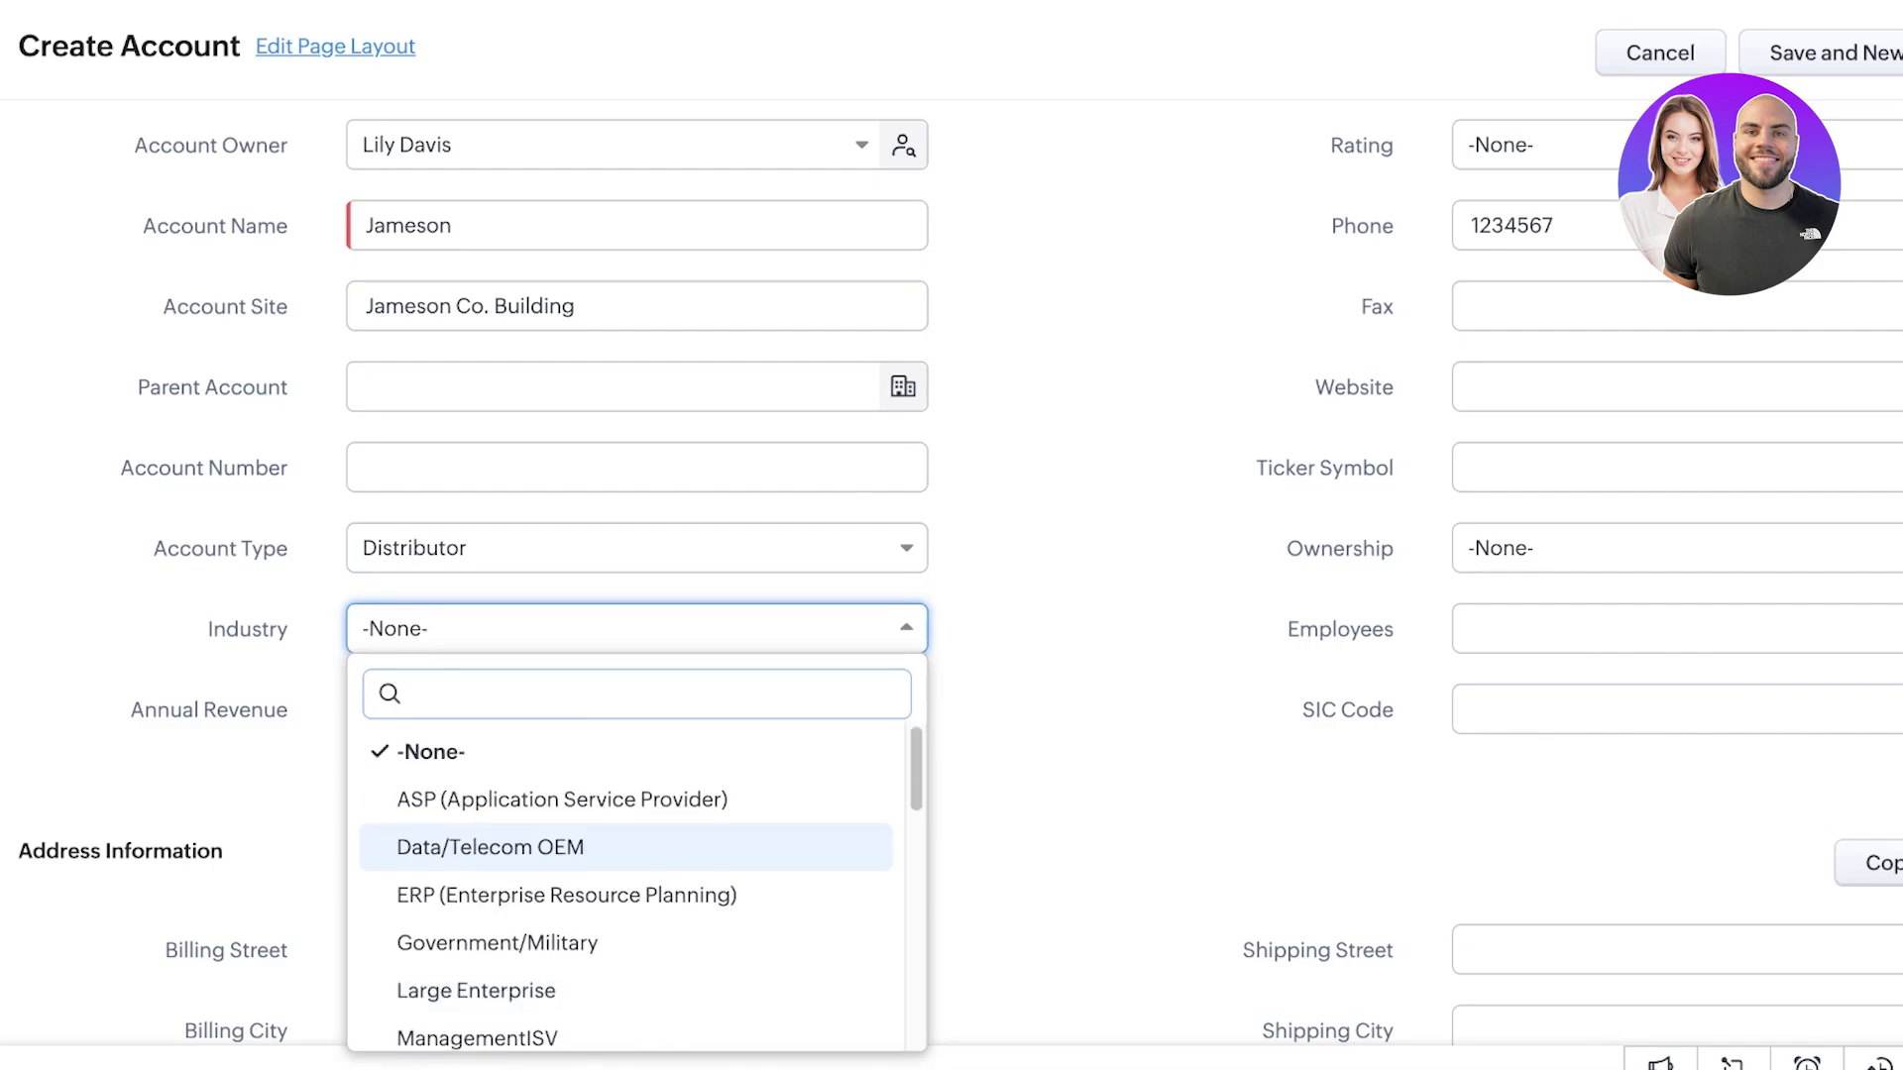
key("Down")
key("Down")
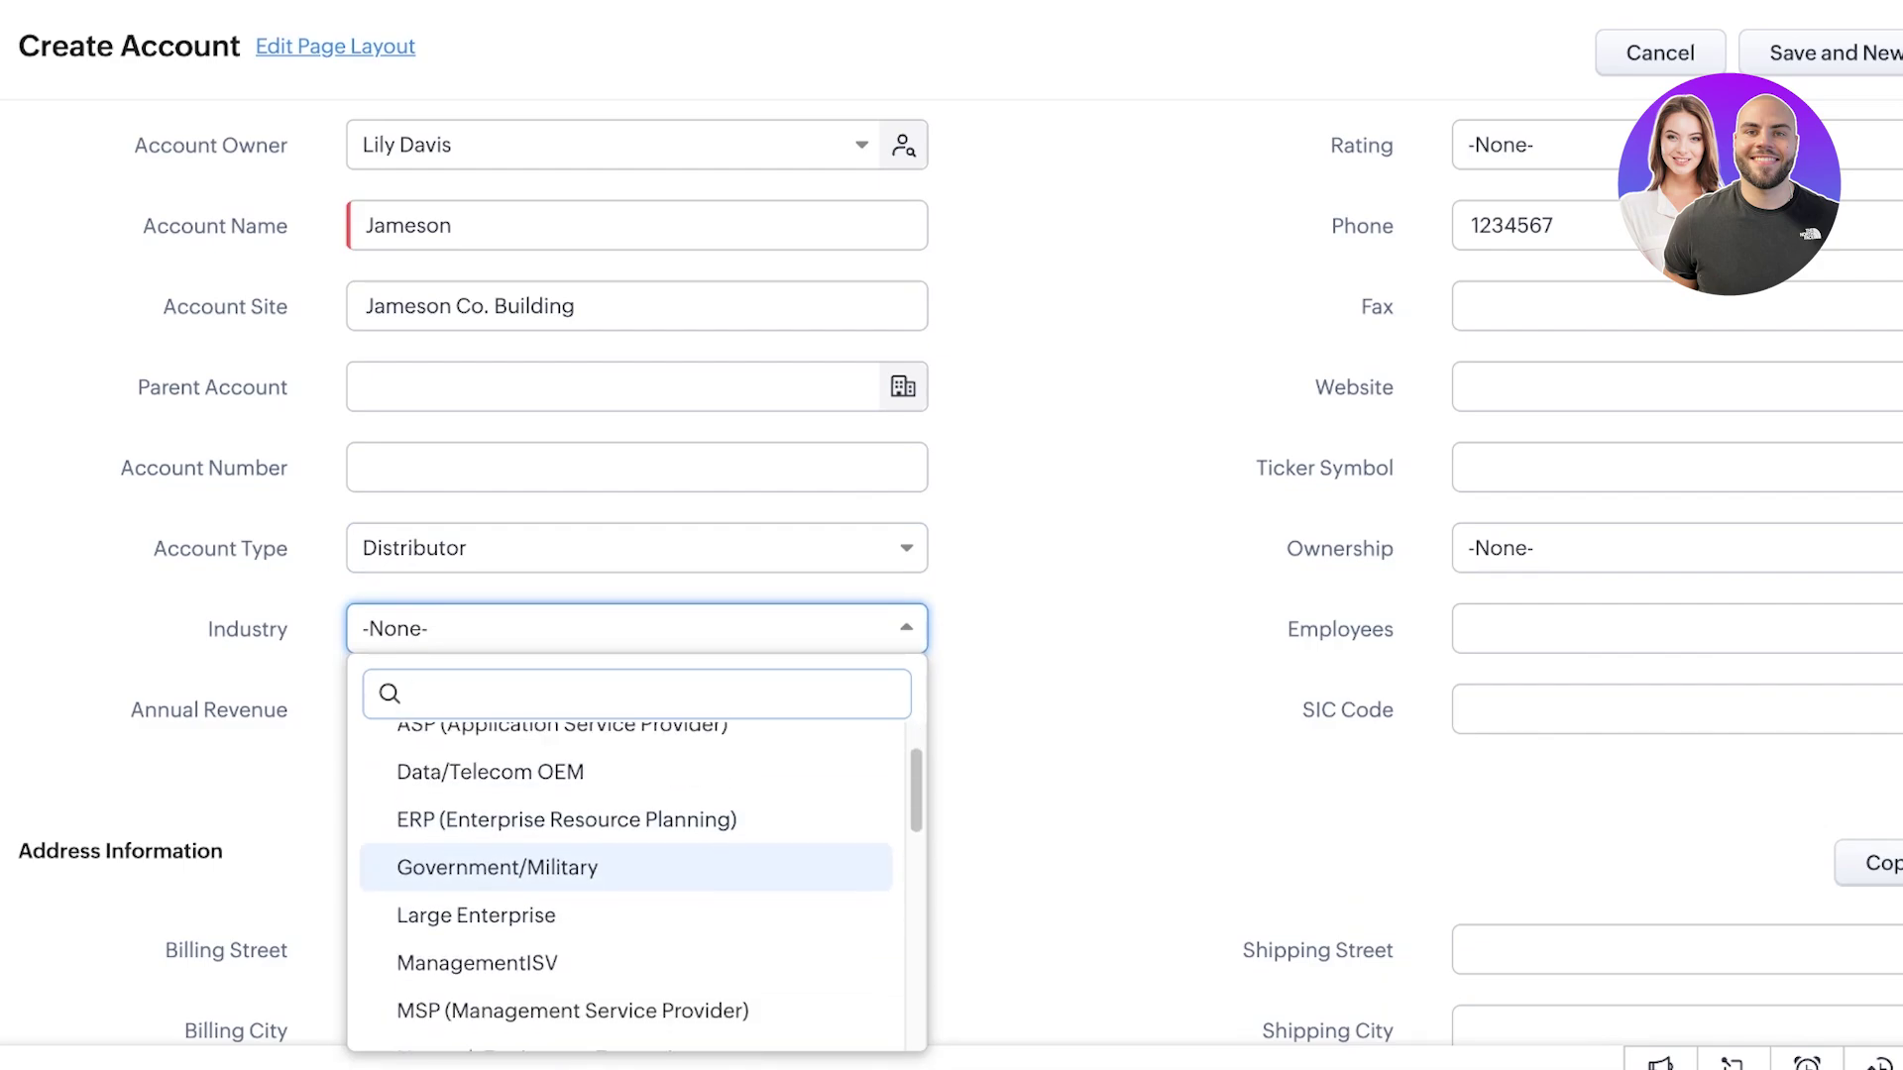
key("Down")
key("Down")
key("Down")
key("Down")
key("Down")
key("Down")
key("Down")
key("Down")
key("Up")
key("Return")
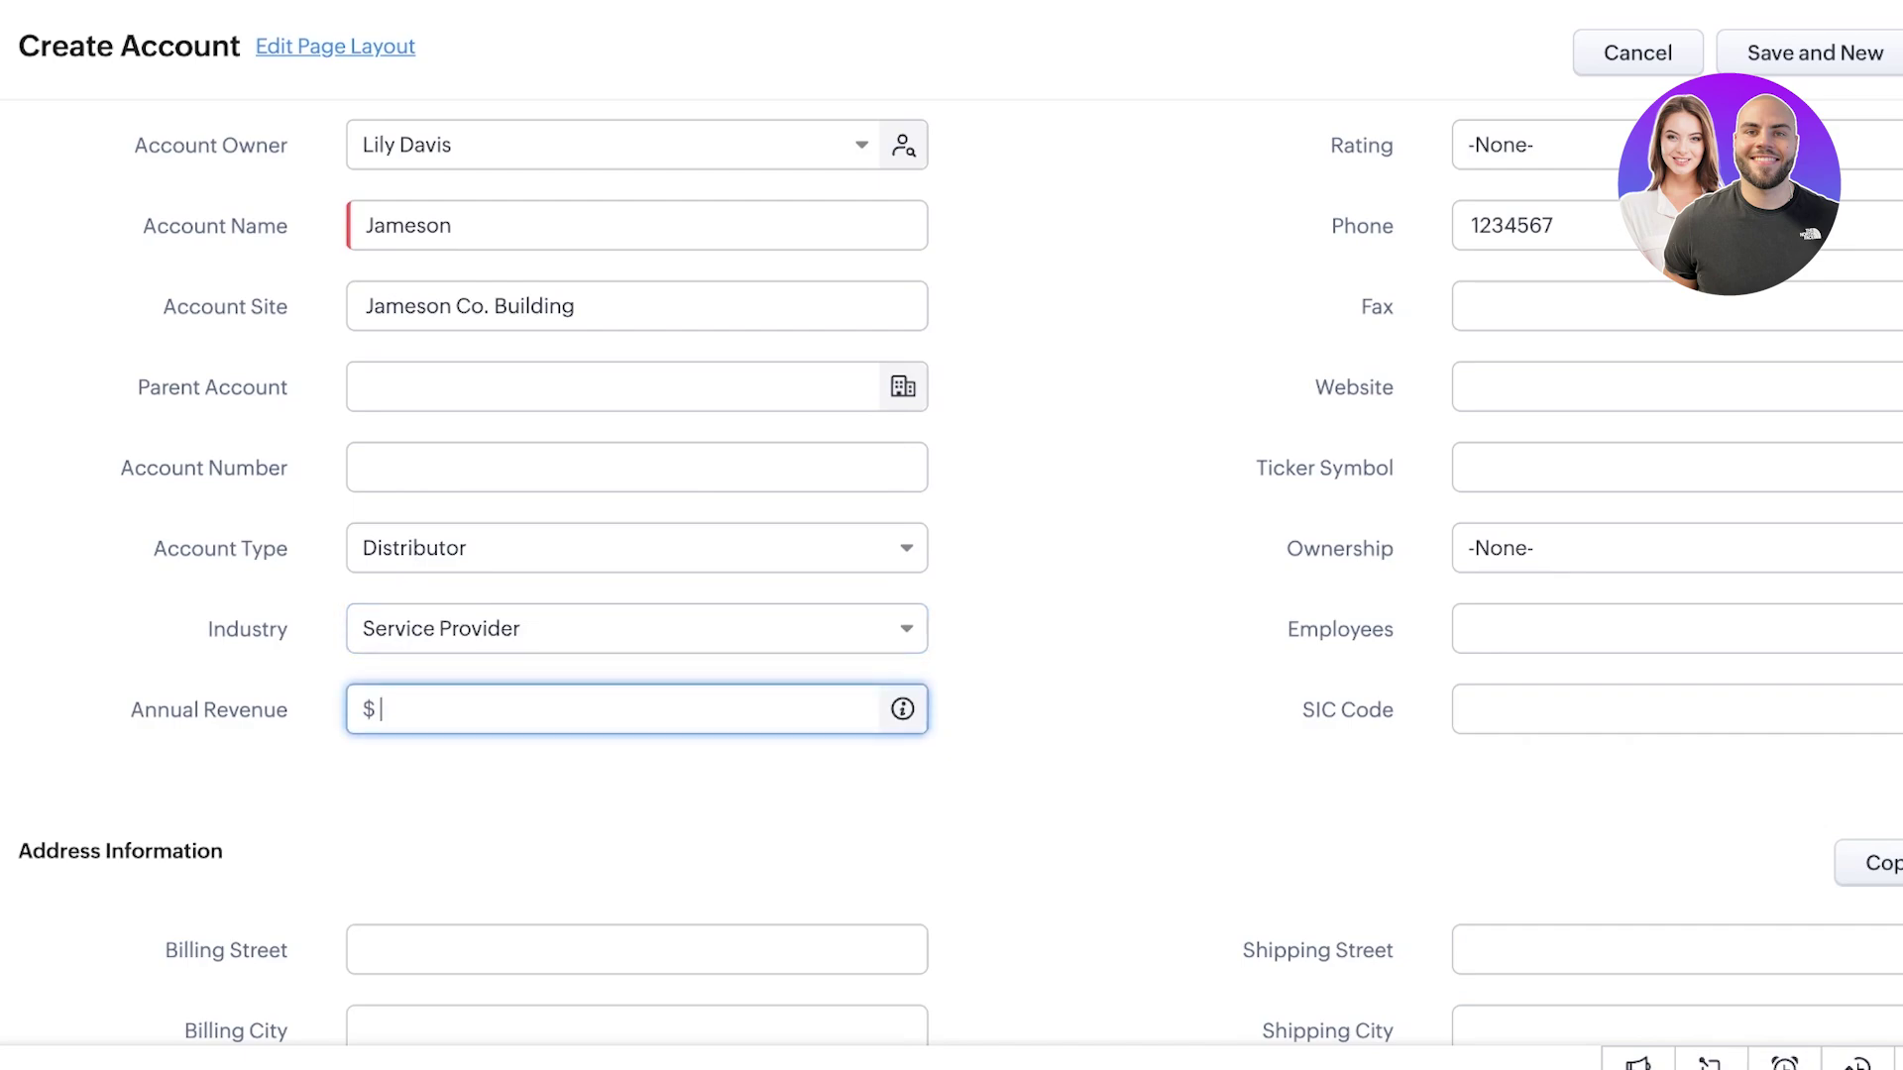
type("500000")
scroll(952, 574, "down", 5)
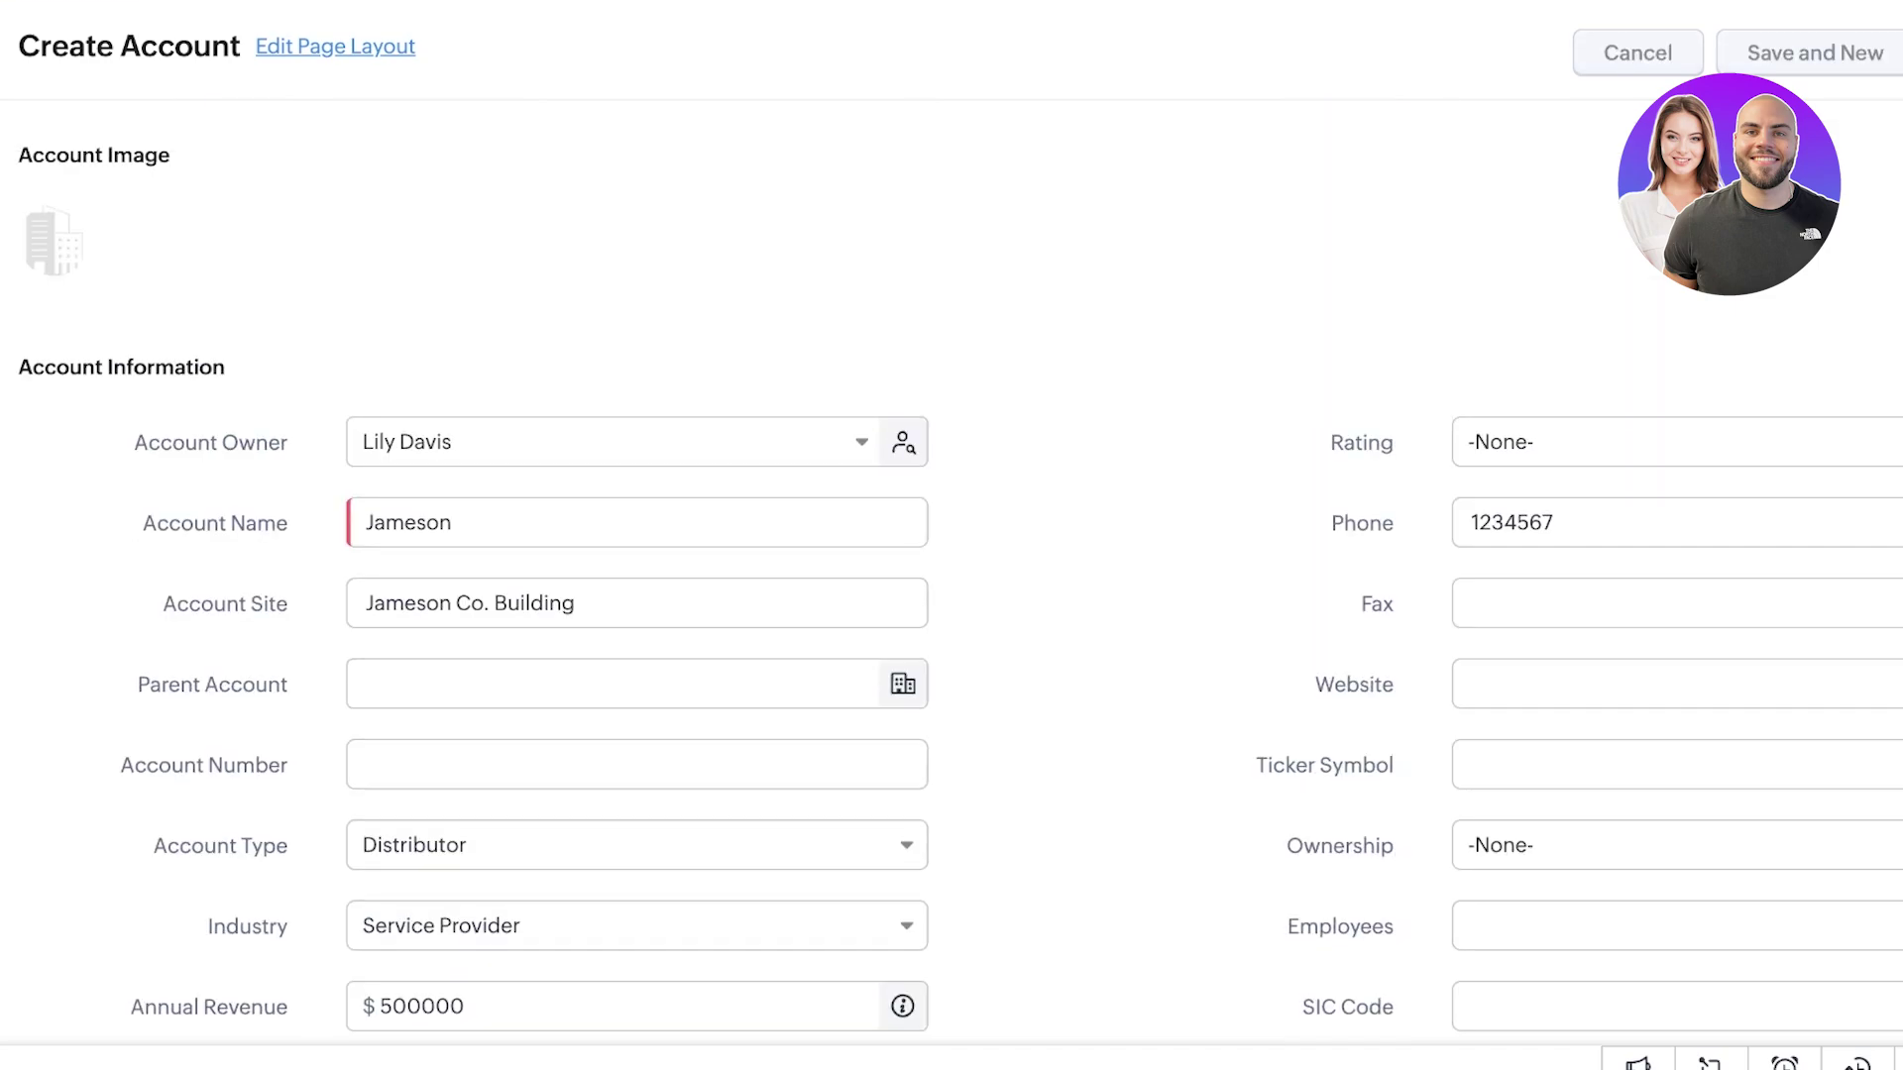
- Go back to the Accounts list, scroll through it, and switch to the Deals module
scroll(952, 673, "down", 2)
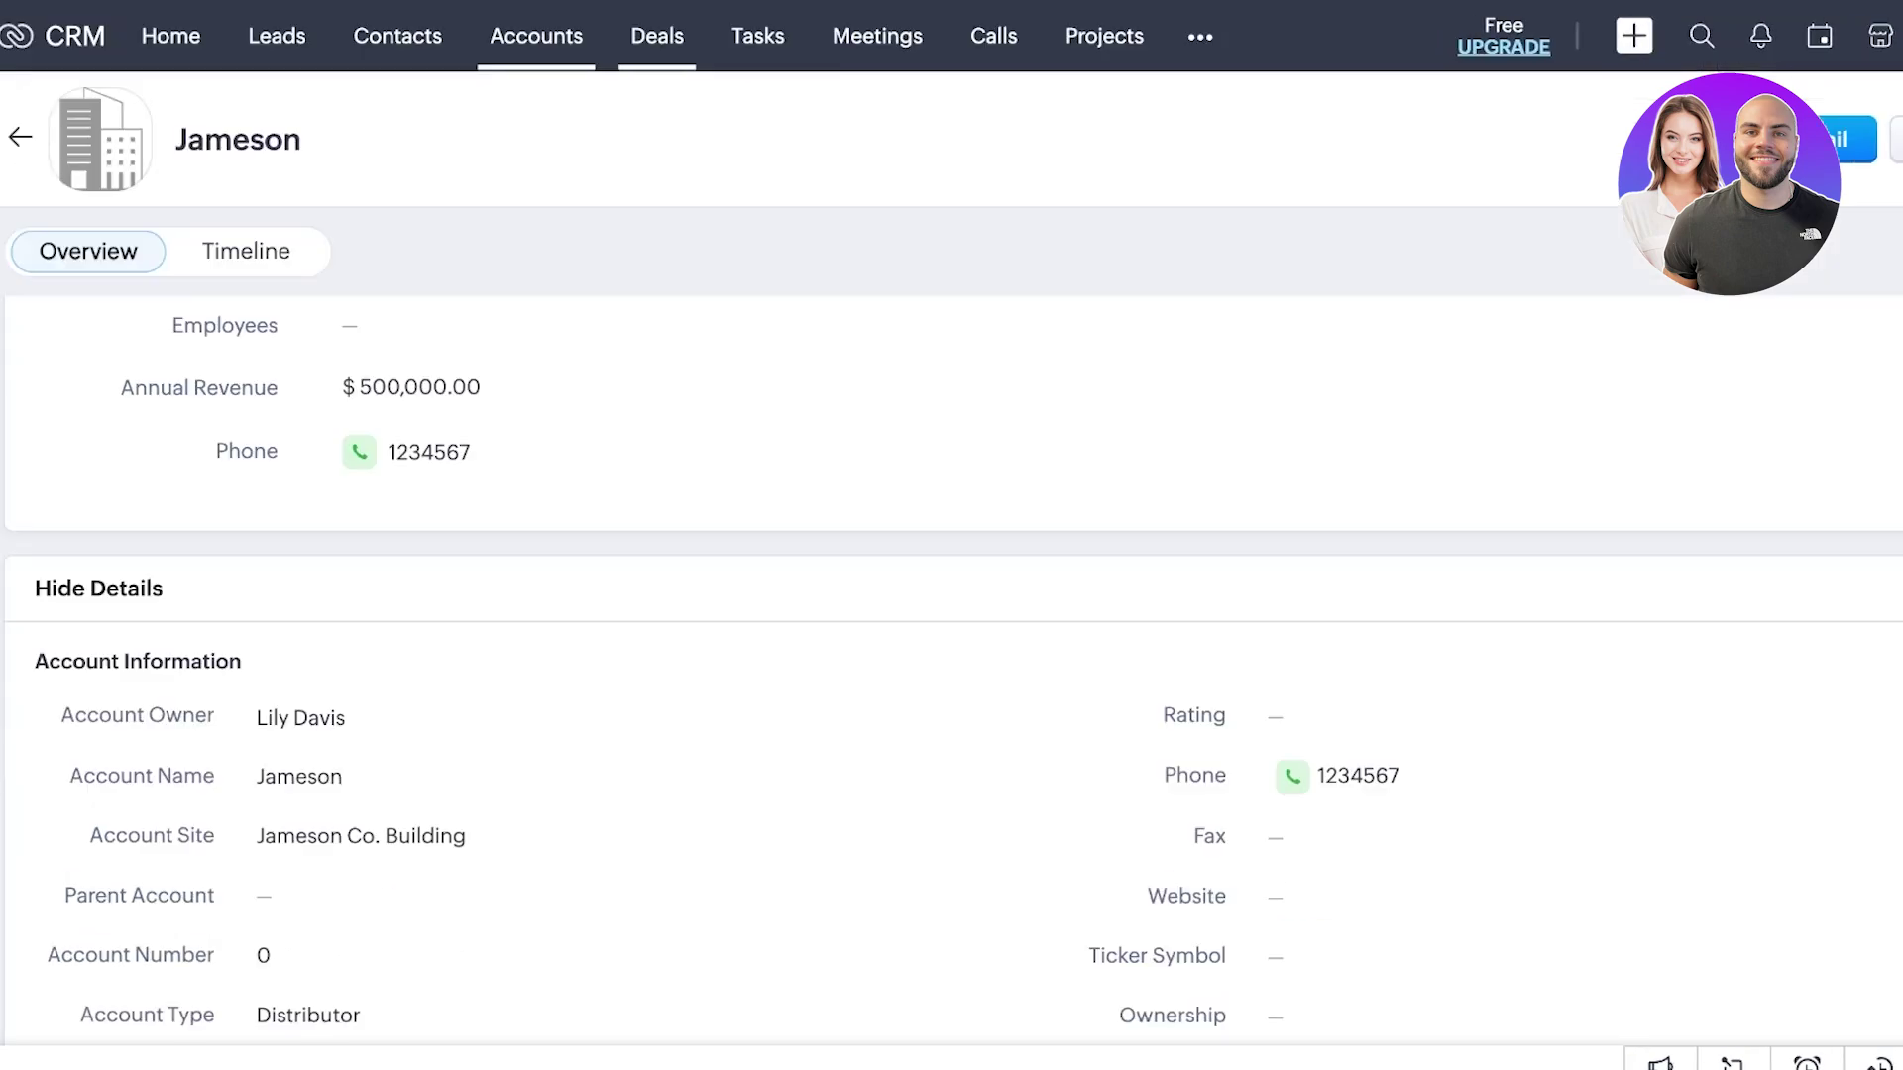
key("alt+Left")
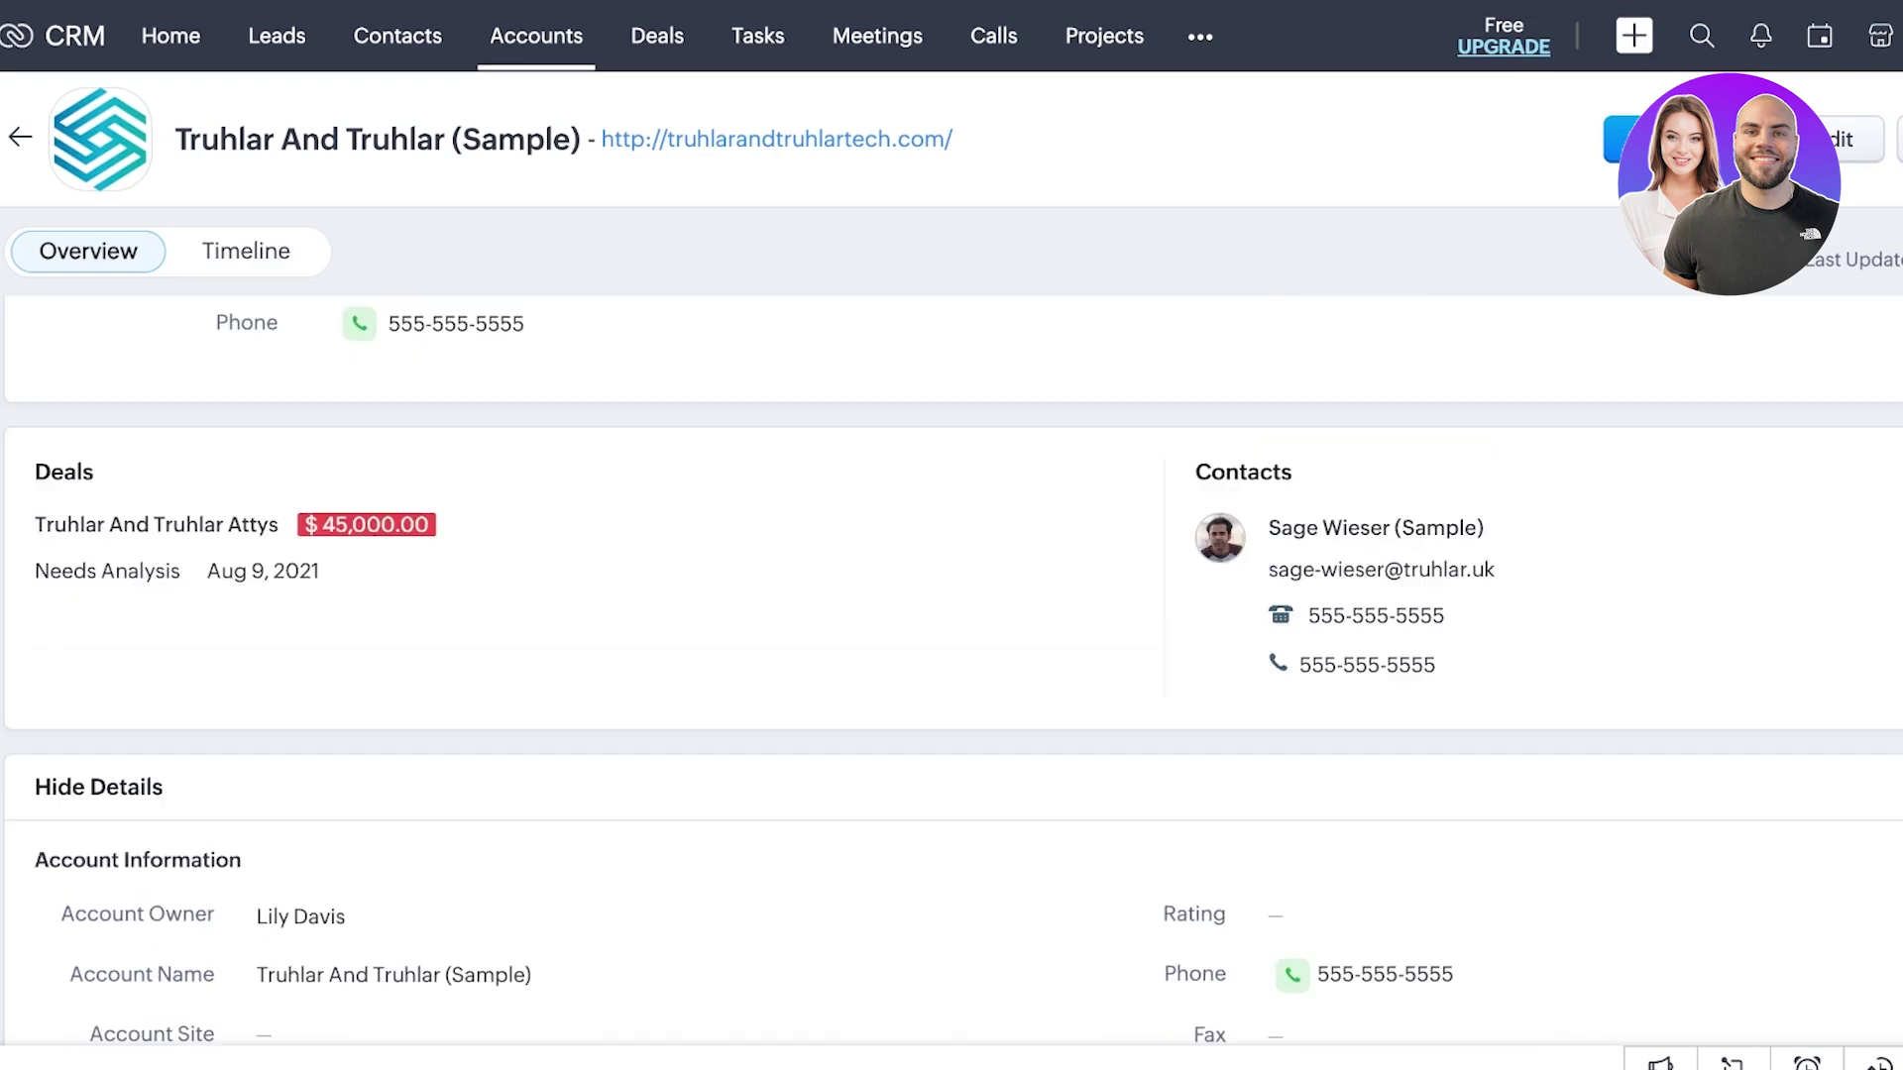
scroll(954, 675, "down", 6)
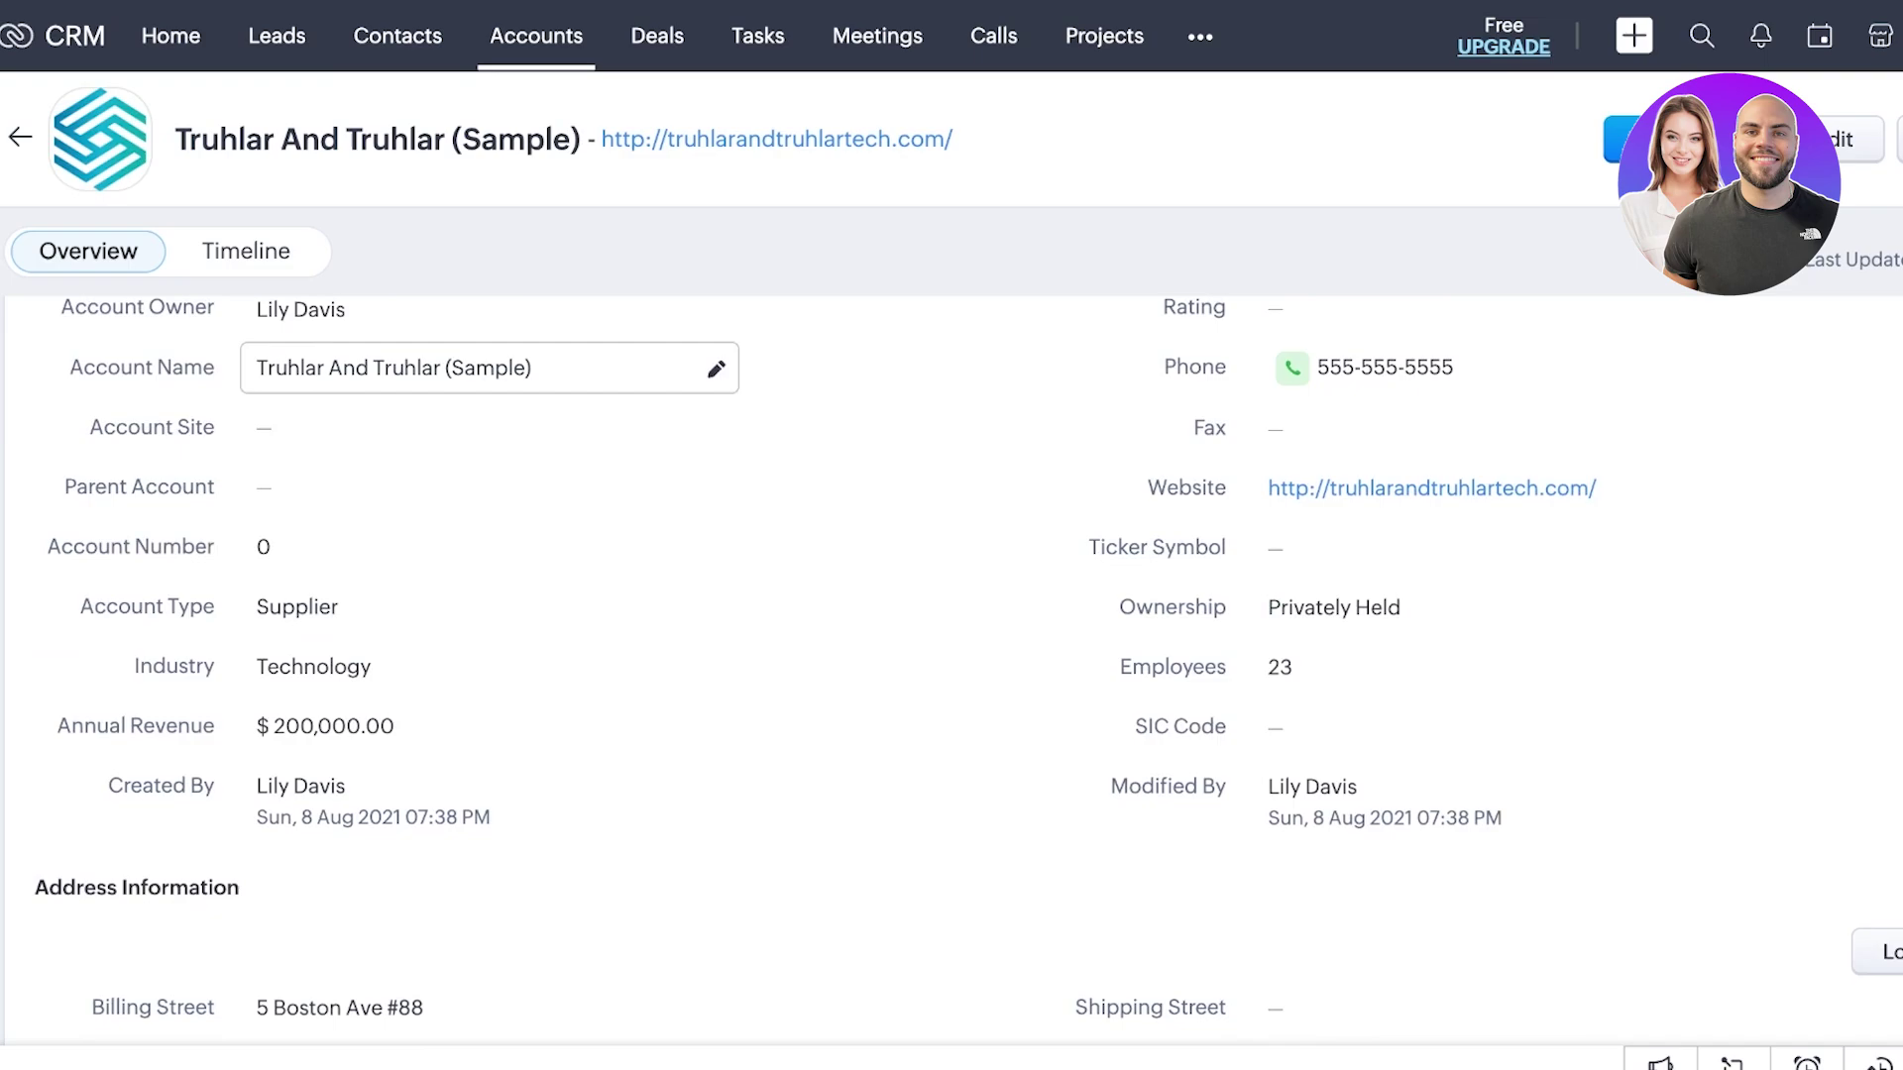
scroll(713, 620, "down", 15)
left_click(657, 36)
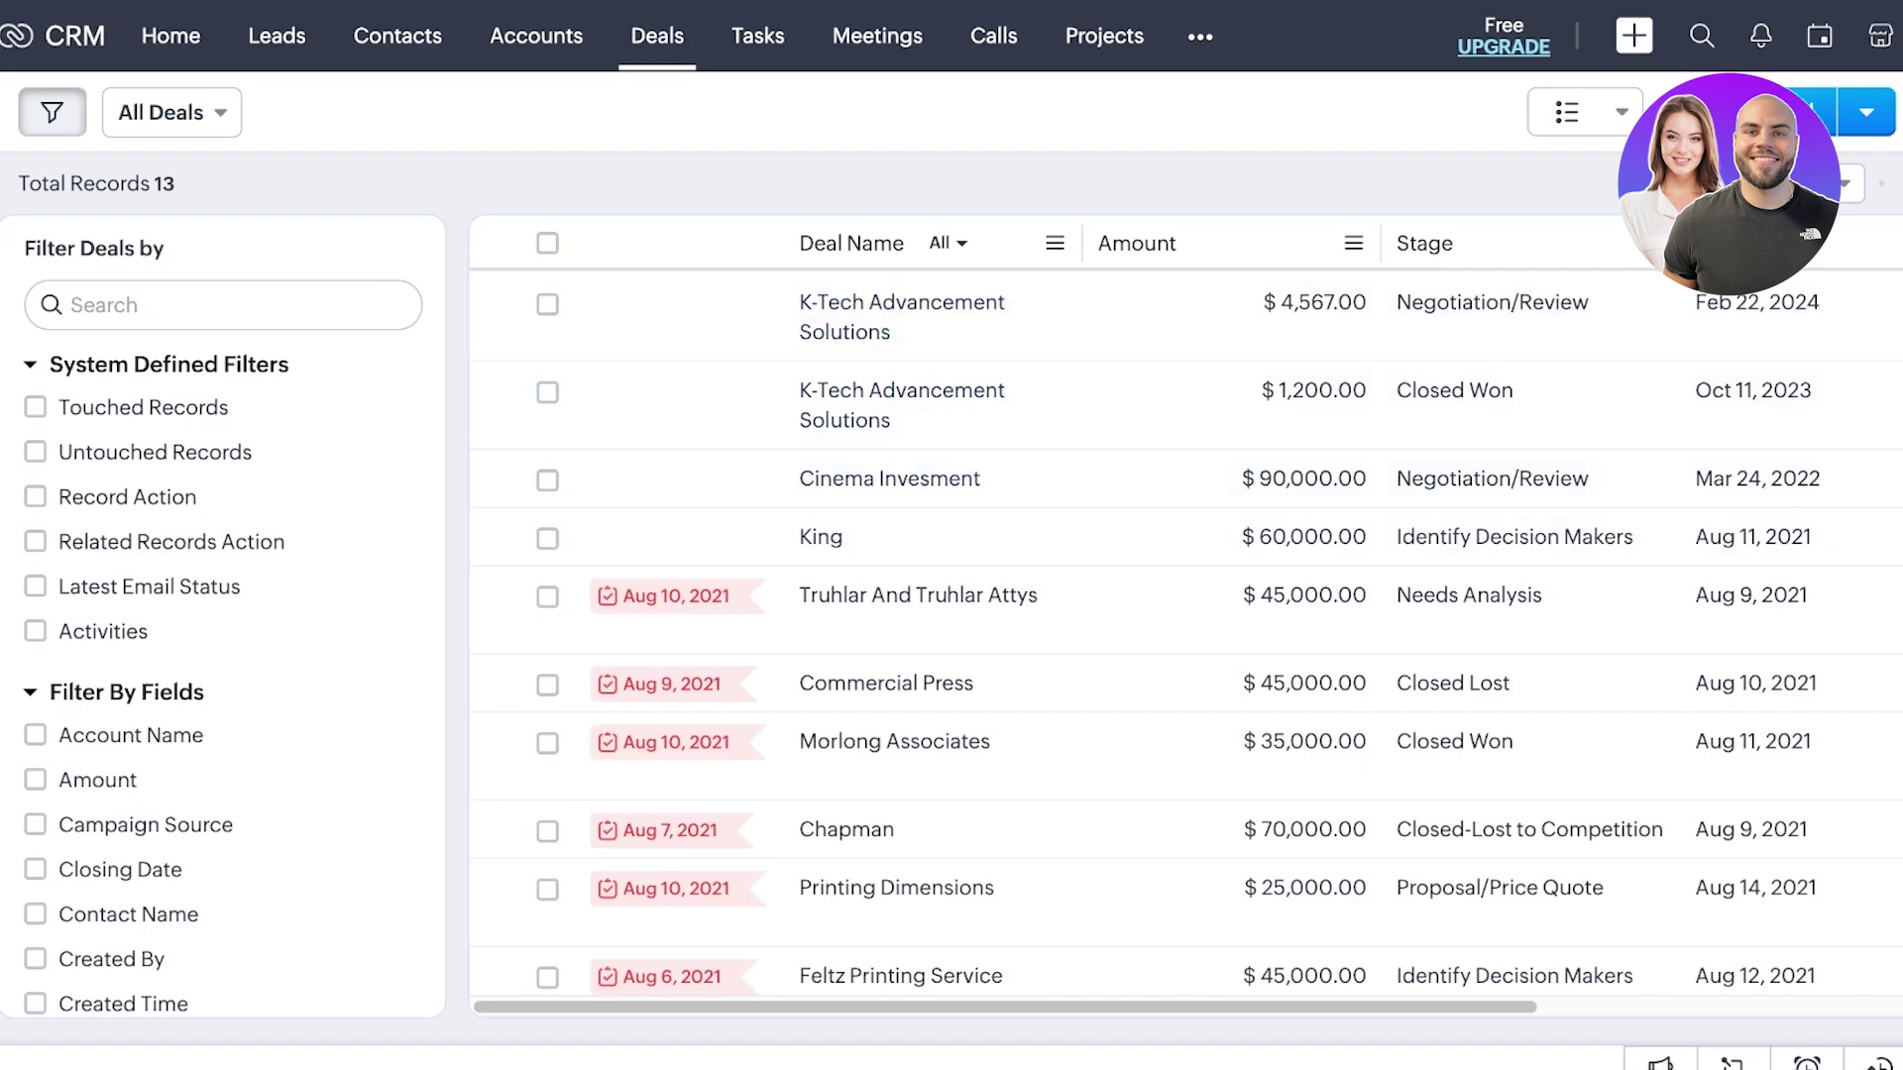
- Scroll across the columns of the 13-record Deals table, then start a new deal
scroll(991, 976, "right", 1)
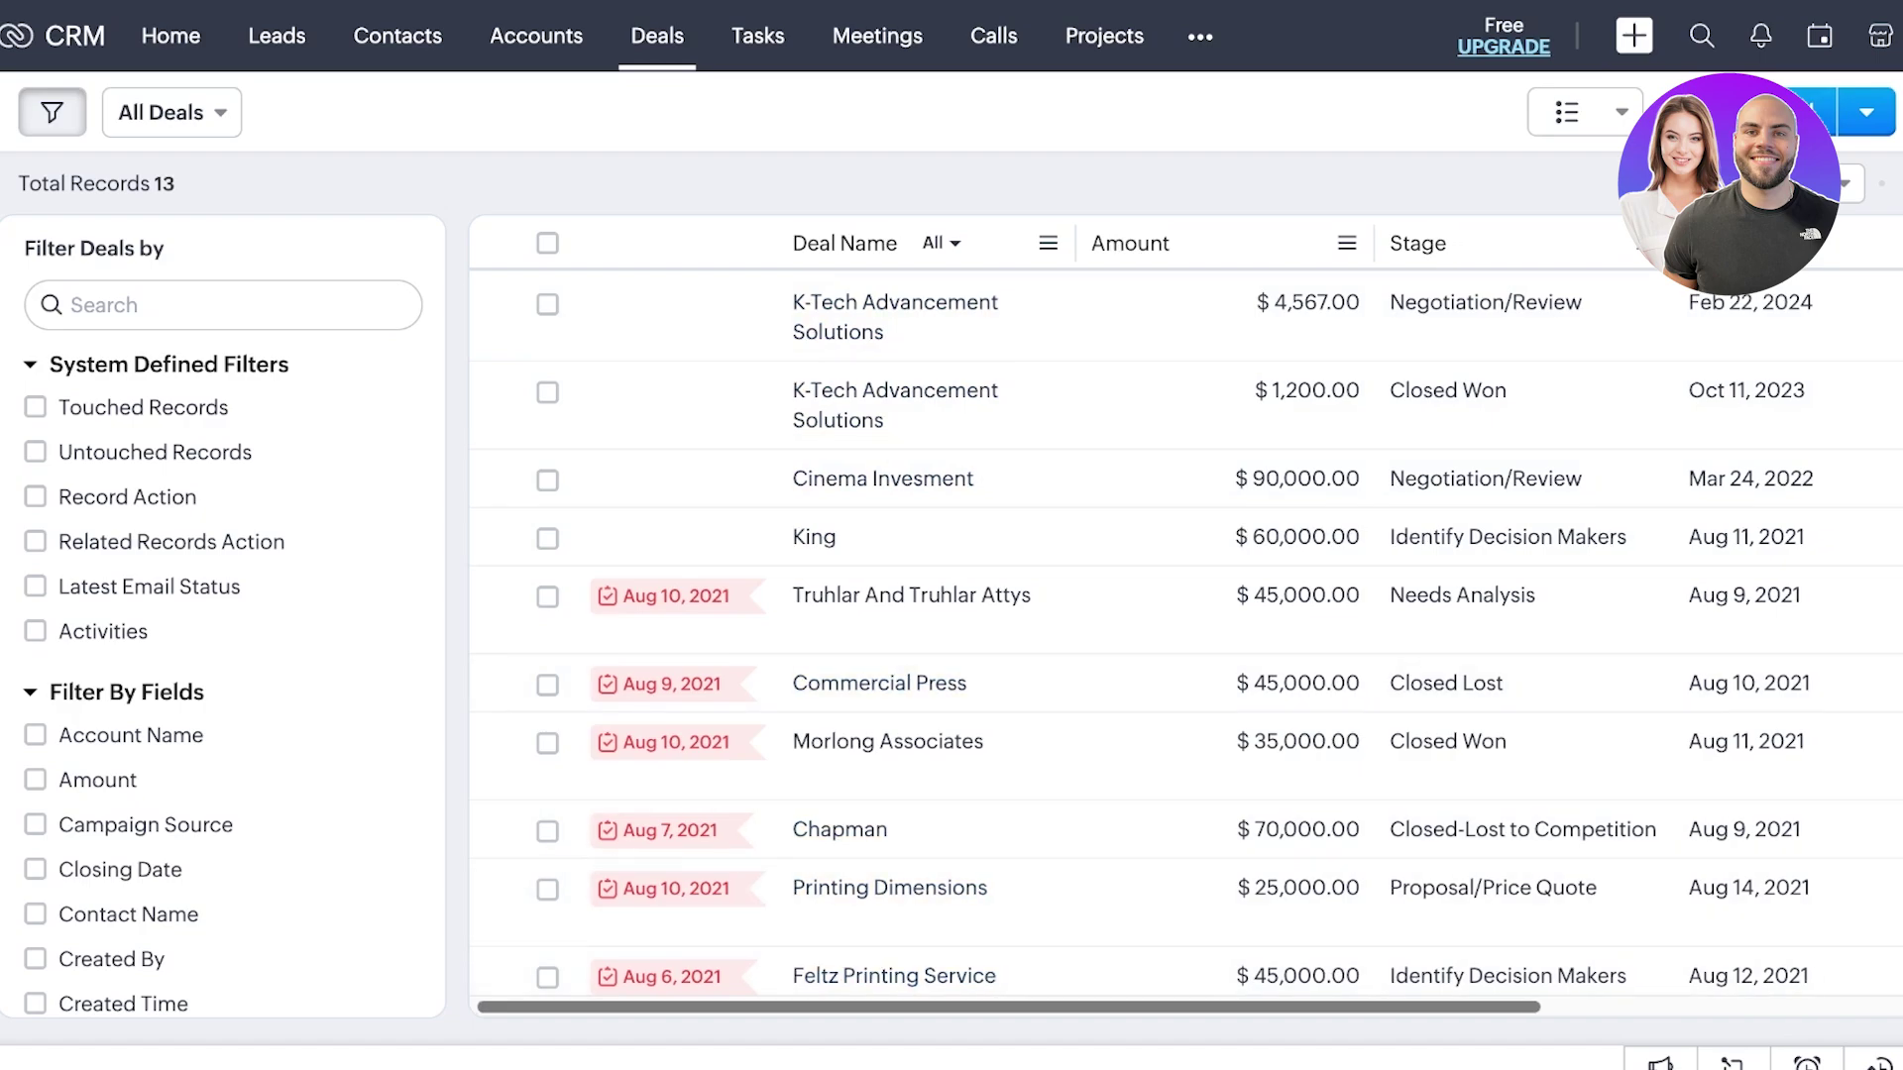
scroll(1189, 614, "right", 5)
scroll(1189, 615, "left", 3)
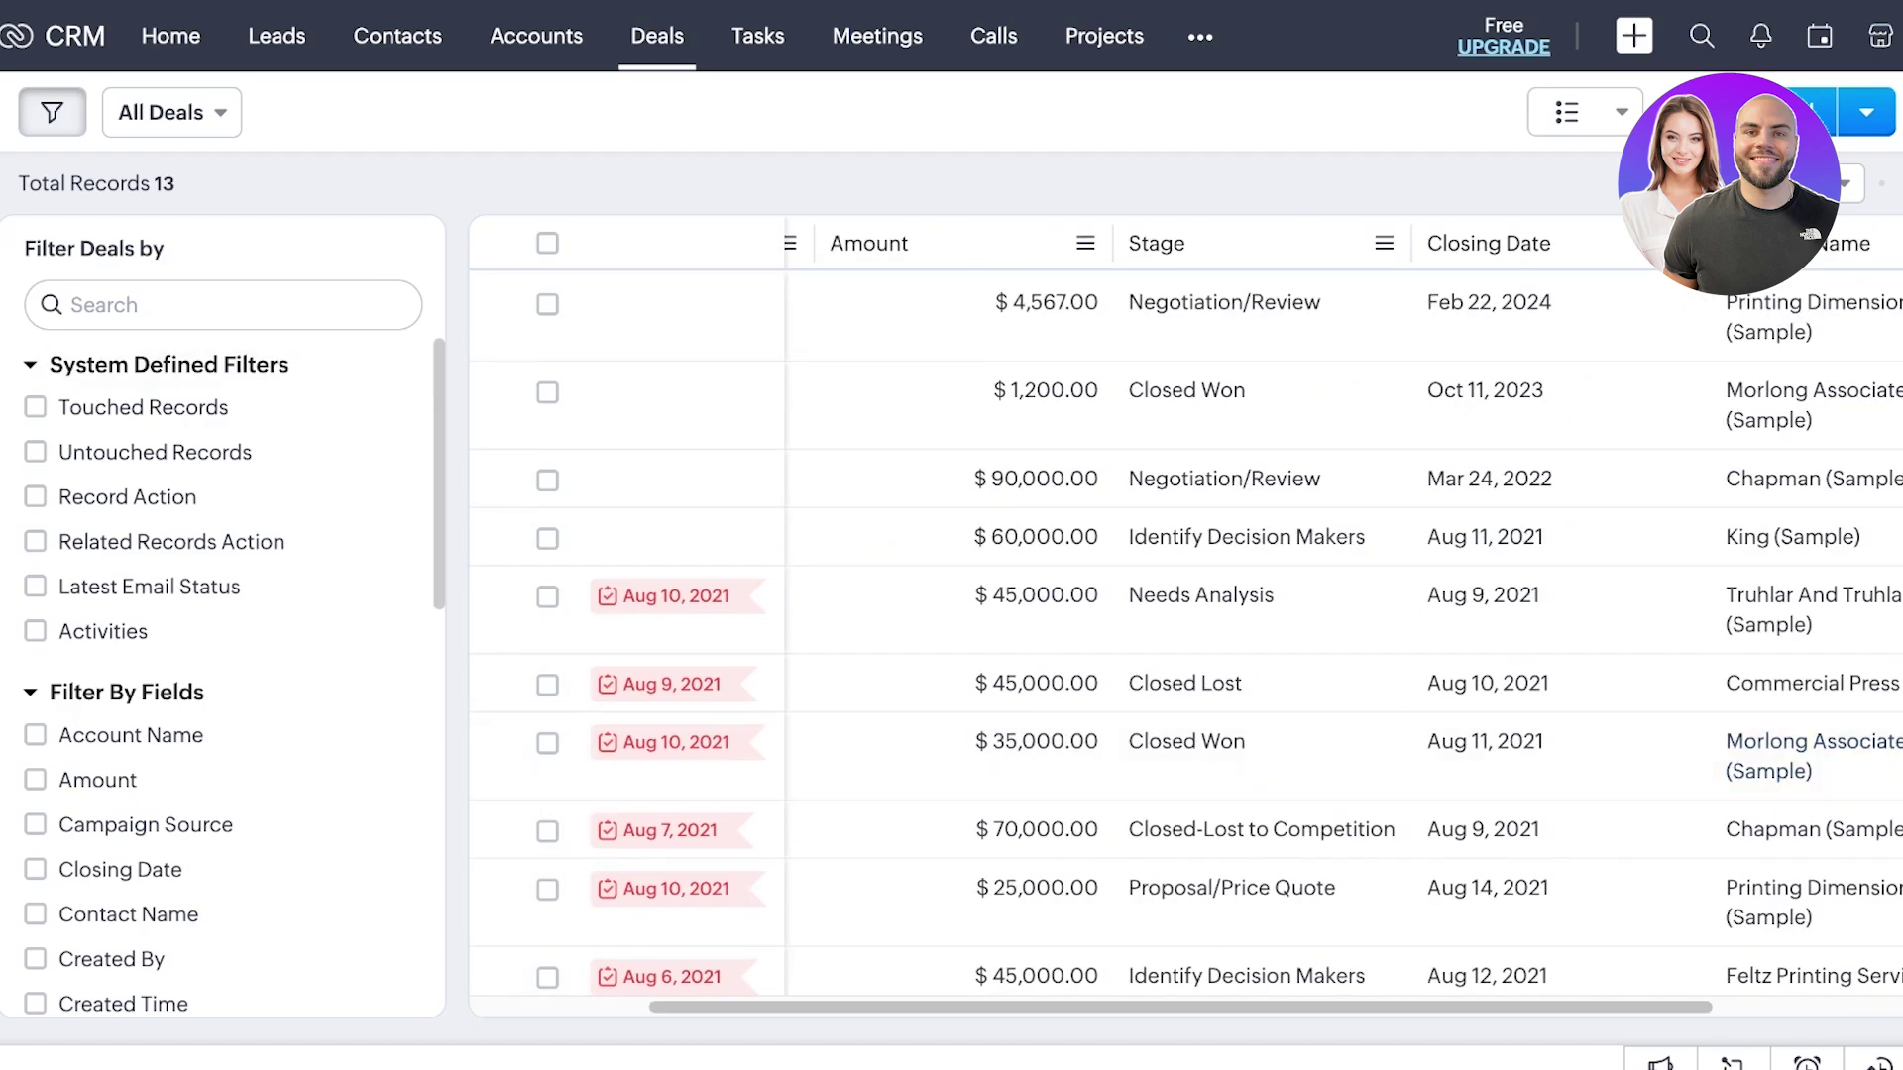
left_click(1792, 537)
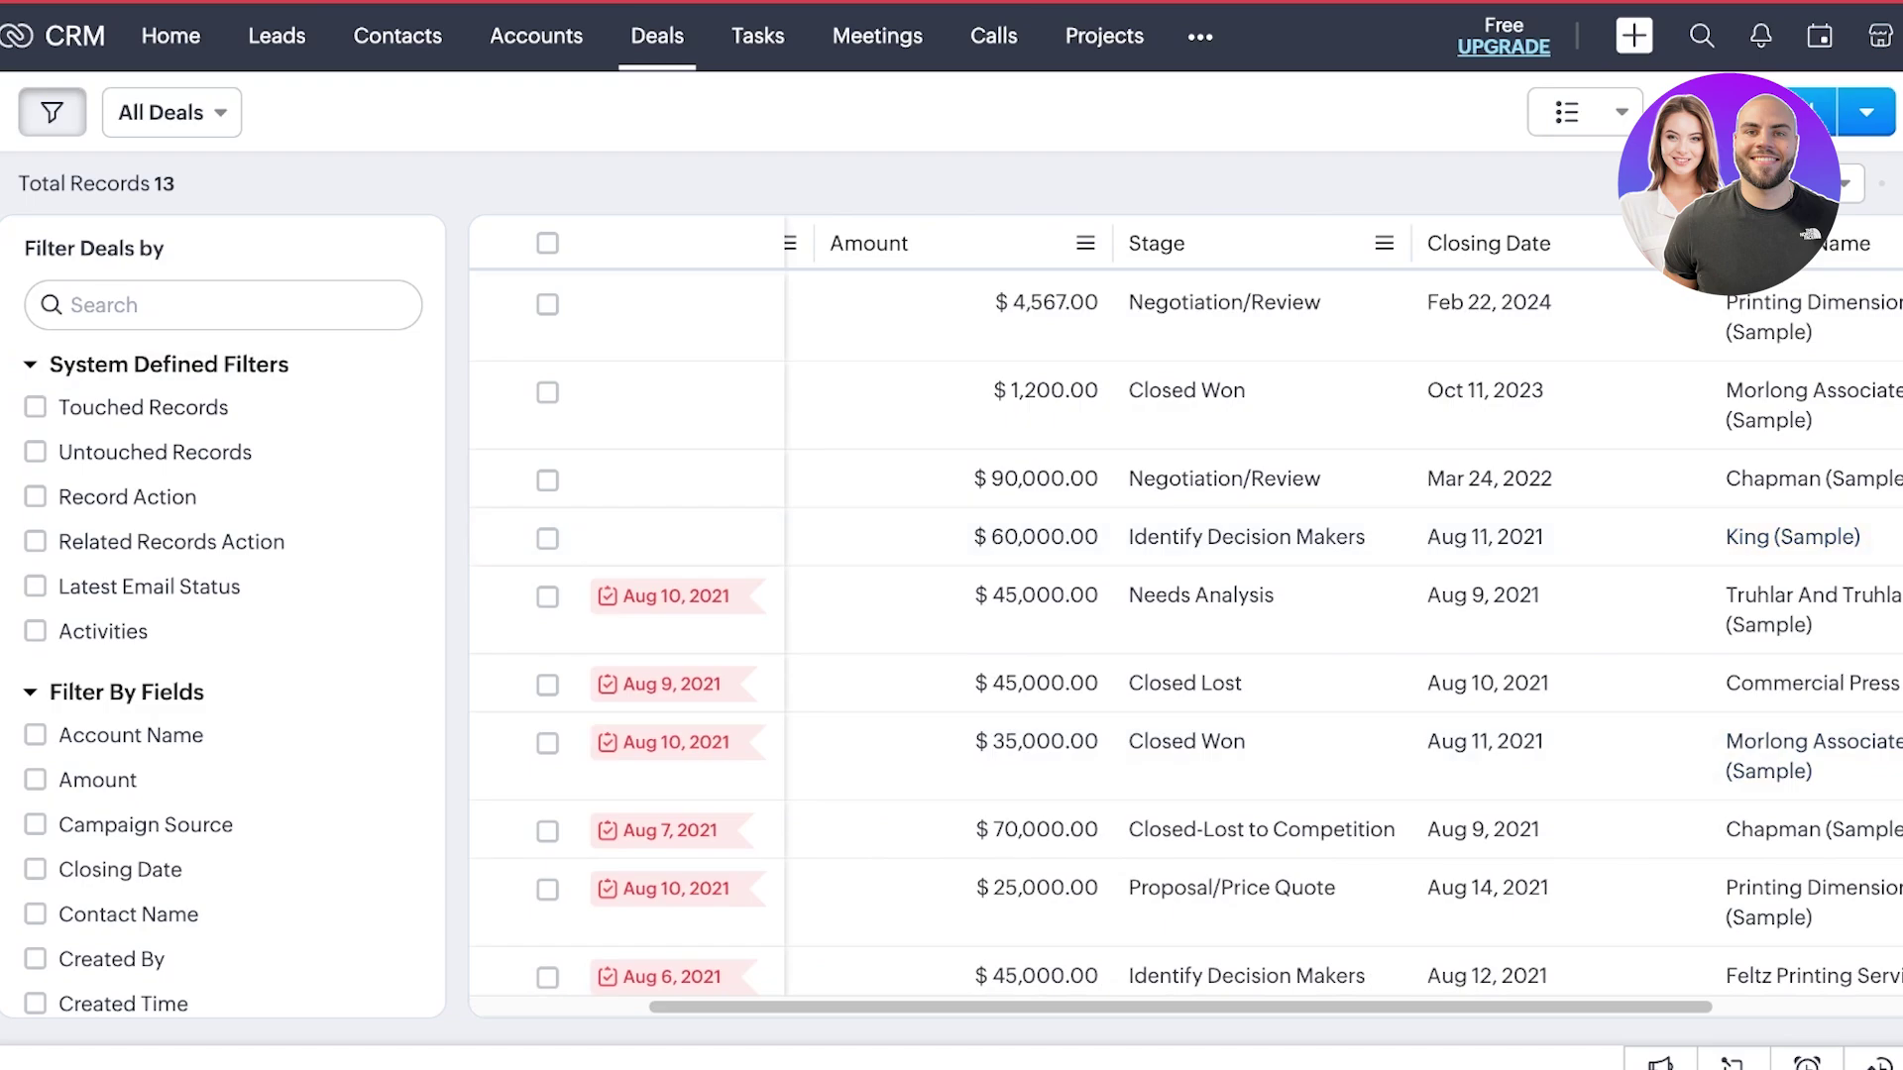
- Link the deal to Jameson, name it 'Distribution of our makeup', amount 12345678
left_click(600, 400)
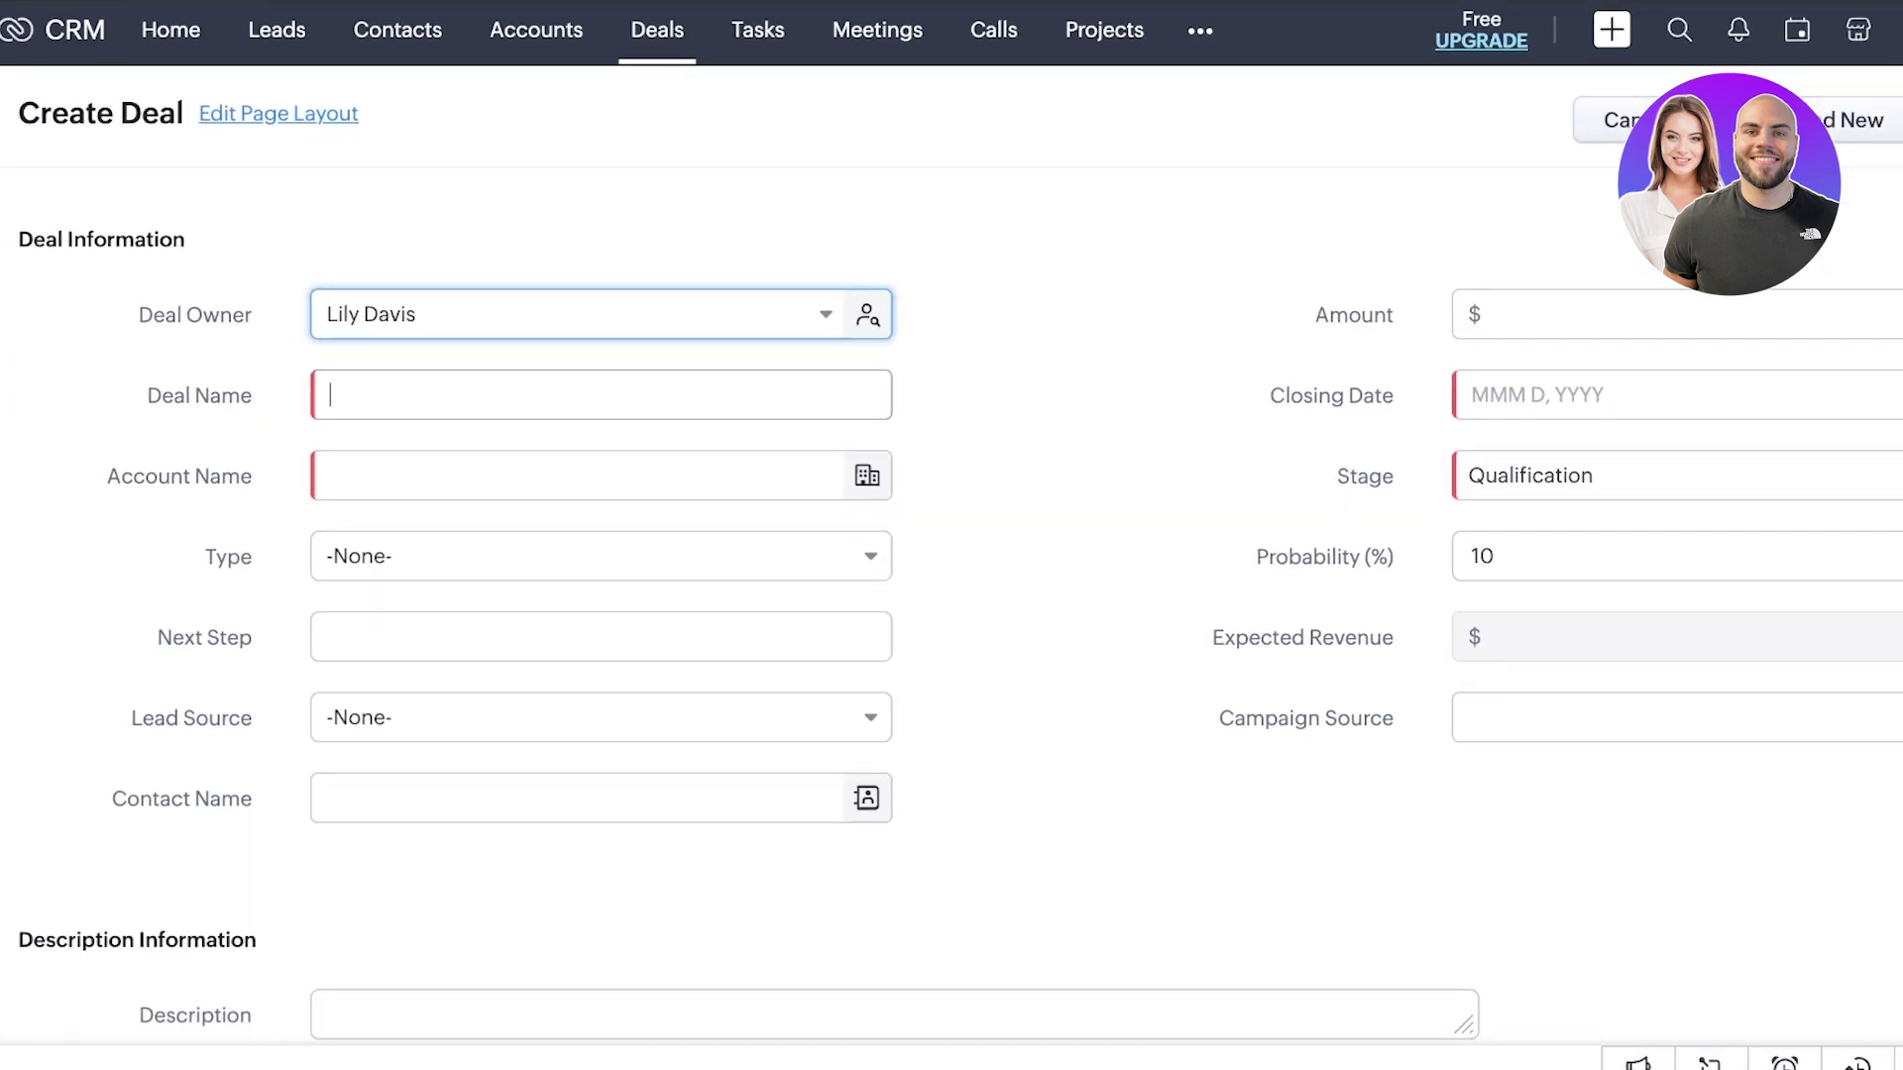
left_click(574, 476)
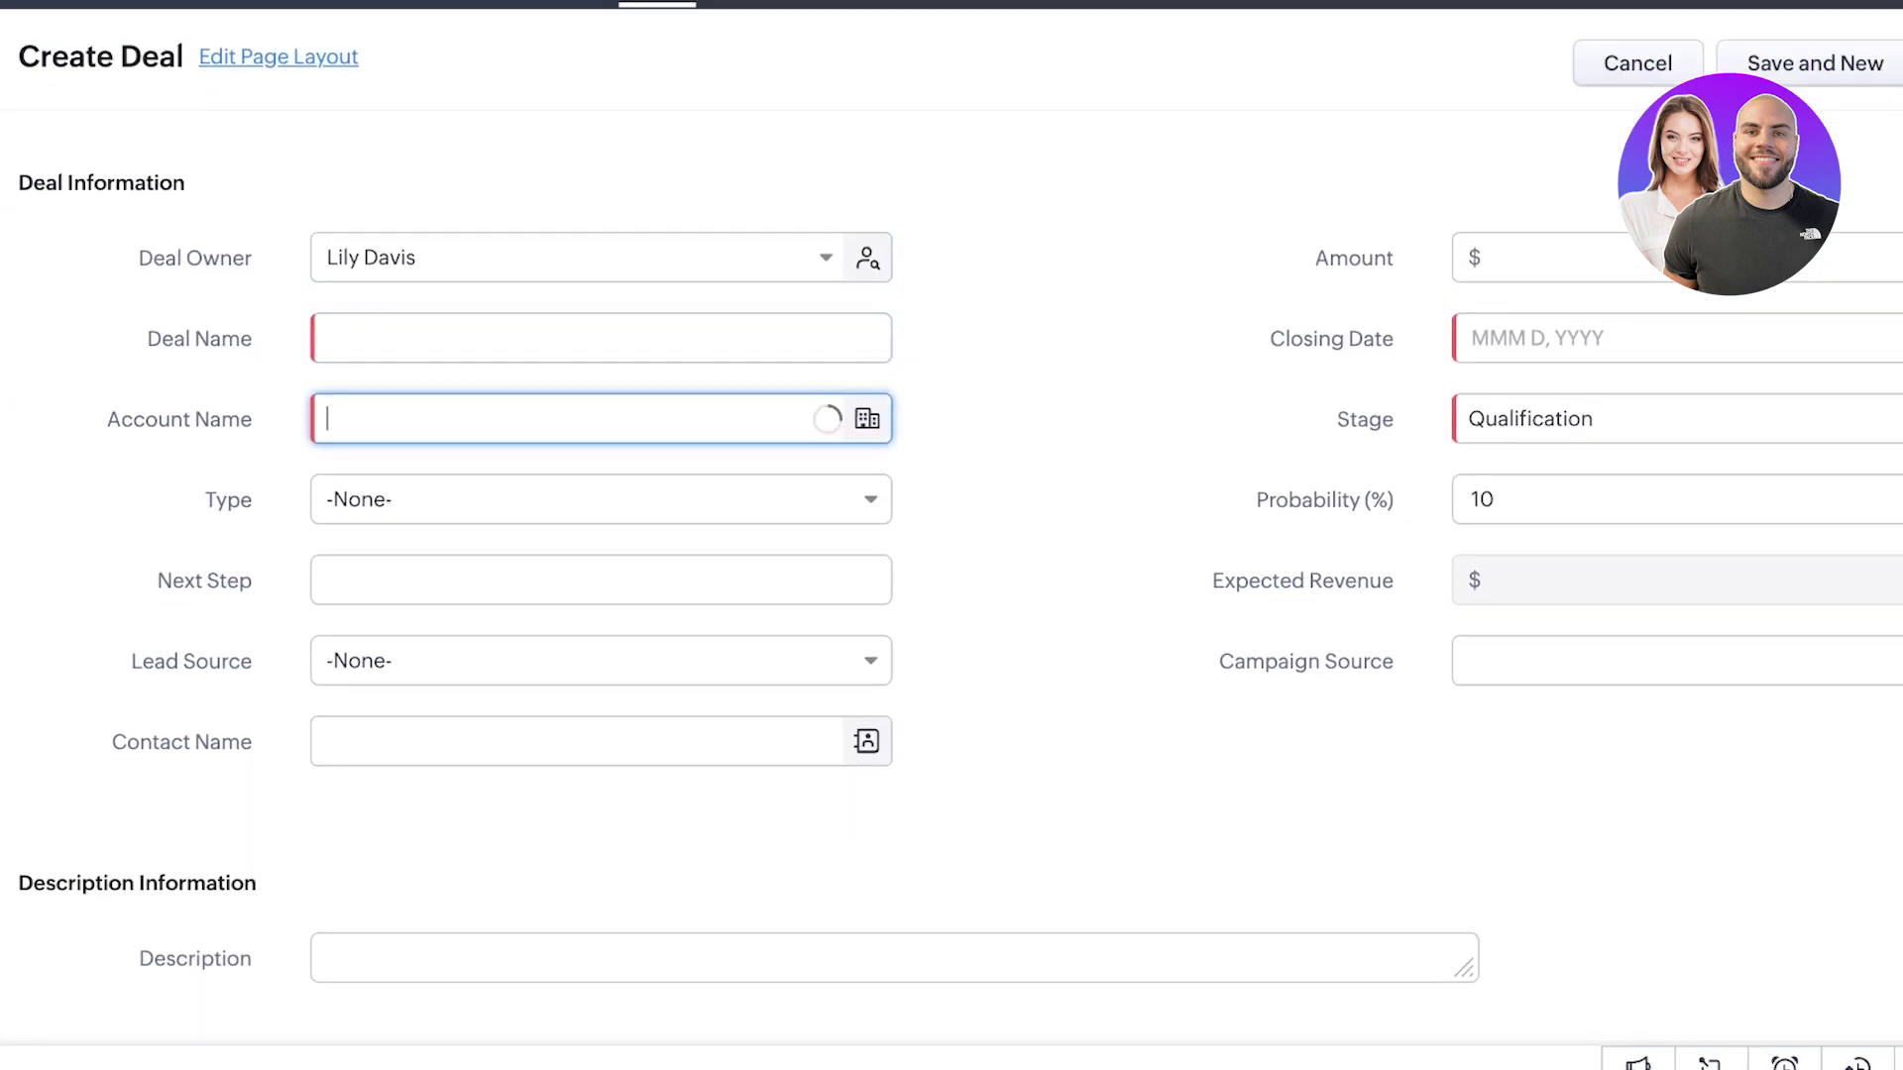
key("Return")
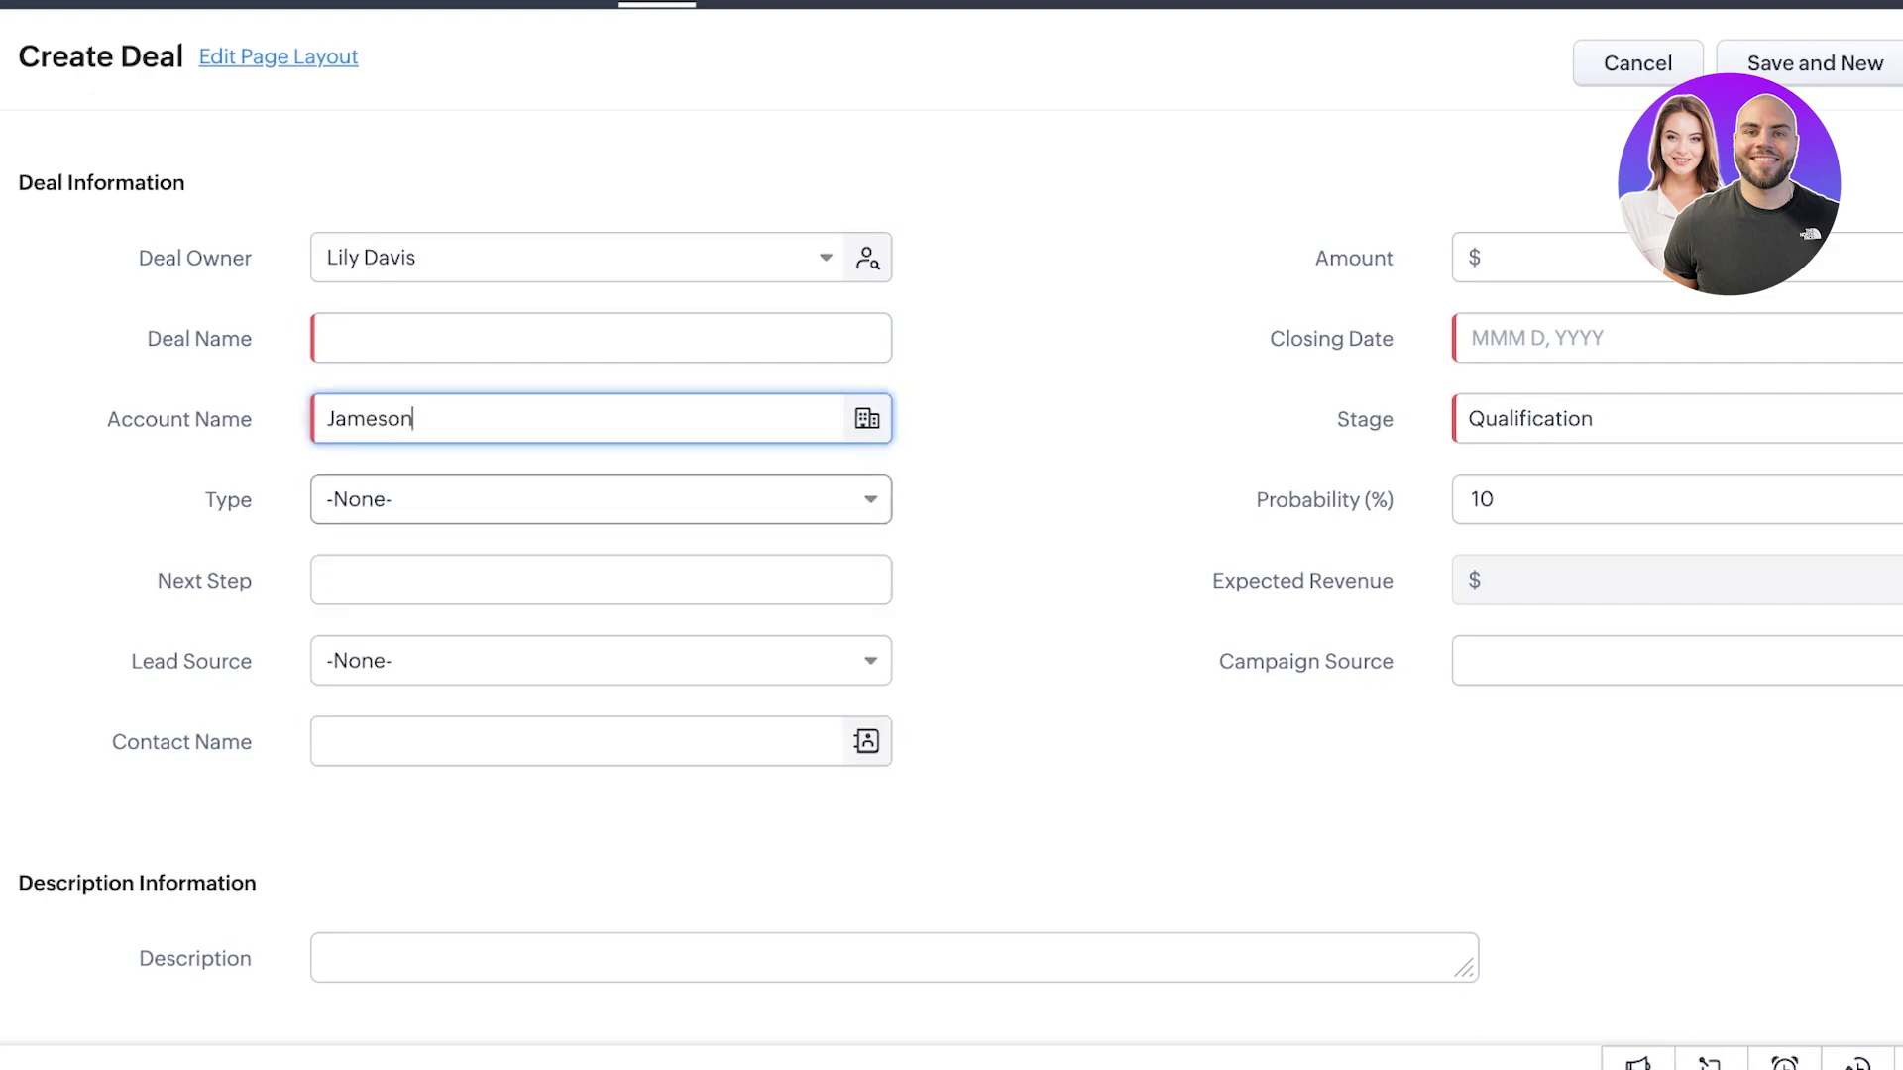
left_click(600, 338)
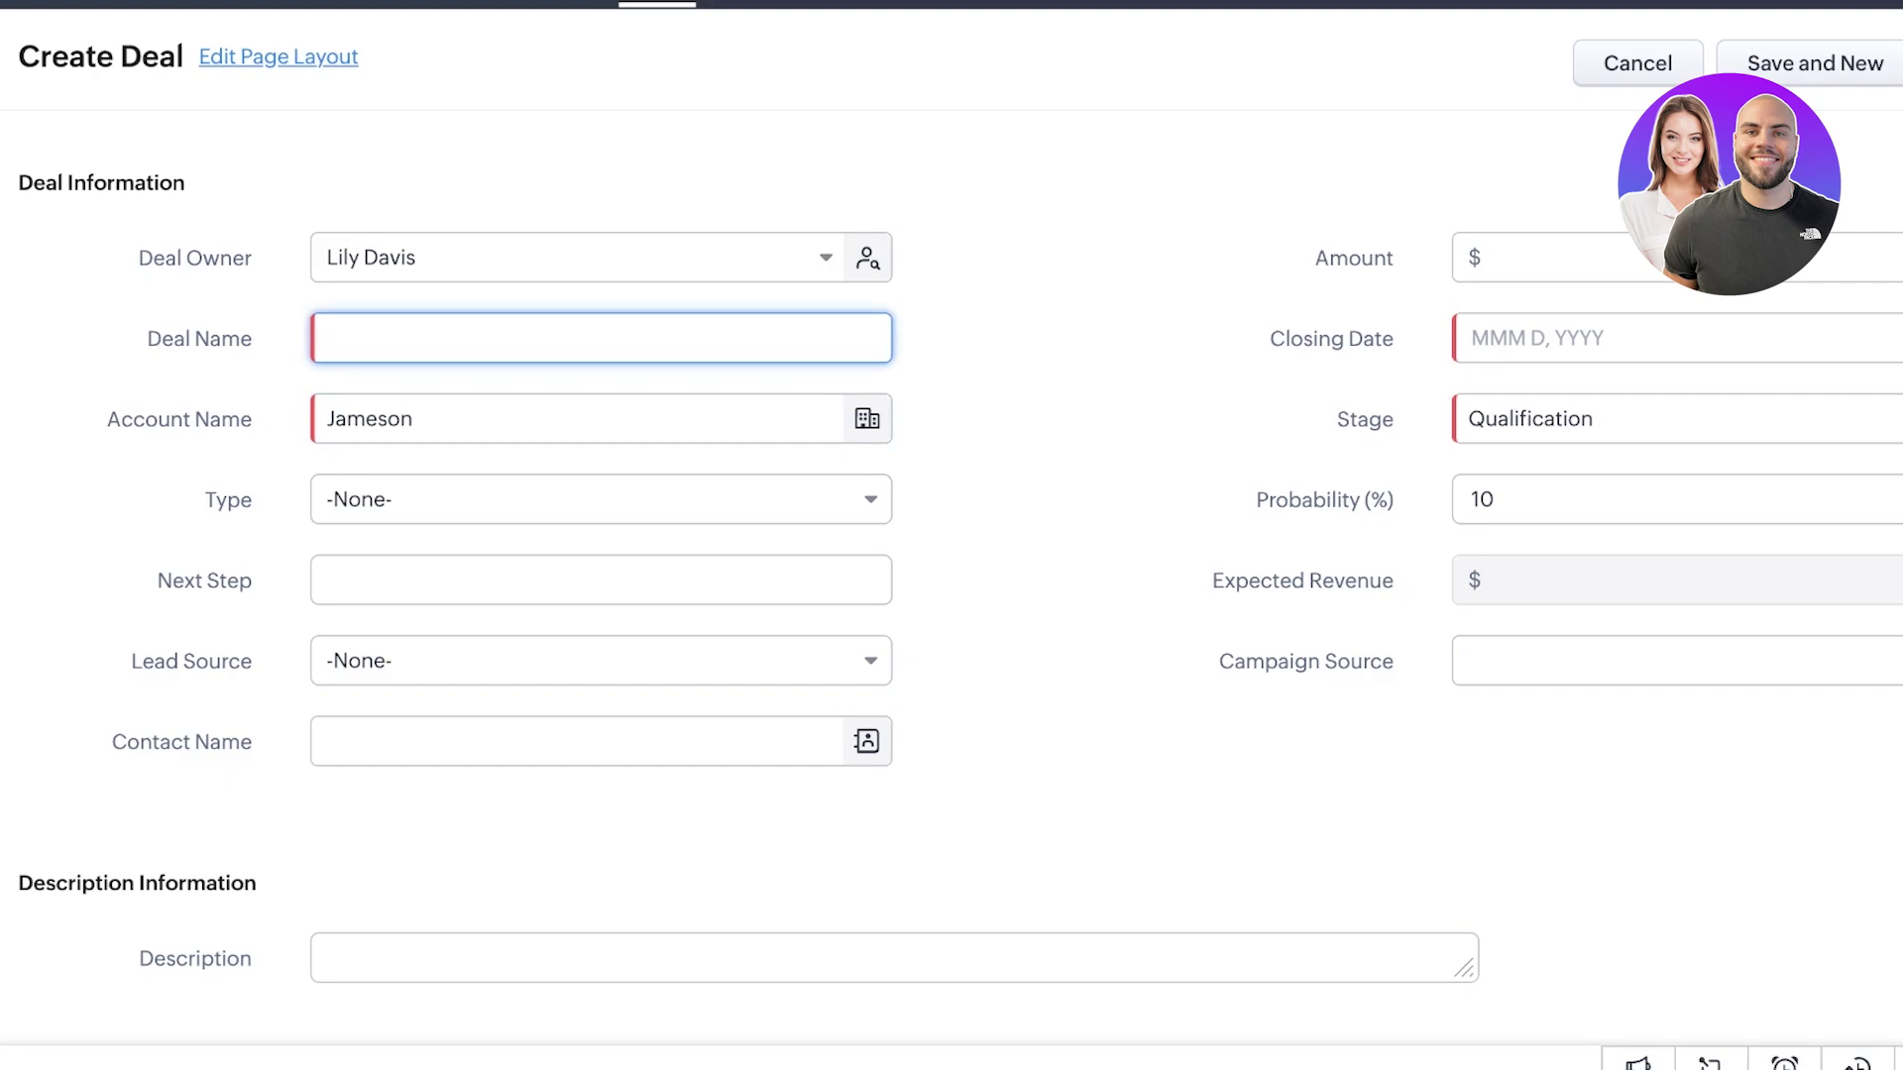
type("Distribution of o")
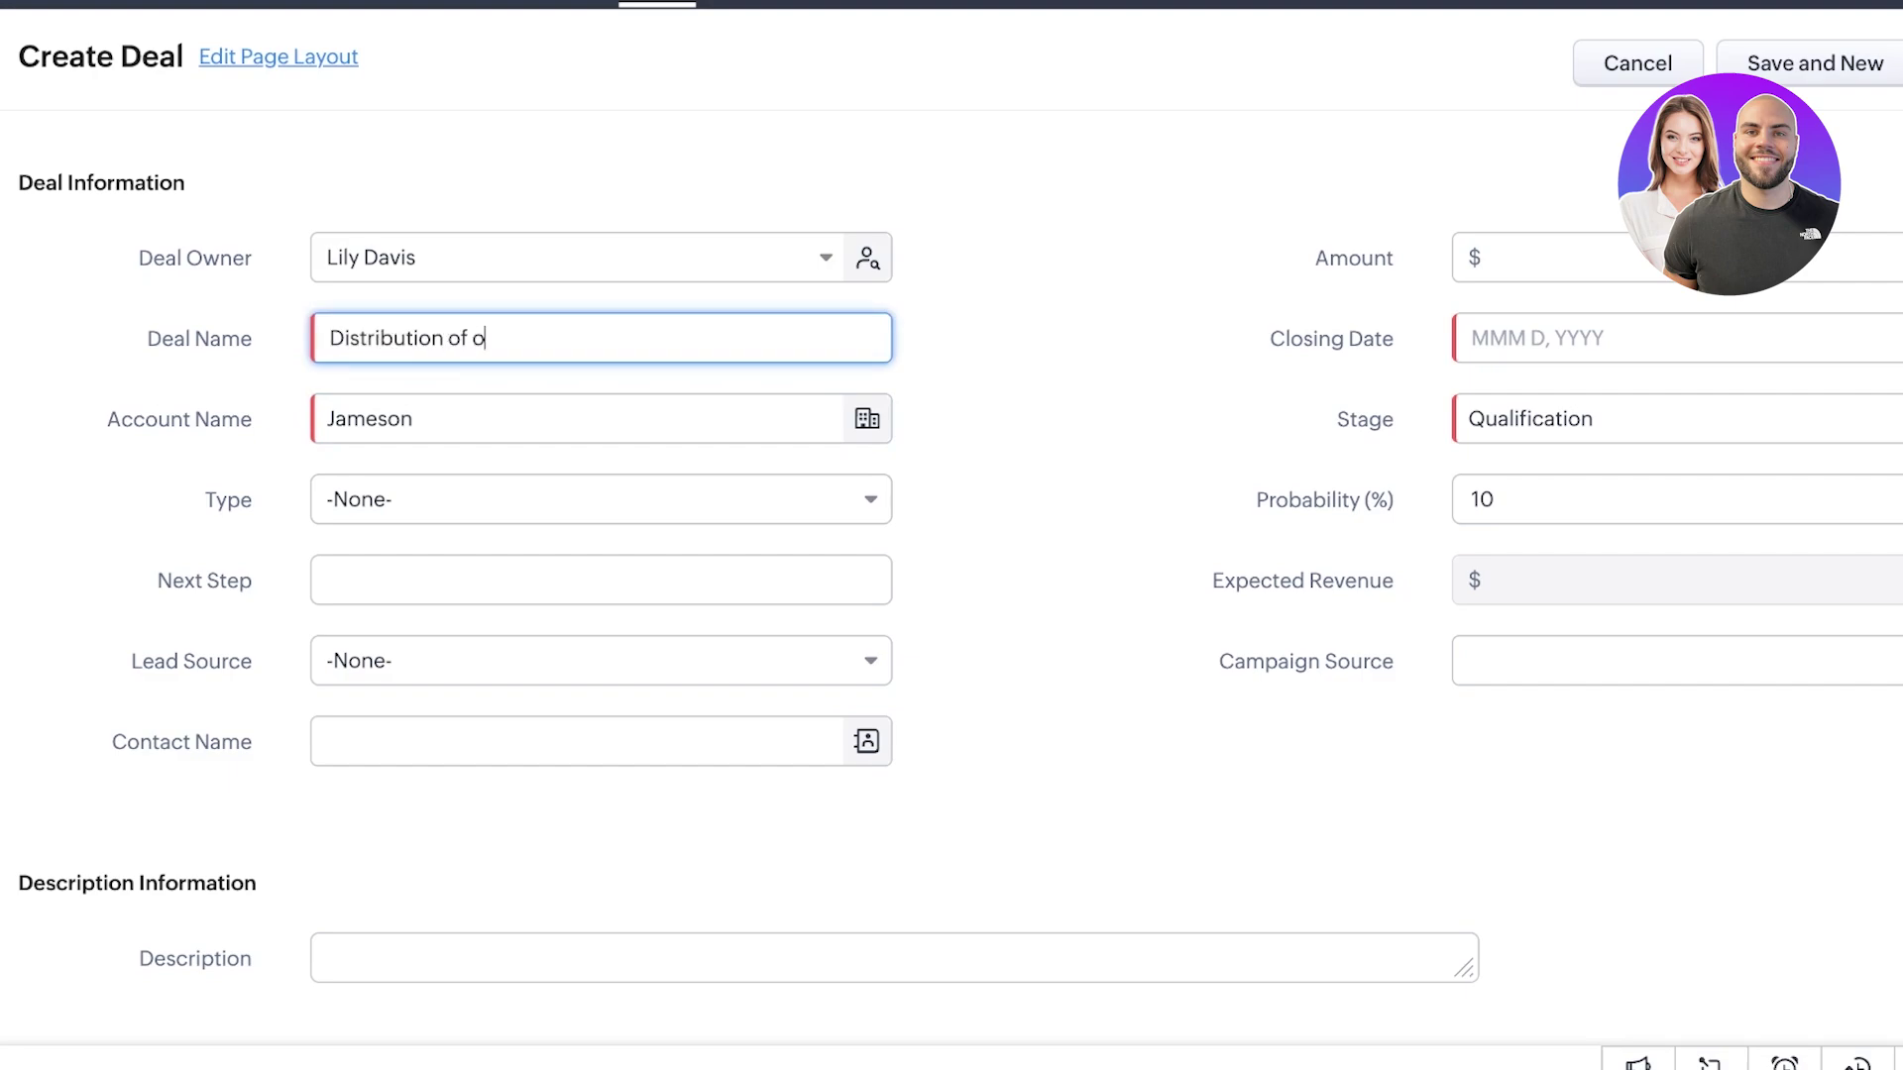
type("ur makeup")
left_click(1546, 257)
type("12345678")
- Set closing date Feb 13, 2025, stage Negotiation/Review, and type Existing Business
left_click(1526, 338)
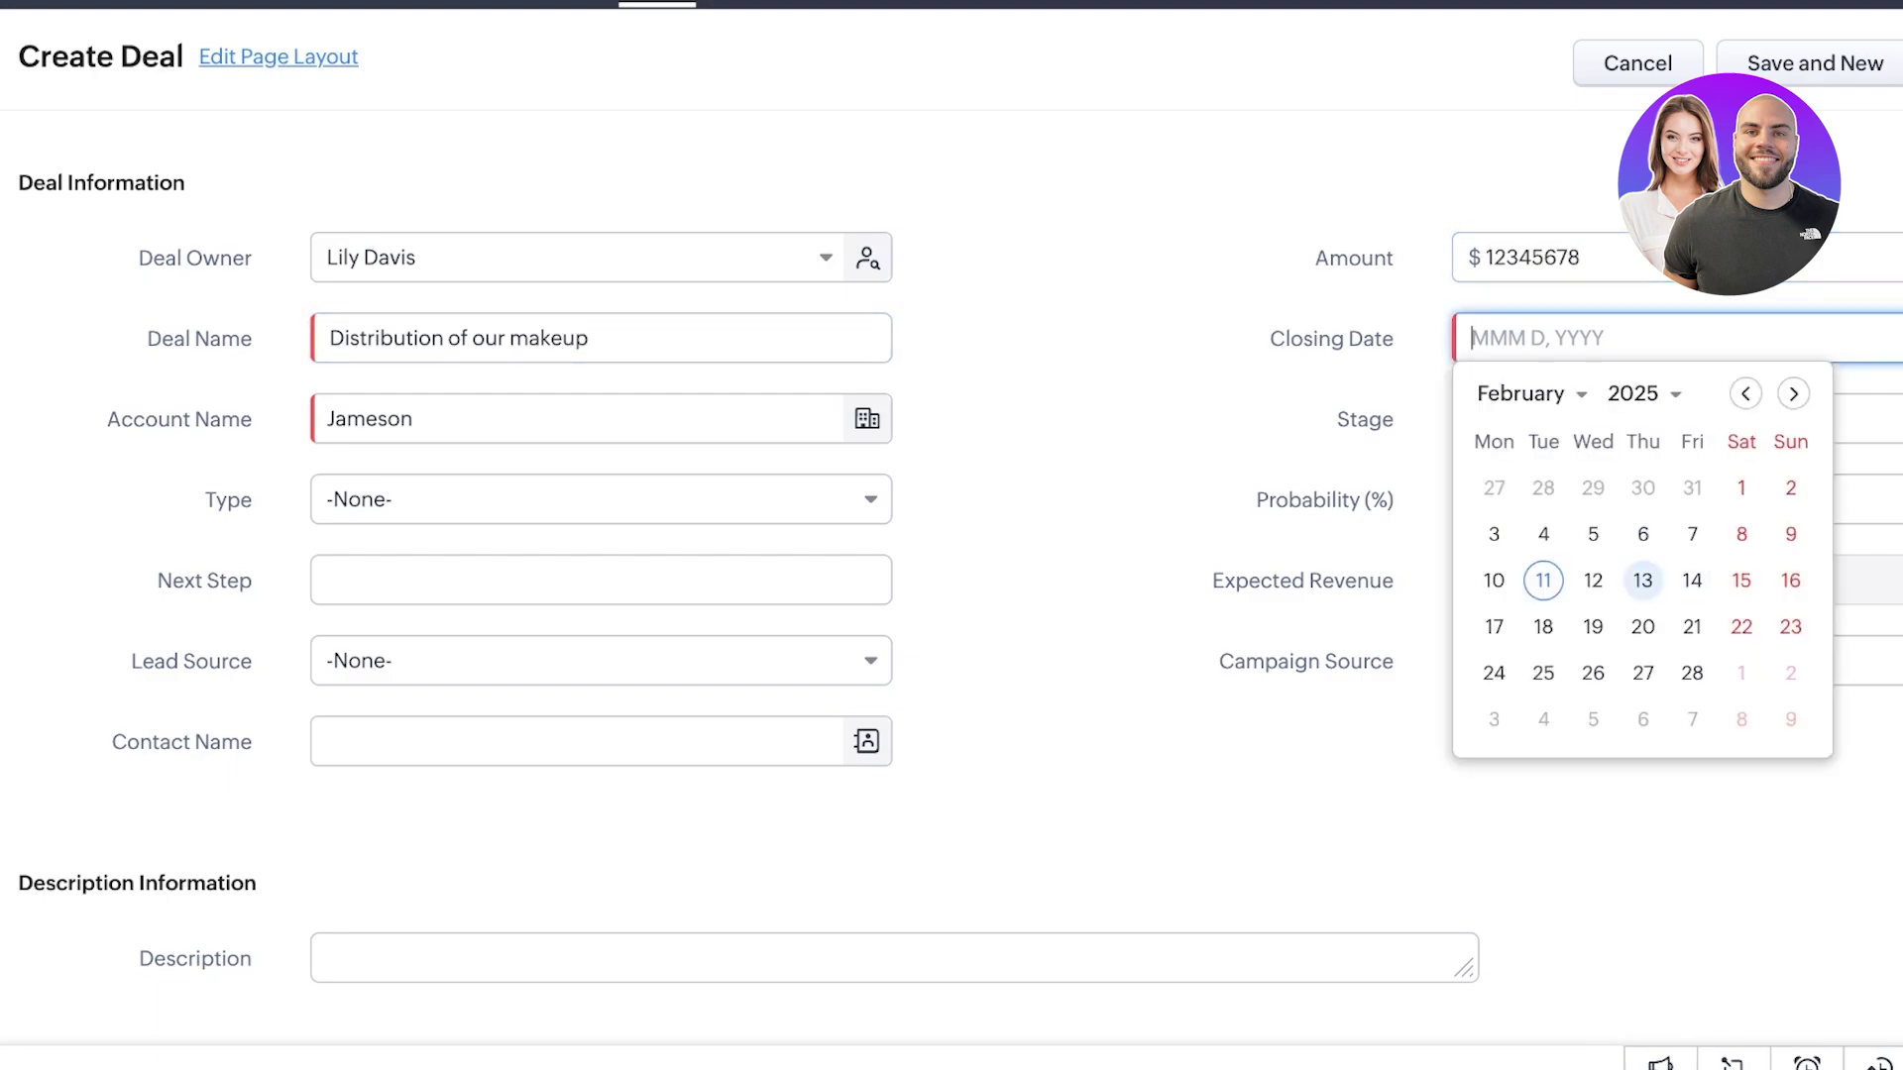
left_click(1642, 580)
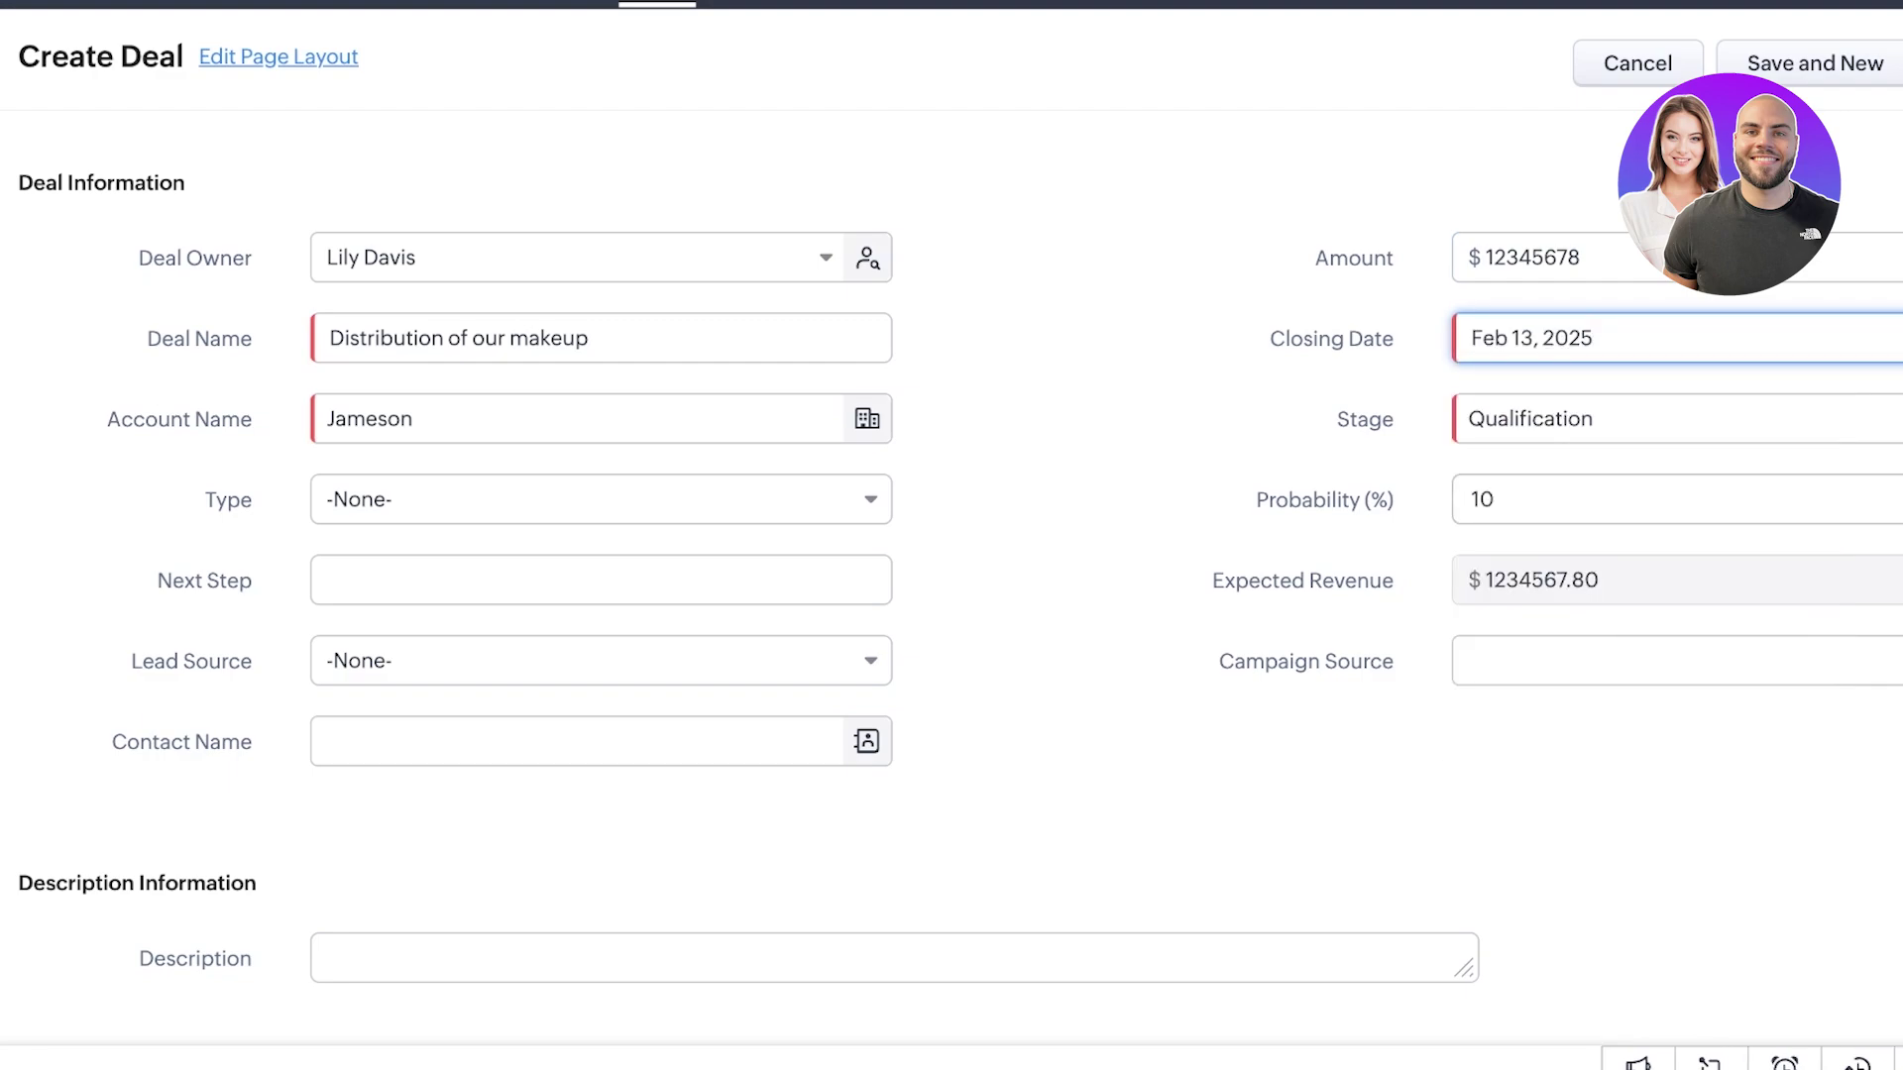
left_click(1585, 418)
scroll(1675, 615, "down", 3)
scroll(1675, 614, "up", 3)
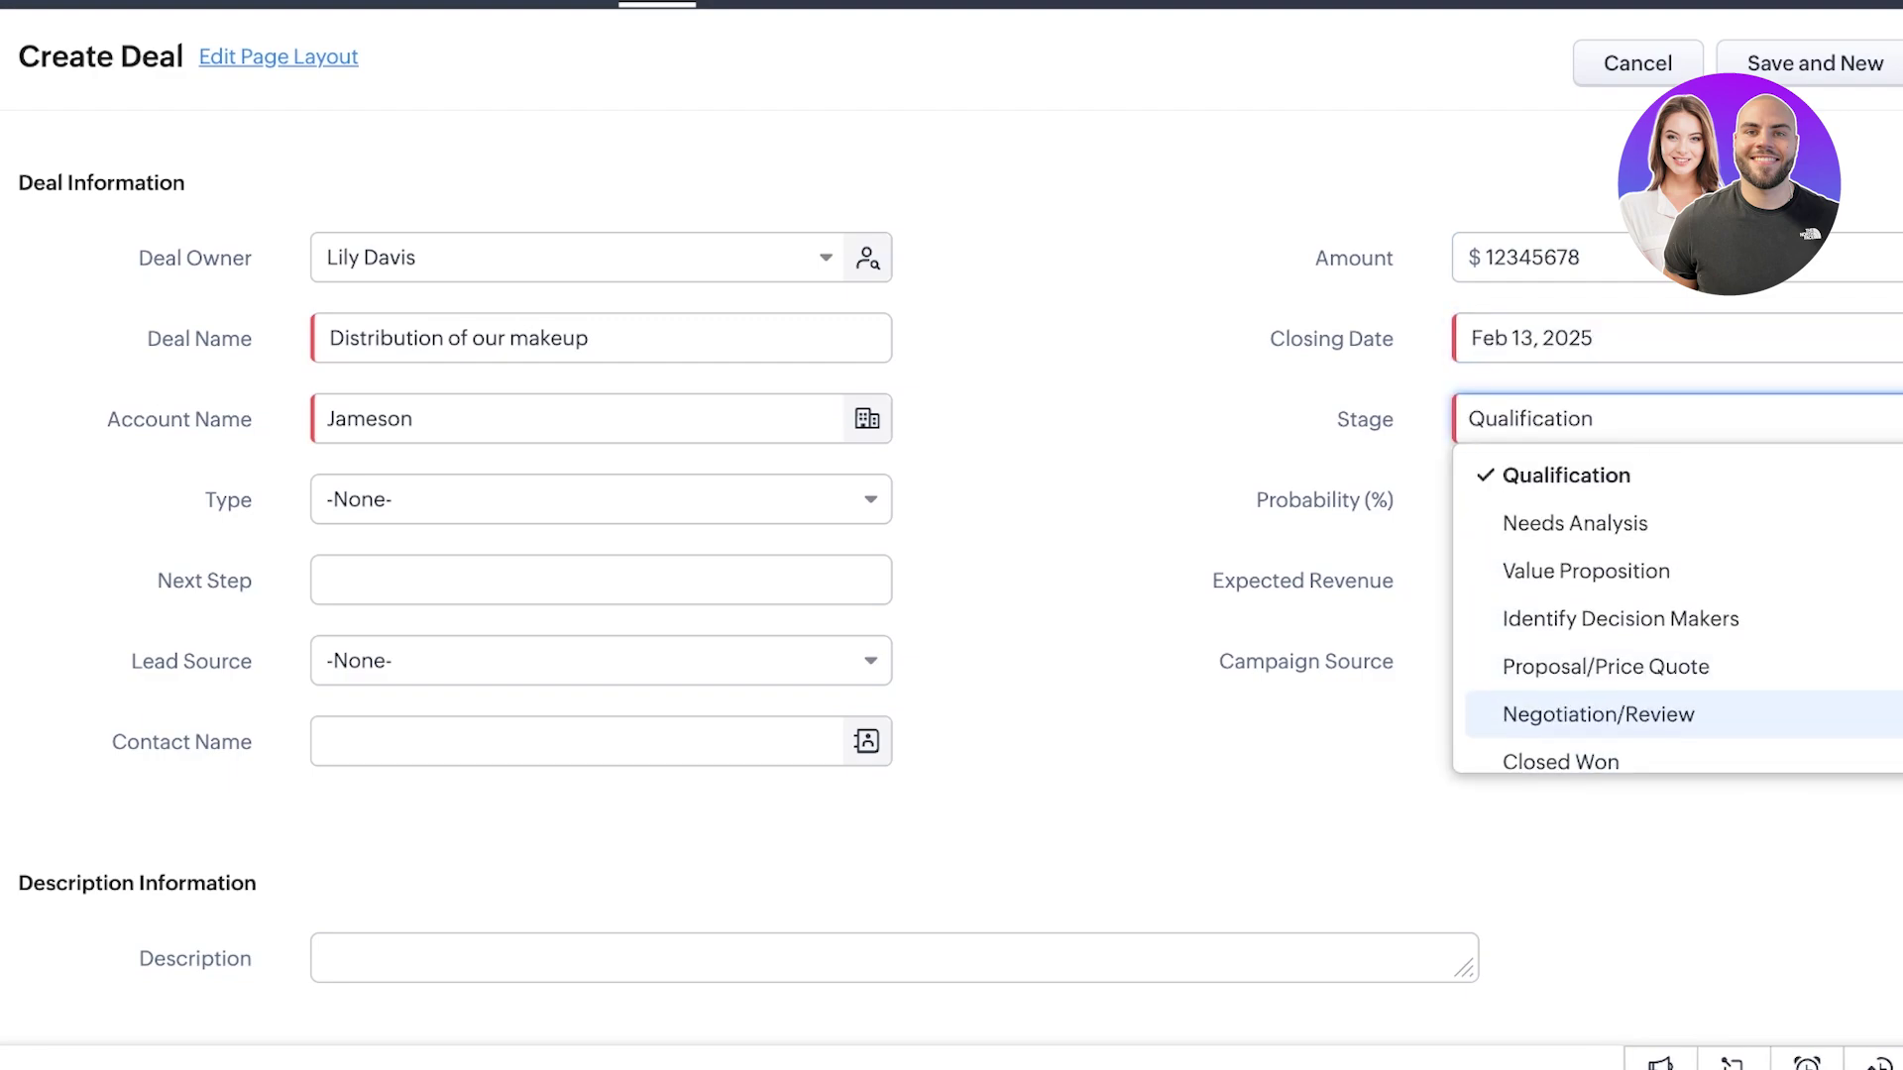
scroll(1674, 613, "down", 2)
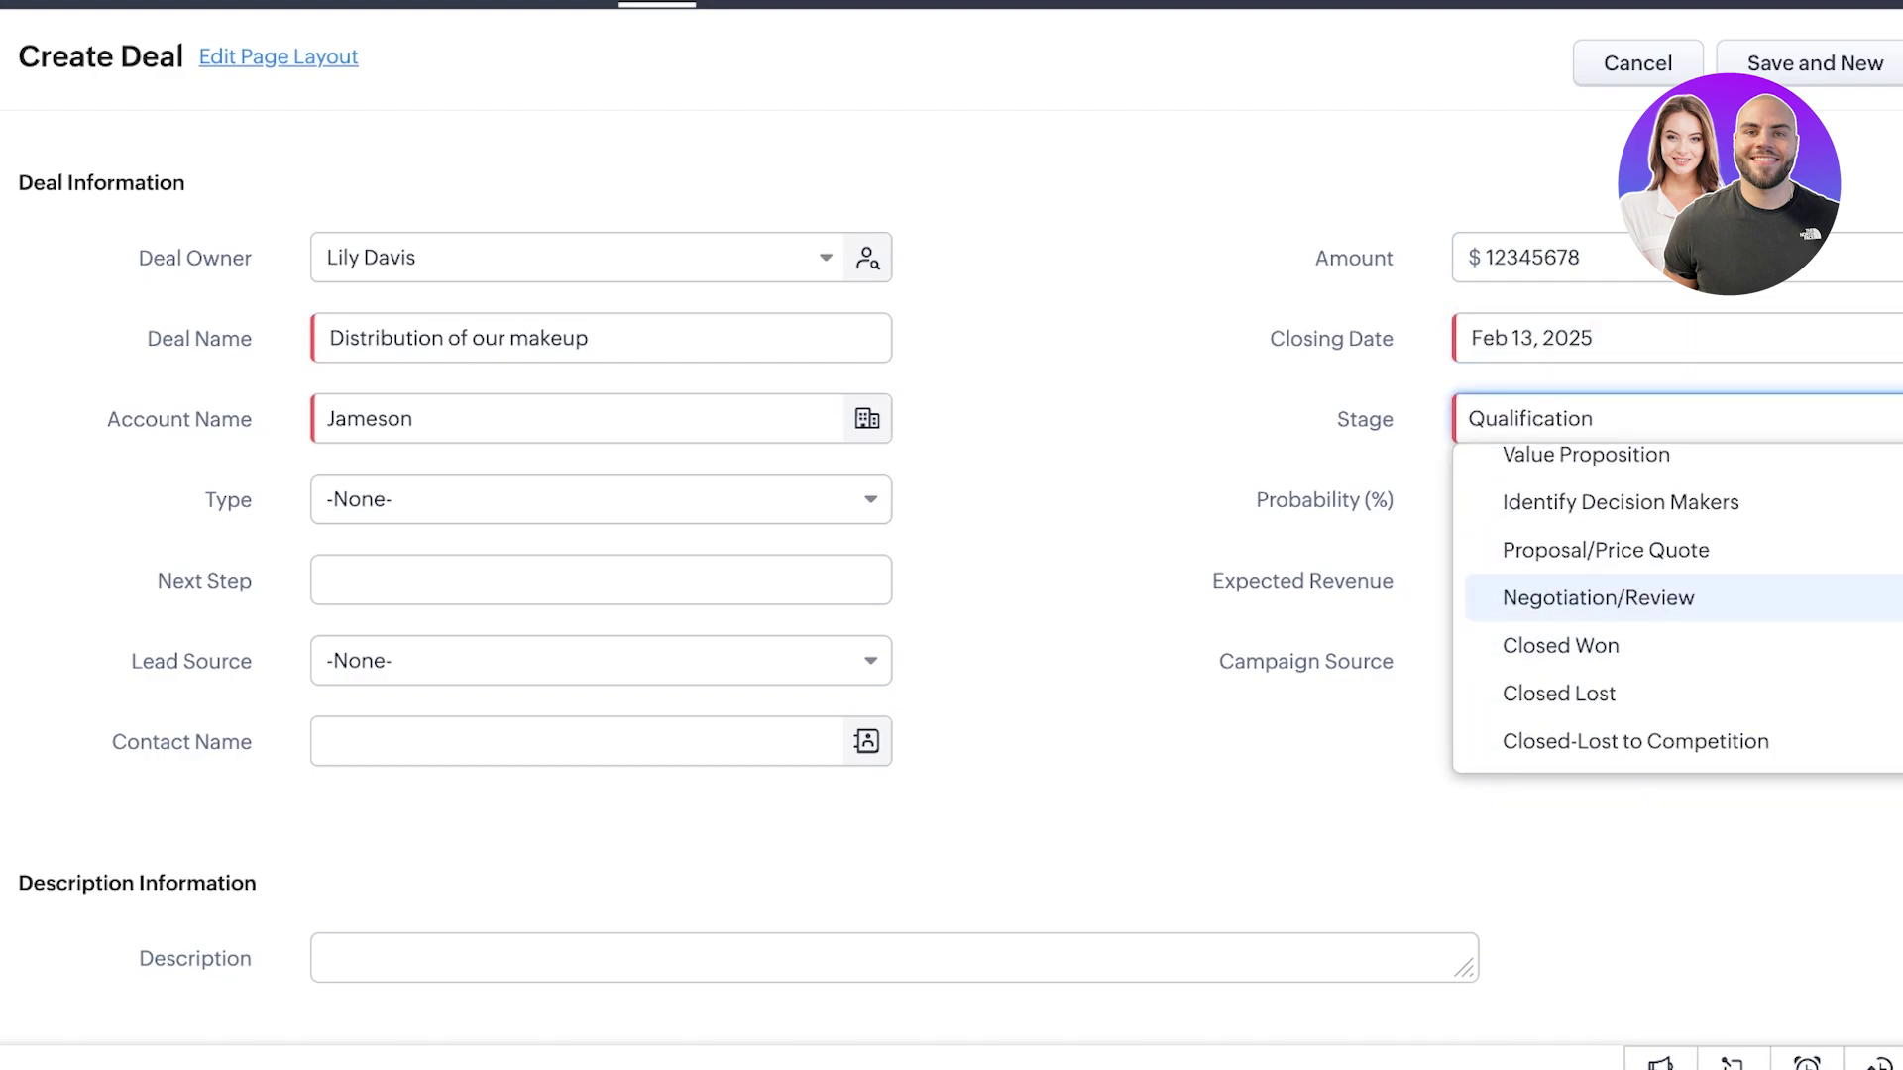
left_click(1598, 597)
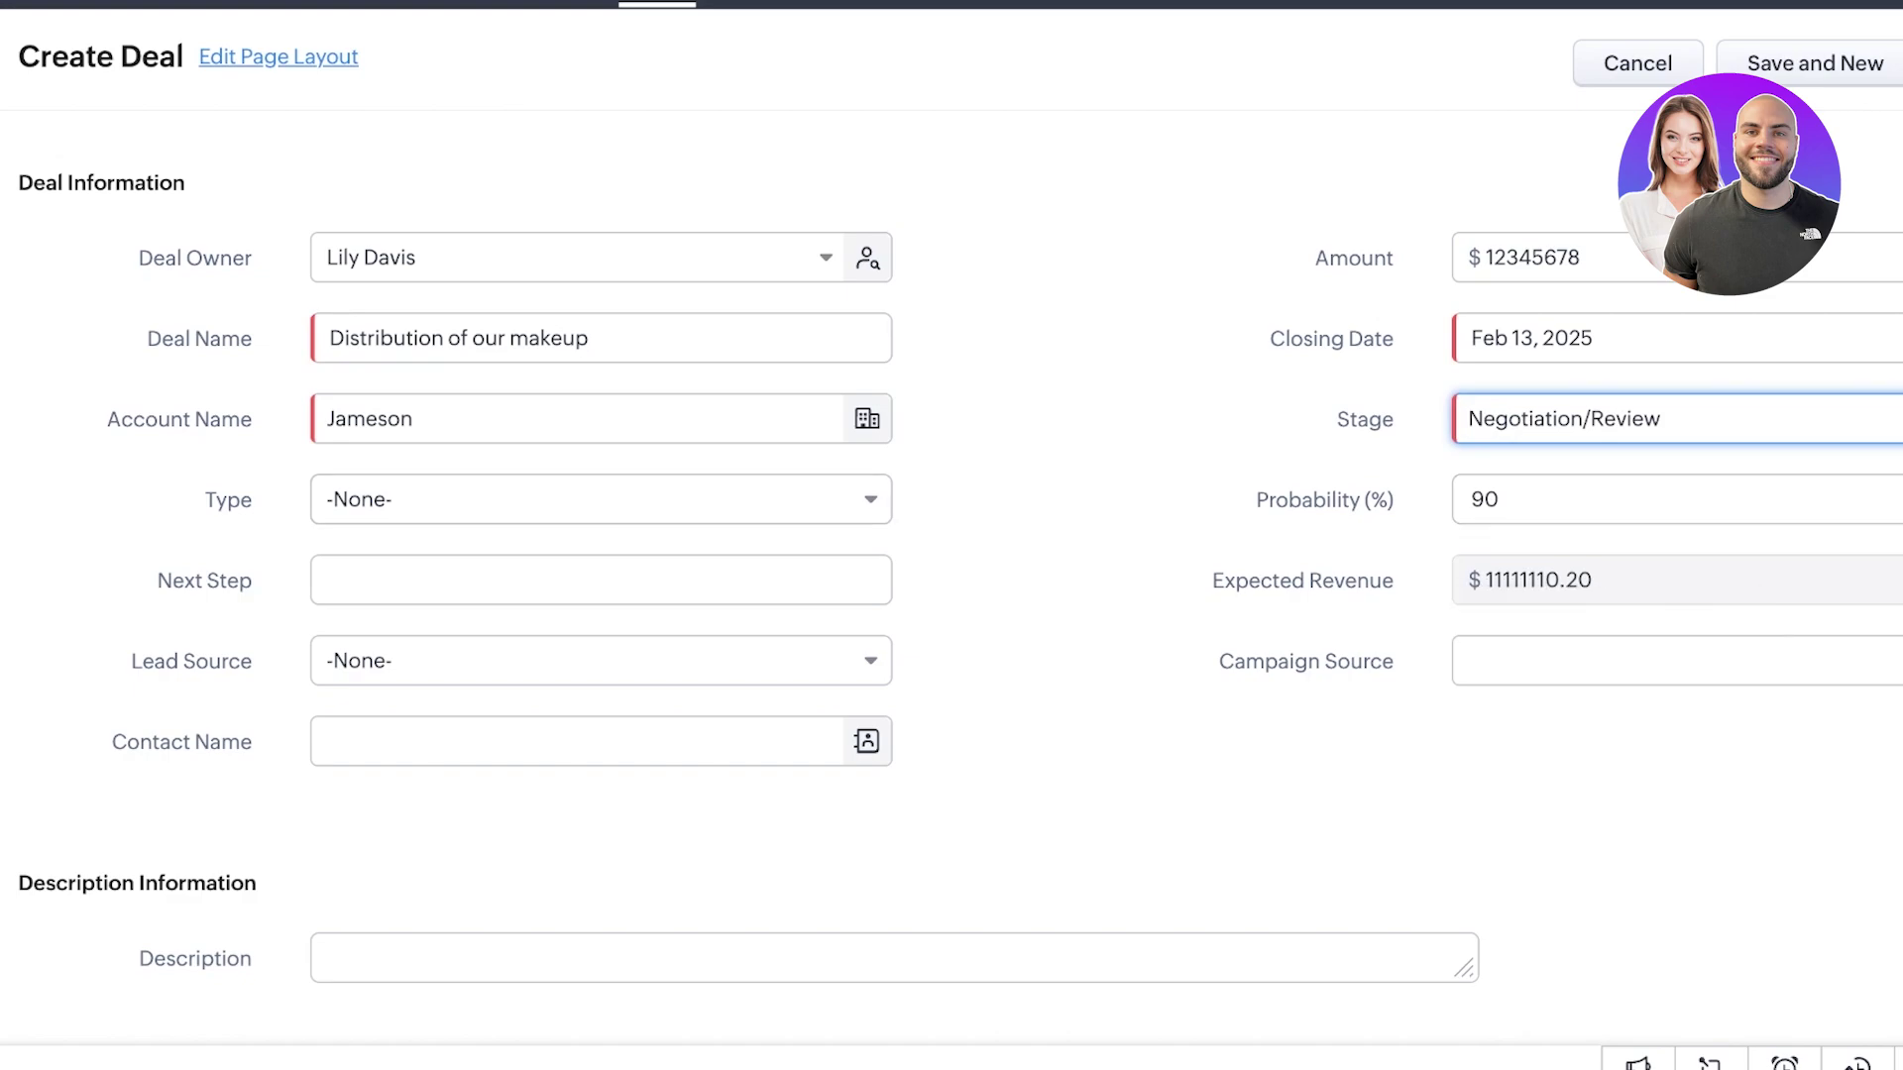
left_click(1576, 418)
scroll(1585, 585, "up", 2)
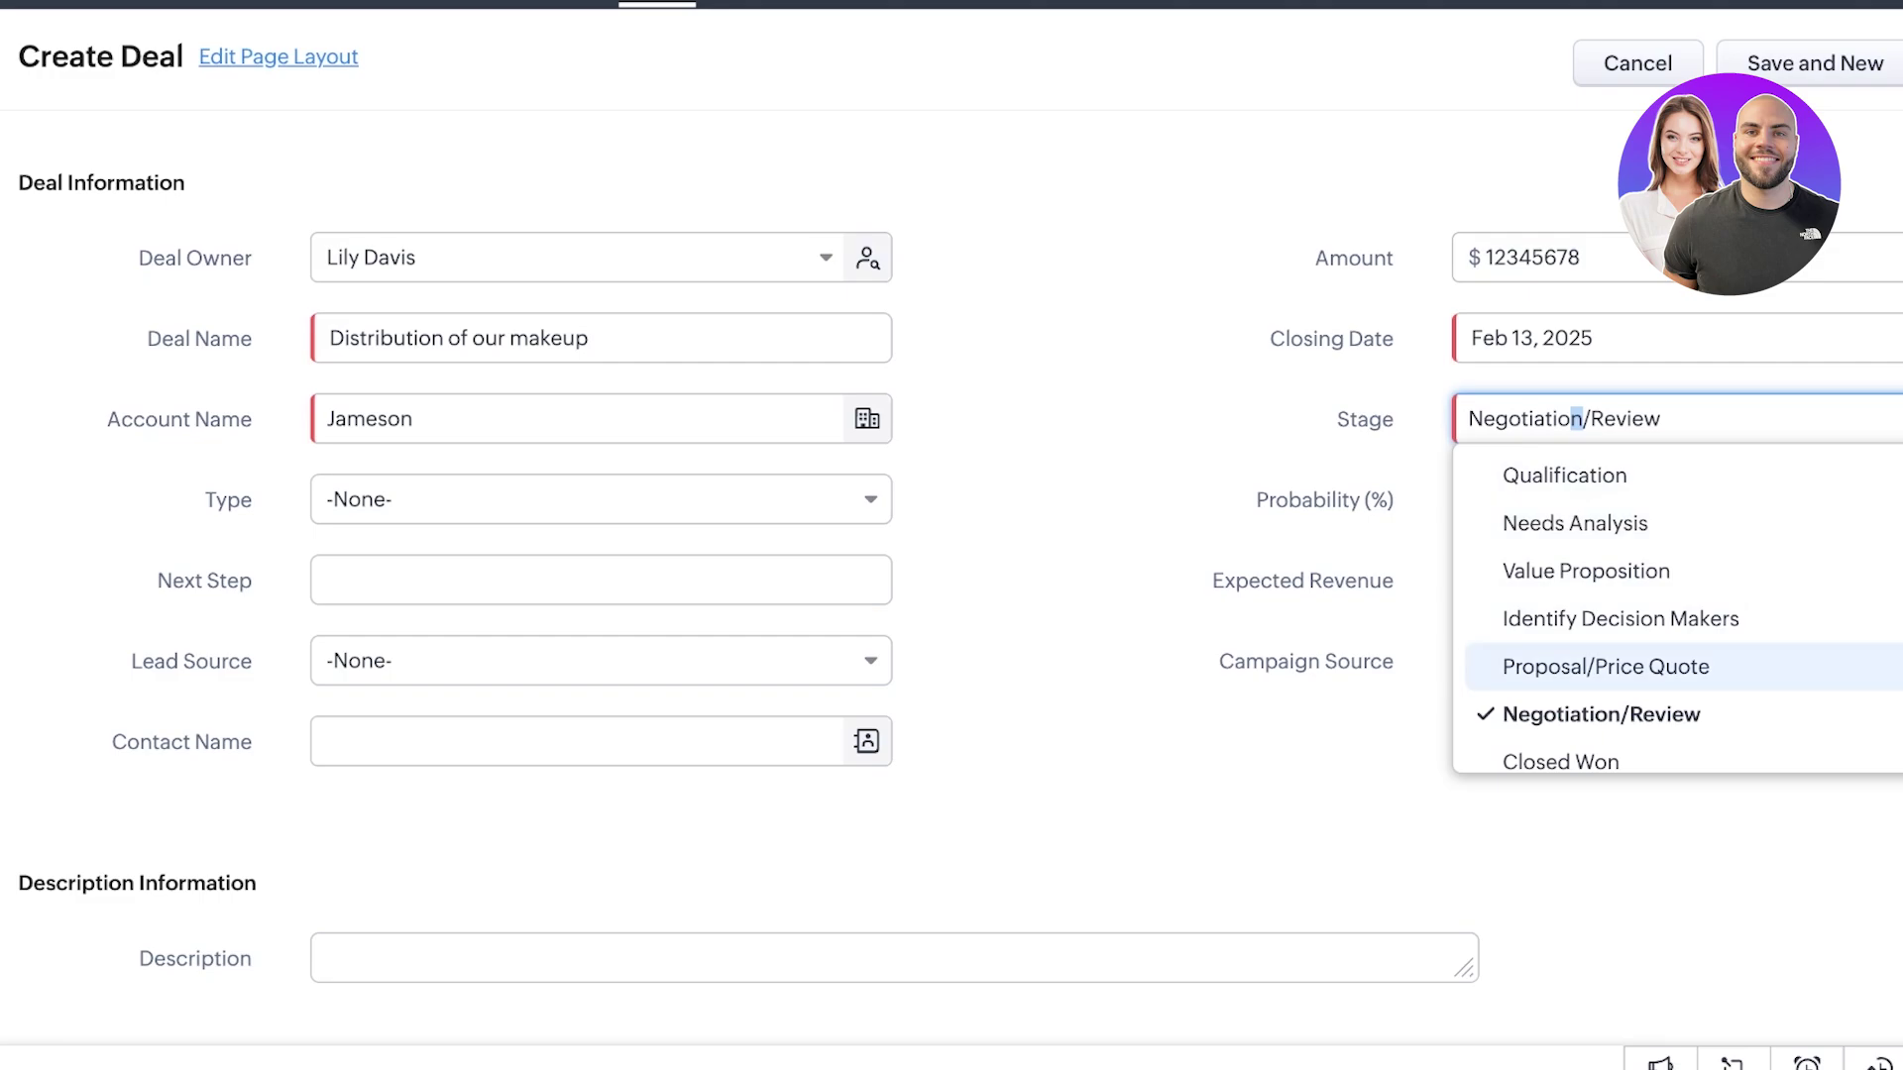
key("Escape")
left_click(601, 499)
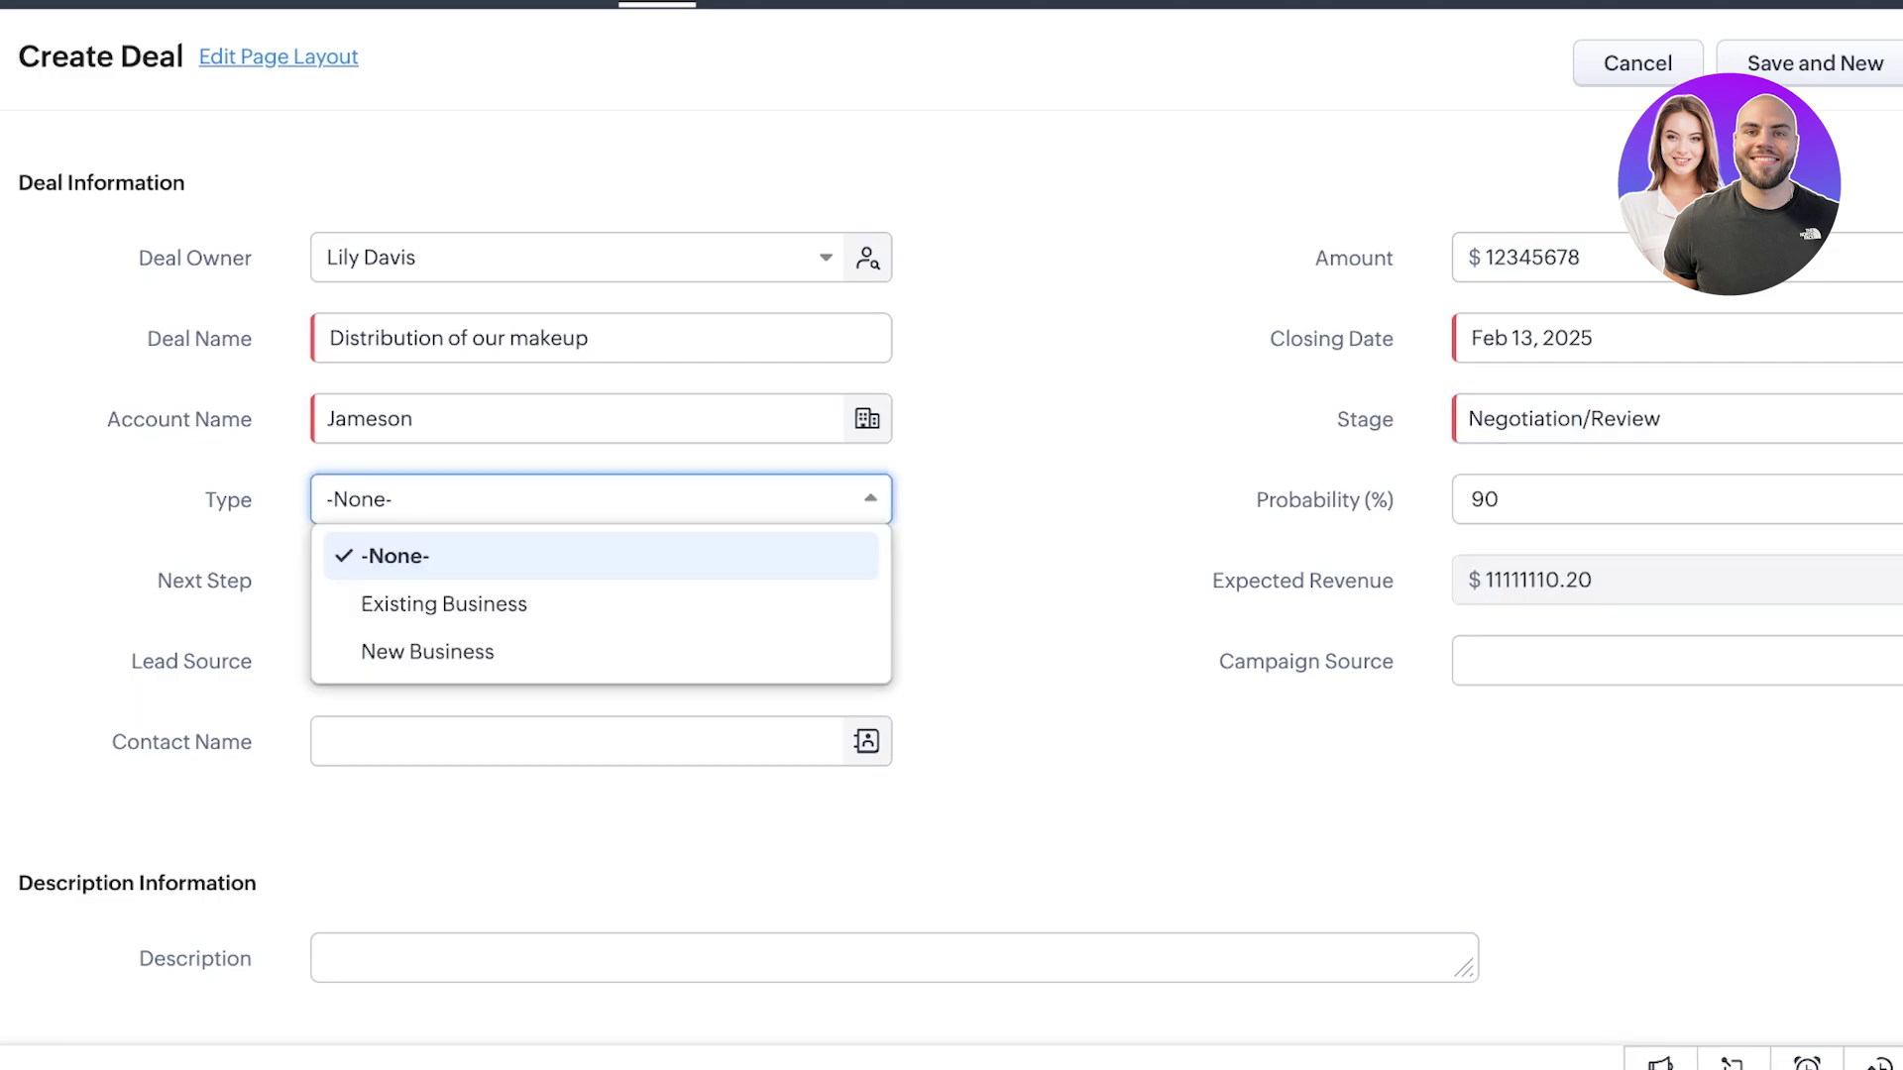
left_click(444, 604)
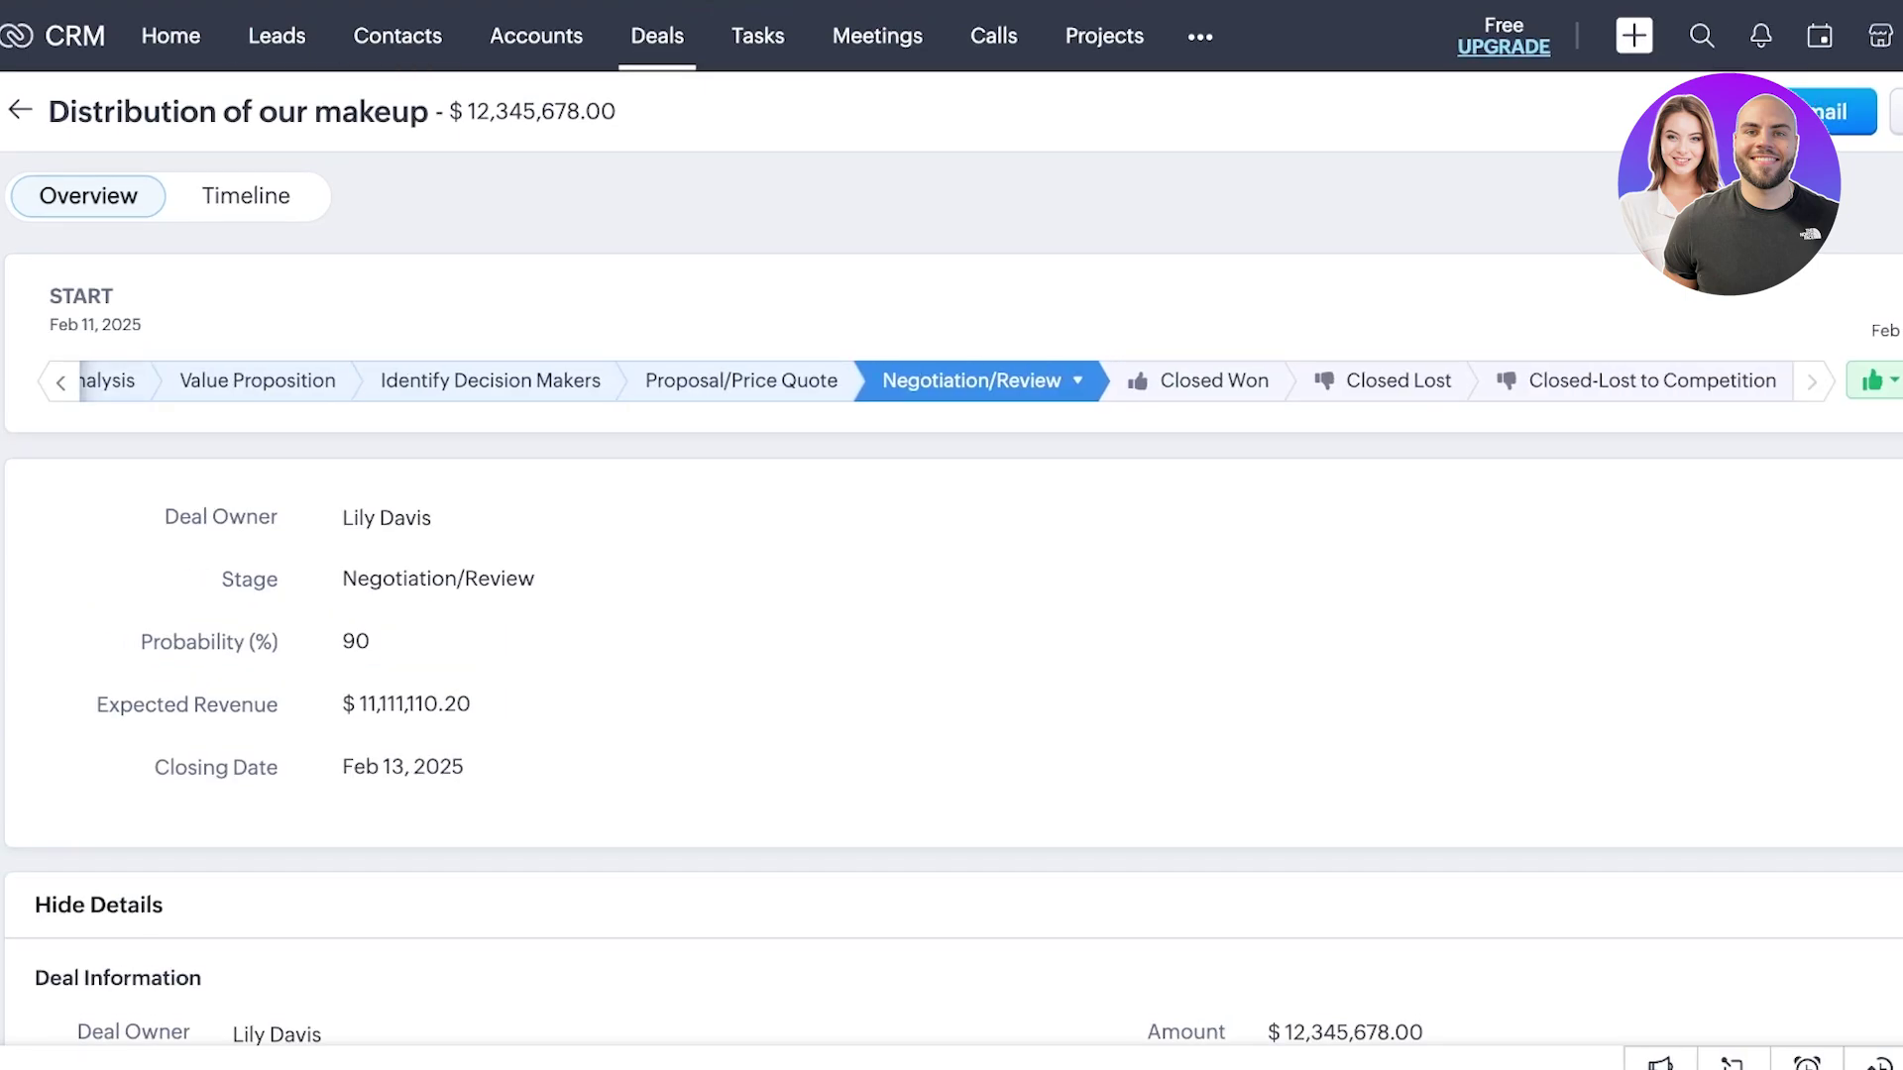
- Visit the Tasks, Projects and Reports modules, then return to the Home dashboard
left_click(758, 35)
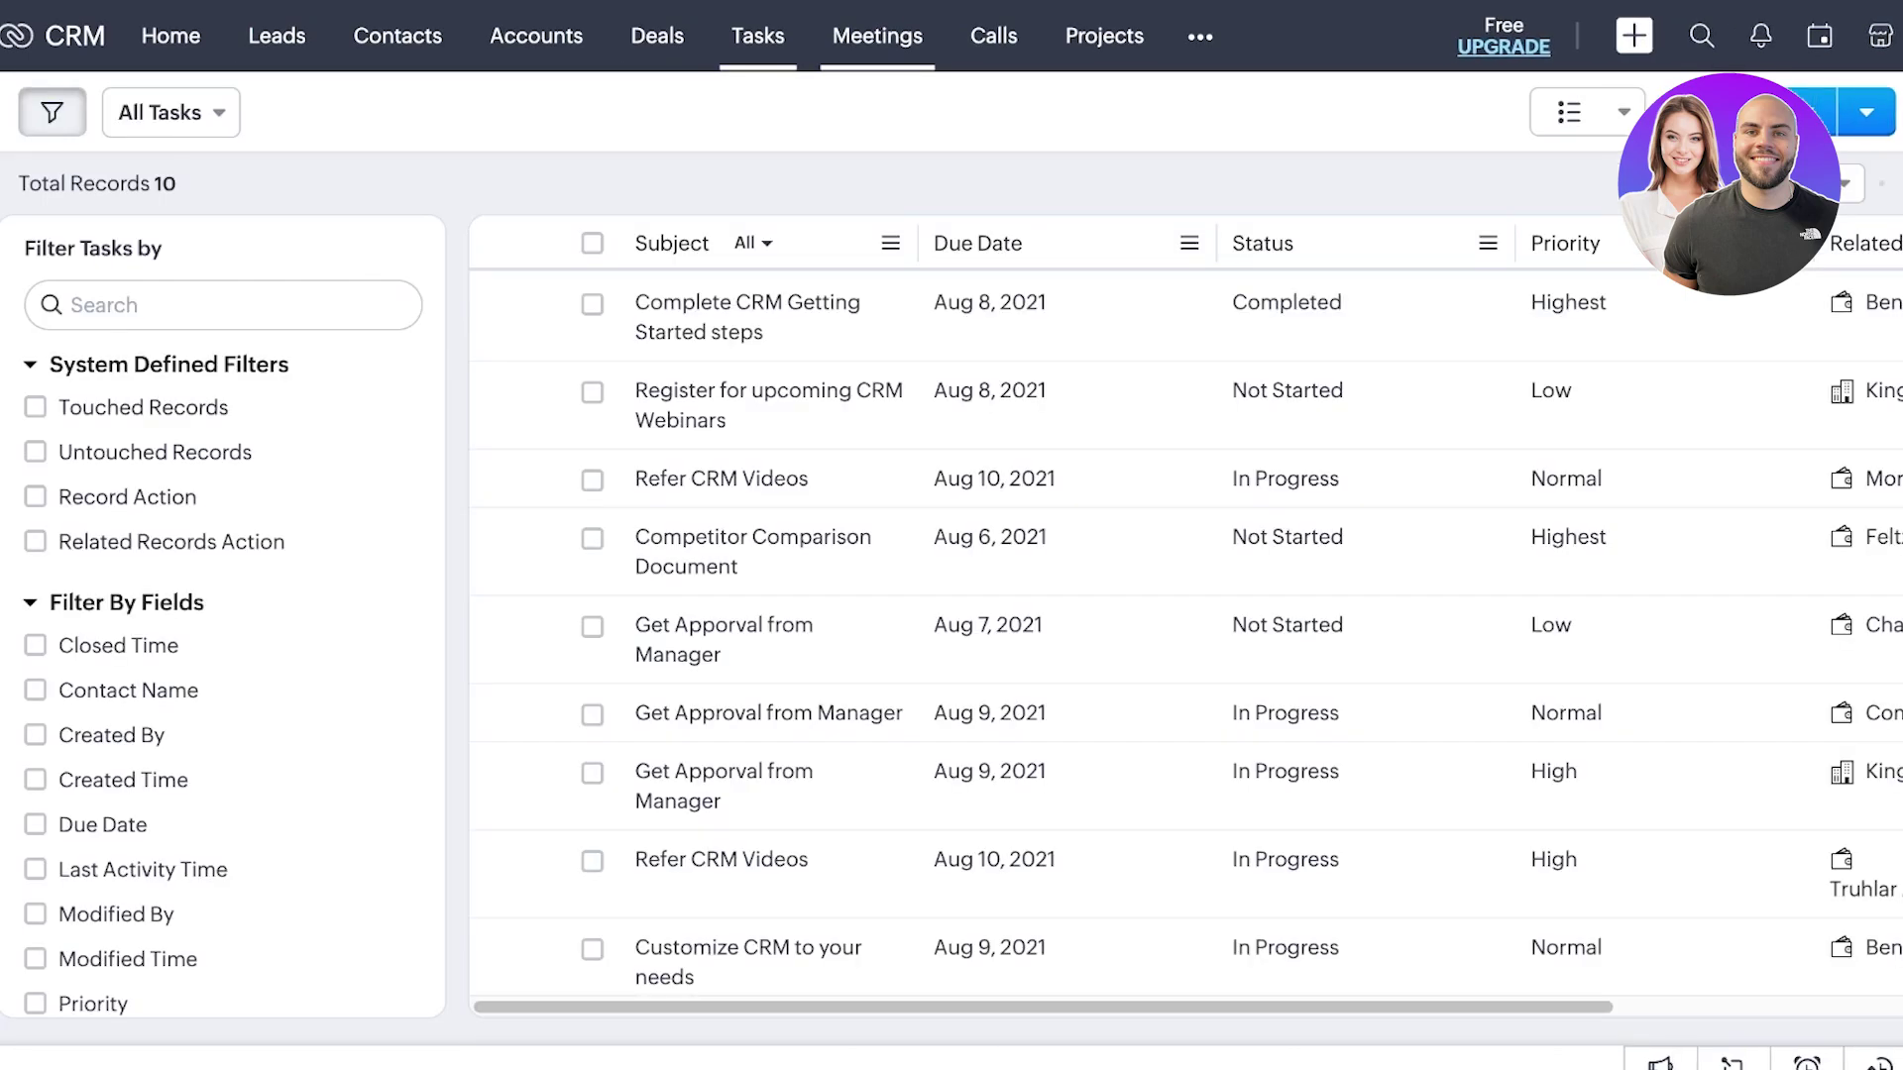
left_click(1104, 36)
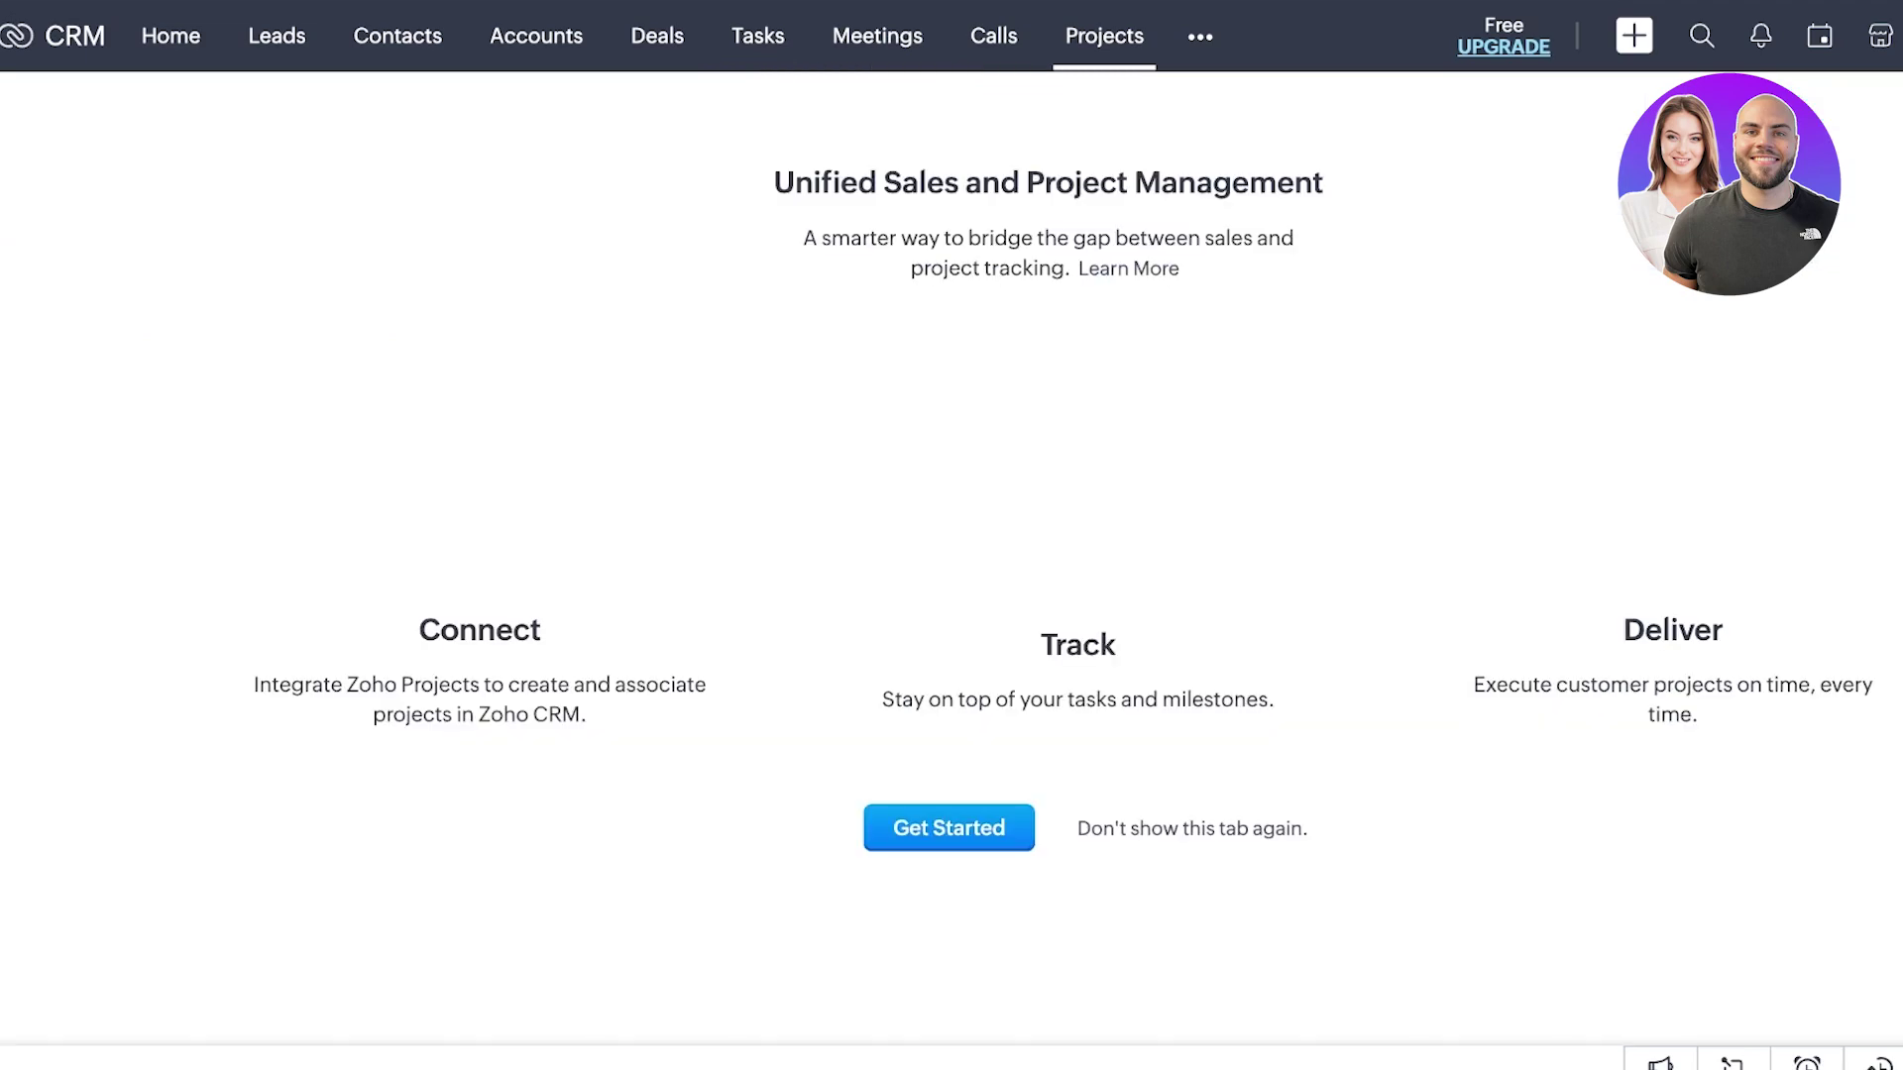
left_click(1200, 37)
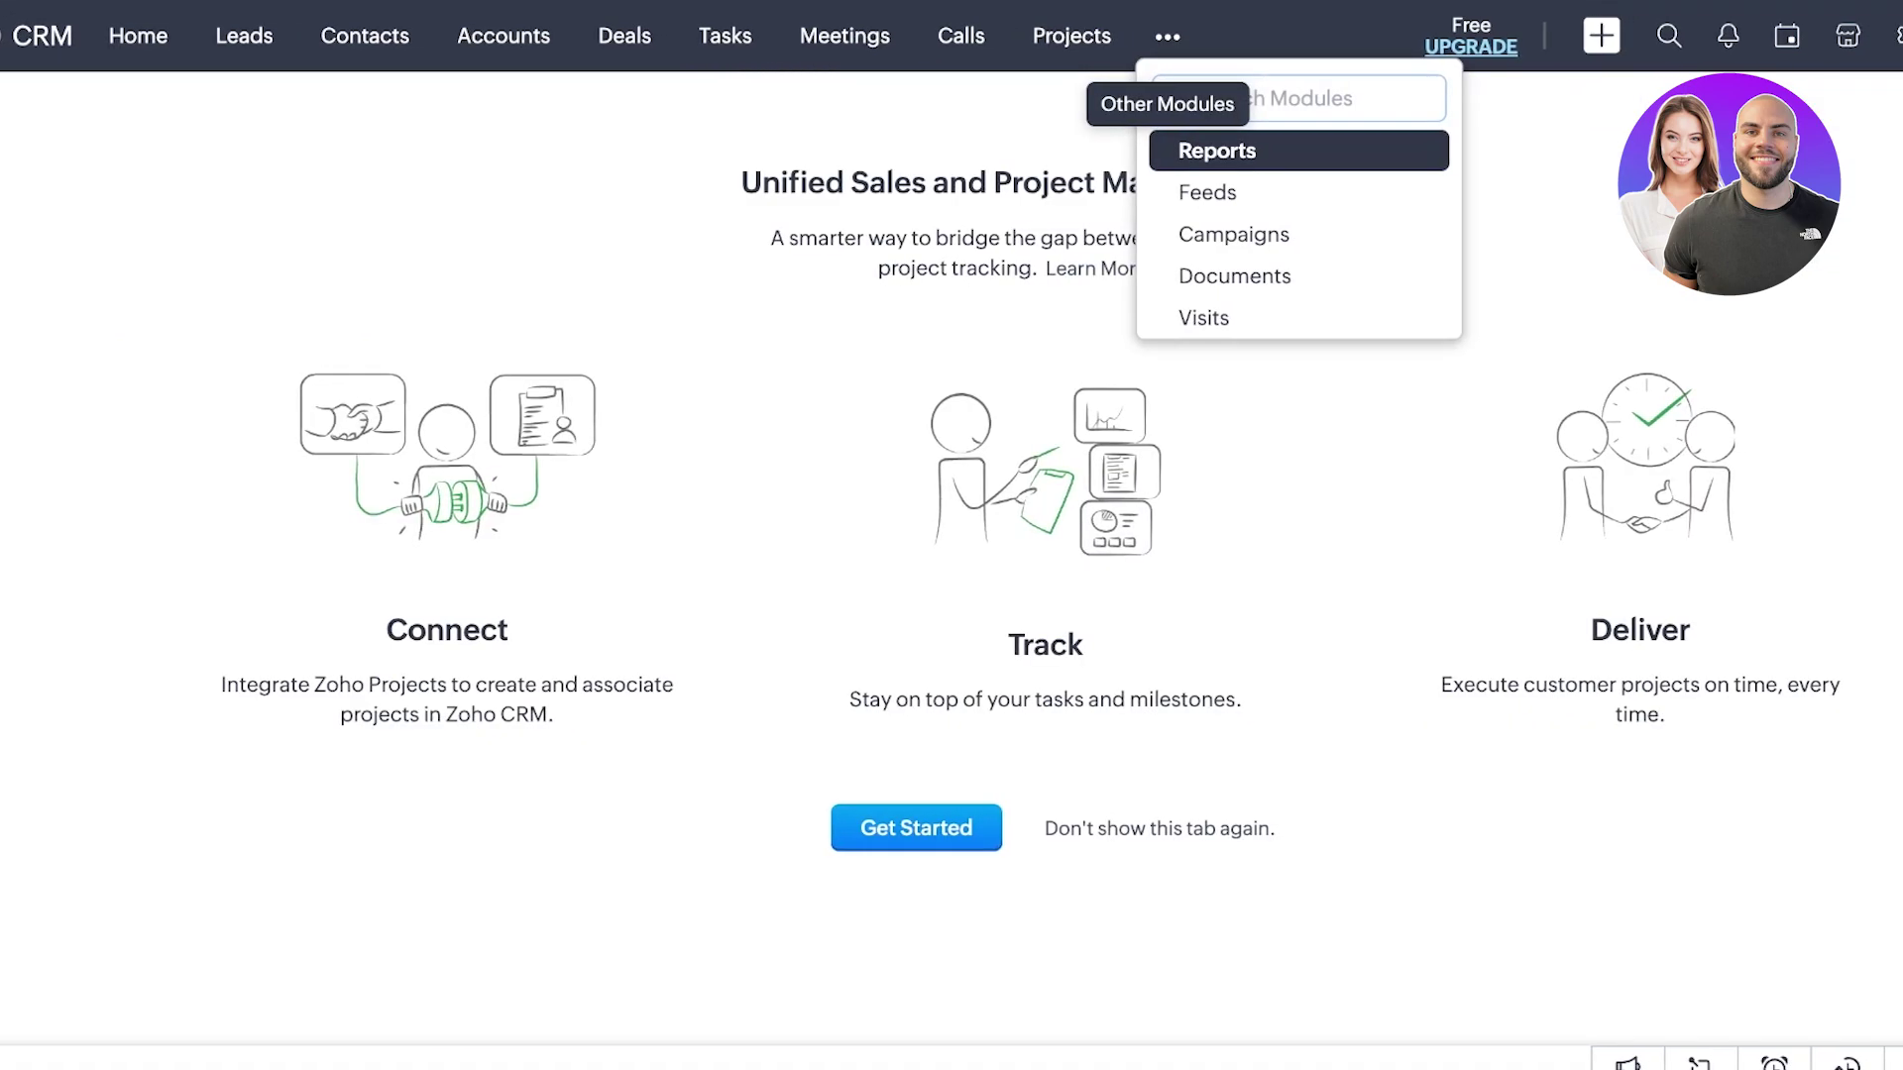
left_click(1217, 150)
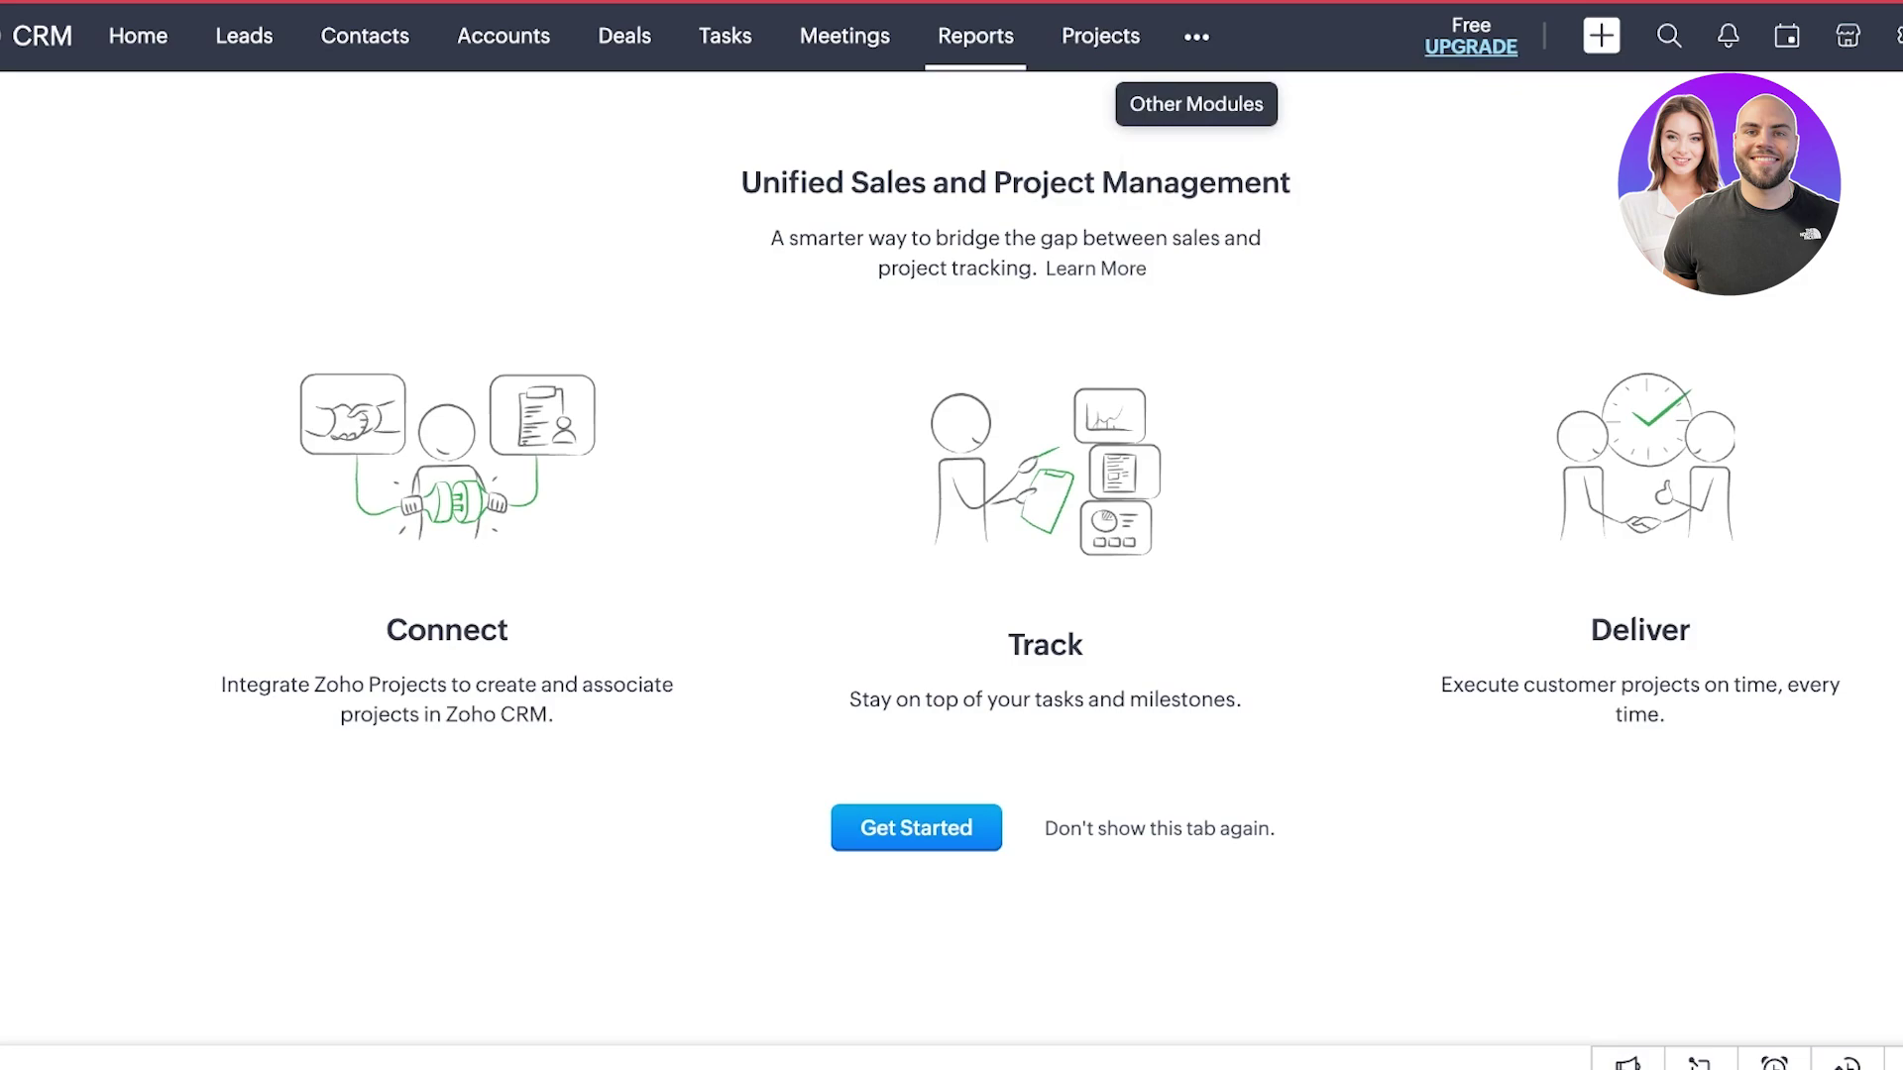
left_click(1196, 37)
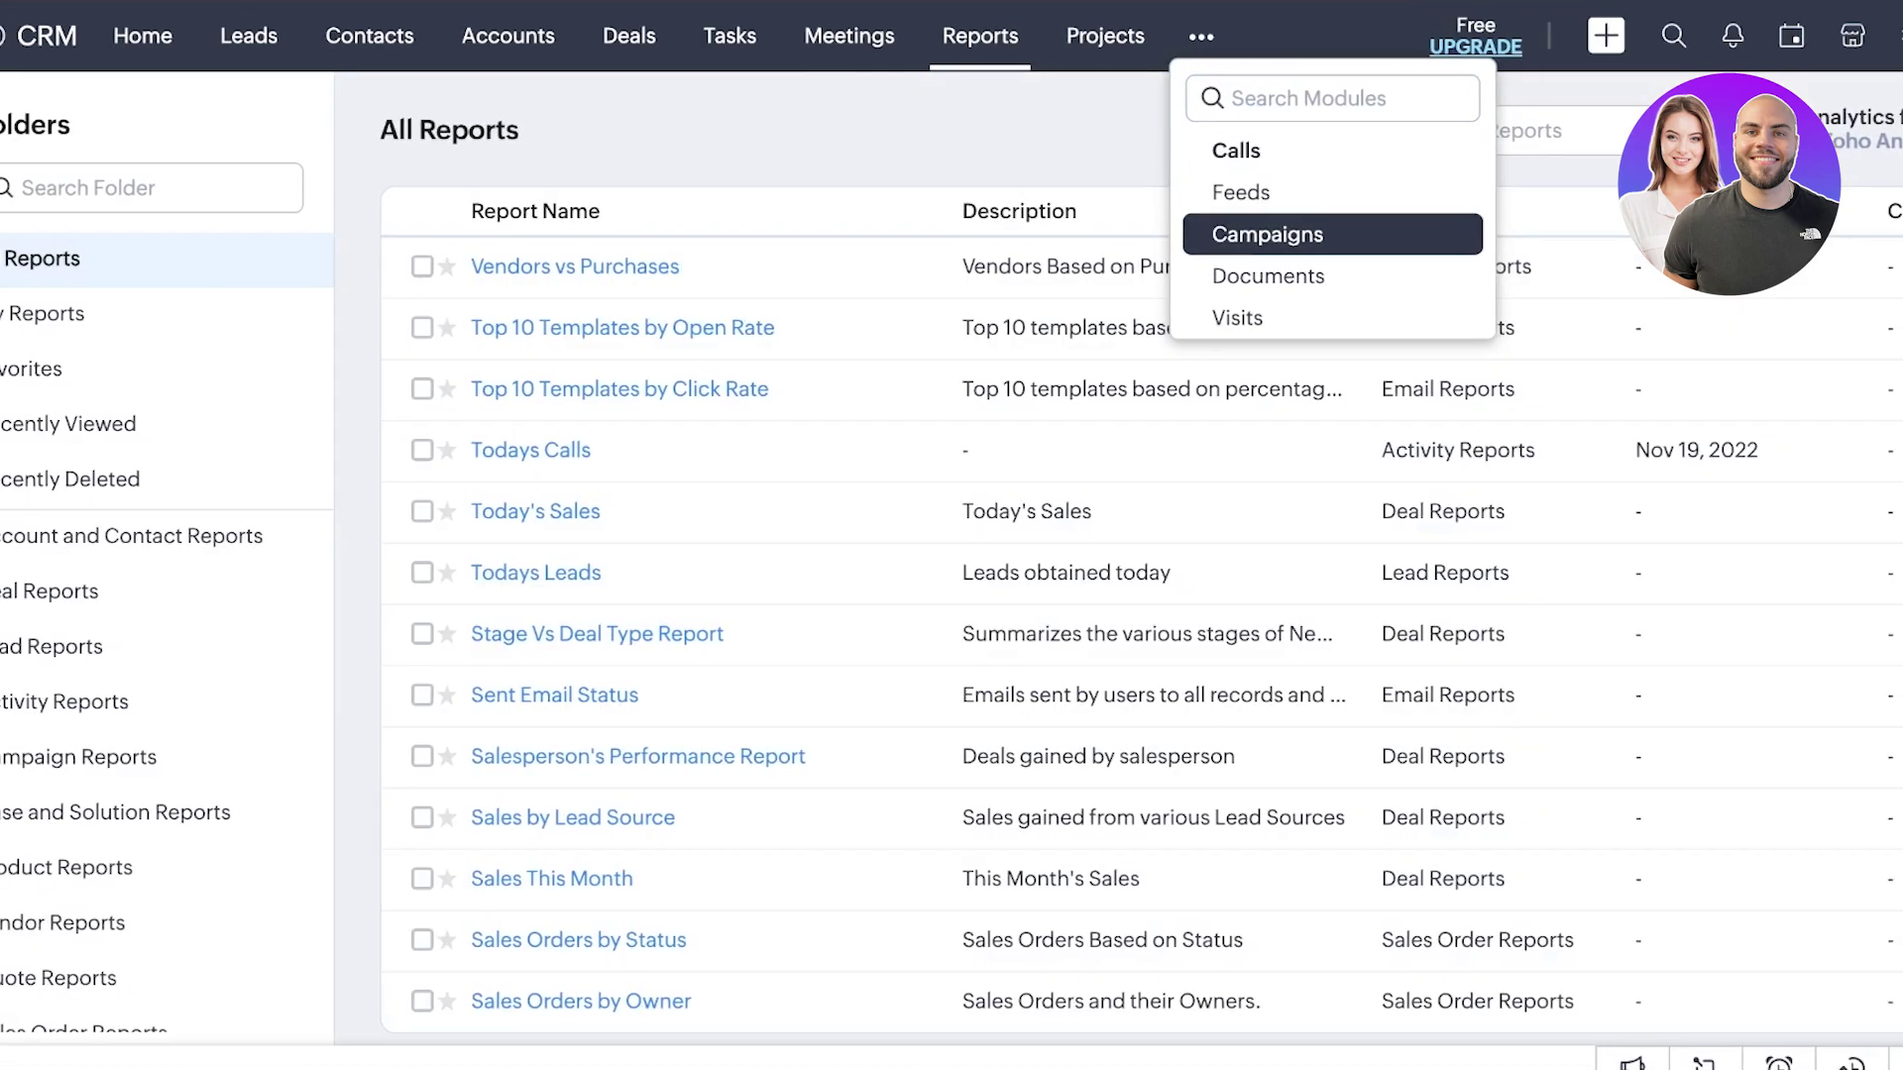
left_click(1238, 36)
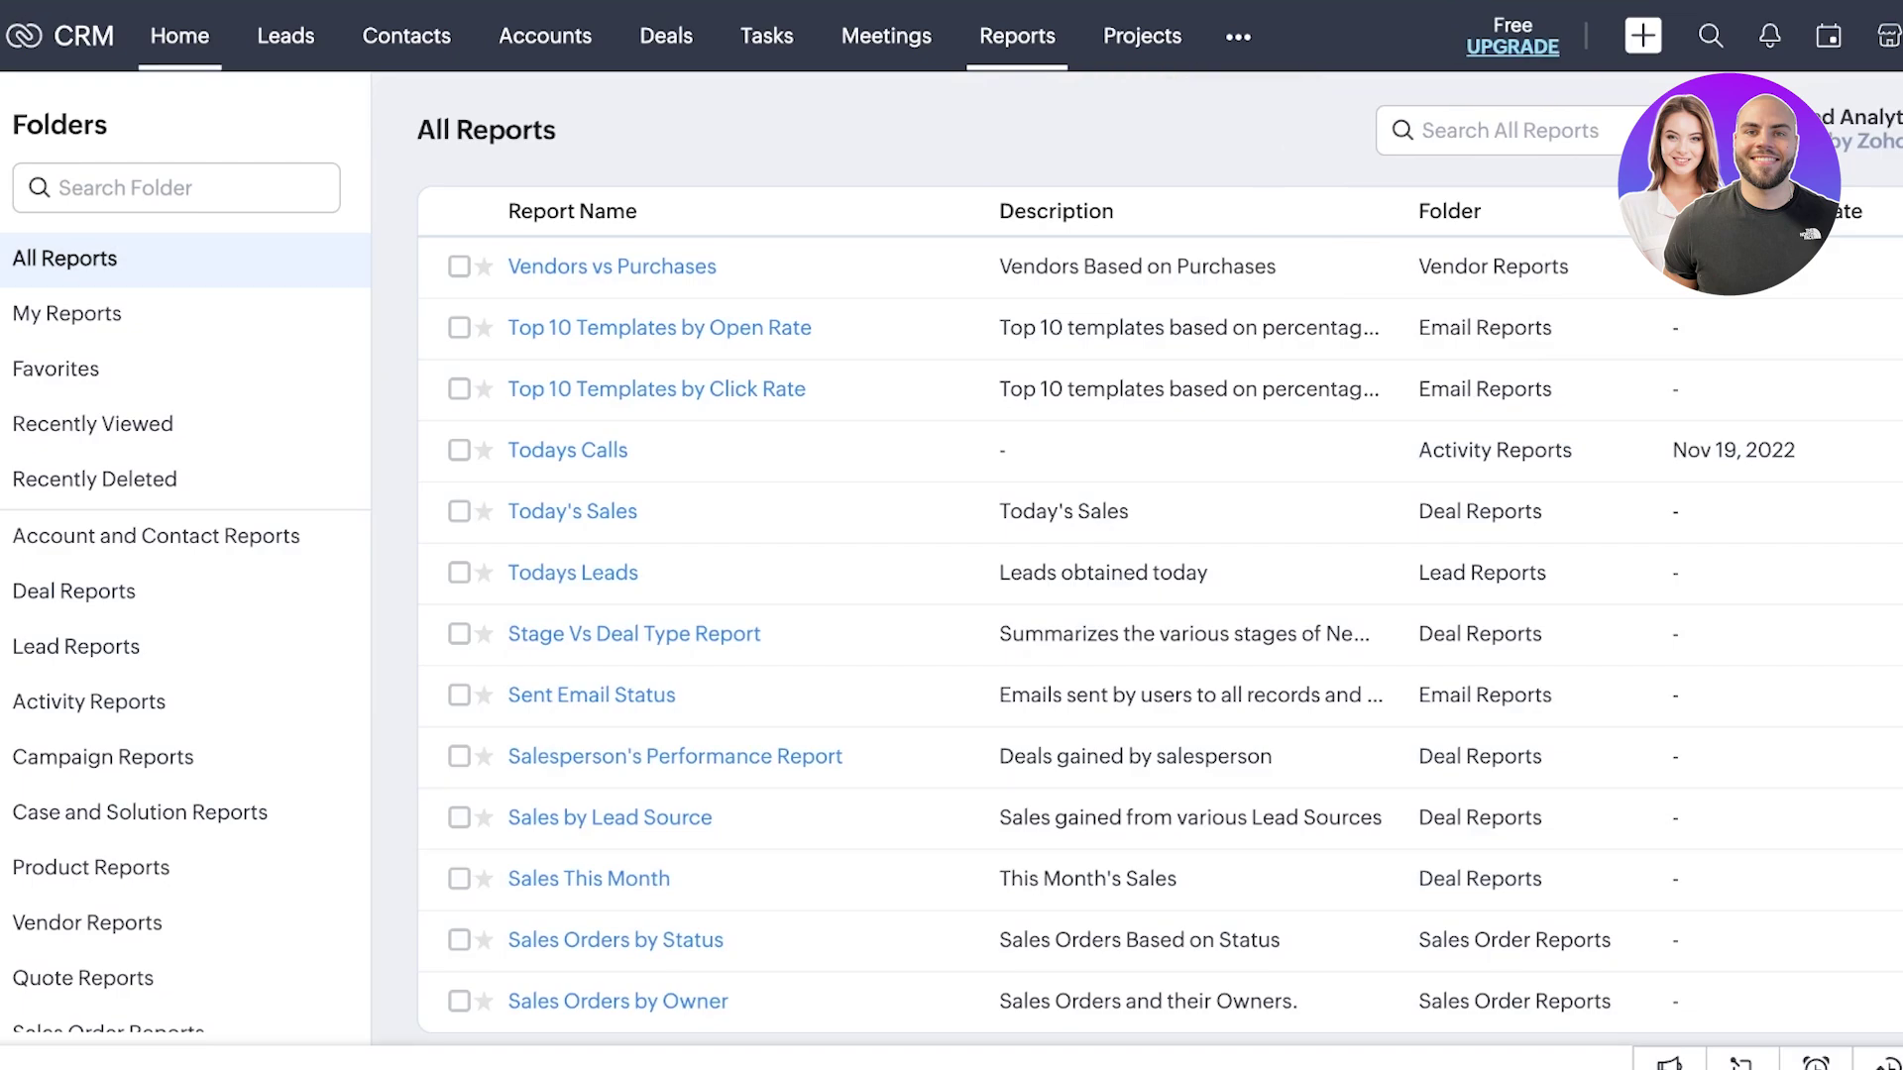
left_click(179, 36)
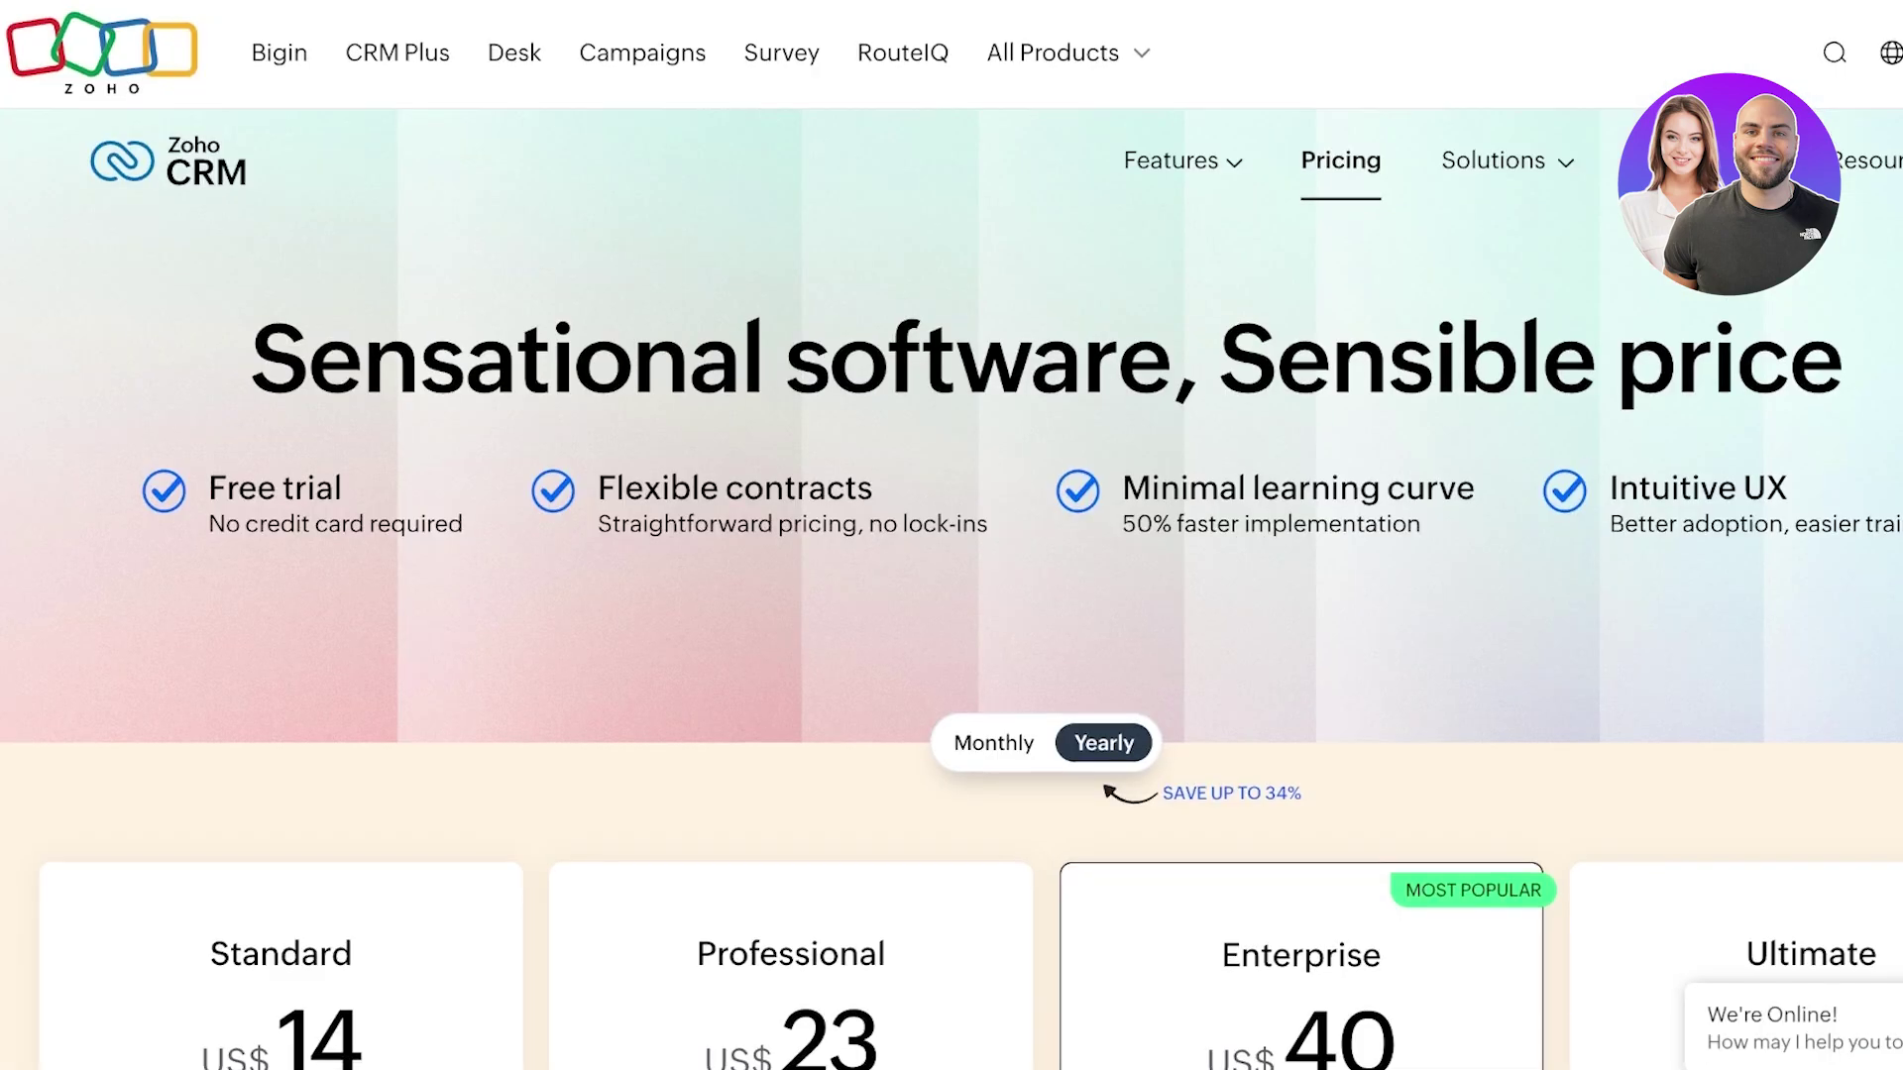
- Compare monthly and yearly plan prices, leaving monthly: Standard US$20 through Ultimate US$65
scroll(951, 535, "down", 5)
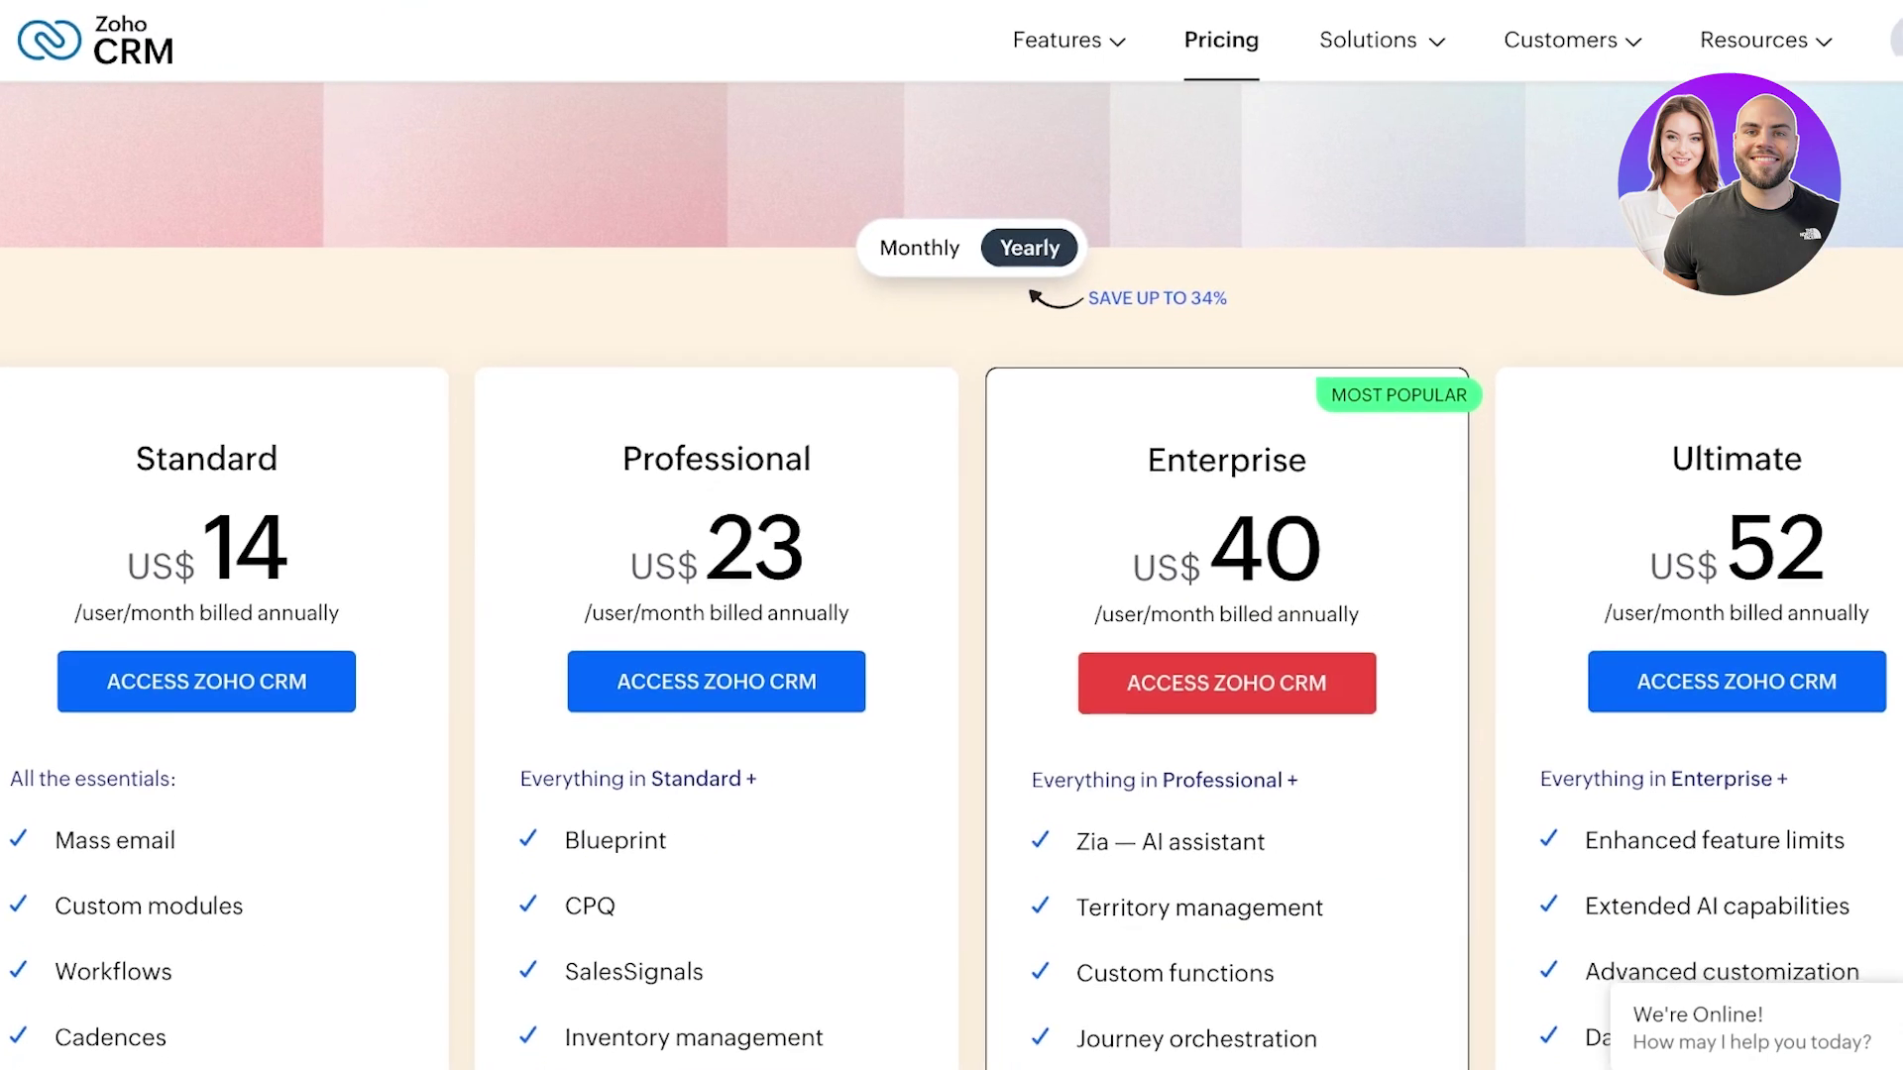
scroll(951, 595, "down", 1)
left_click(920, 189)
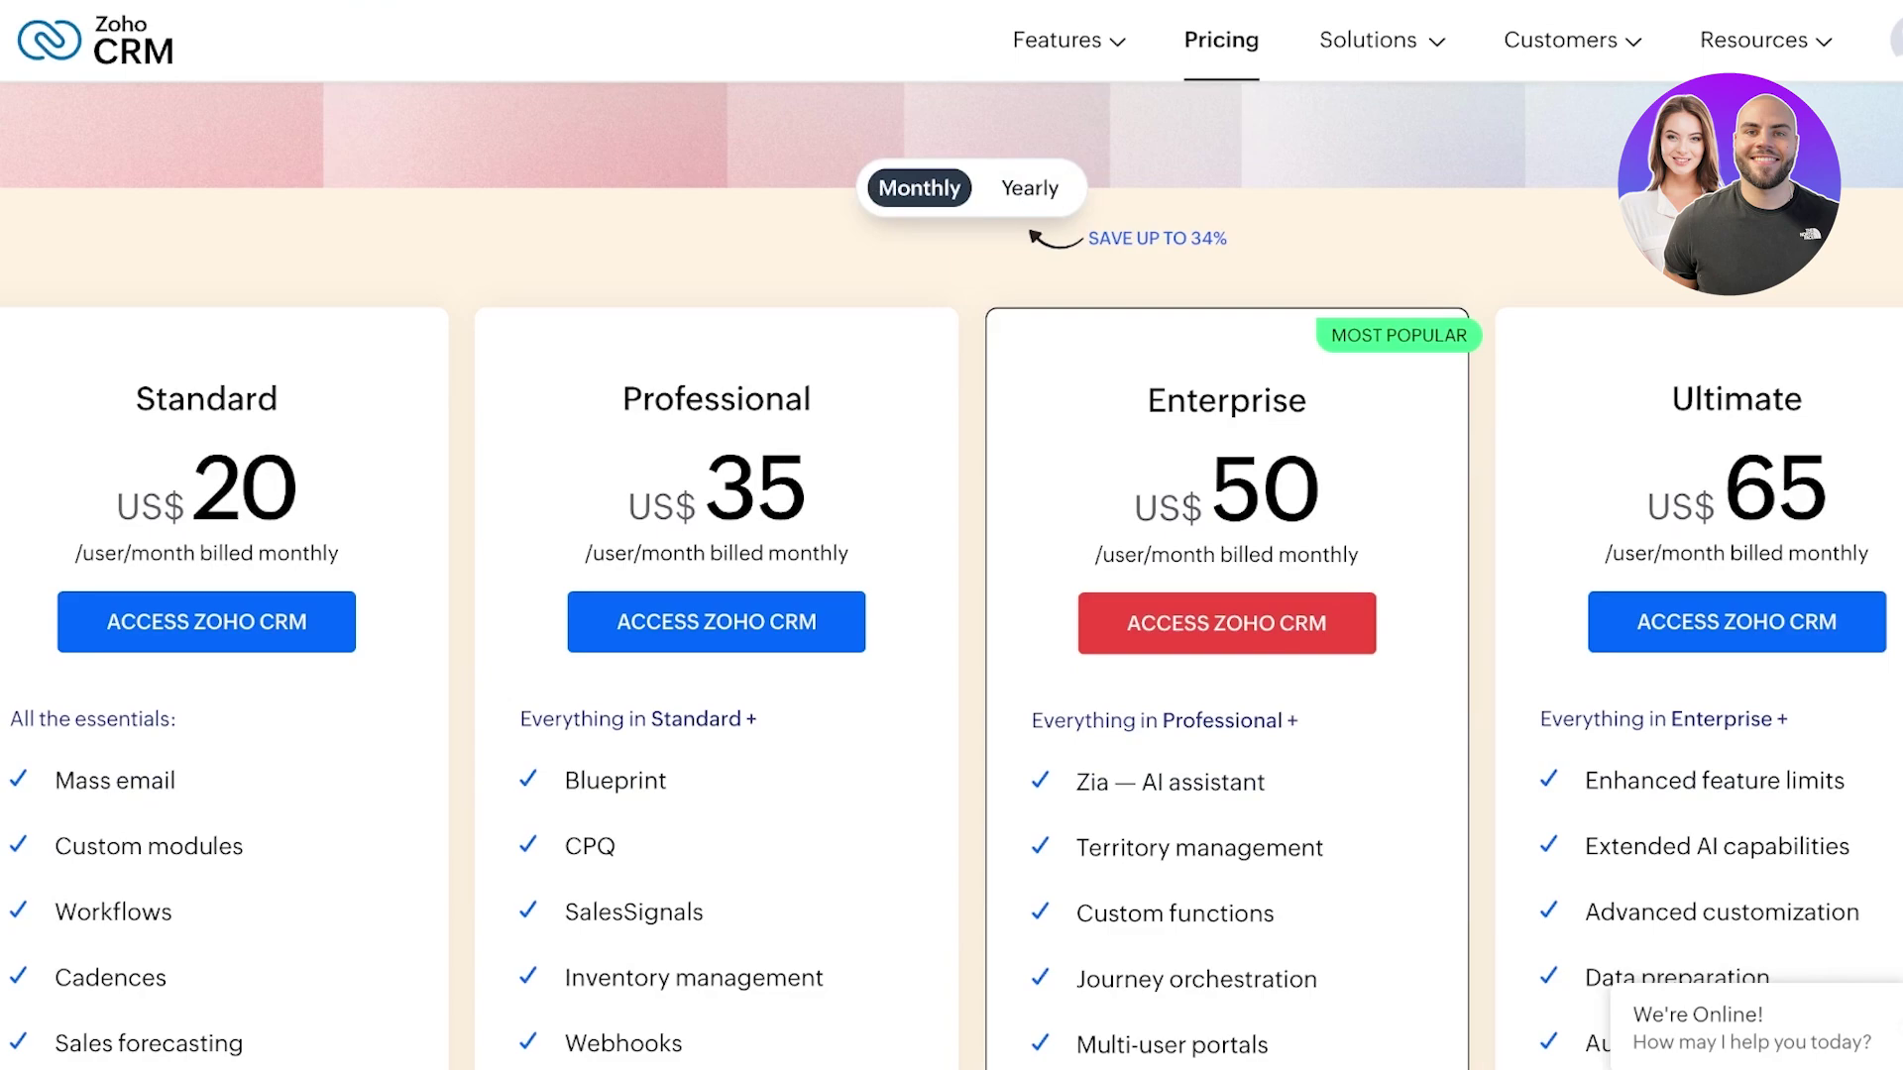
left_click(1029, 188)
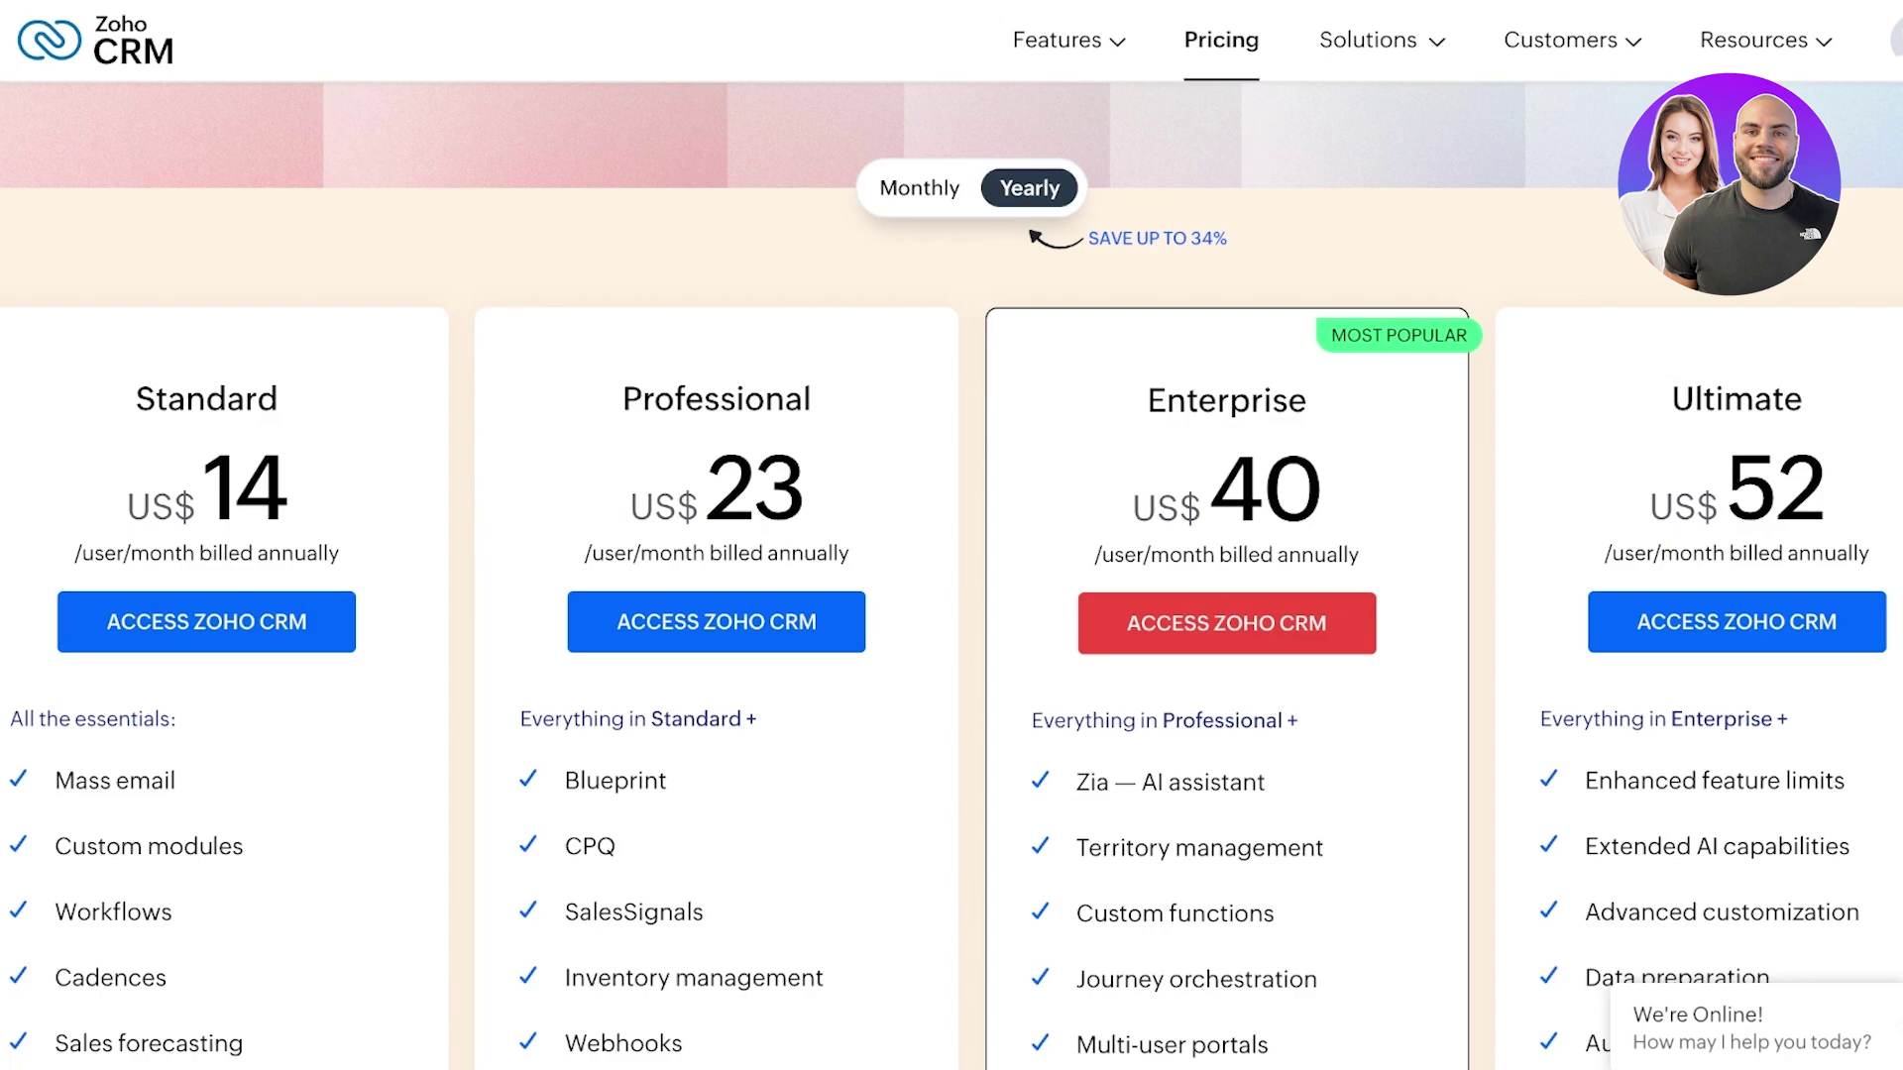
left_click(919, 188)
scroll(951, 585, "down", 1)
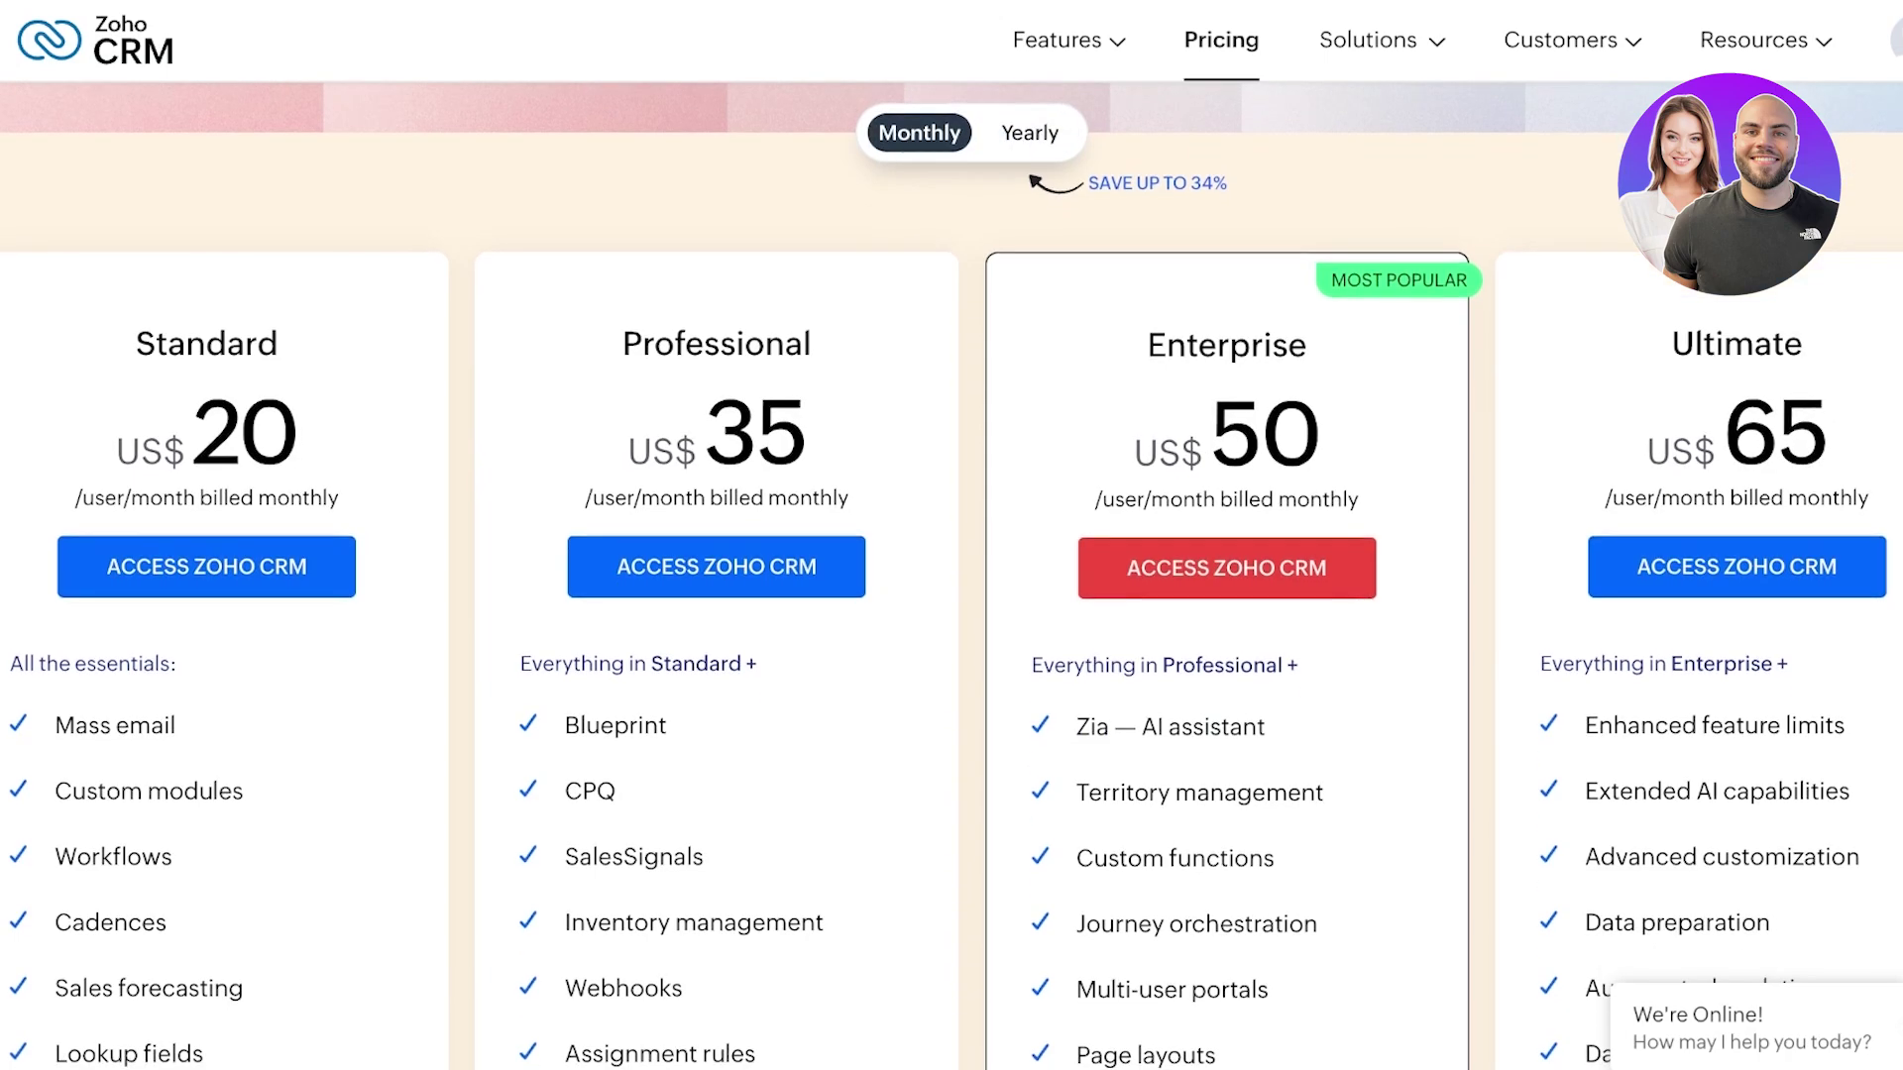
scroll(951, 595, "down", 2)
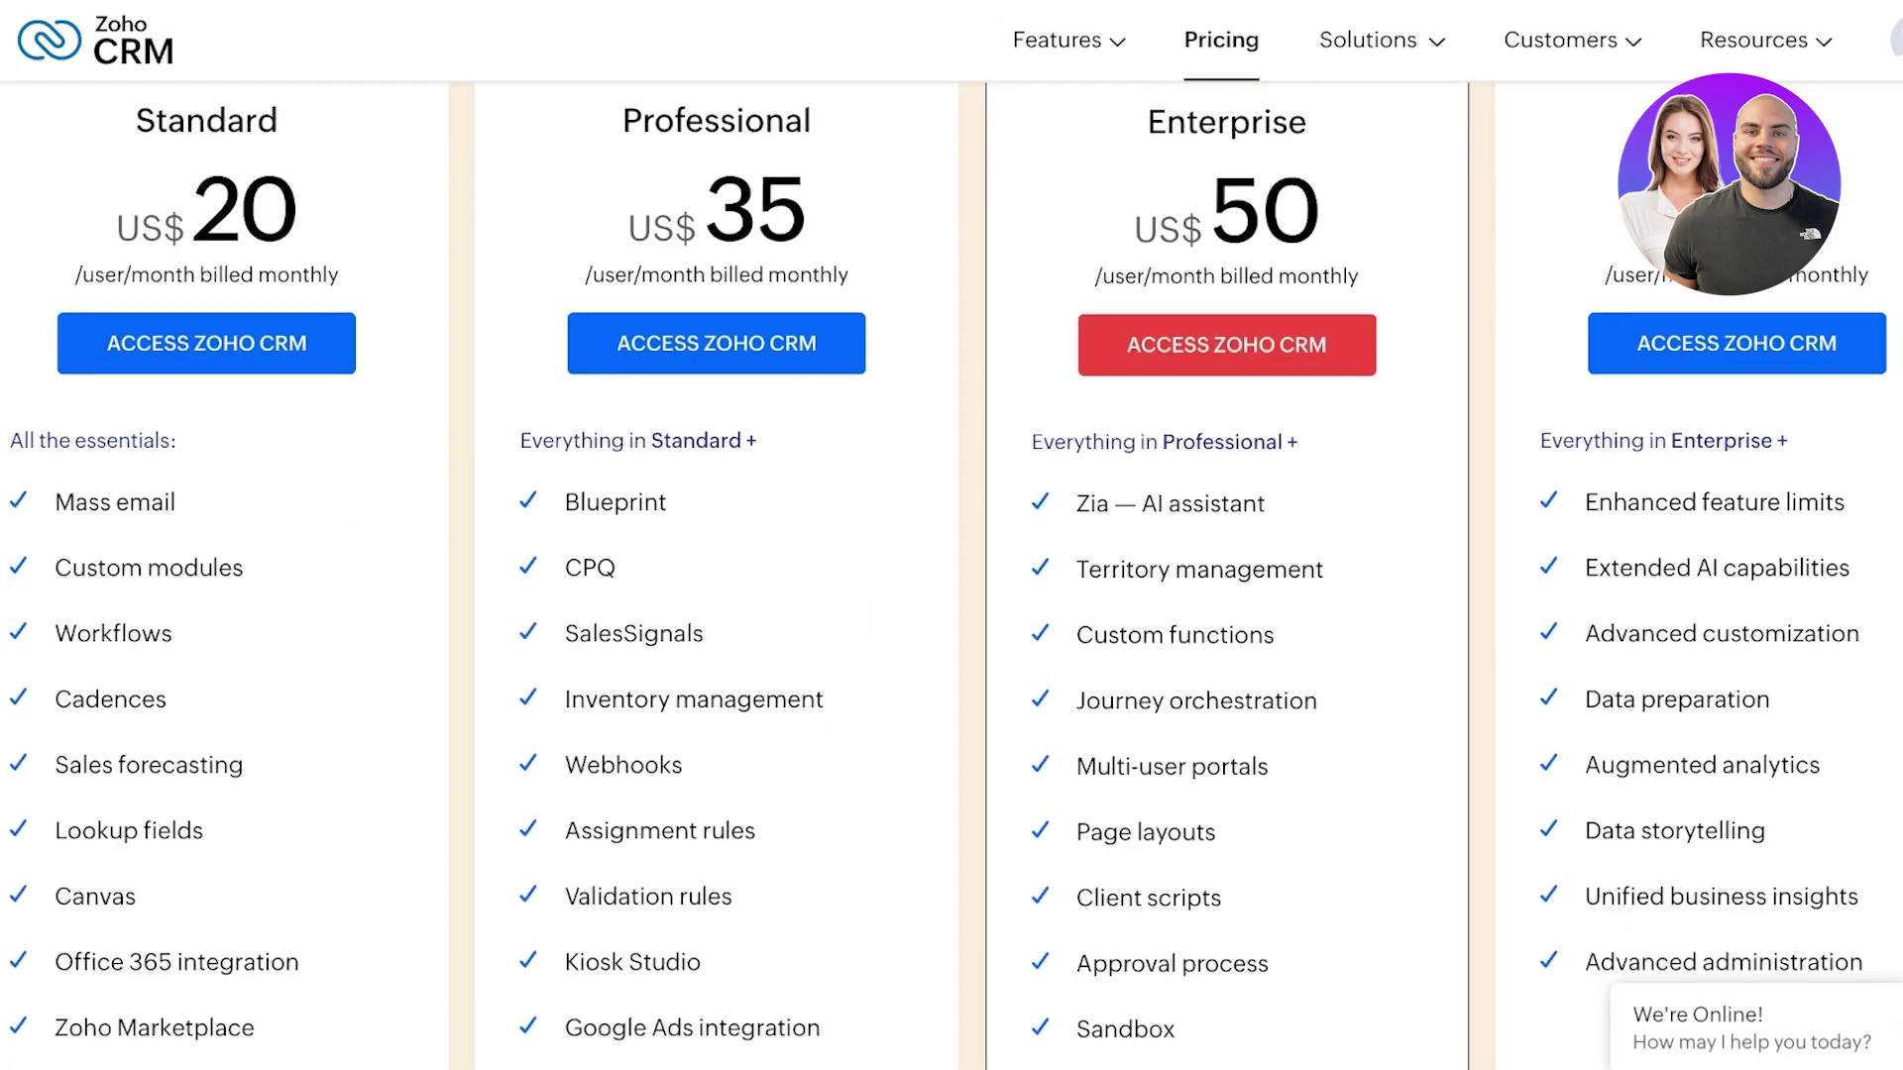
scroll(952, 585, "down", 2)
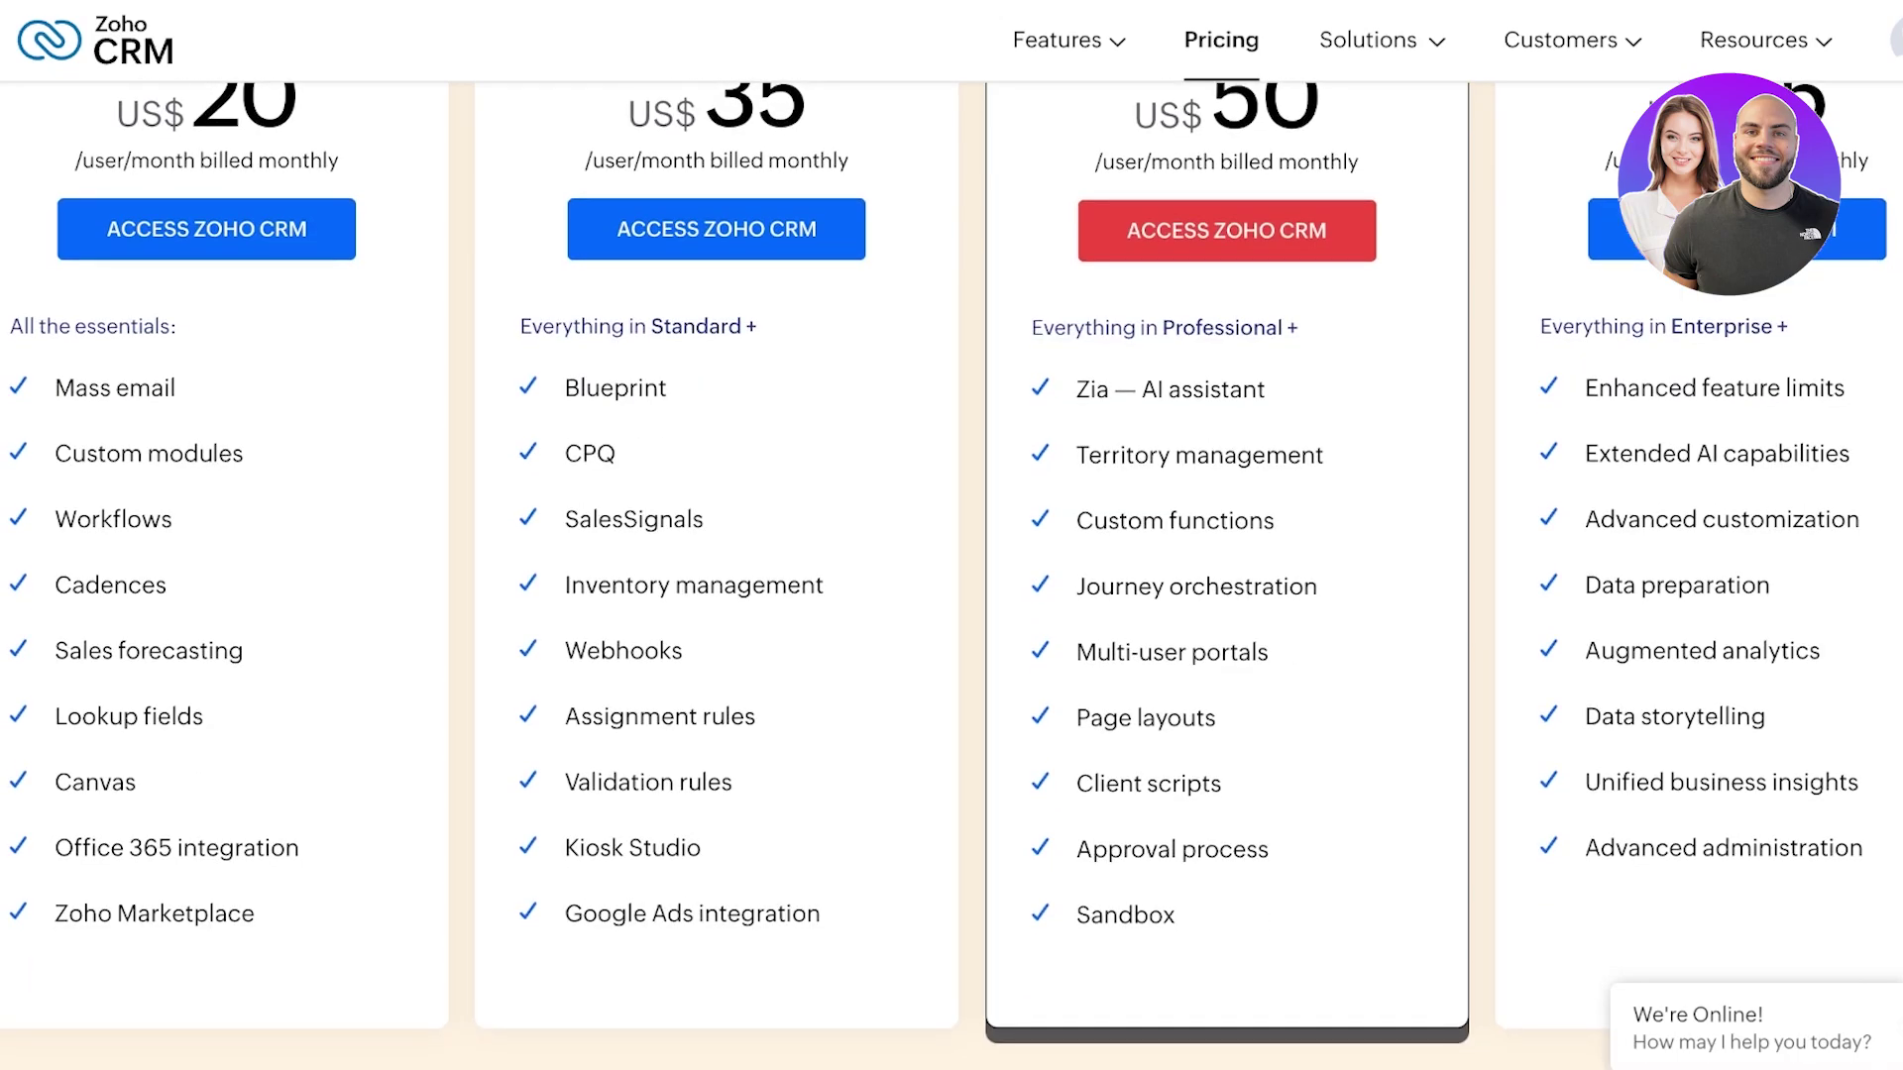
scroll(952, 594, "up", 5)
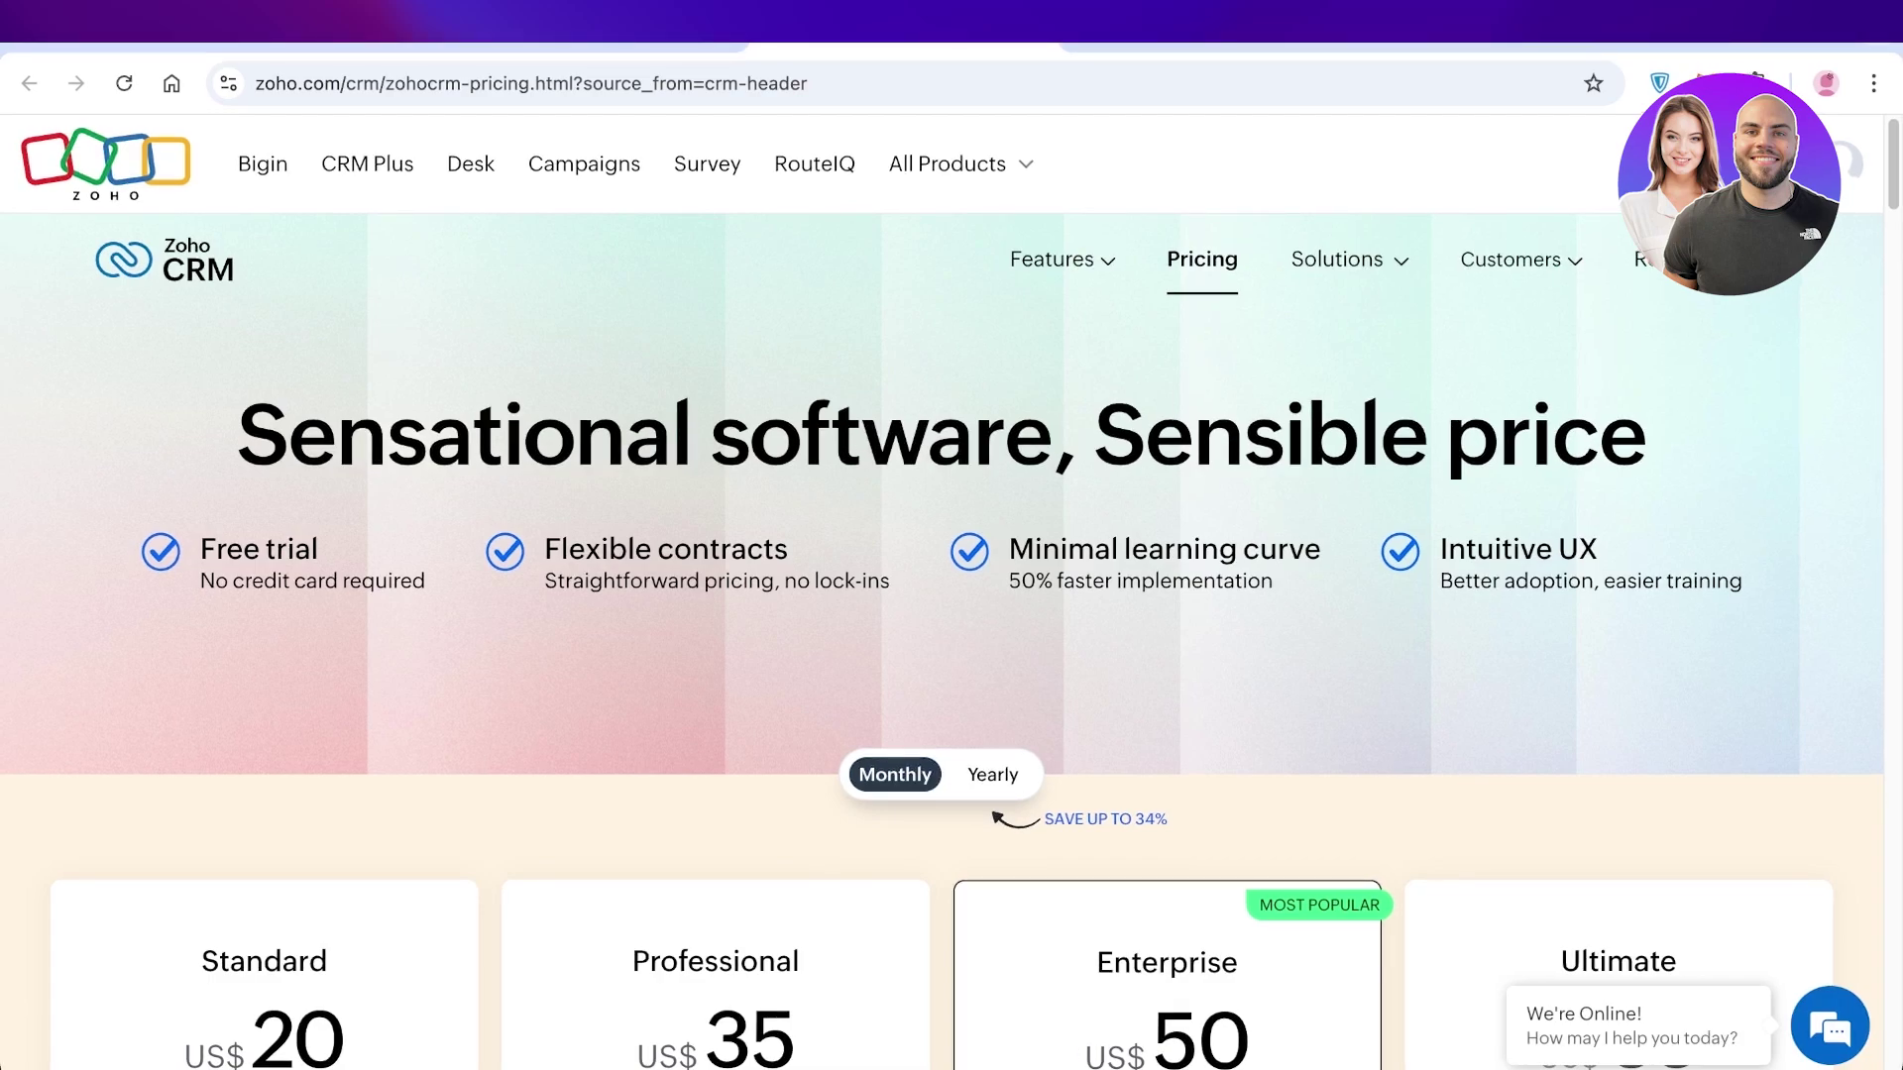